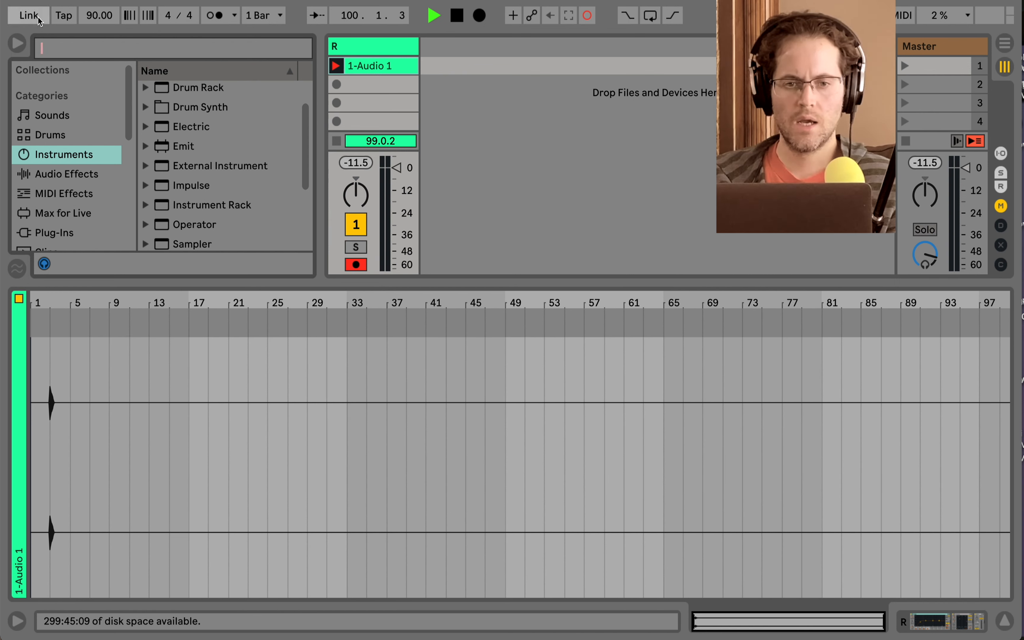
Insert a MIDI track after the resampling audio track and narrow the audio track to its minimum width.
drag(85, 282, 90, 376)
click(444, 93)
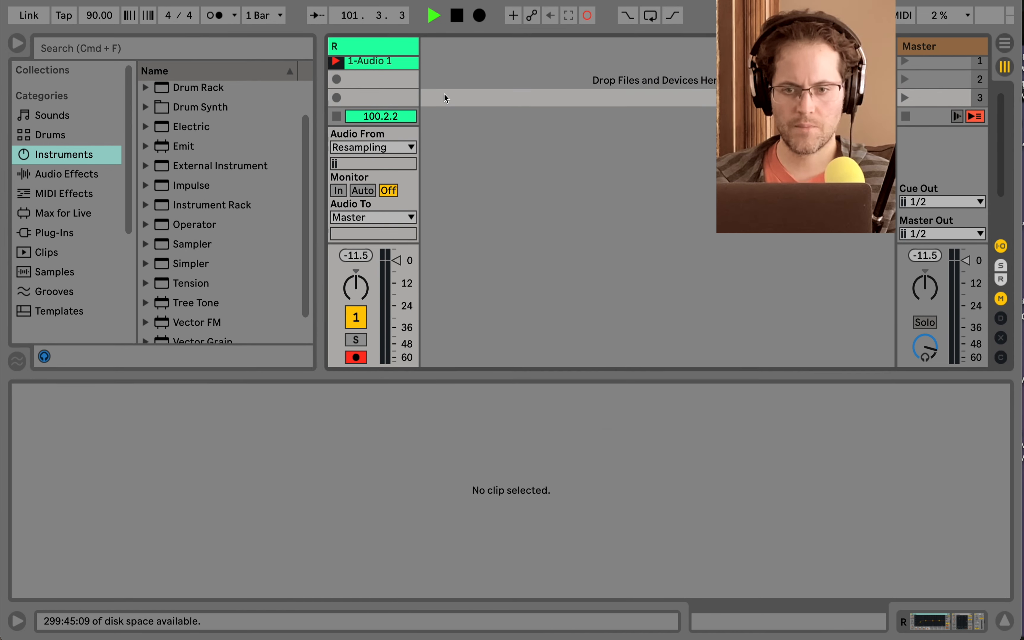
right_click(444, 93)
click(465, 120)
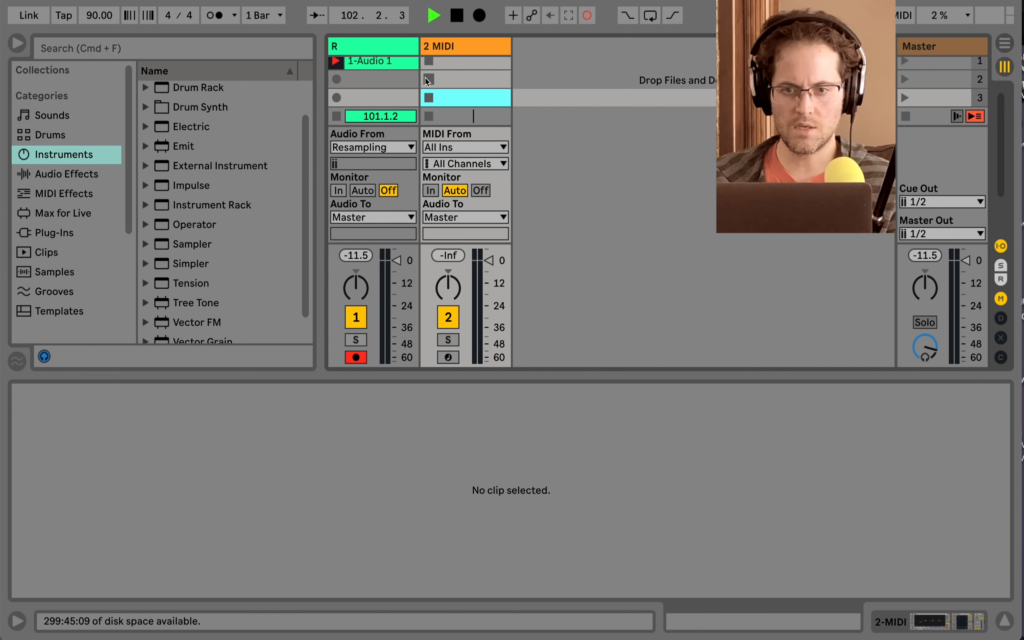
drag(417, 51, 316, 58)
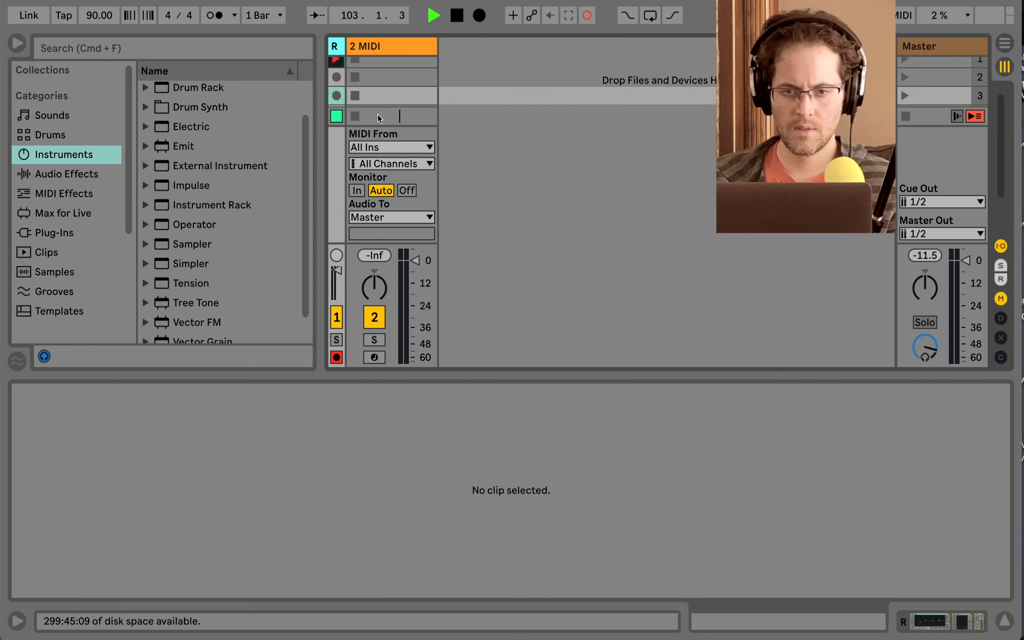
scroll(385, 88, up, 1)
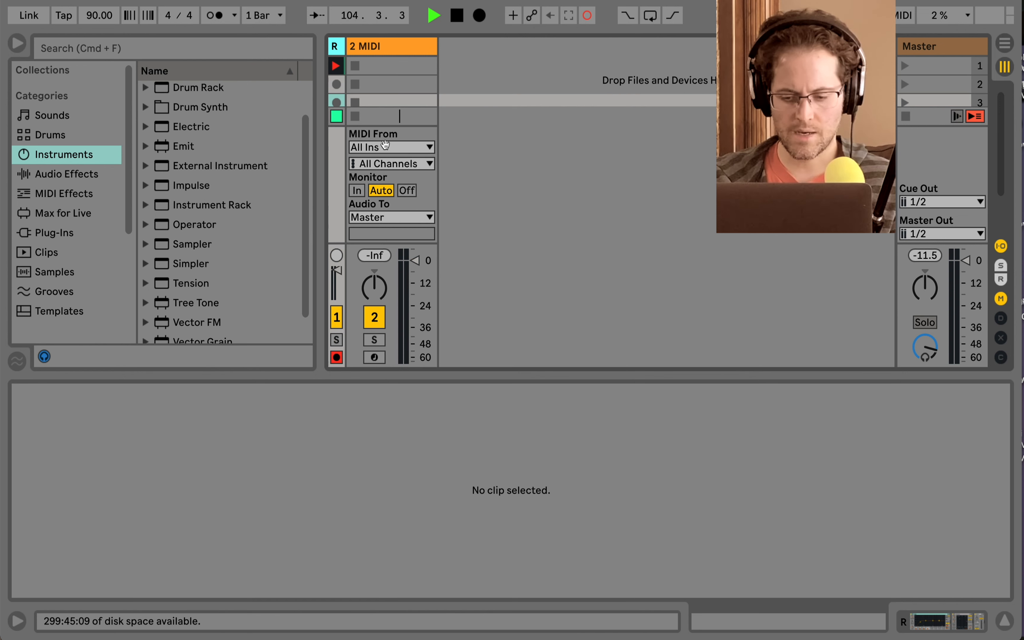
Load a Drum Rack onto the new MIDI track and arm the track for recording.
key(super+alt+i)
drag(198, 107, 378, 84)
scroll(184, 105, up, 1)
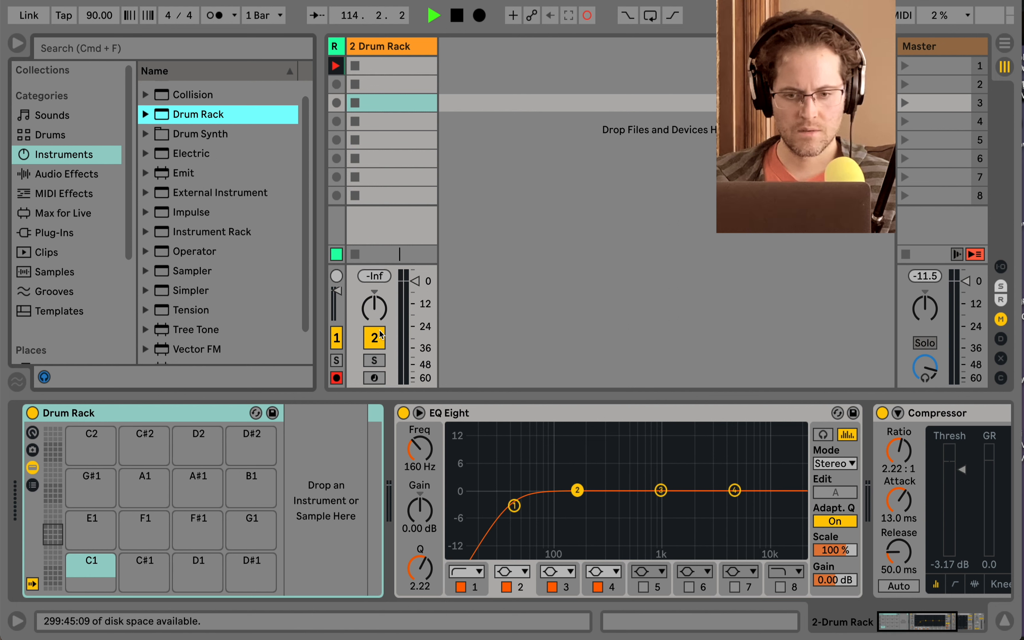
click(380, 378)
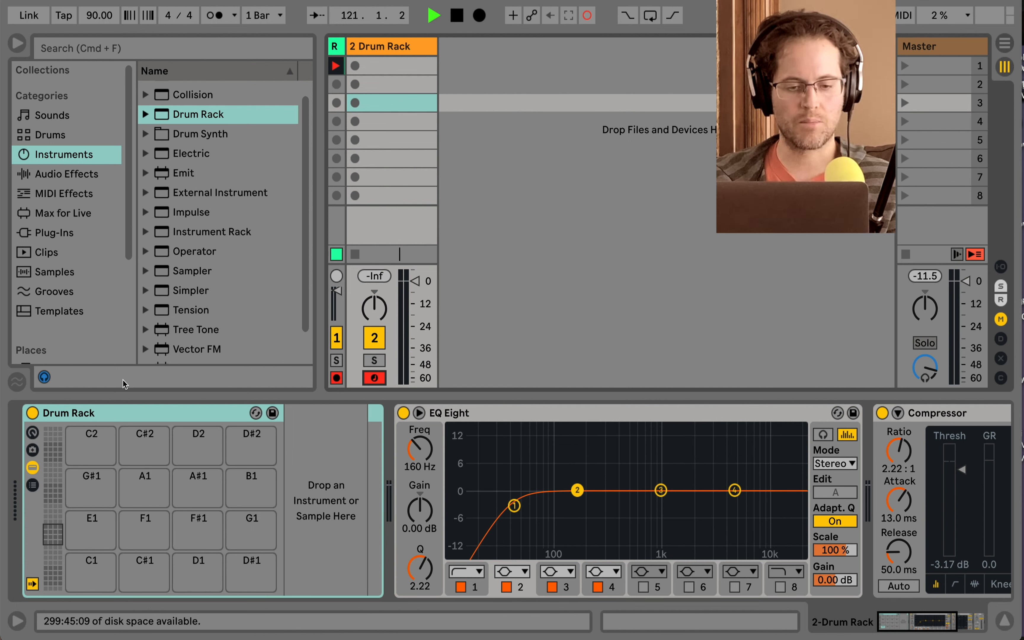
Show the Drum Rack's pad range around C3 and select the empty C3 pad.
click(89, 578)
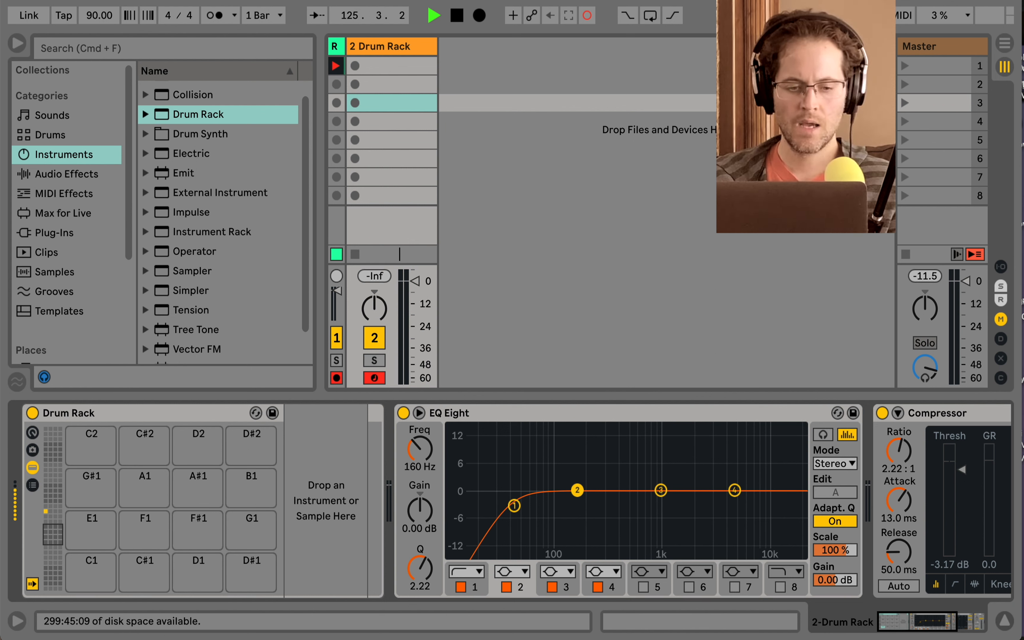
click(58, 519)
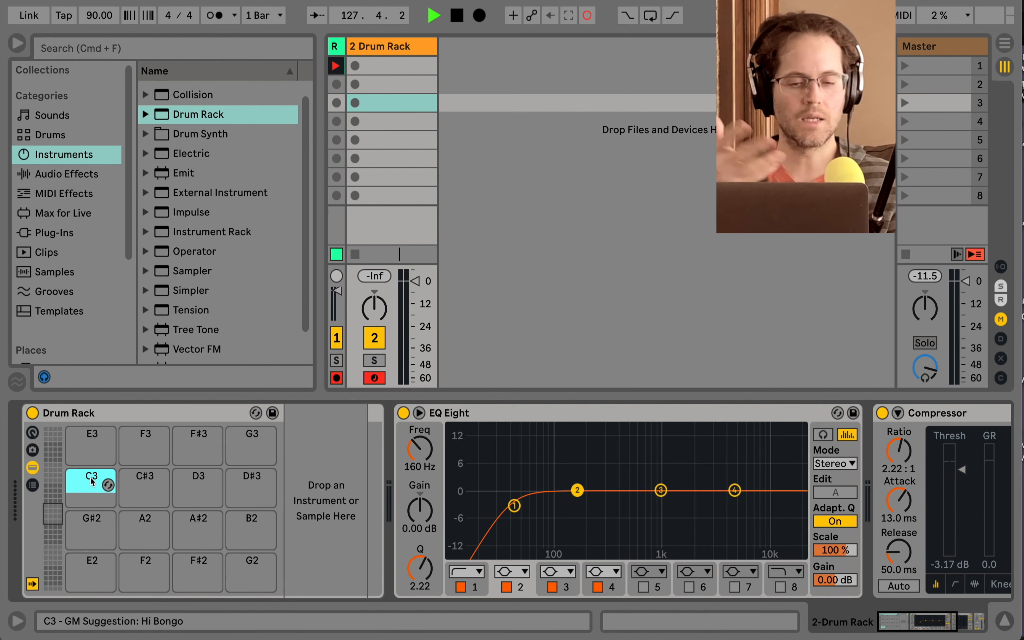
click(53, 536)
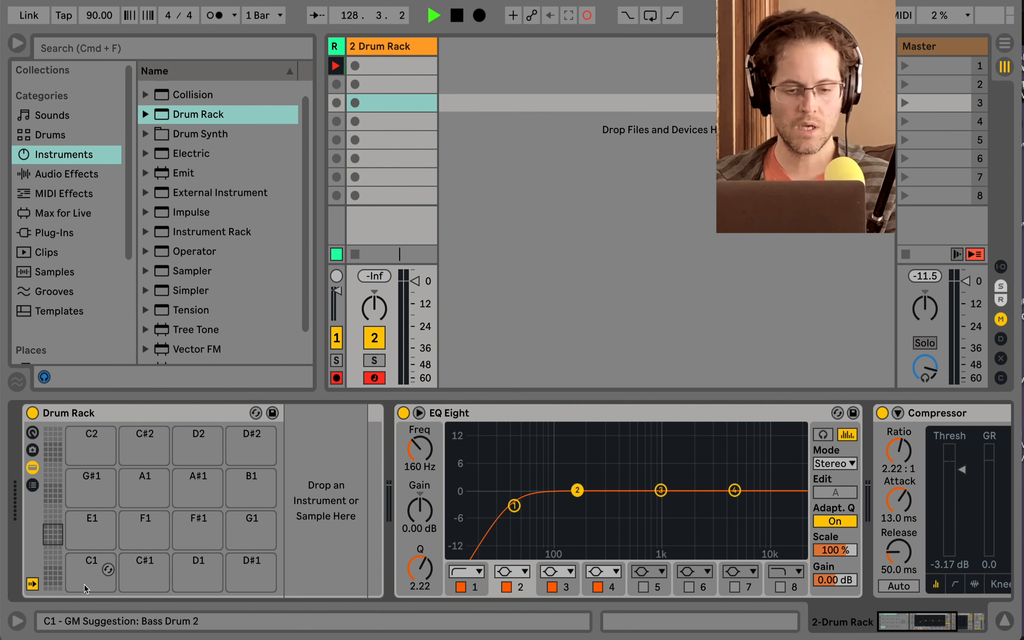
click(57, 509)
click(91, 484)
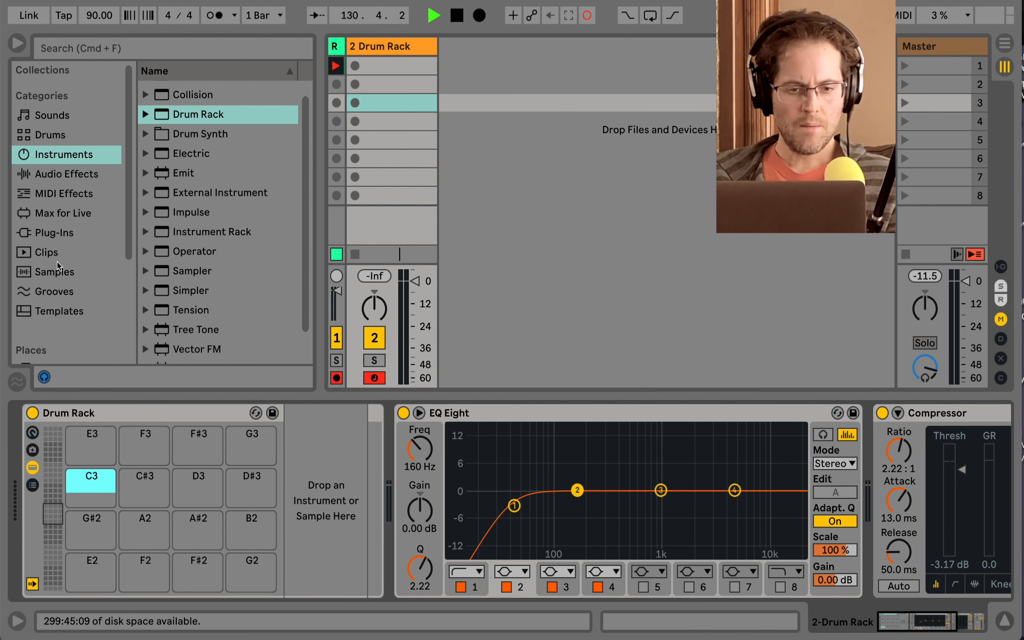
Search the Samples category for "909 kick" and look through the matching files.
click(60, 271)
click(111, 46)
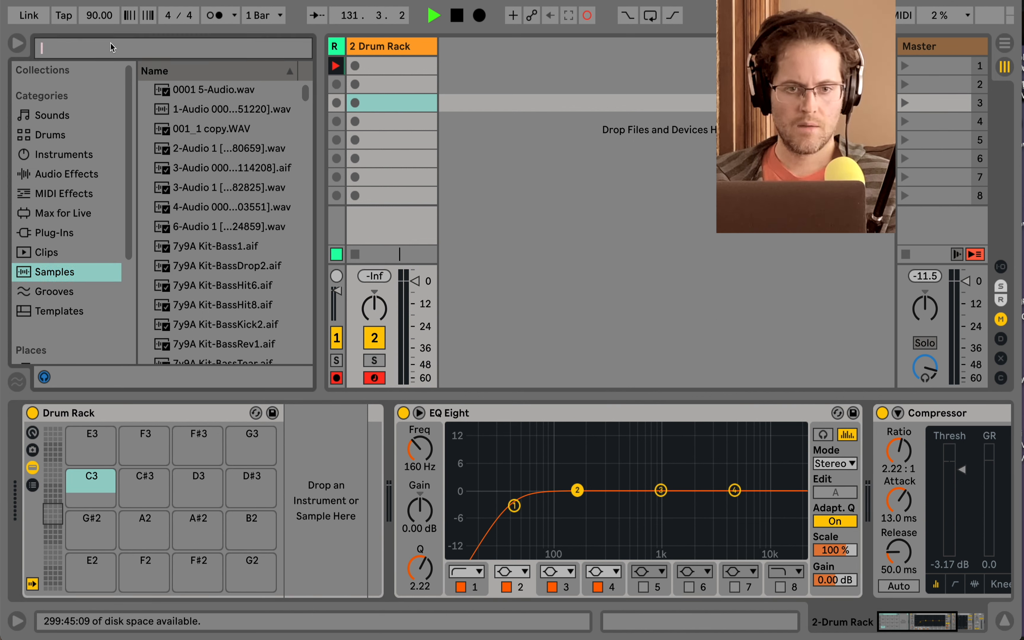
text(9)
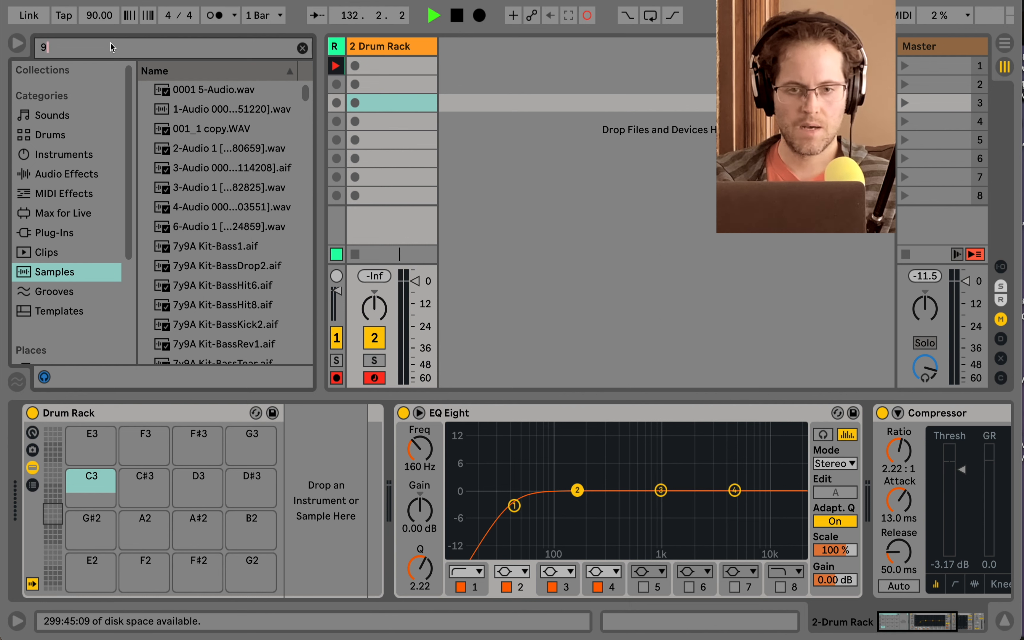
text(09 kick)
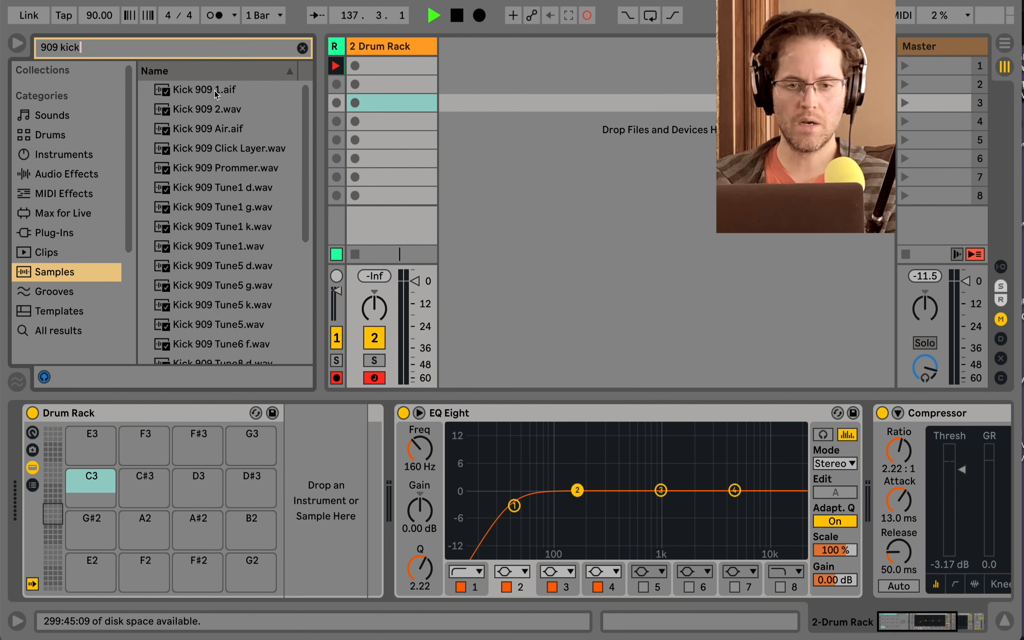
scroll(214, 108, down, 10)
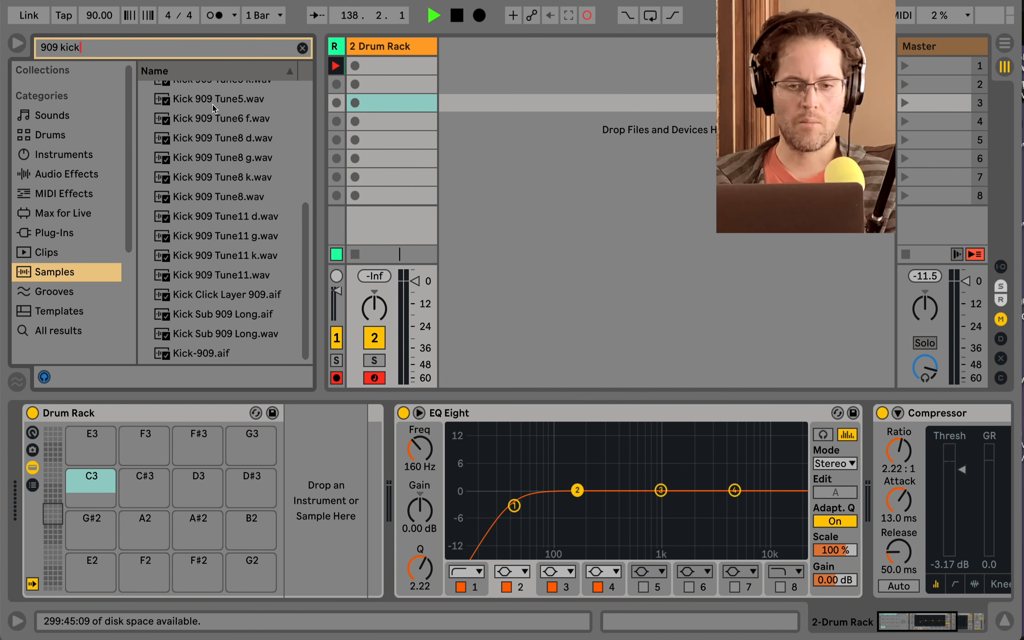
scroll(214, 108, up, 10)
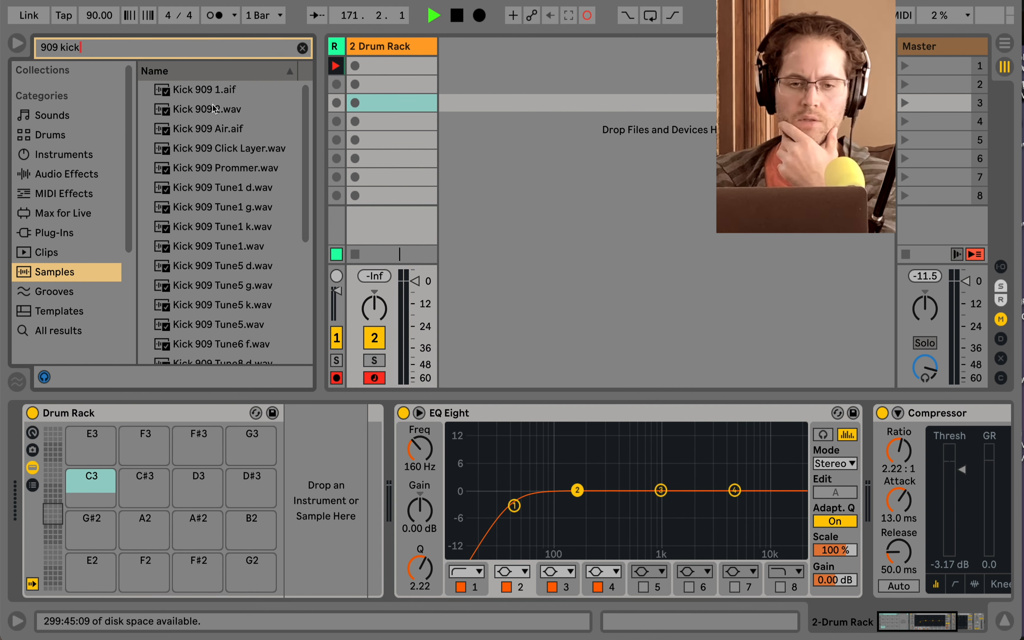
Audition the 909 kick samples, comparing Kick 909 1.aif, Kick 909 2.wav and Kick-909.aif.
click(215, 109)
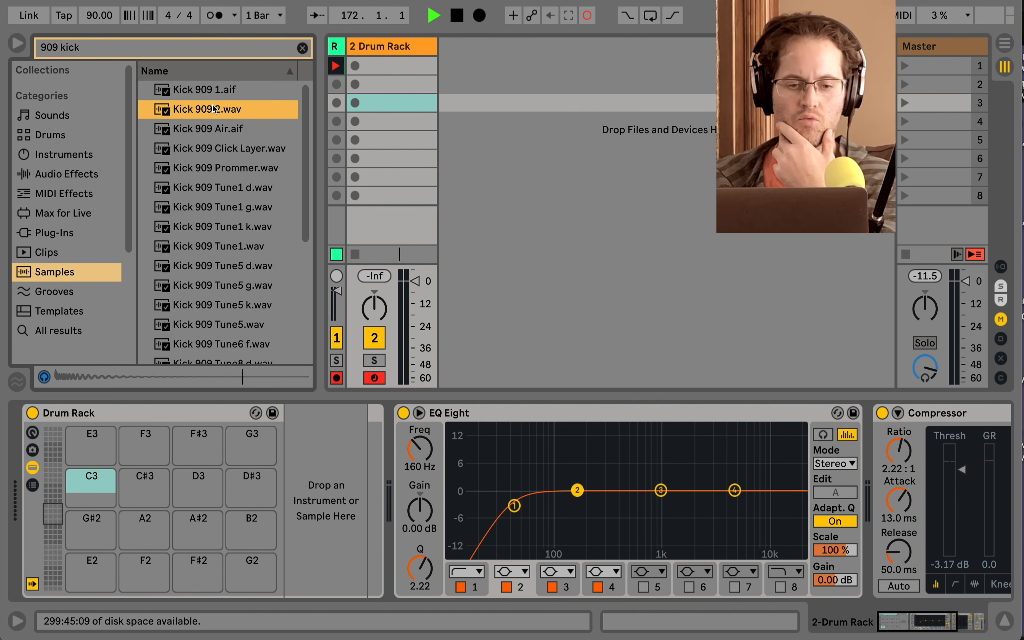
key(Up)
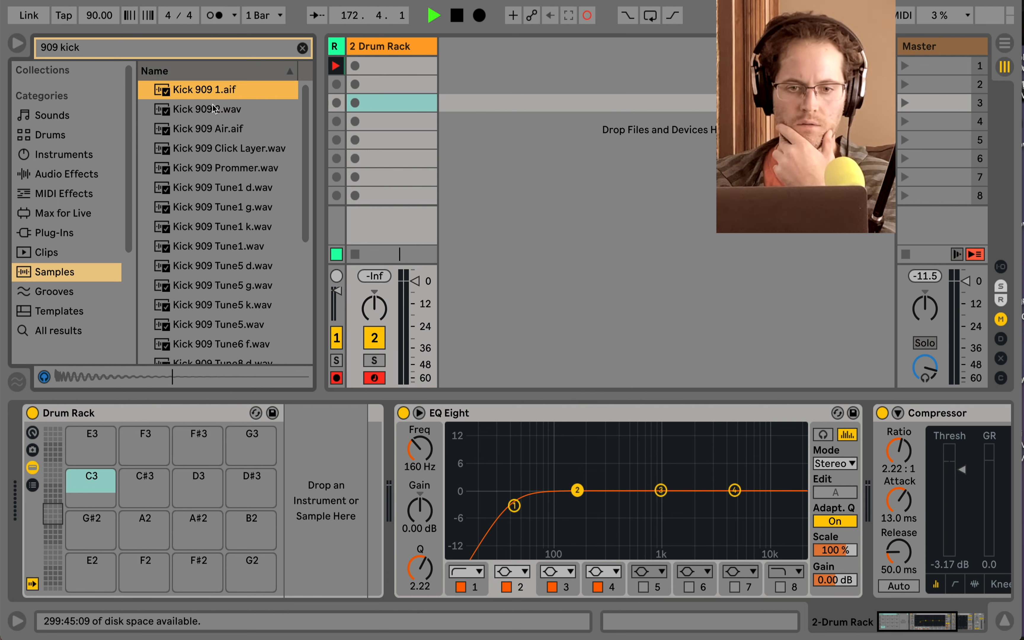
key(Down)
scroll(214, 195, down, 1)
click(213, 196)
scroll(213, 199, down, 8)
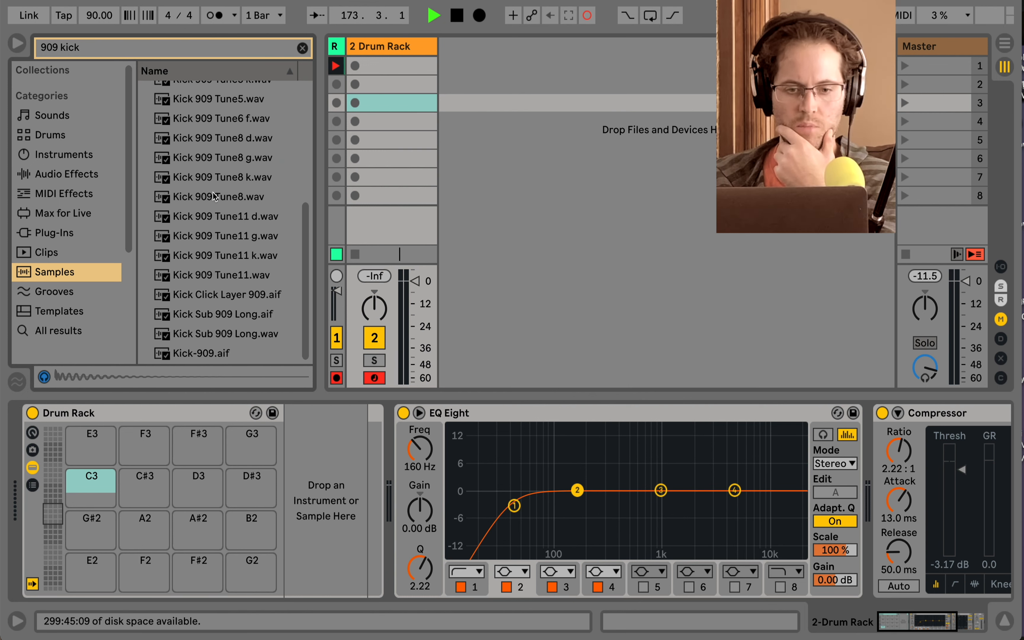
click(210, 354)
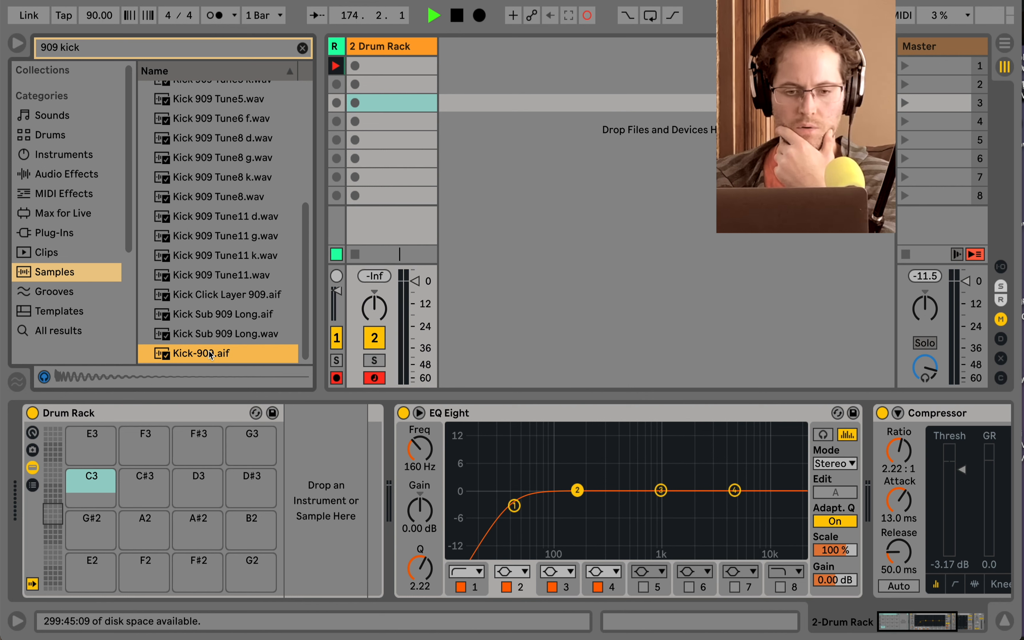
scroll(210, 354, up, 10)
click(231, 107)
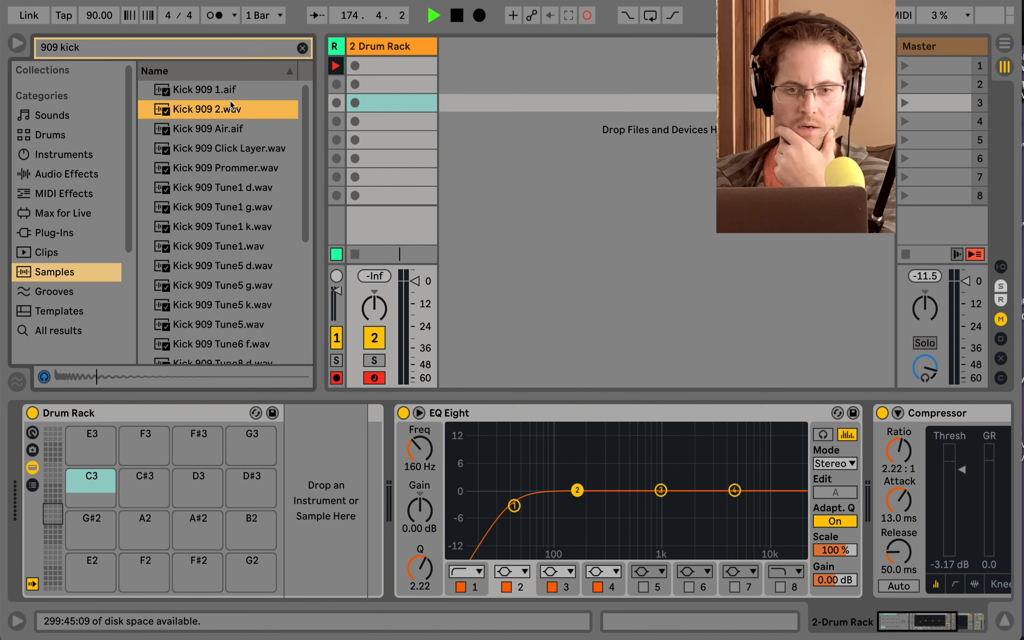
click(214, 89)
Load Kick 909 2.wav onto the Drum Rack's C3 pad.
click(214, 110)
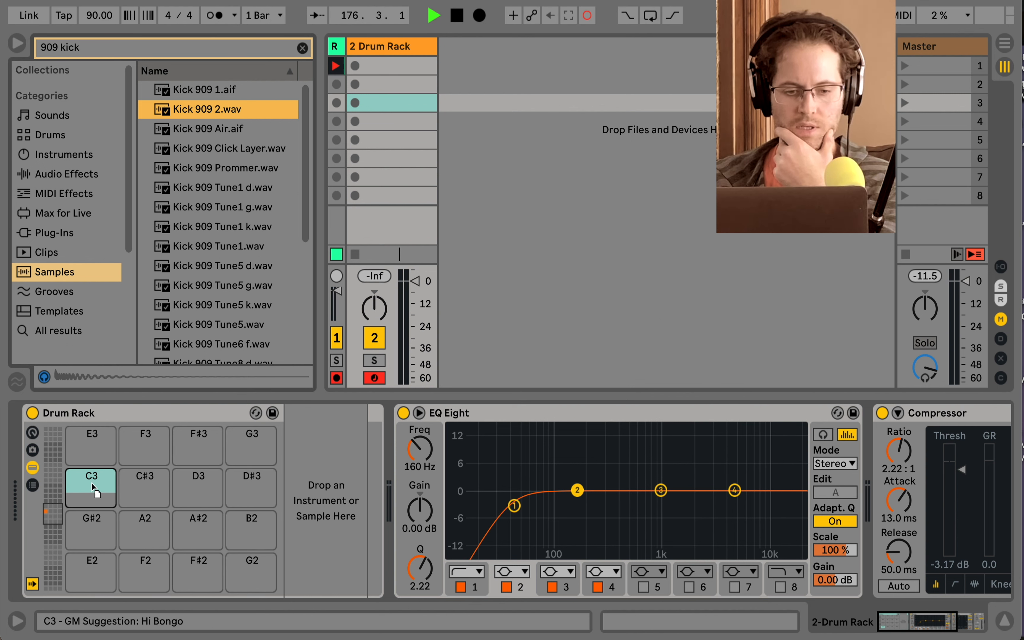
drag(91, 483, 92, 483)
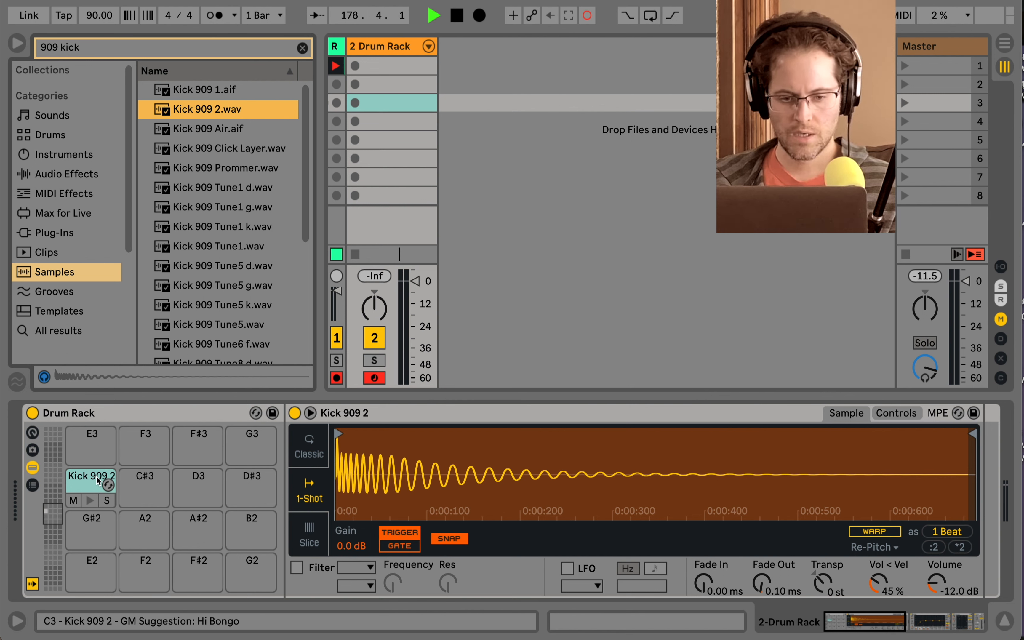
click(97, 482)
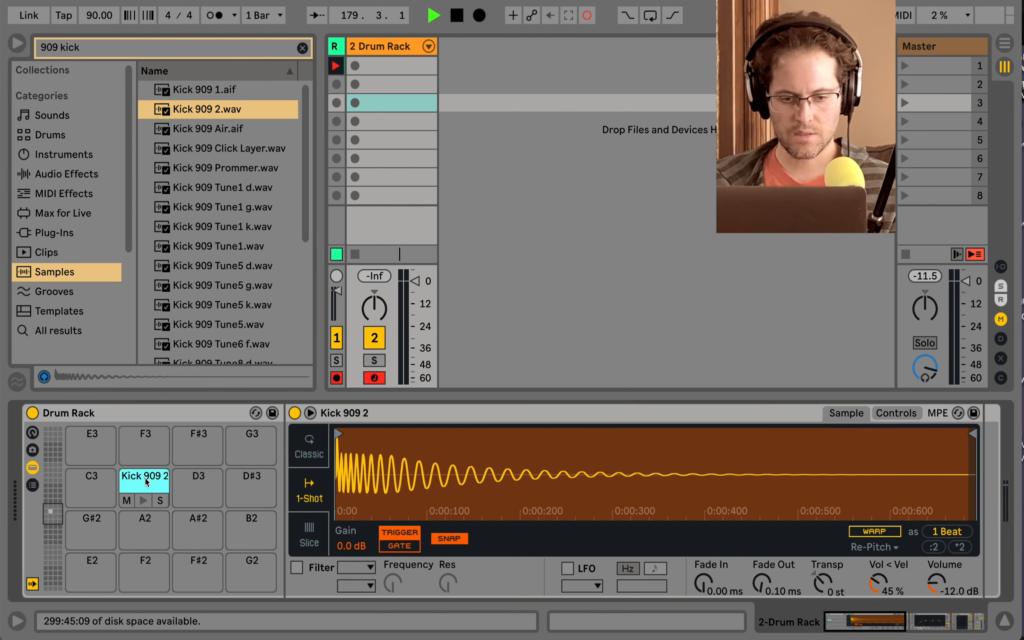
click(104, 481)
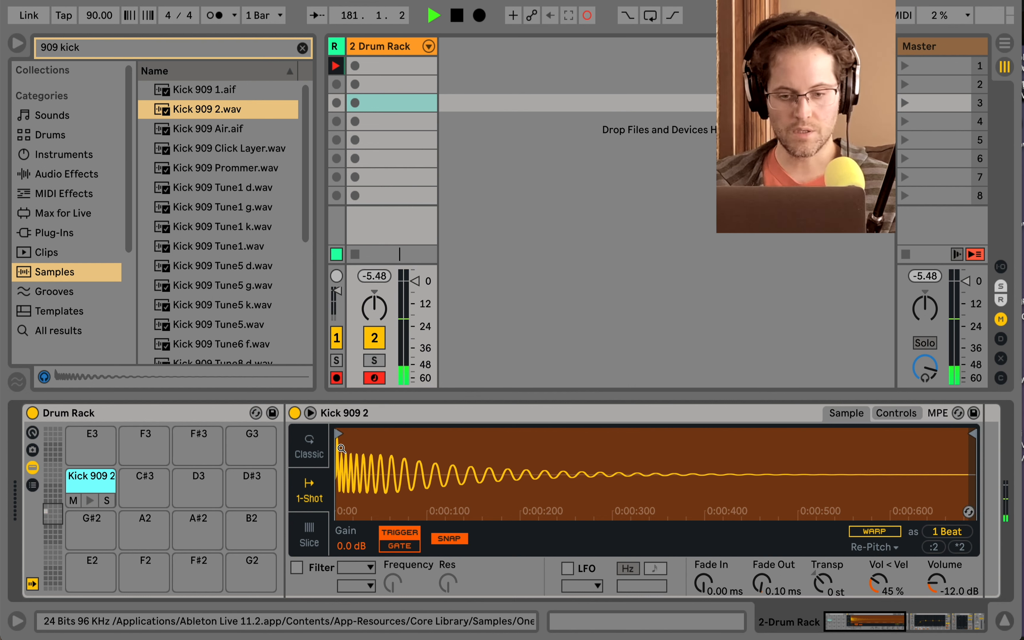
Convert the Kick 909 2 Simpler on the C3 pad into a Sampler.
mouse_move(351, 509)
mouse_down()
mouse_move(351, 559)
mouse_move(350, 531)
mouse_up()
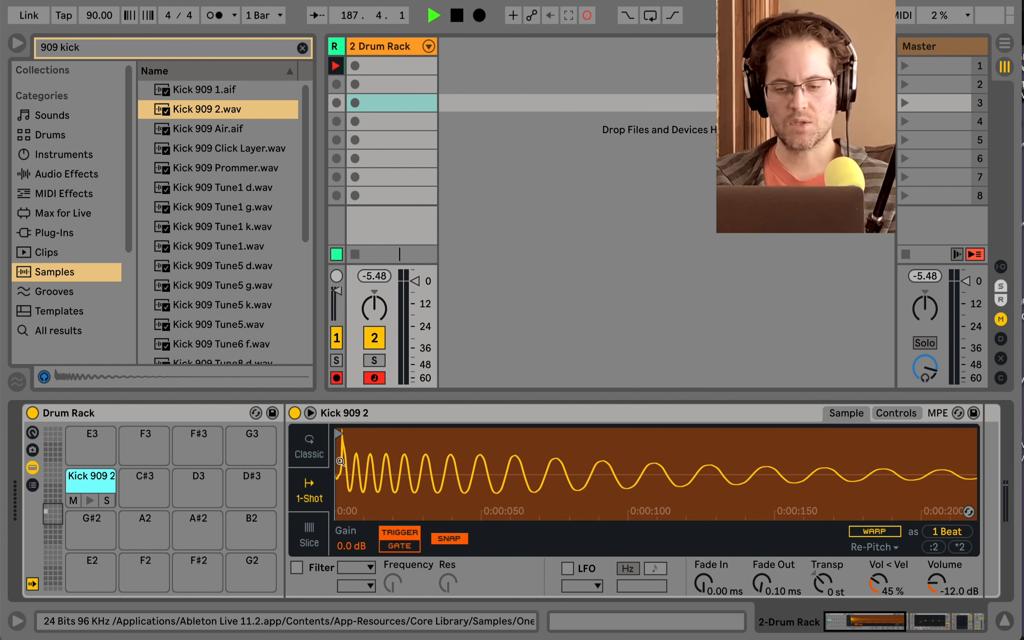
scroll(338, 462, down, 5)
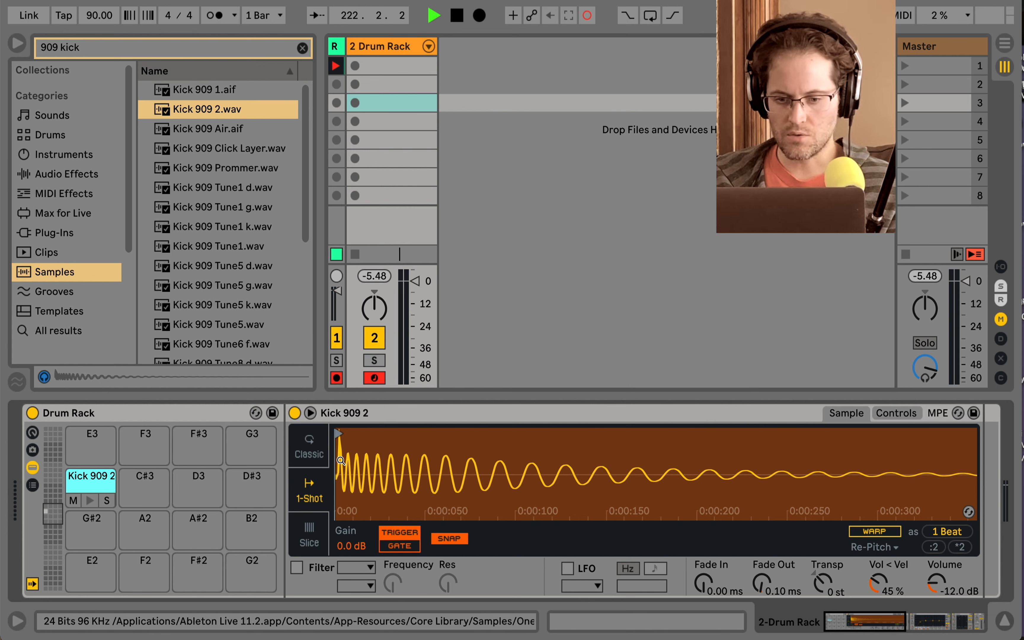
right_click(375, 414)
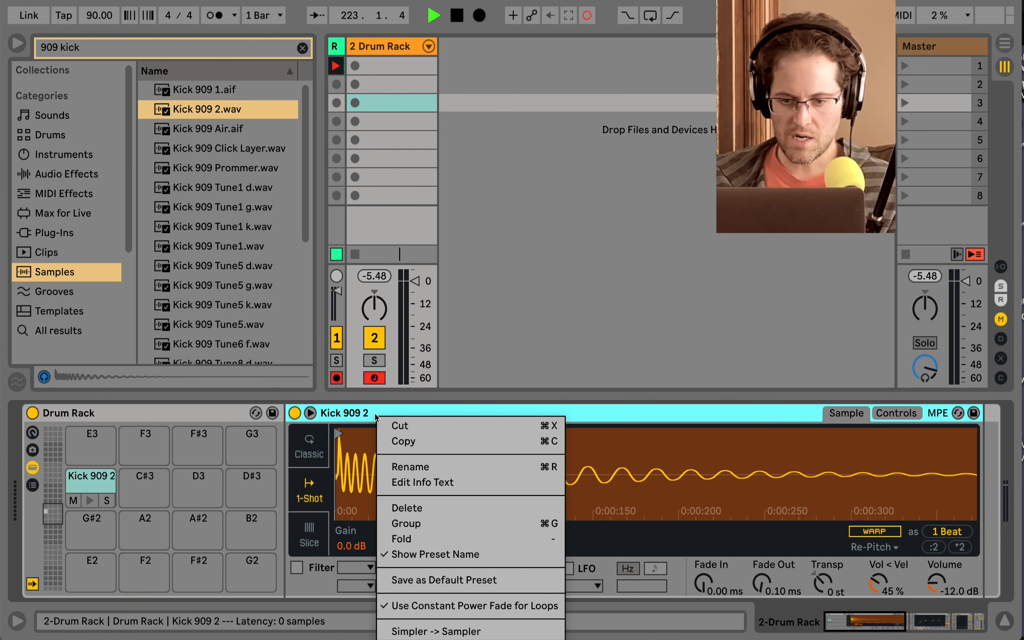
click(433, 631)
Turn off Snap in the Sampler and move the kick's sample start past the initial transient to about 697.
mouse_move(303, 475)
mouse_down()
mouse_move(303, 529)
mouse_move(303, 478)
mouse_up()
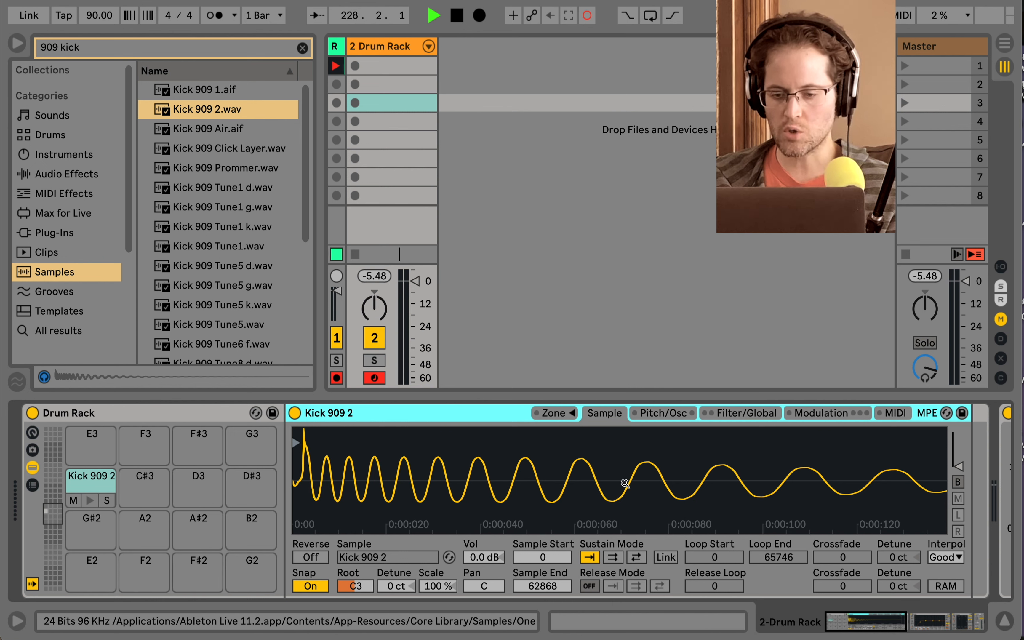
scroll(625, 483, down, 5)
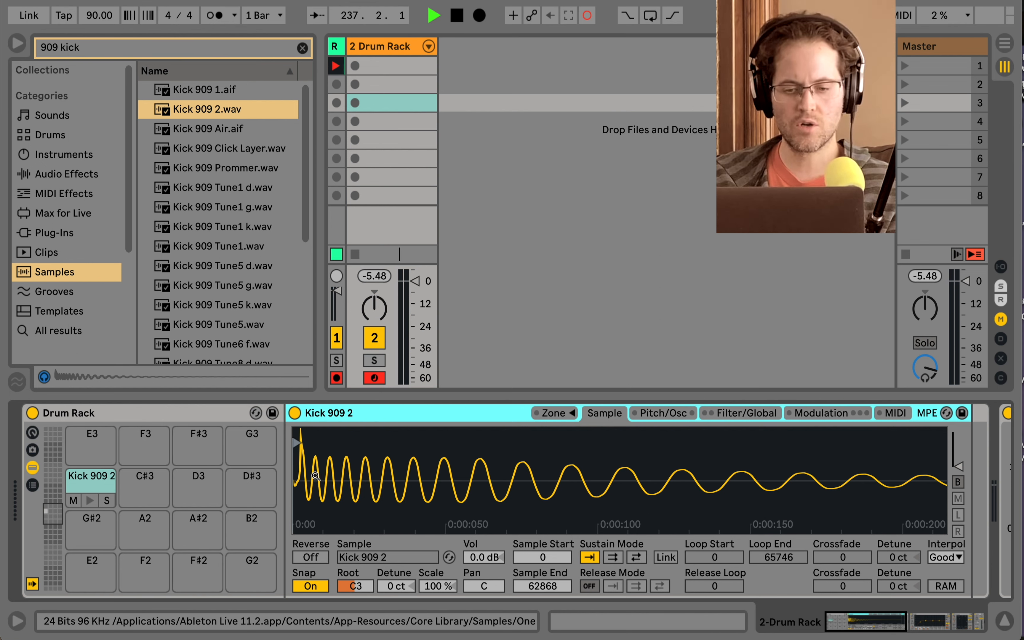
drag(300, 461, 295, 481)
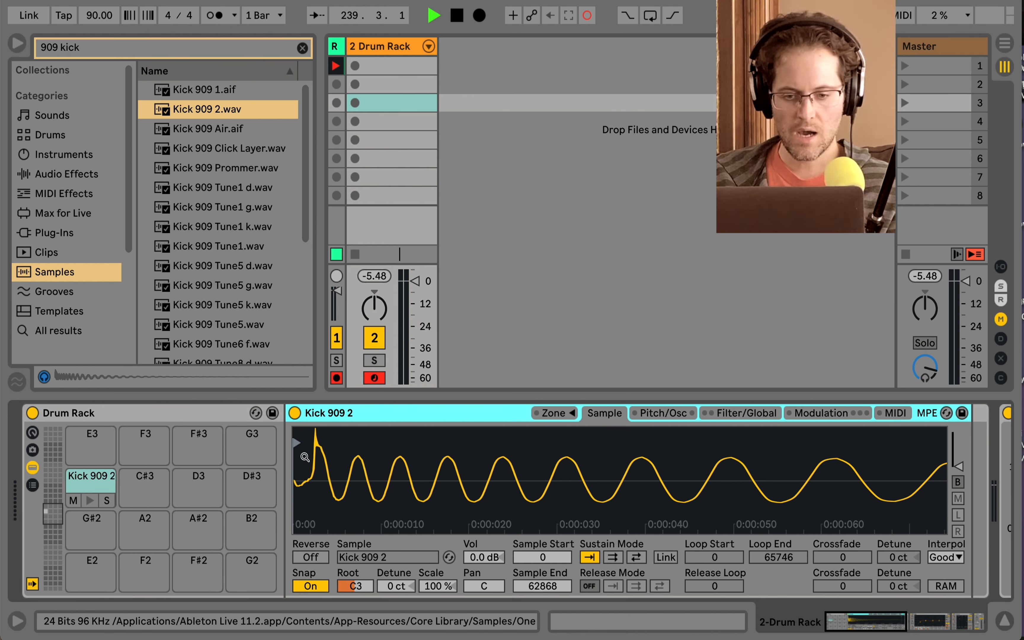
mouse_move(296, 465)
mouse_down()
mouse_move(296, 478)
mouse_move(294, 457)
mouse_up()
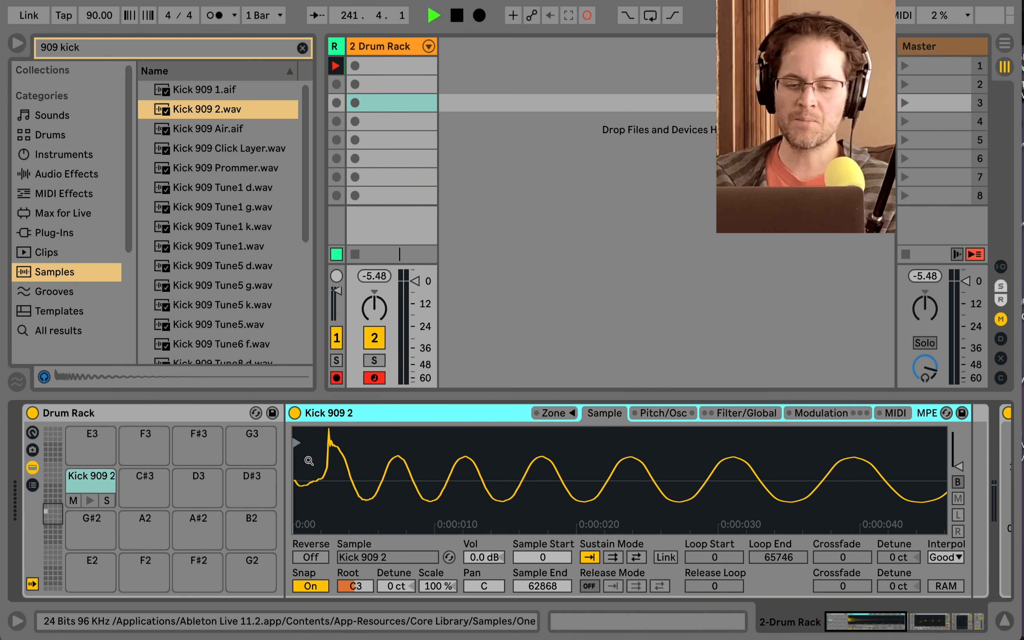
drag(301, 465, 296, 477)
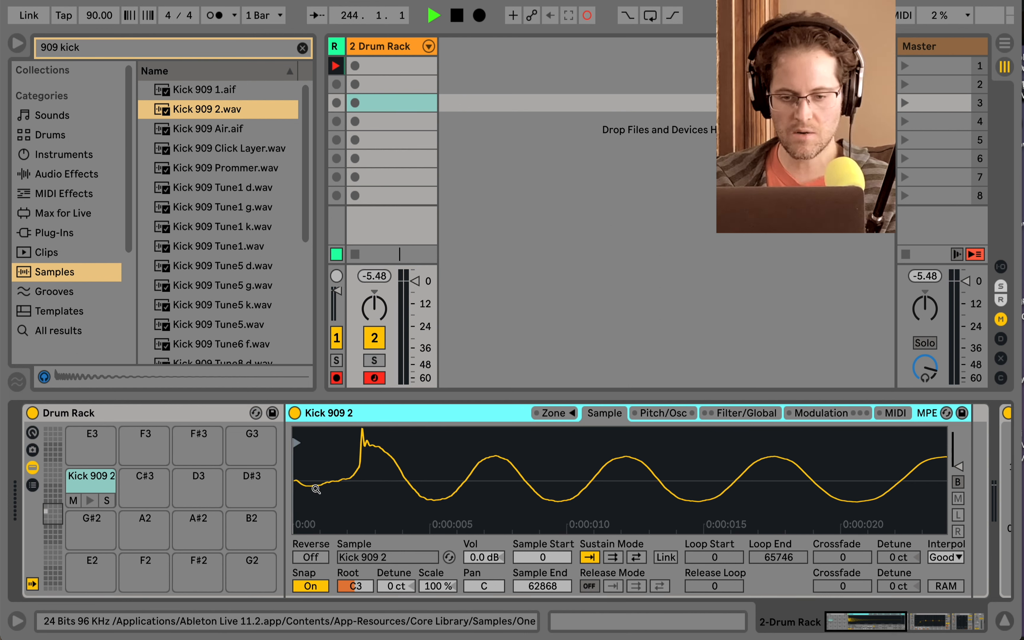
mouse_move(297, 477)
mouse_down()
mouse_move(296, 487)
mouse_move(296, 440)
mouse_move(303, 485)
mouse_up()
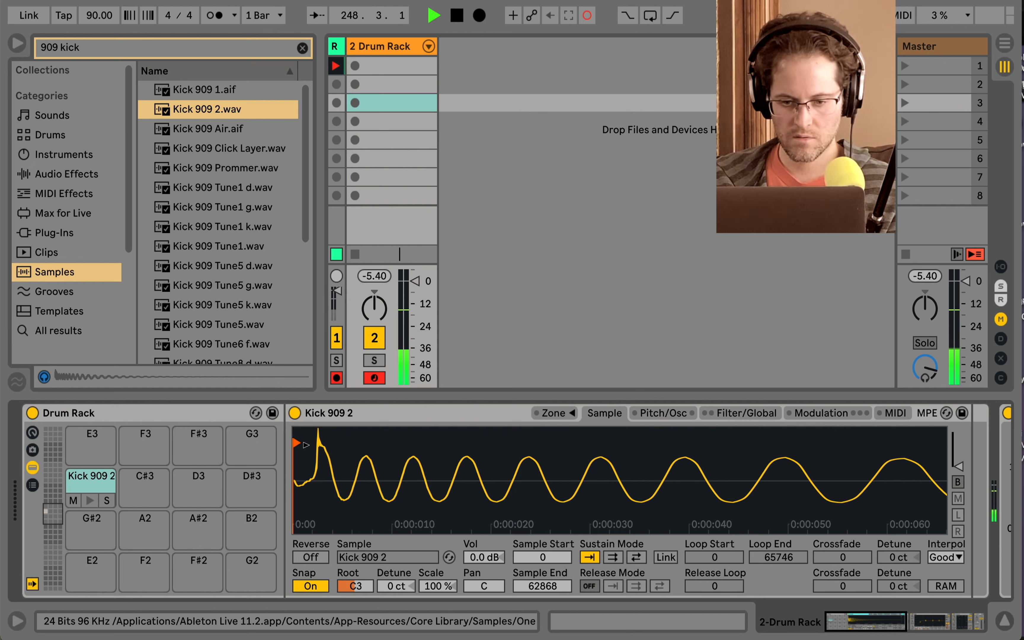
click(311, 586)
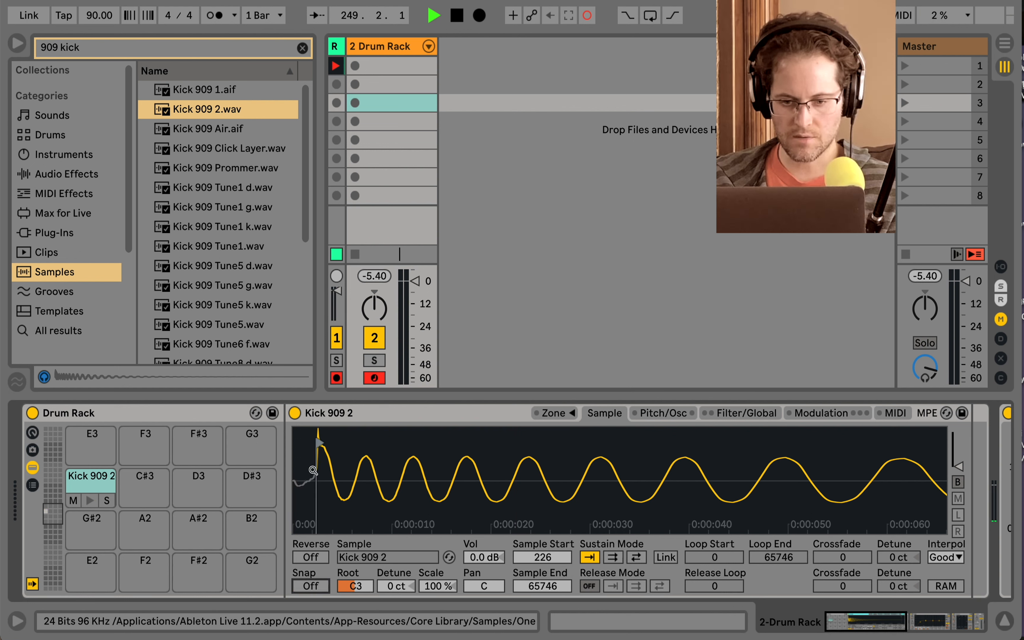
mouse_move(320, 444)
mouse_down()
mouse_move(305, 447)
mouse_move(386, 450)
mouse_move(369, 446)
mouse_up()
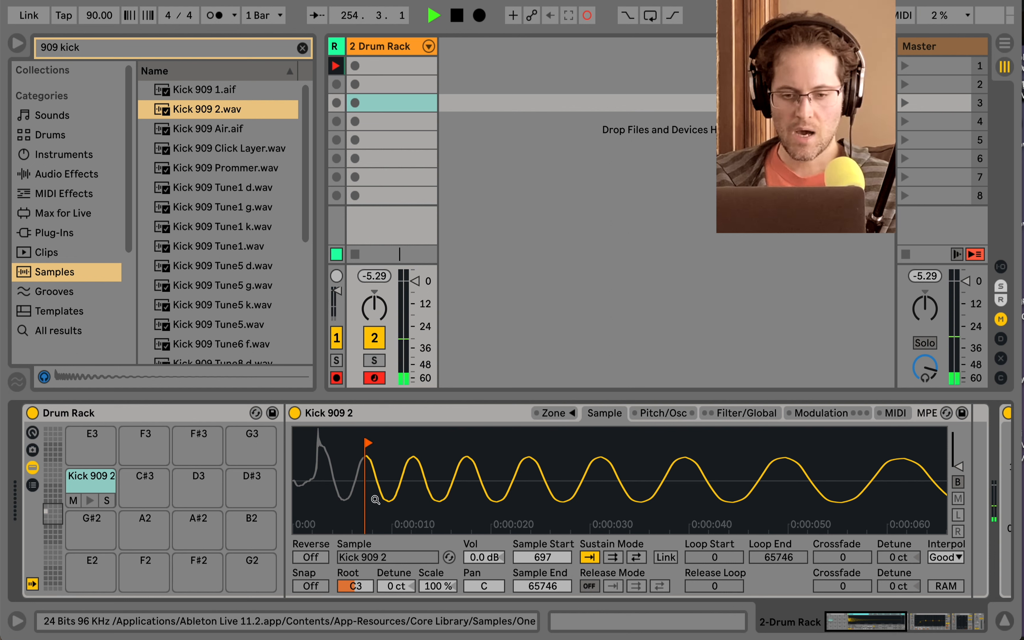
Move the kick's sample start back to the zero crossing after the initial transient, at about 602.
drag(369, 444, 363, 444)
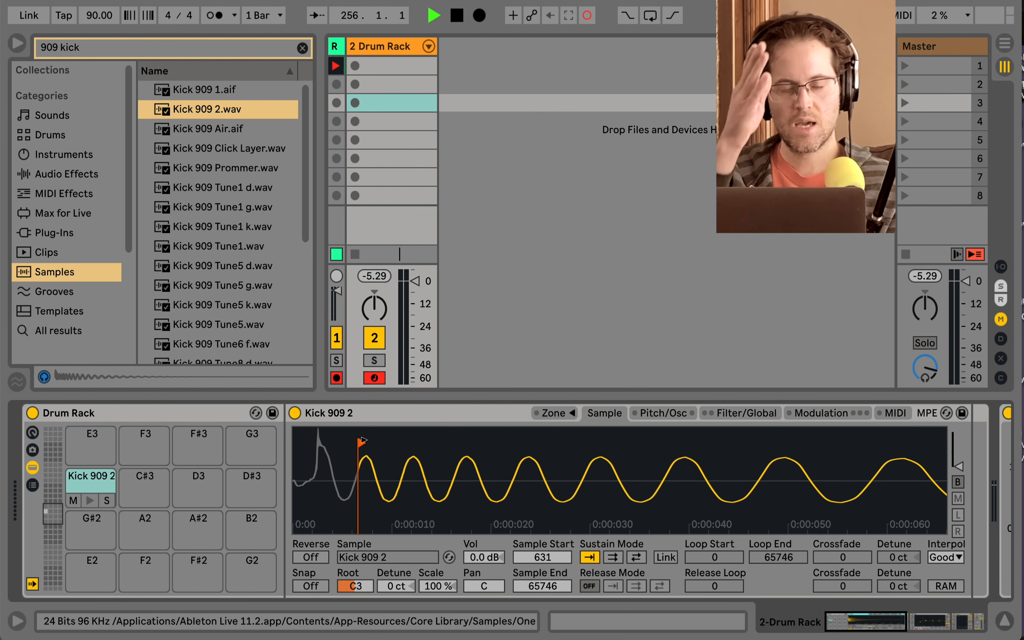
drag(363, 440, 359, 441)
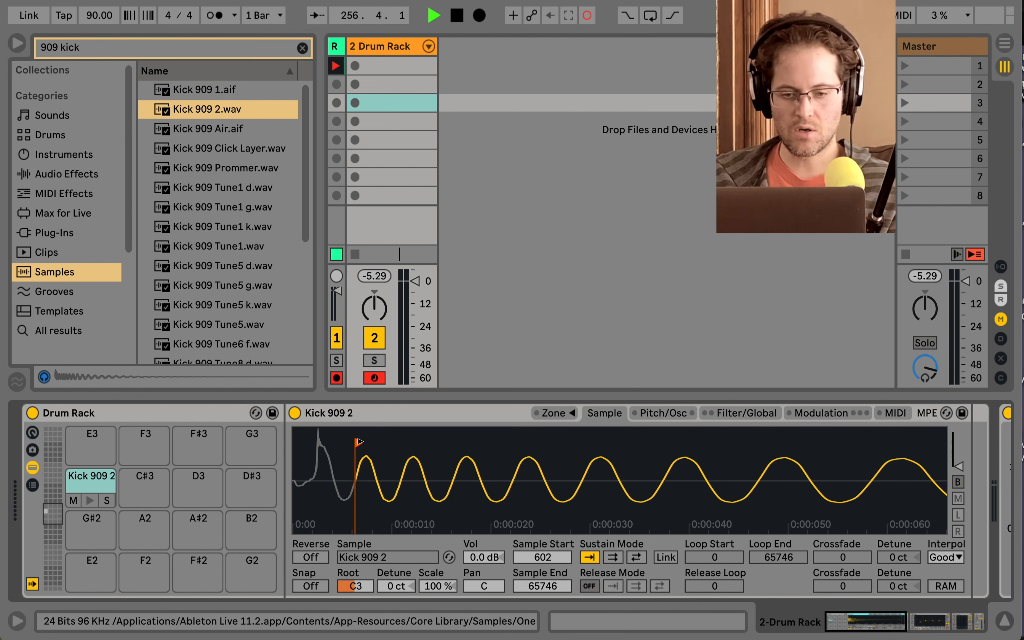
scroll(359, 441, up, 3)
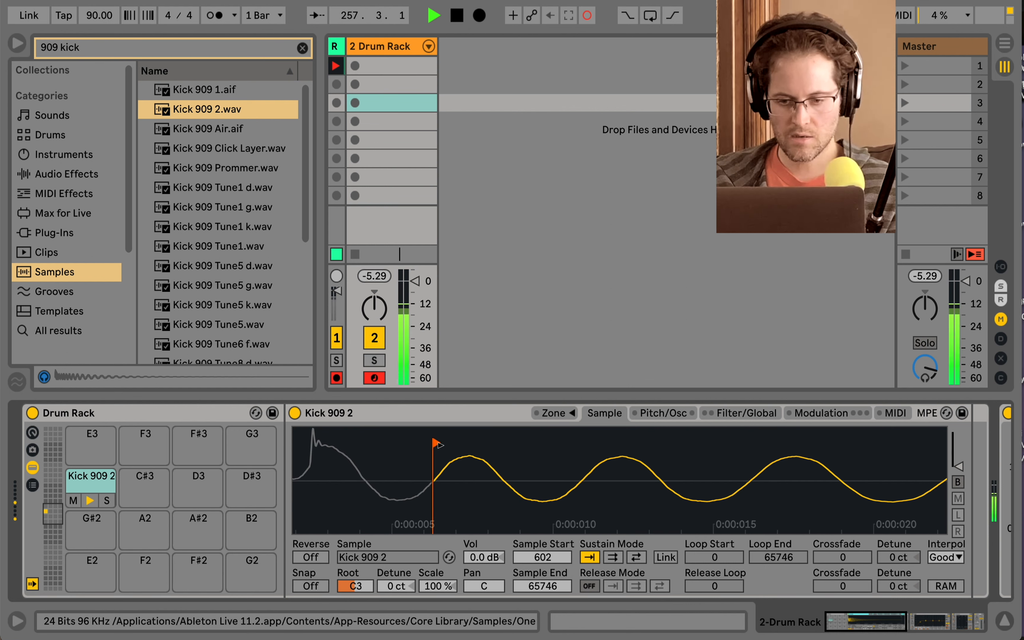
Try the kick's sample start just before the transient at about 166, and return it to 0.
mouse_move(438, 443)
mouse_down()
mouse_move(398, 457)
mouse_move(299, 449)
mouse_move(300, 483)
mouse_move(299, 448)
mouse_up()
mouse_move(374, 444)
mouse_down()
mouse_move(301, 447)
mouse_move(353, 445)
mouse_move(326, 461)
mouse_move(326, 448)
mouse_up()
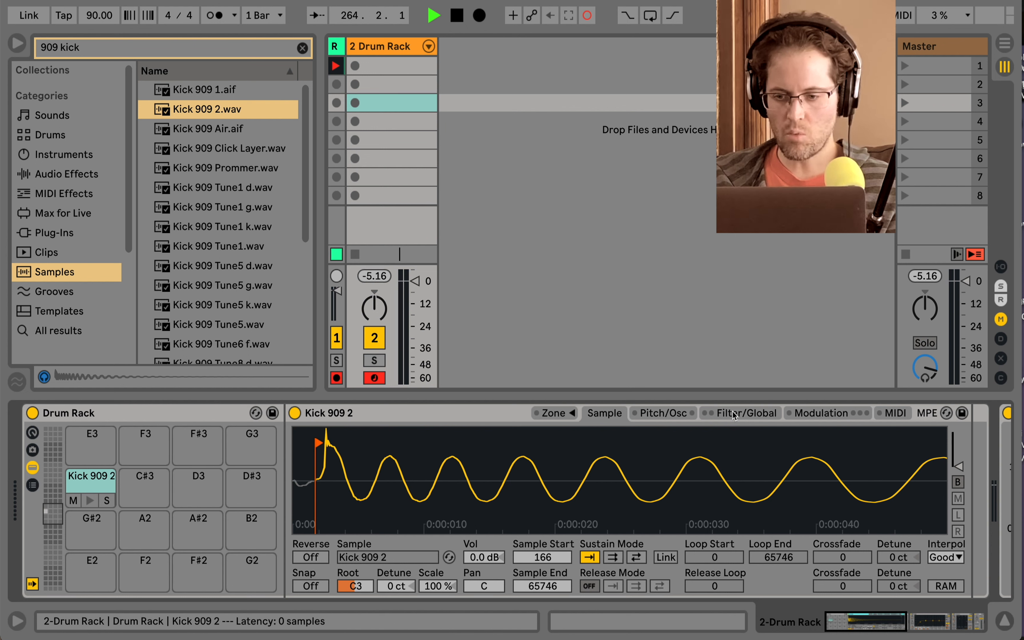
mouse_move(316, 442)
mouse_down()
mouse_move(541, 418)
mouse_move(362, 435)
mouse_move(681, 429)
mouse_move(296, 443)
mouse_up()
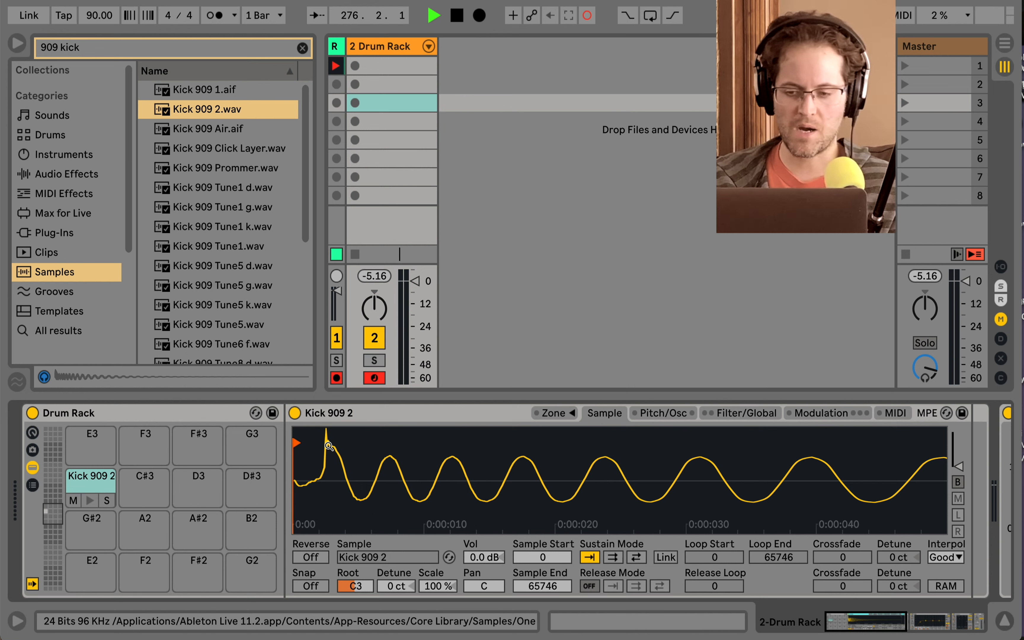
mouse_move(315, 463)
mouse_down()
mouse_move(315, 482)
mouse_move(315, 455)
mouse_move(308, 462)
mouse_up()
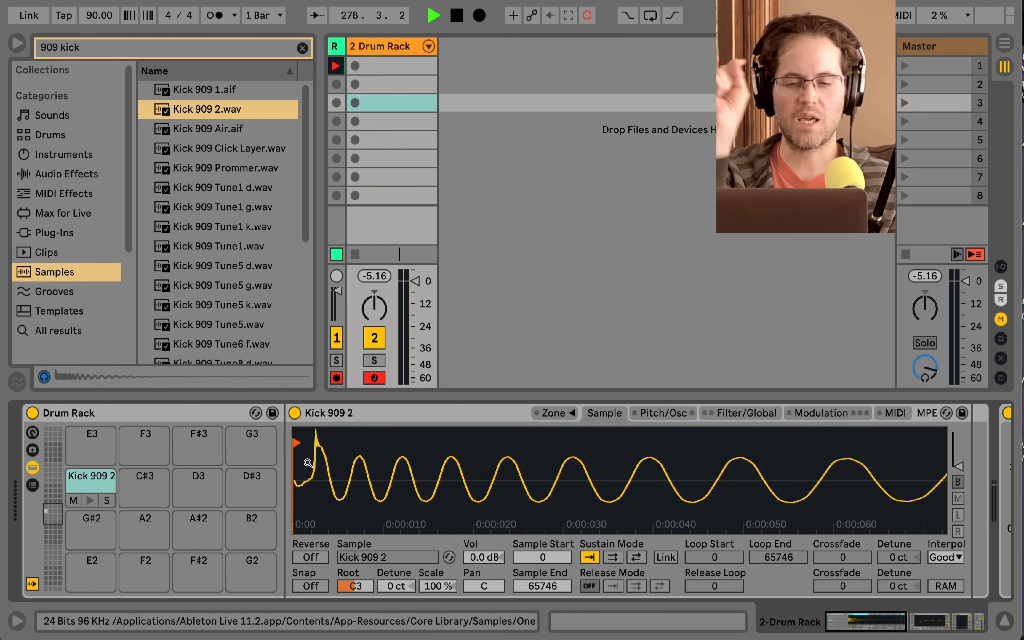
Move the Kick 909 2 pad to a new track of its own and ungroup the Drum Rack around its Sampler.
drag(97, 474, 480, 100)
click(465, 44)
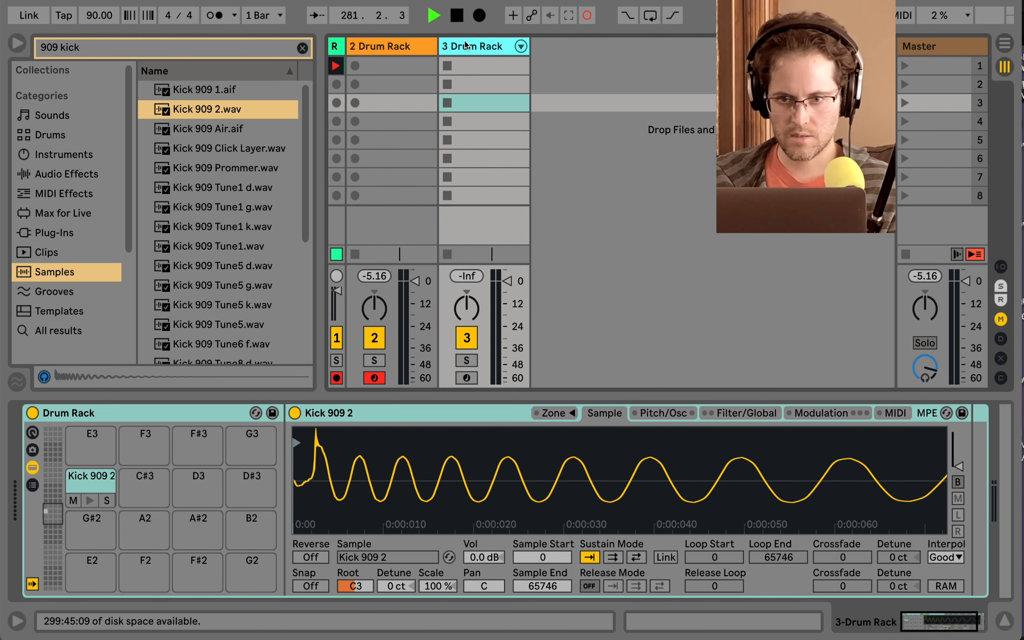
right_click(182, 415)
click(209, 539)
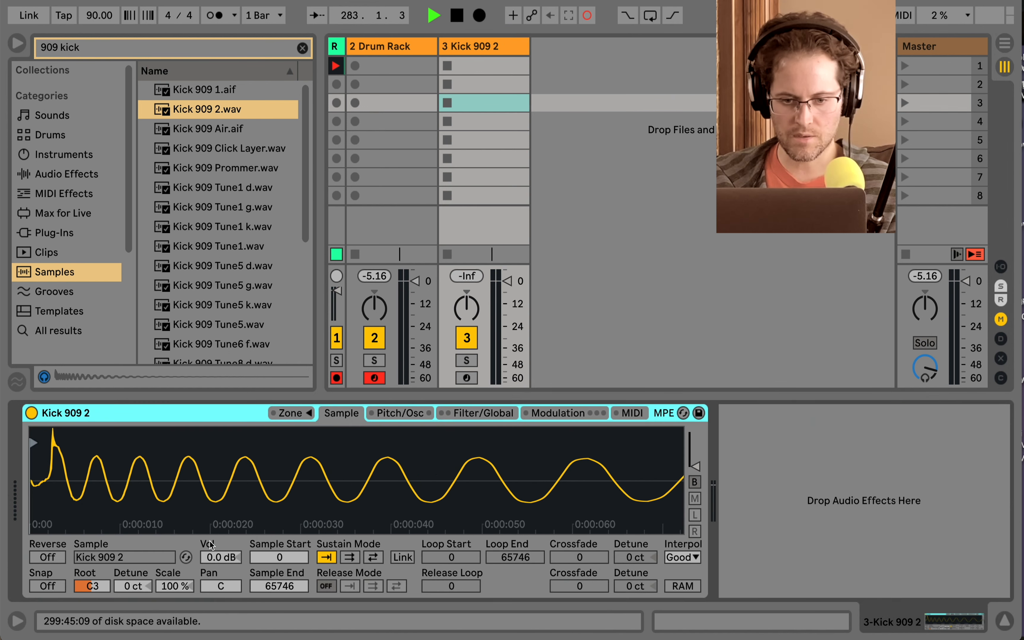
Add a Limiter from the audio effects after the Sampler on the Kick 909 2 track.
click(302, 47)
click(75, 173)
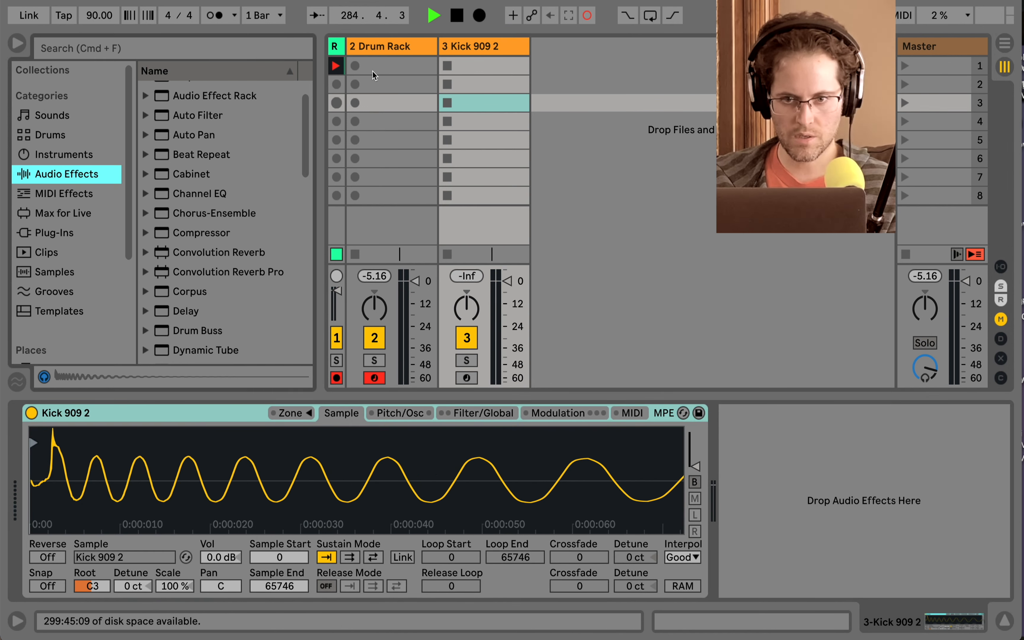
click(374, 103)
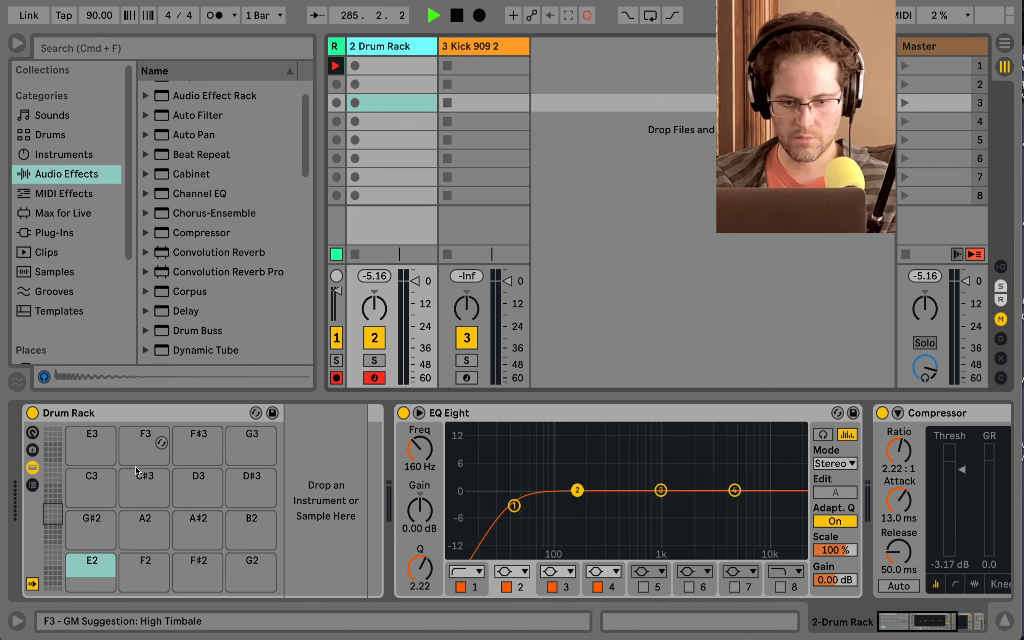
click(459, 58)
scroll(197, 251, down, 5)
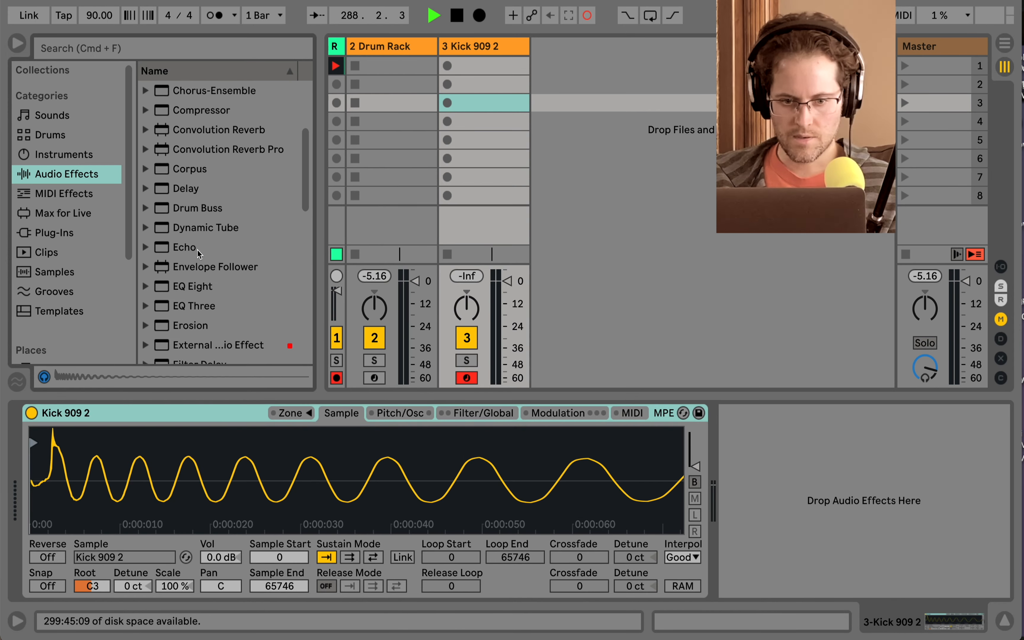
scroll(197, 250, down, 5)
drag(194, 296, 744, 469)
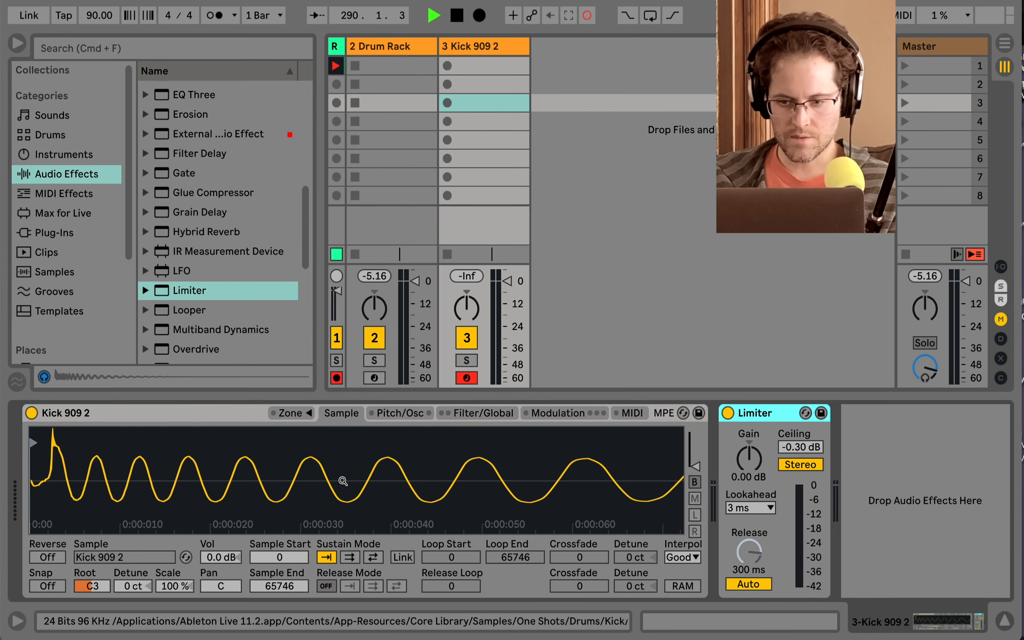
Lengthen the release of the Sampler's volume envelope to about 10.8 s.
scroll(343, 481, down, 10)
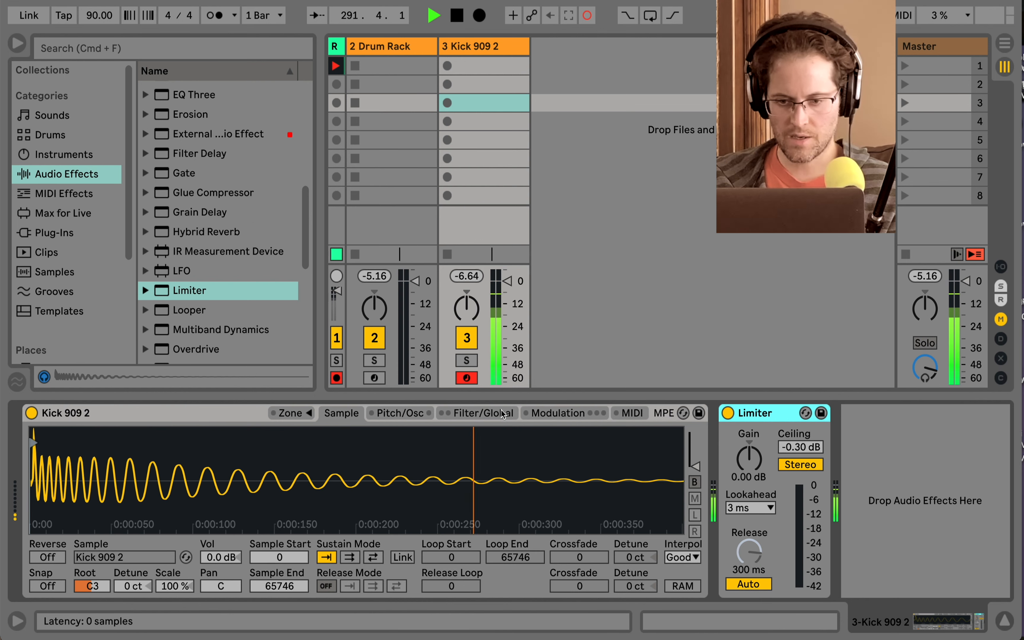
click(482, 413)
drag(586, 549, 586, 584)
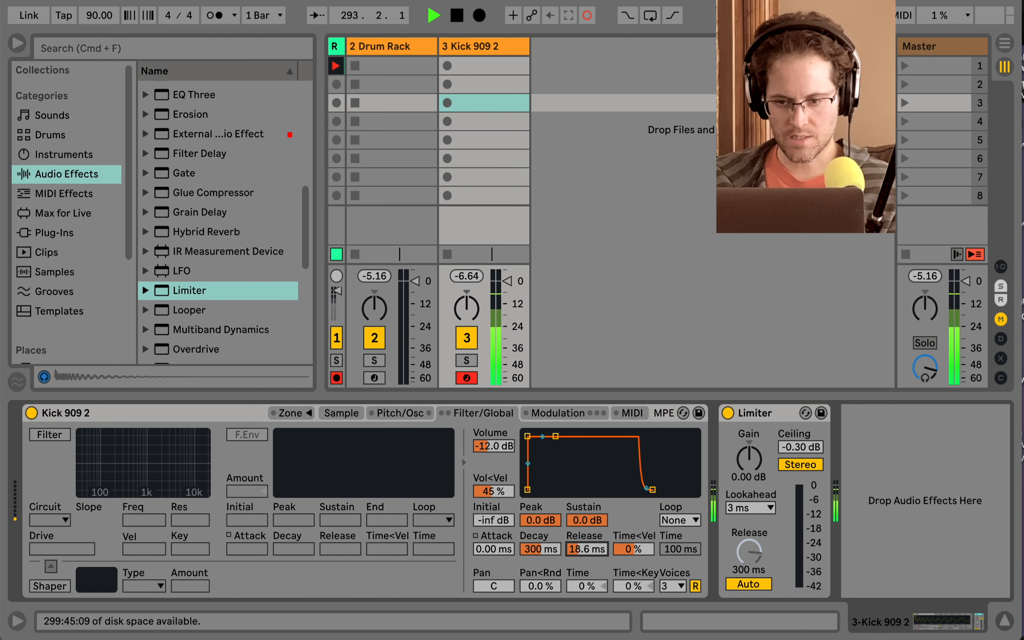
drag(586, 548, 586, 537)
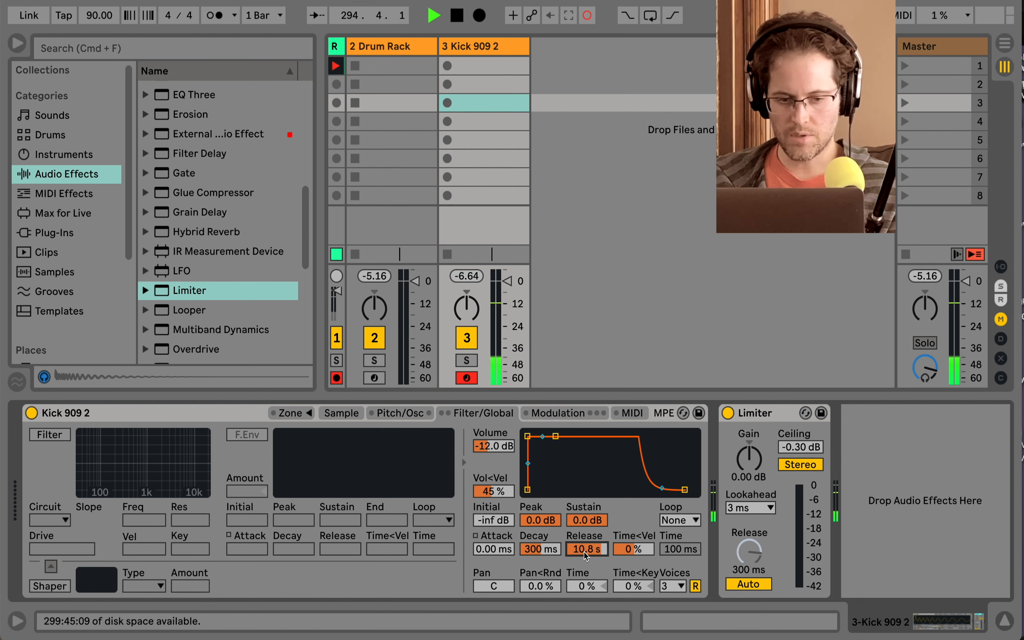
click(341, 413)
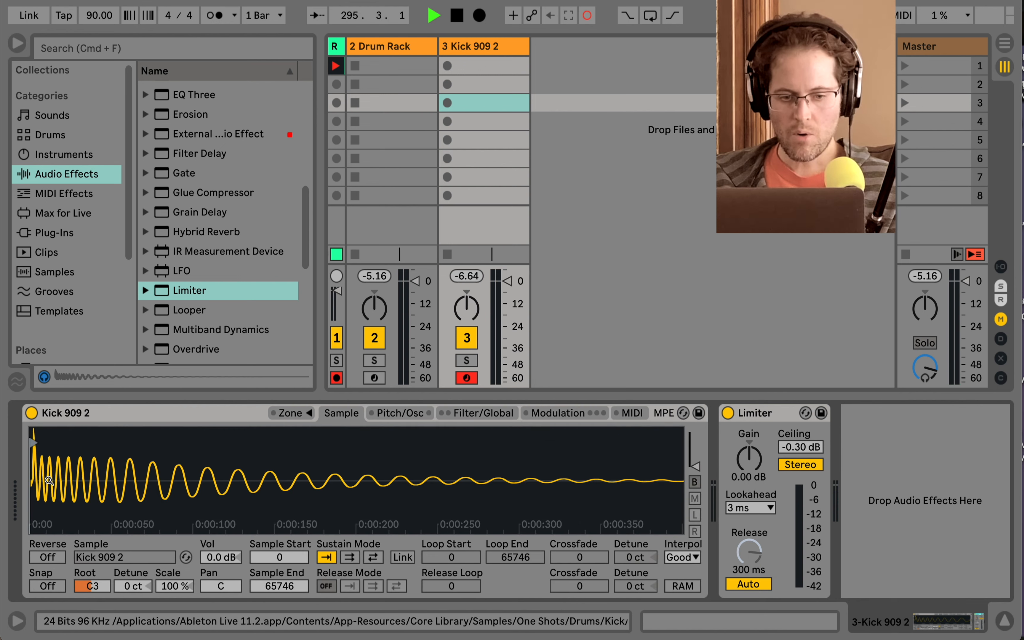
Insert Spectrum between the Sampler and the Limiter, trying its Max graph and turning it off again.
scroll(174, 226, down, 10)
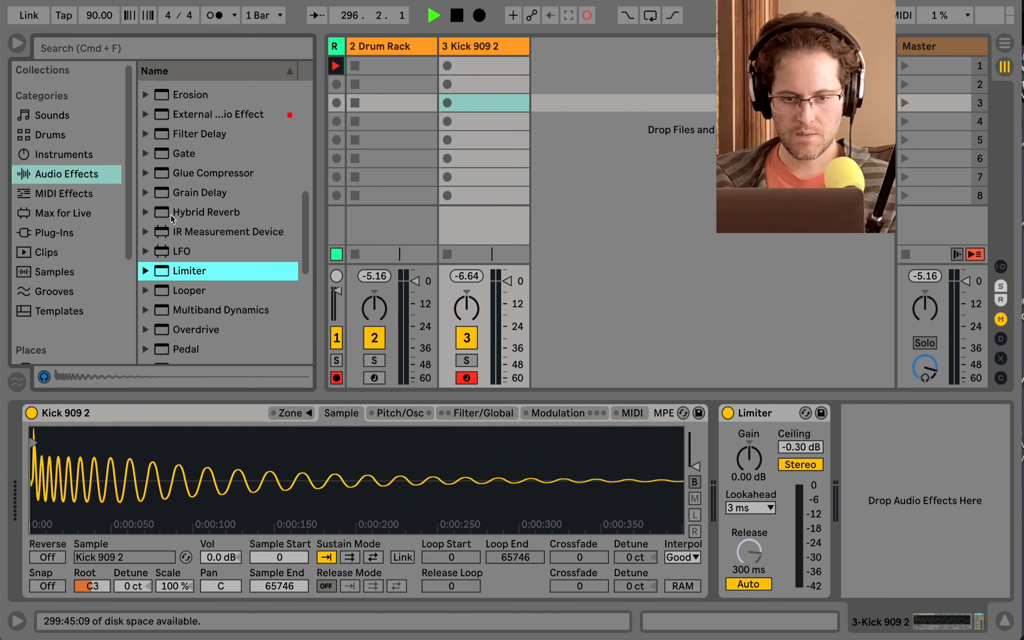
drag(187, 238, 757, 486)
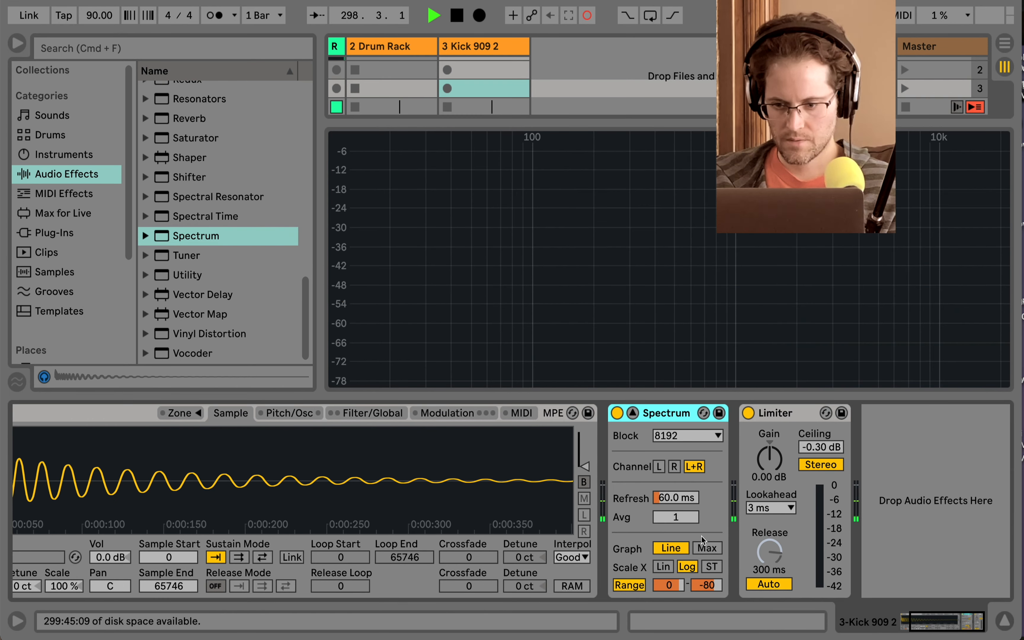
click(706, 548)
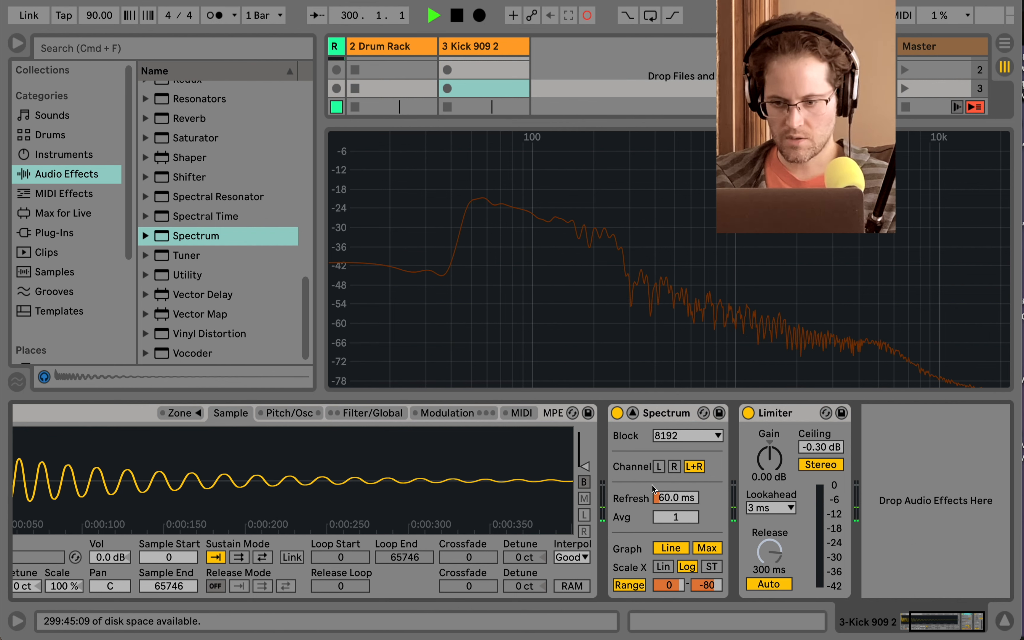
click(706, 550)
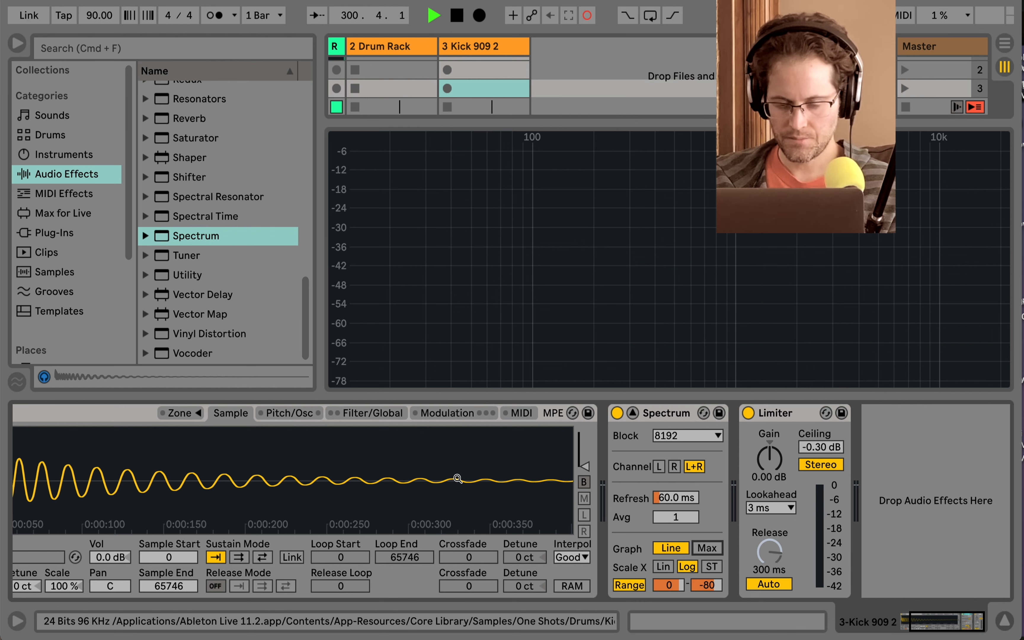
scroll(458, 478, left, 5)
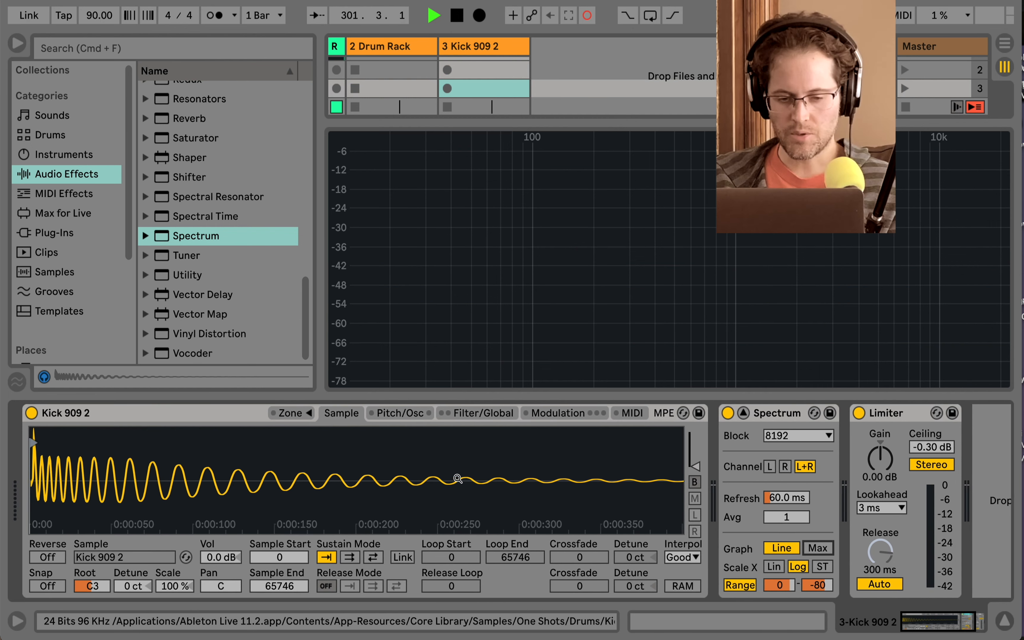
Enable forward sustain looping on the kick sample, with loop start about 1870 and loop end about 9254.
drag(30, 461, 31, 487)
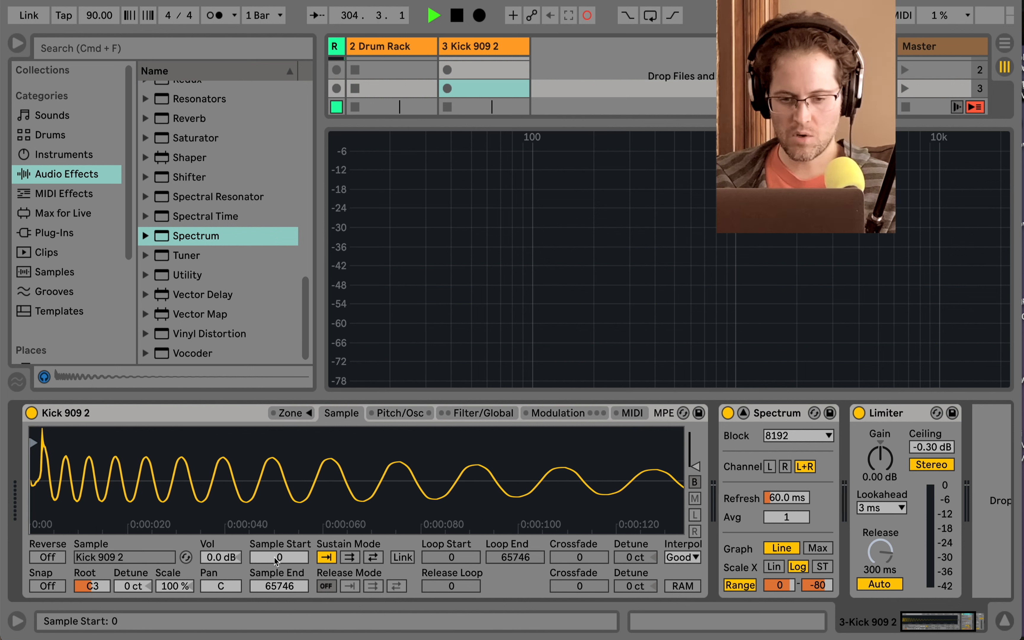
drag(290, 497, 175, 494)
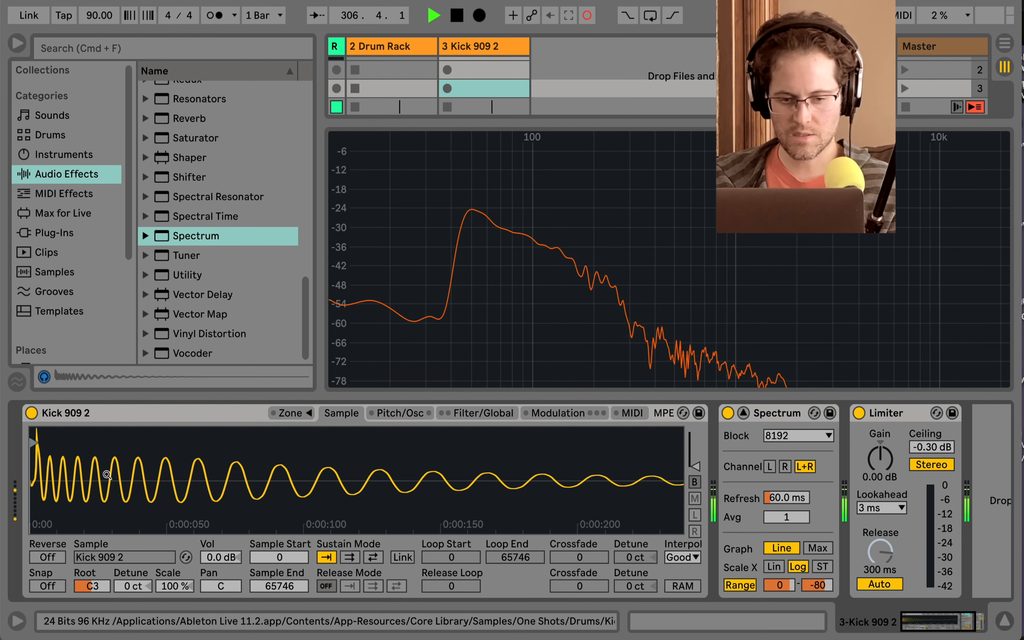
click(349, 557)
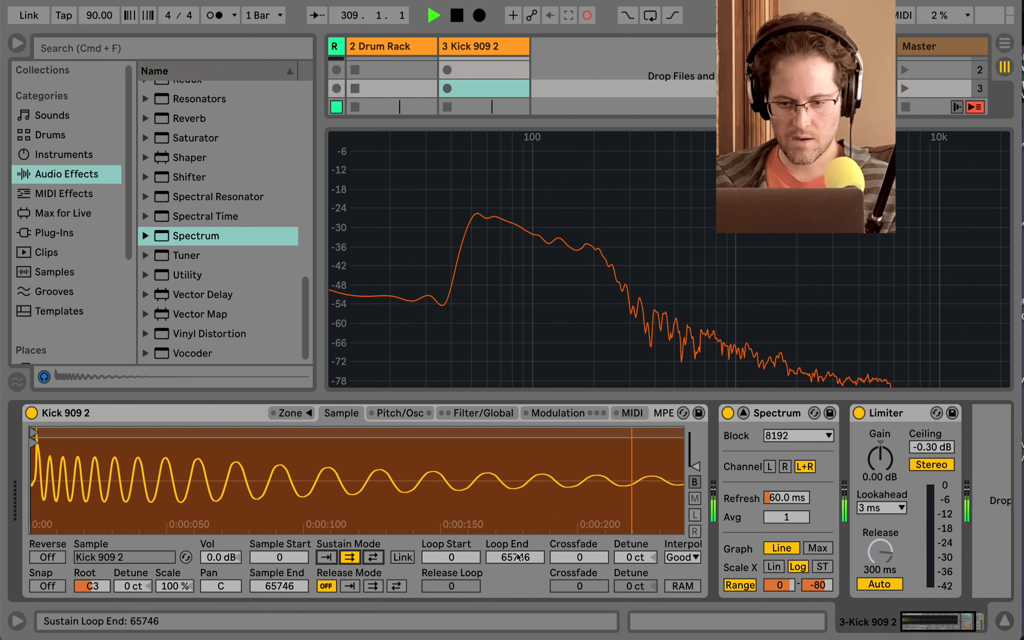
click(451, 557)
drag(451, 557, 450, 536)
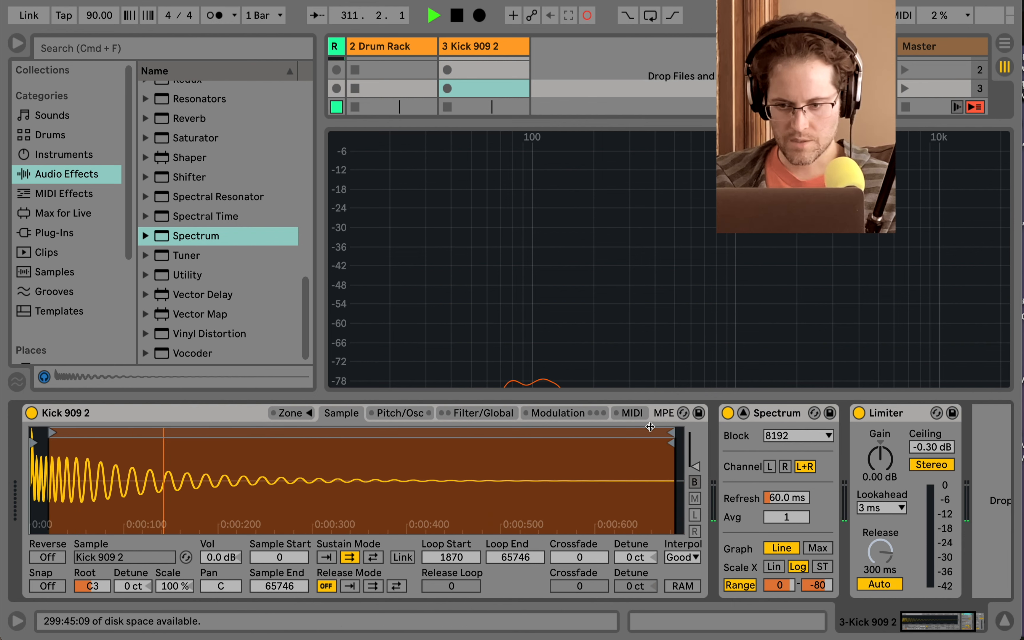
drag(651, 453, 116, 451)
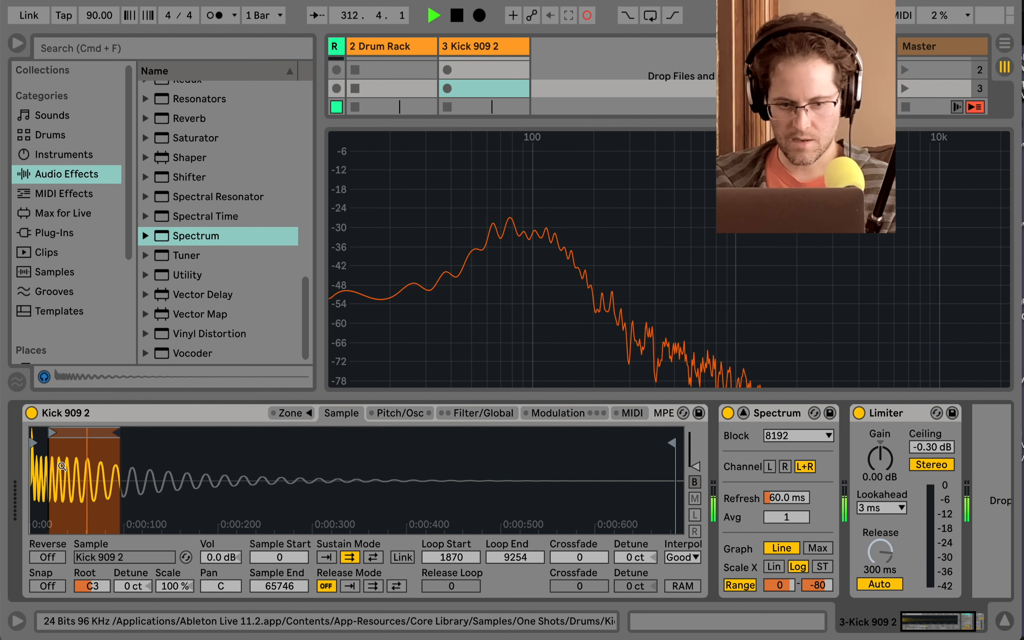
Shorten the release of the Sampler's volume envelope to about 1 s.
click(482, 413)
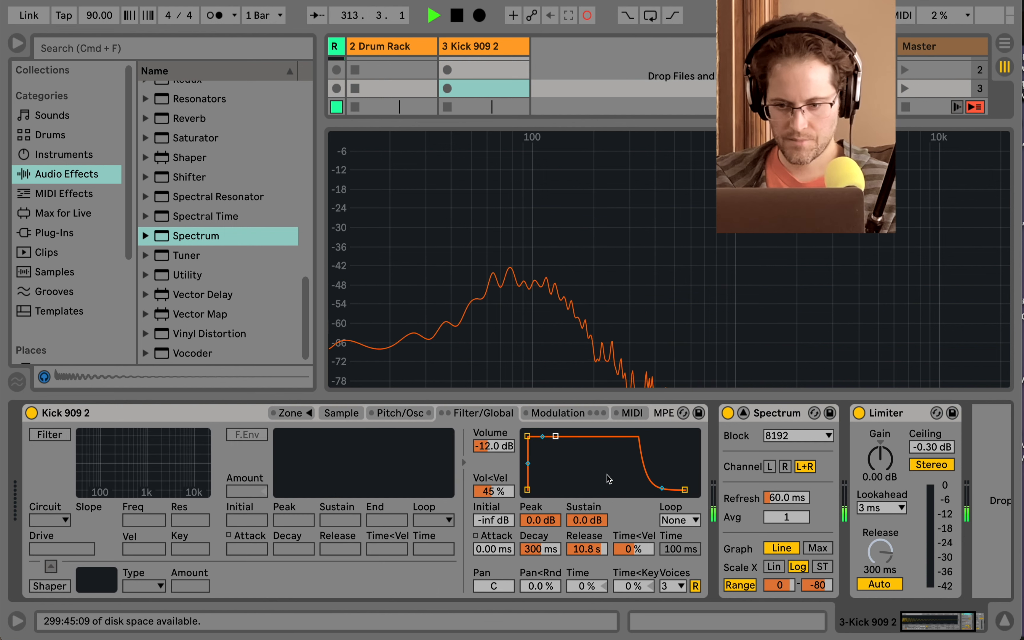
drag(586, 549, 586, 567)
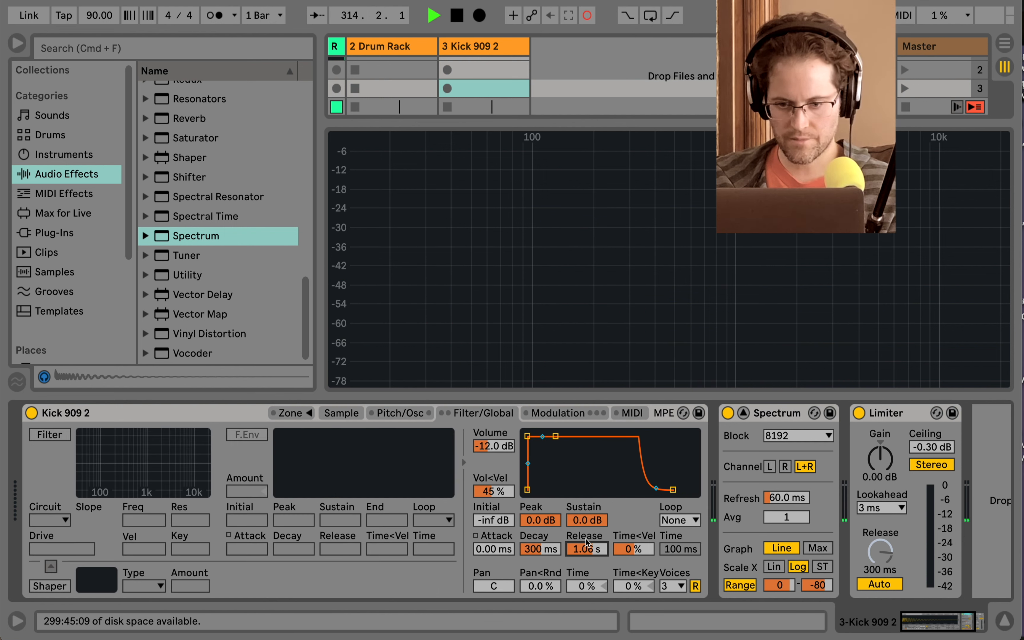
click(351, 413)
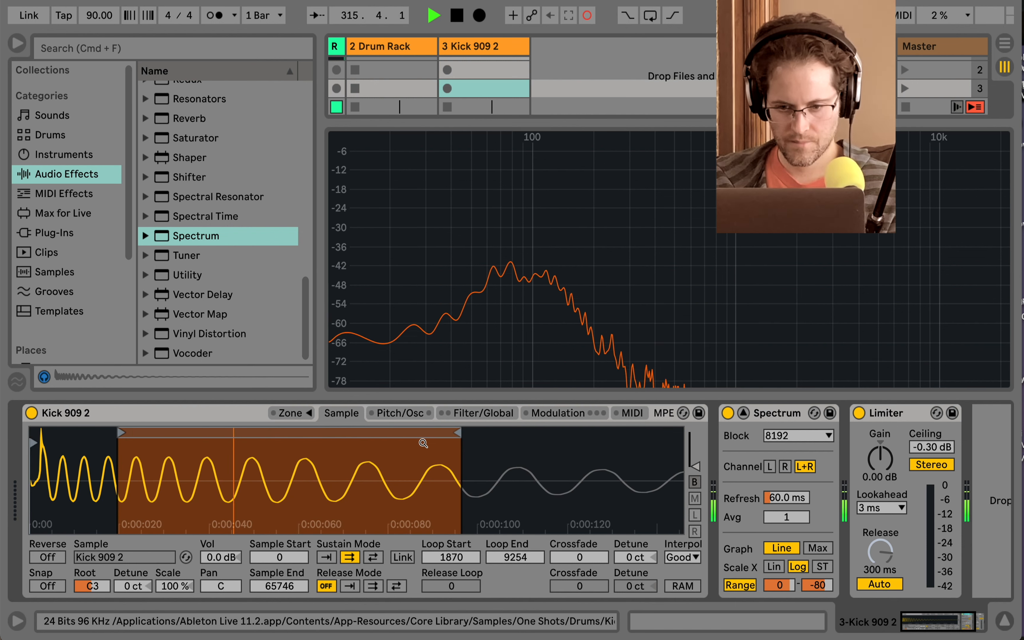
Tighten the sustain loop around two cycles of the kick waveform, from about 4492 to about 6882.
drag(124, 431, 205, 432)
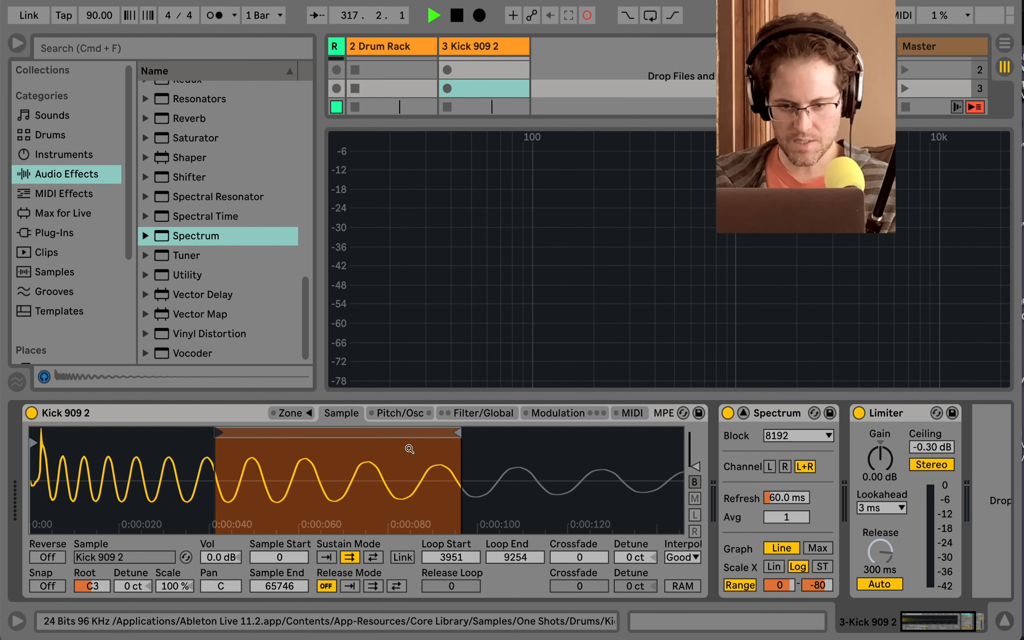
drag(439, 436, 383, 440)
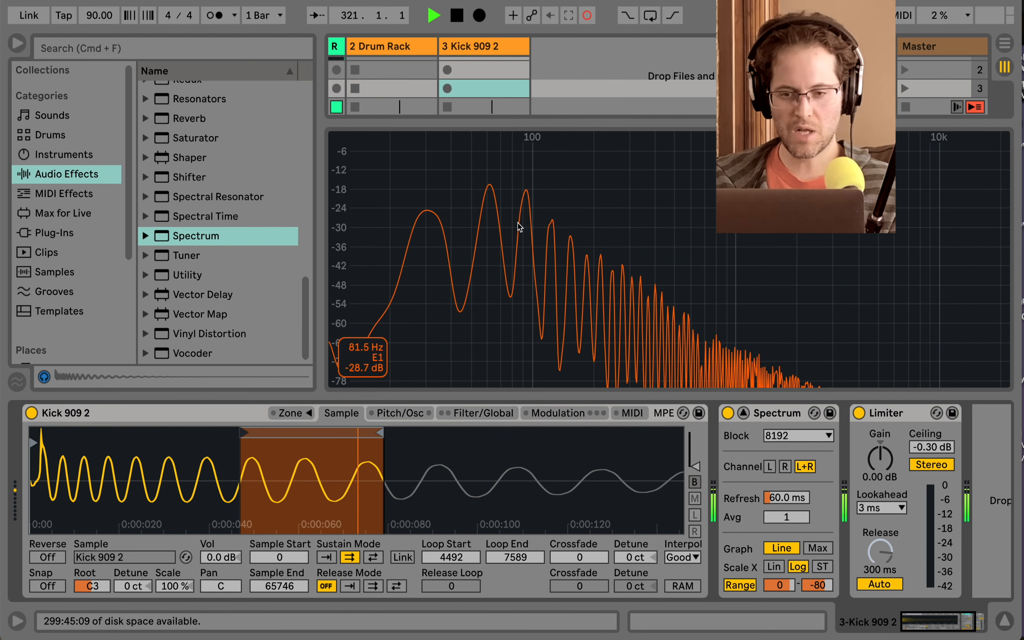
drag(381, 430, 348, 426)
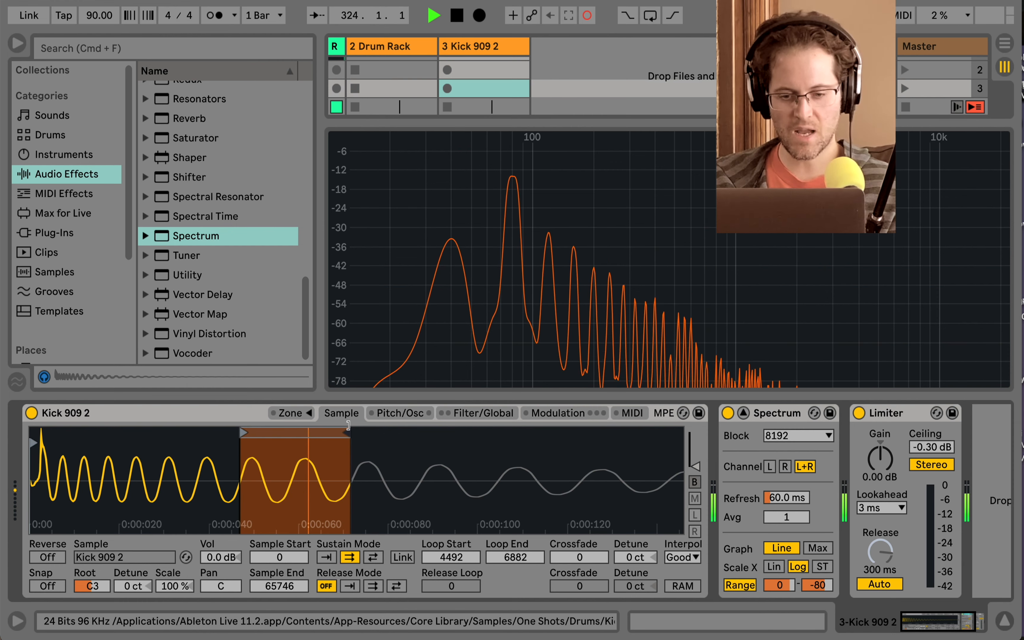
Compare the kick without a sustain loop against the forward-looped version, leaving forward looping on.
drag(291, 478, 362, 484)
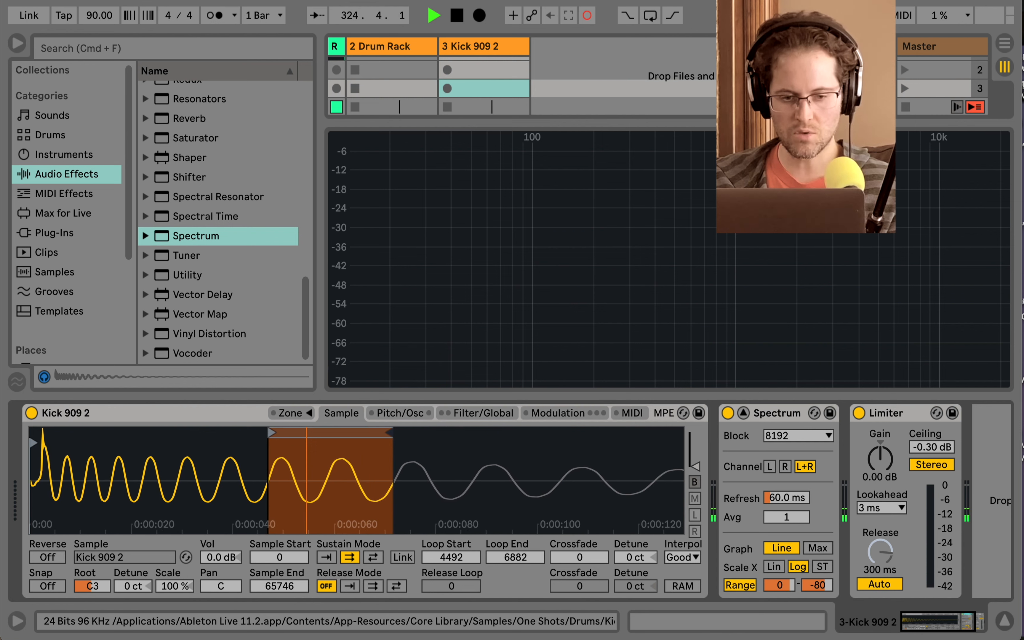
click(326, 557)
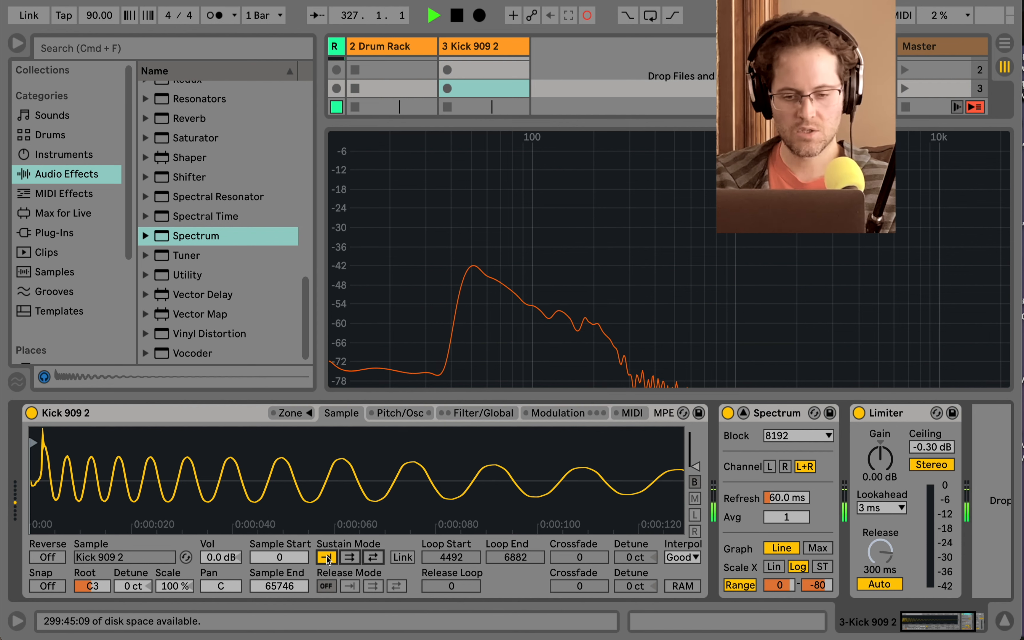
click(348, 558)
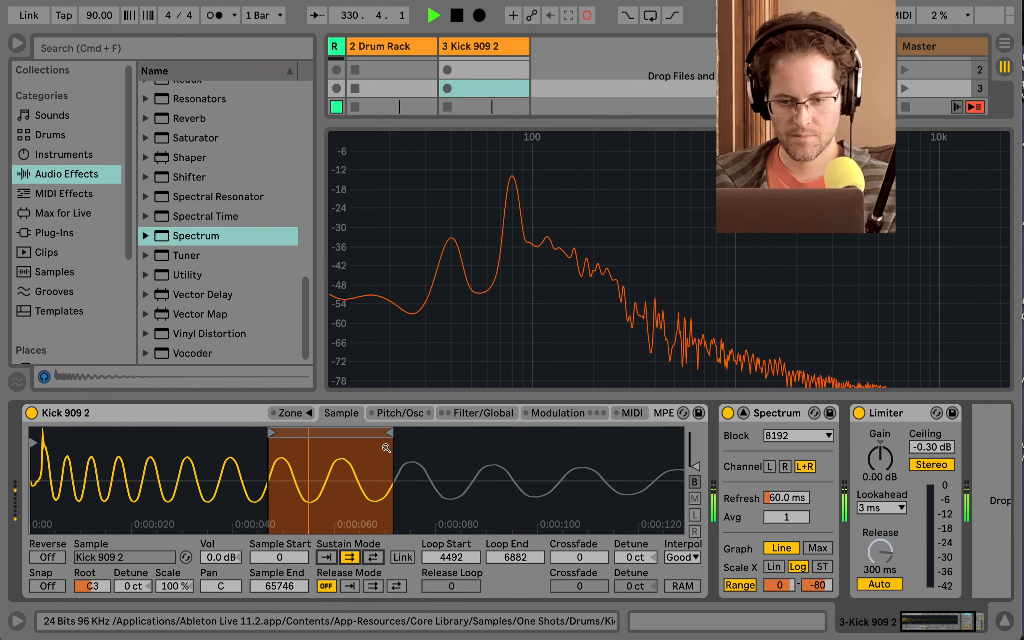
Tighten the kick's sustain loop to under two waveform cycles, with loop start about 4483 and loop end about 6230.
drag(389, 435, 356, 430)
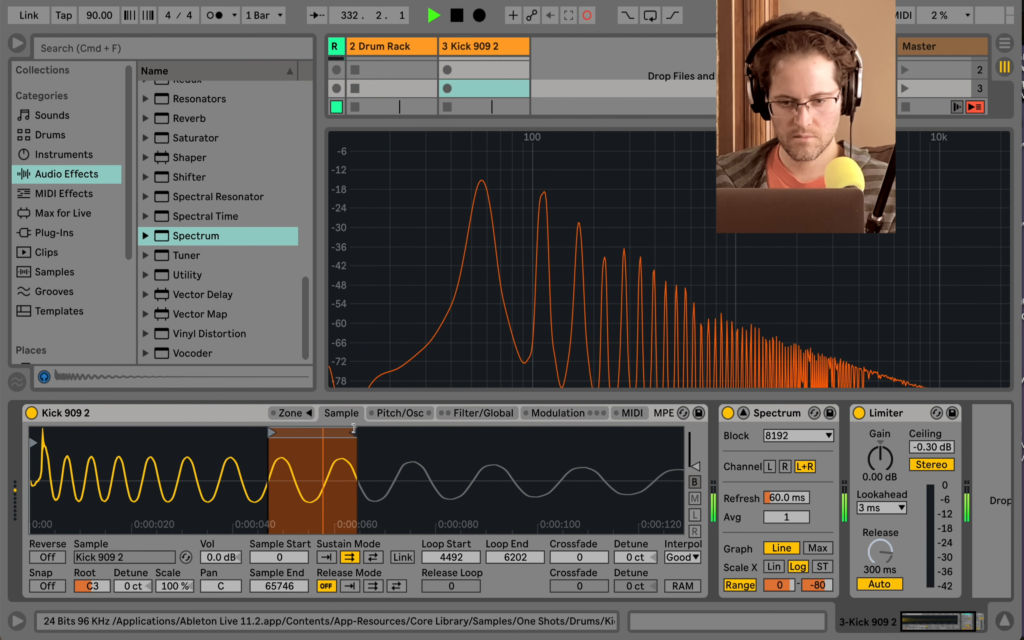
drag(274, 466, 311, 459)
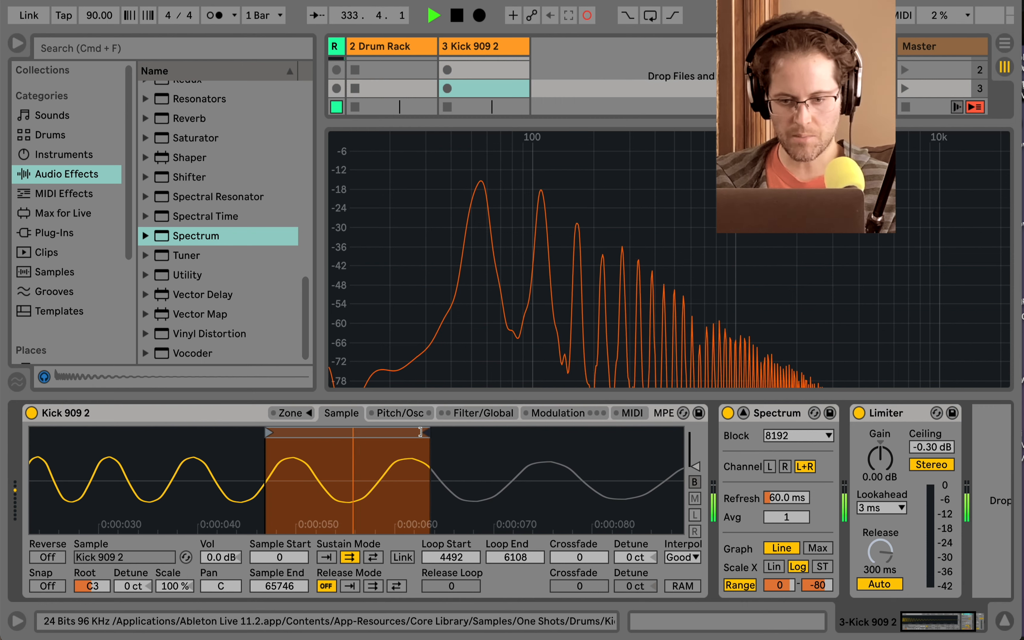
drag(423, 431, 436, 436)
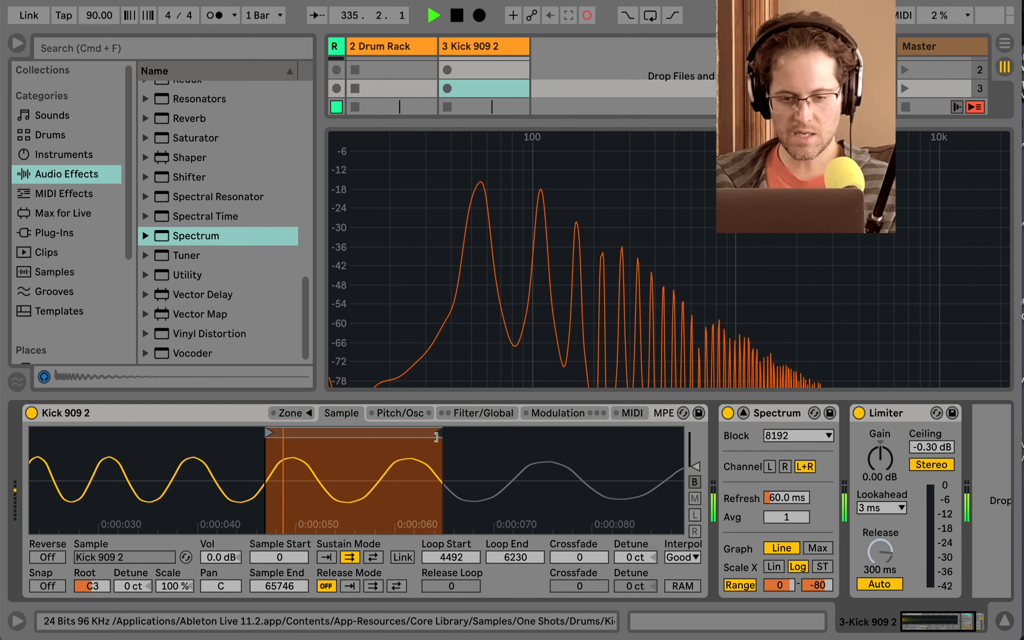
drag(267, 431, 269, 429)
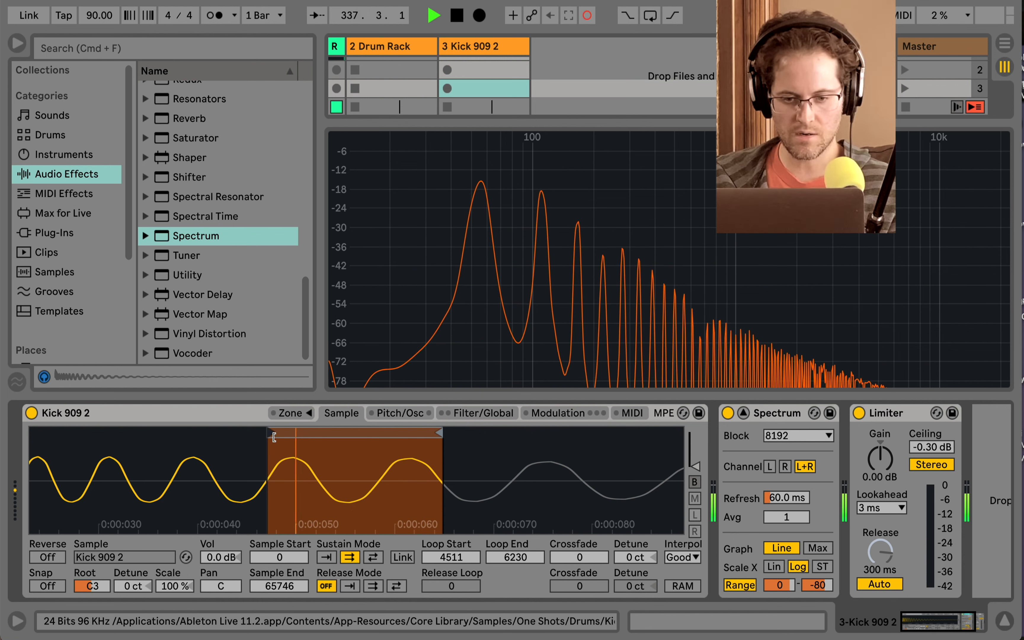
drag(271, 435, 269, 435)
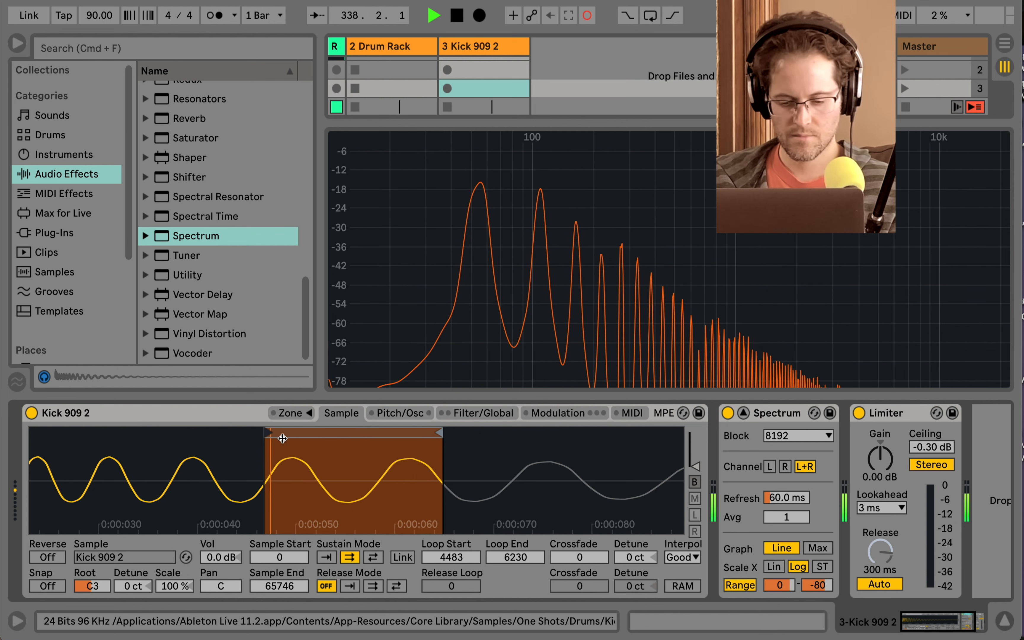
mouse_move(442, 328)
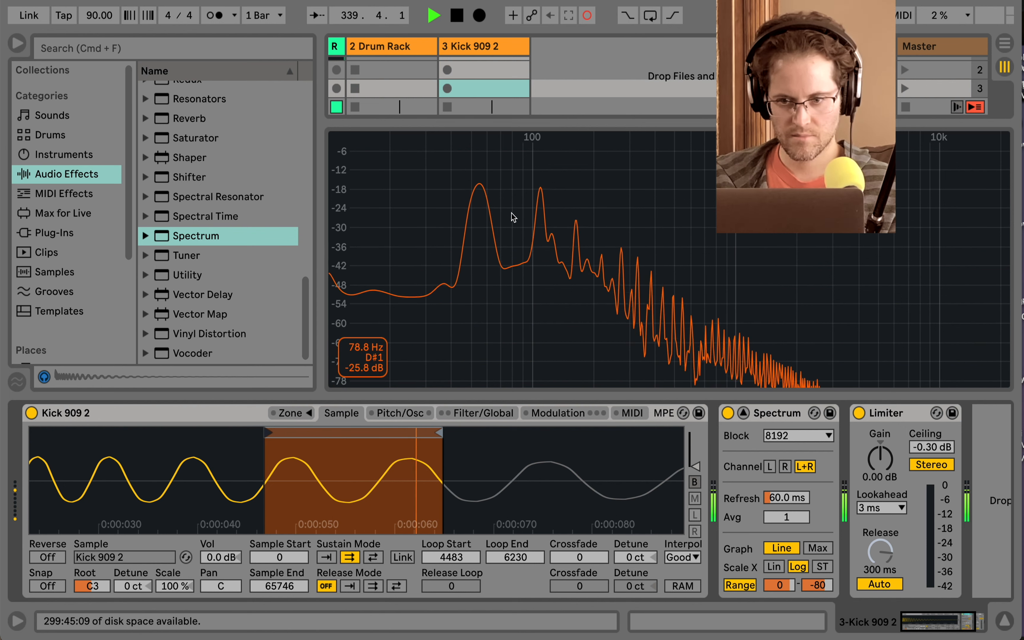
Compare unlooped playback of the kick with the tightened sustain loop, leaving forward looping on.
drag(358, 459, 358, 406)
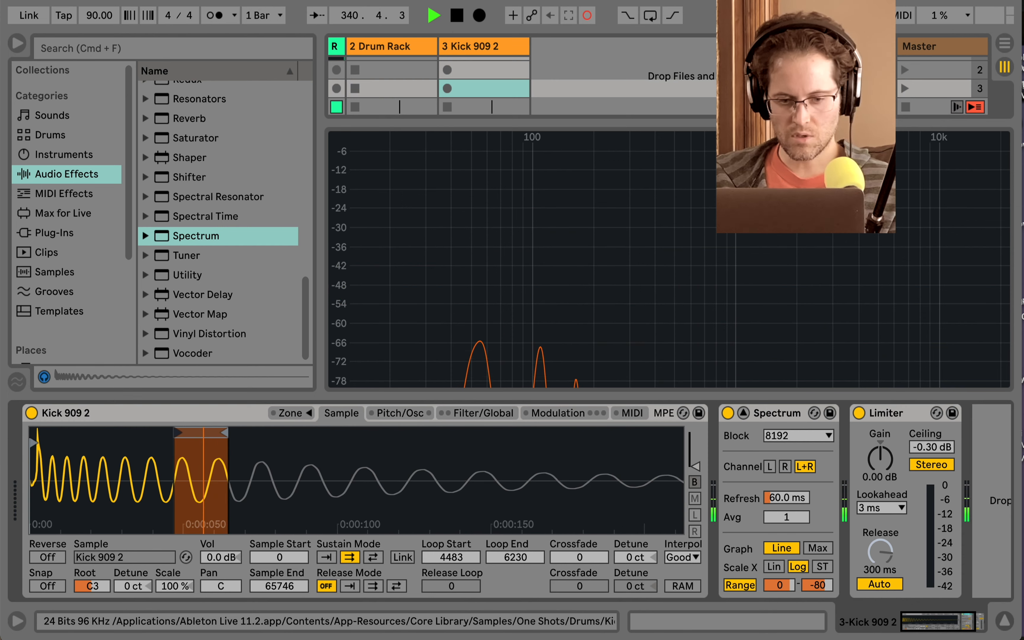
click(334, 560)
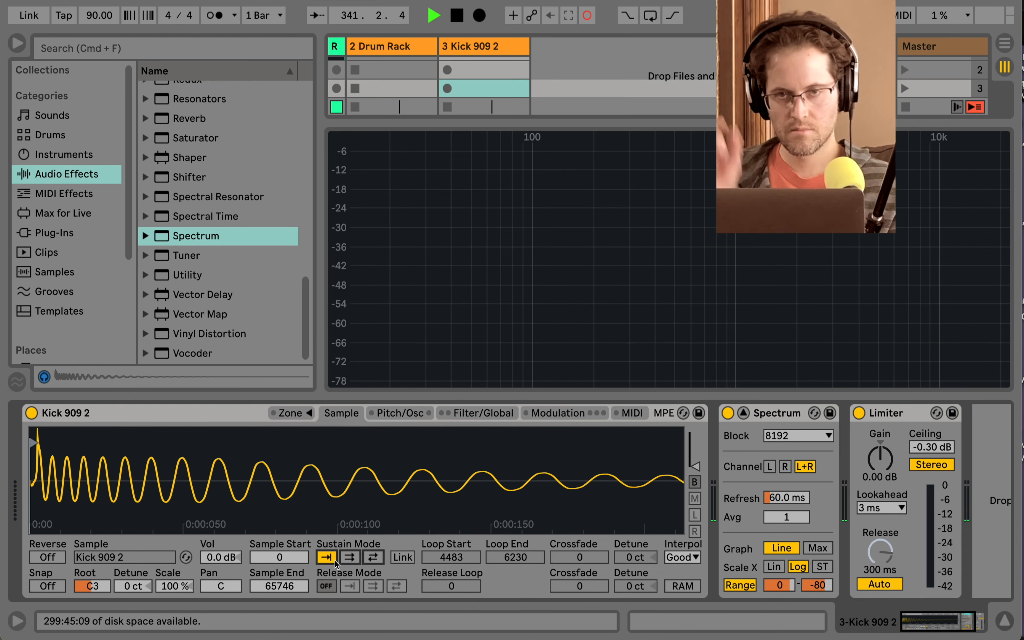
click(353, 557)
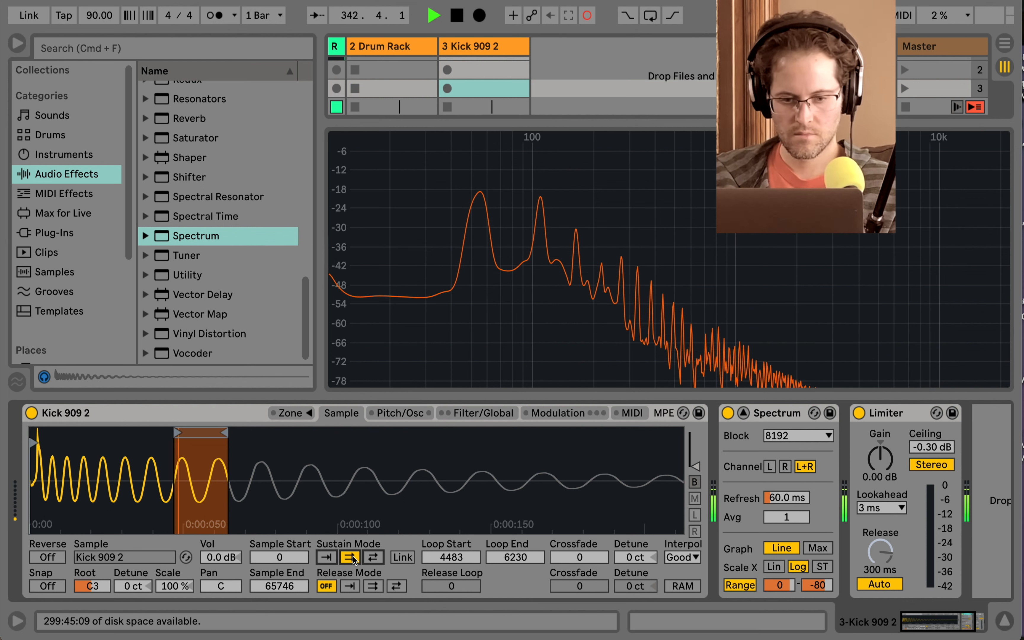
Move the sustain loop earlier in the kick and fit it around two cycles, from about 2134 to about 3593.
drag(185, 463, 251, 441)
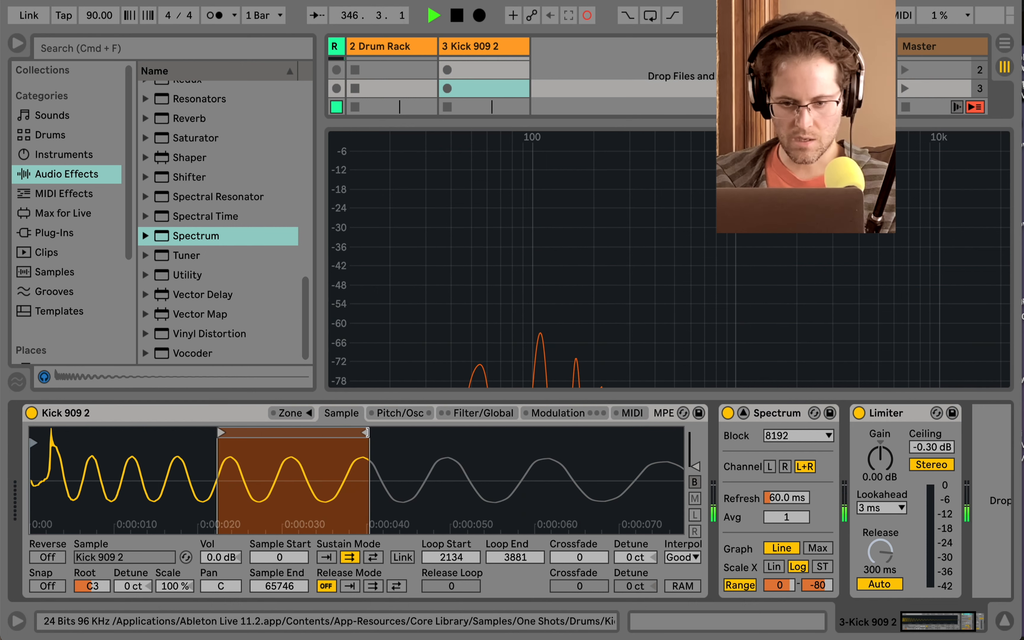
drag(351, 432, 338, 432)
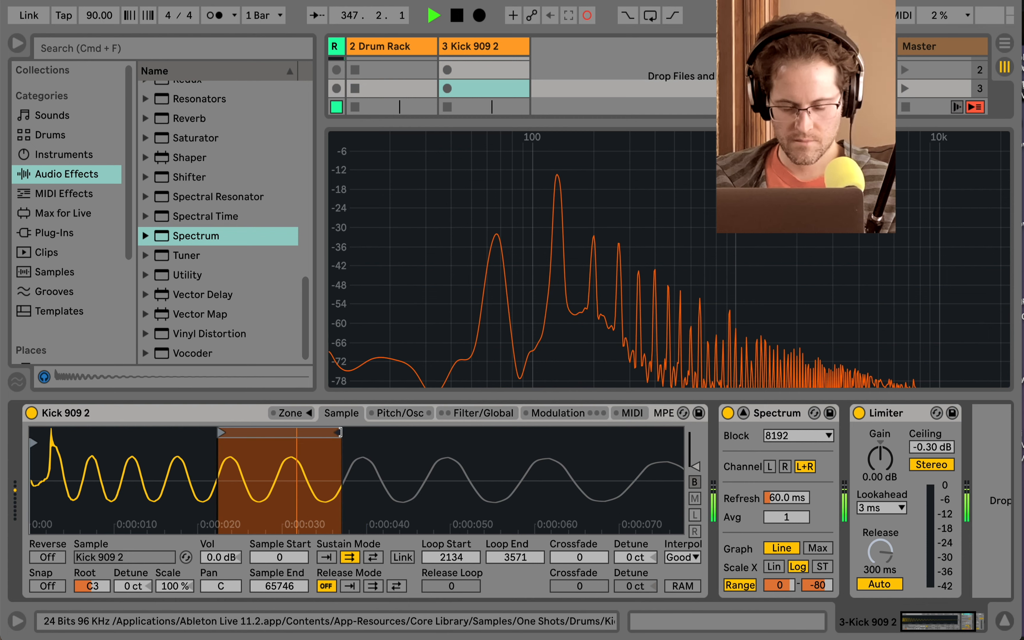
scroll(338, 465, up, 3)
scroll(493, 431, down, 1)
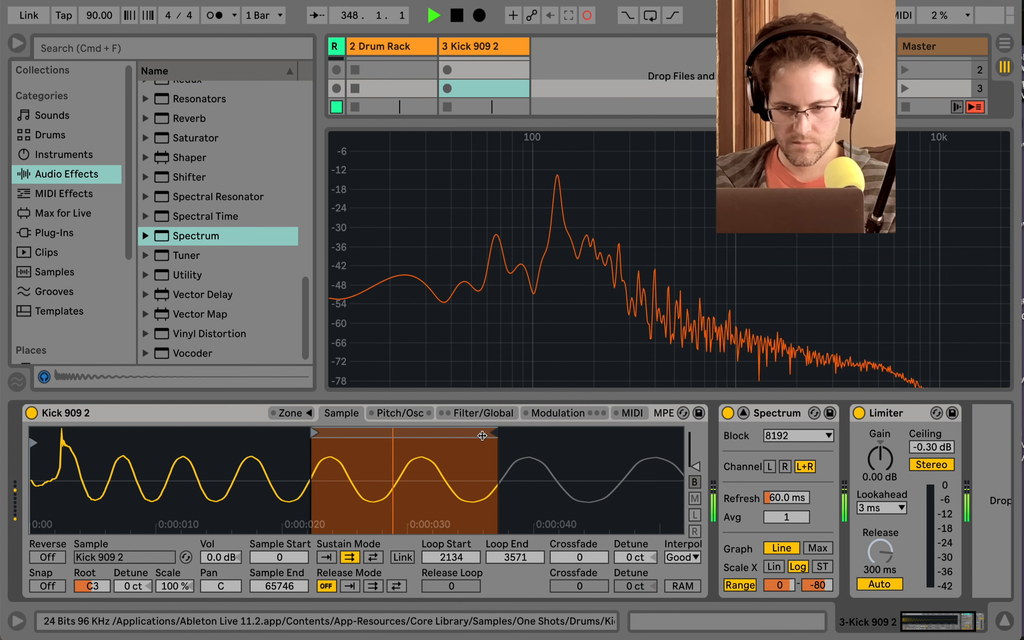
drag(495, 432, 496, 431)
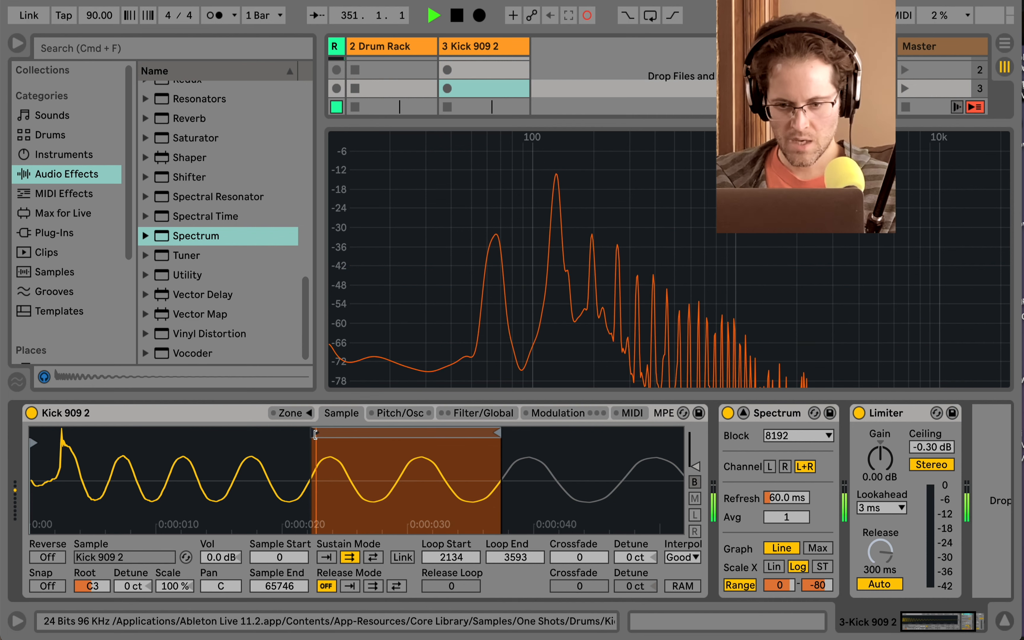
Widen the sustain loop to about three waveform cycles, with loop start about 2127 and loop end about 4008.
mouse_move(491, 435)
mouse_down()
mouse_move(392, 435)
mouse_move(553, 445)
mouse_up()
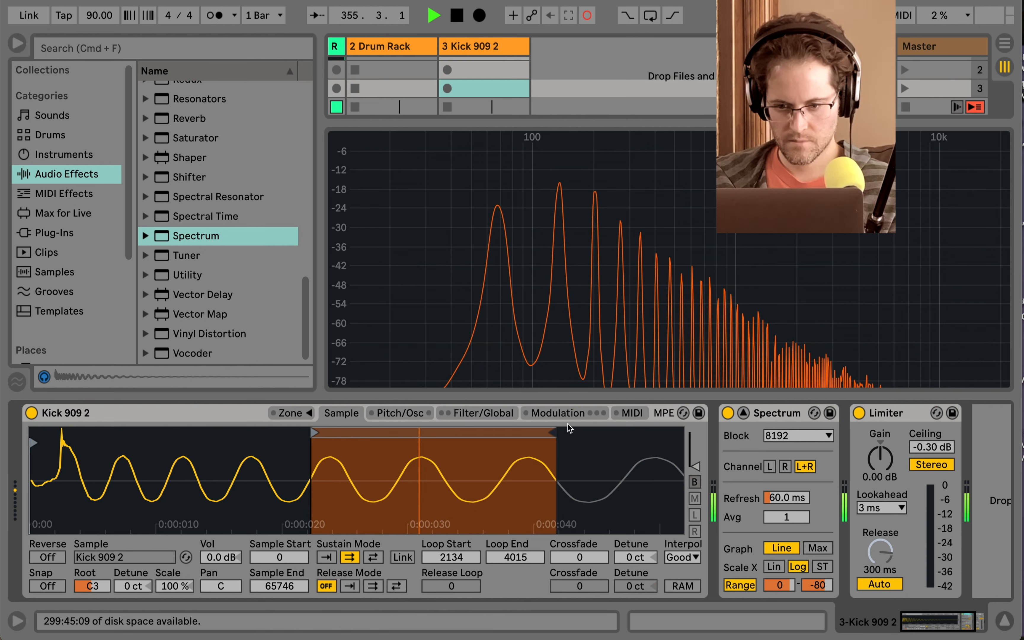
drag(555, 433, 548, 435)
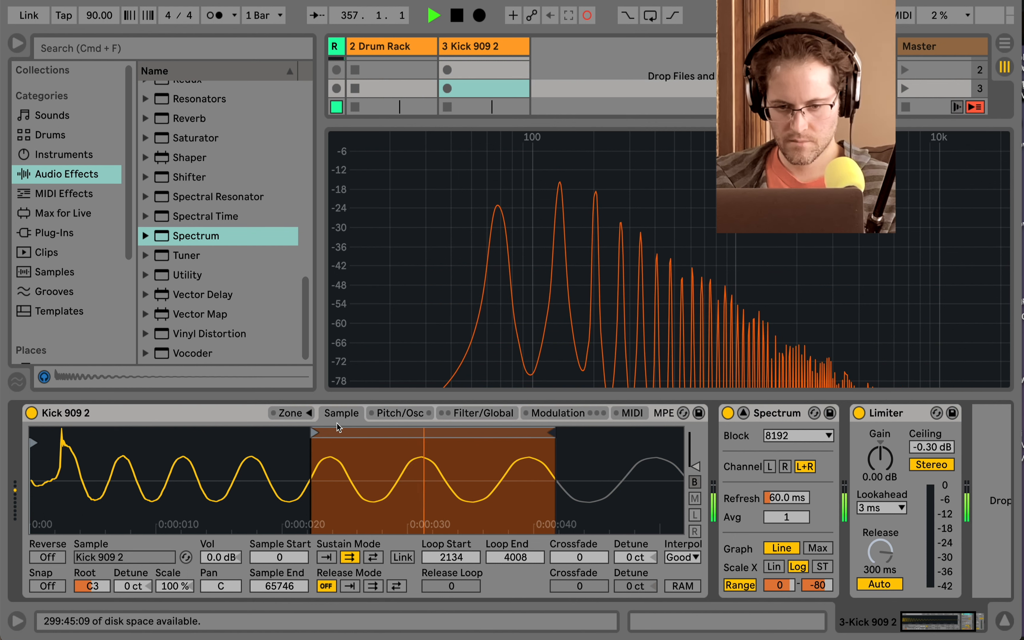
drag(317, 431, 315, 431)
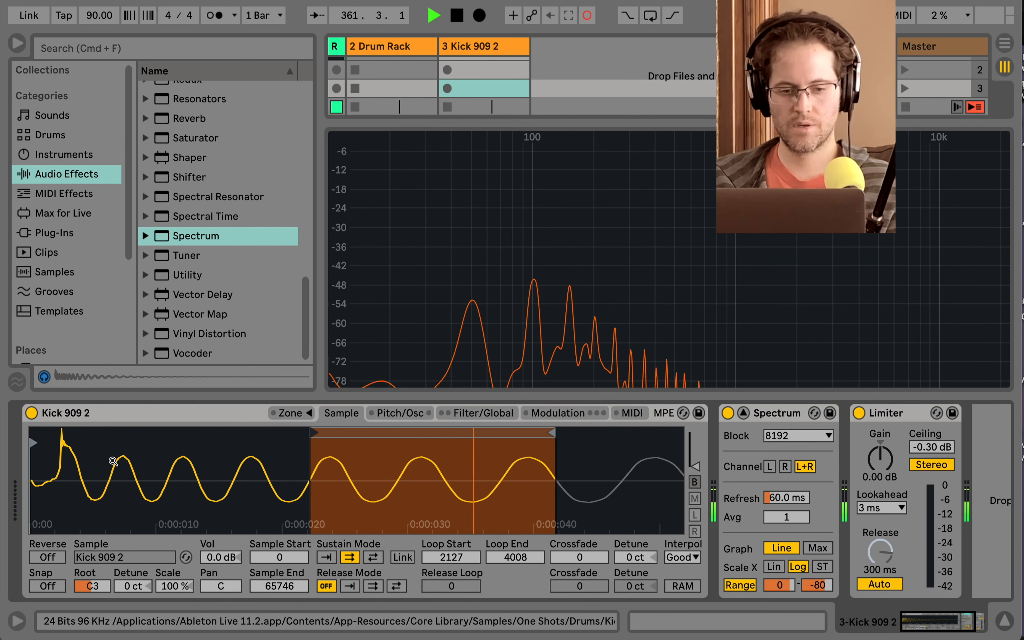
Try the release mode, turn it off again, and compare the unlooped kick with the three-cycle forward loop.
click(349, 586)
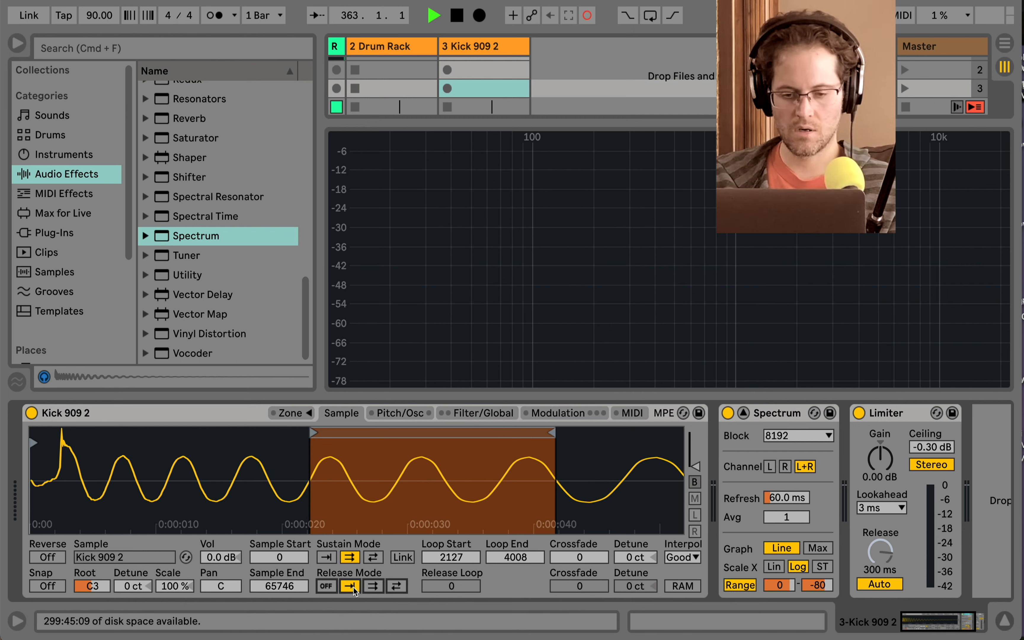
click(333, 585)
click(327, 557)
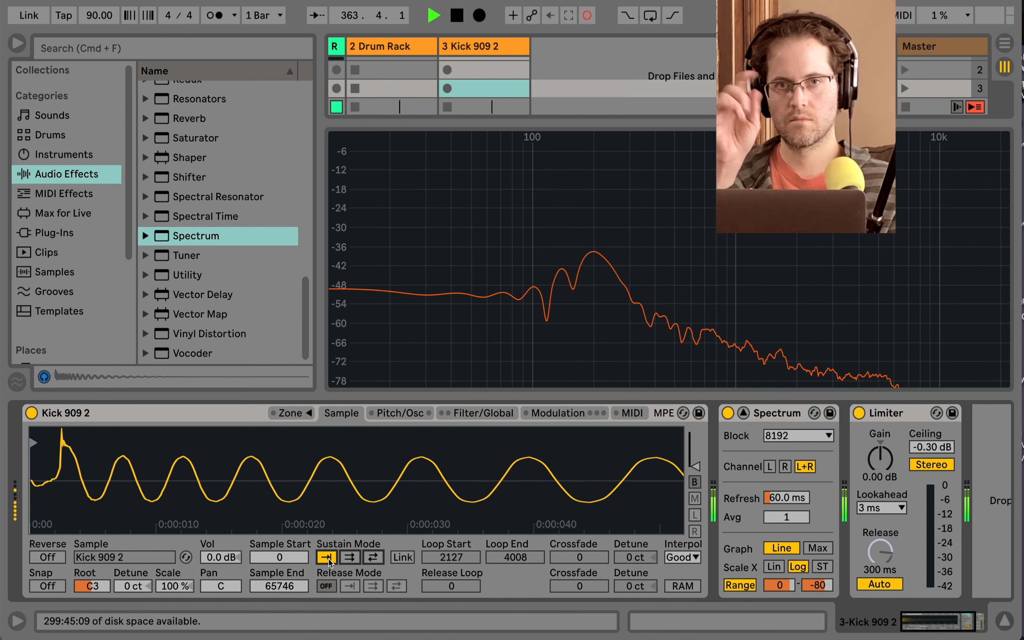
click(353, 557)
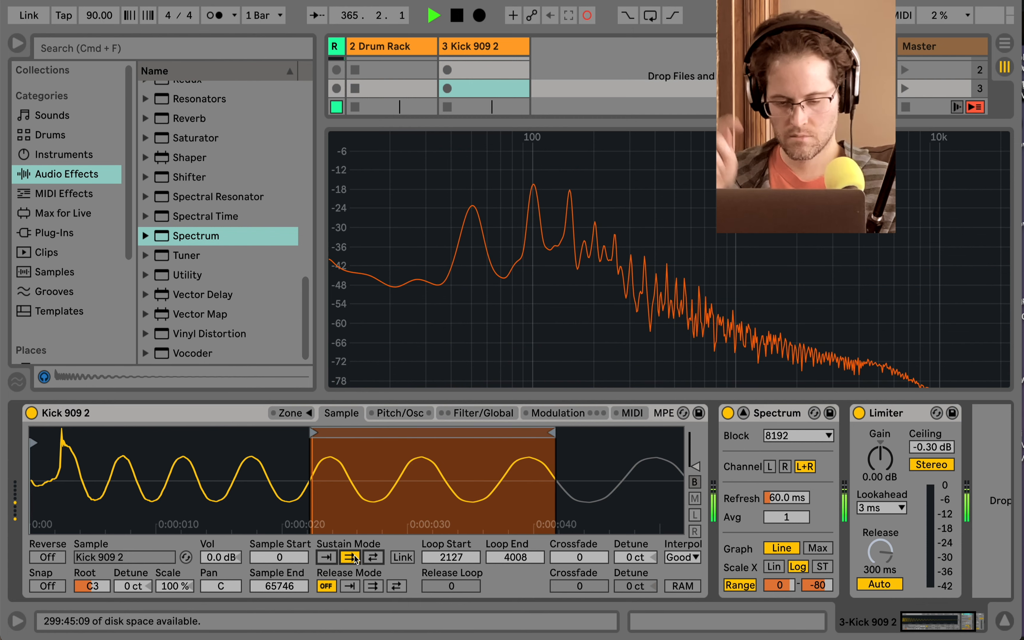
scroll(355, 480, down, 5)
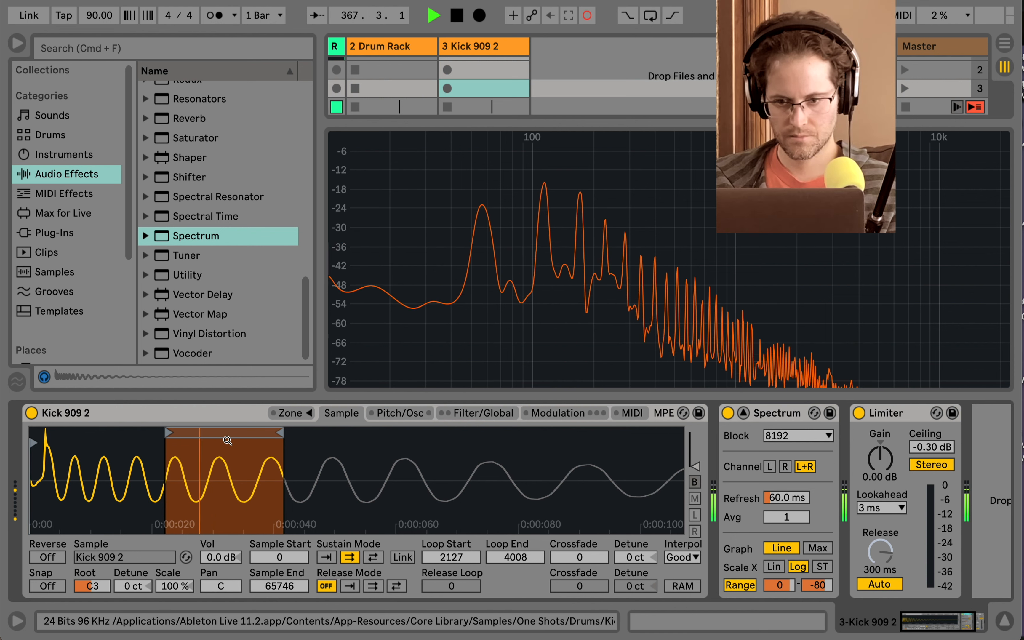
Enable the Sampler's low-pass filter with the OSR circuit, 6 dB drive, a cutoff of about 370 Hz and 32% resonance.
click(462, 412)
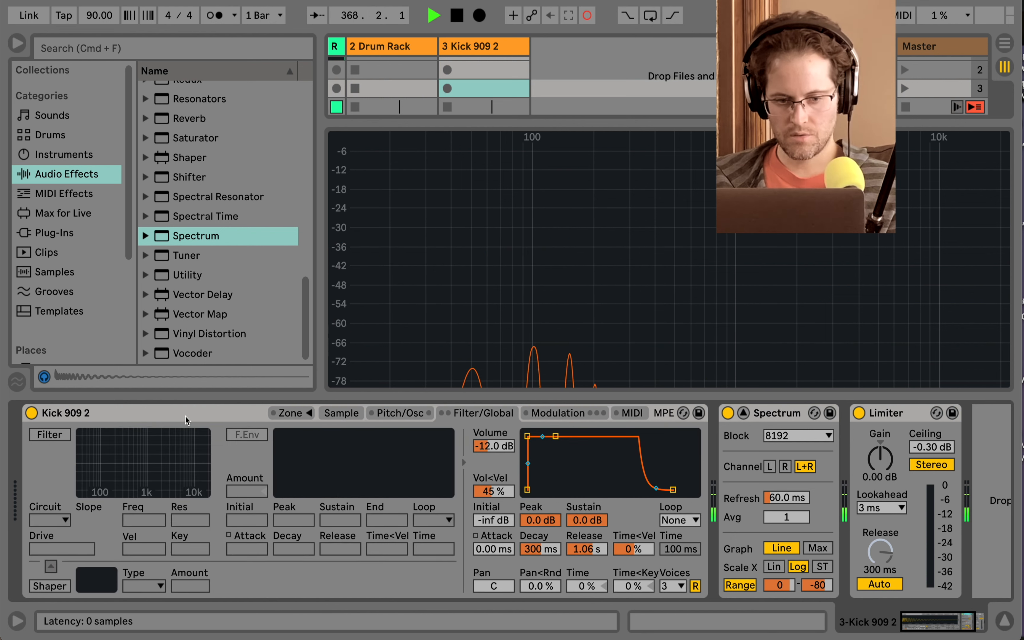
click(51, 433)
click(49, 520)
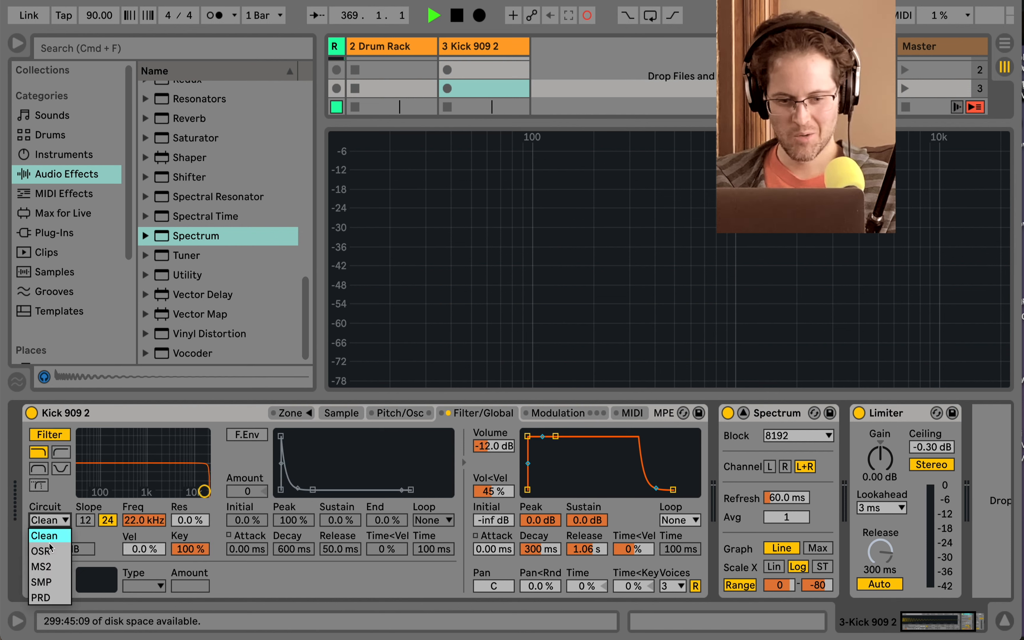
click(57, 550)
text(6)
key(Return)
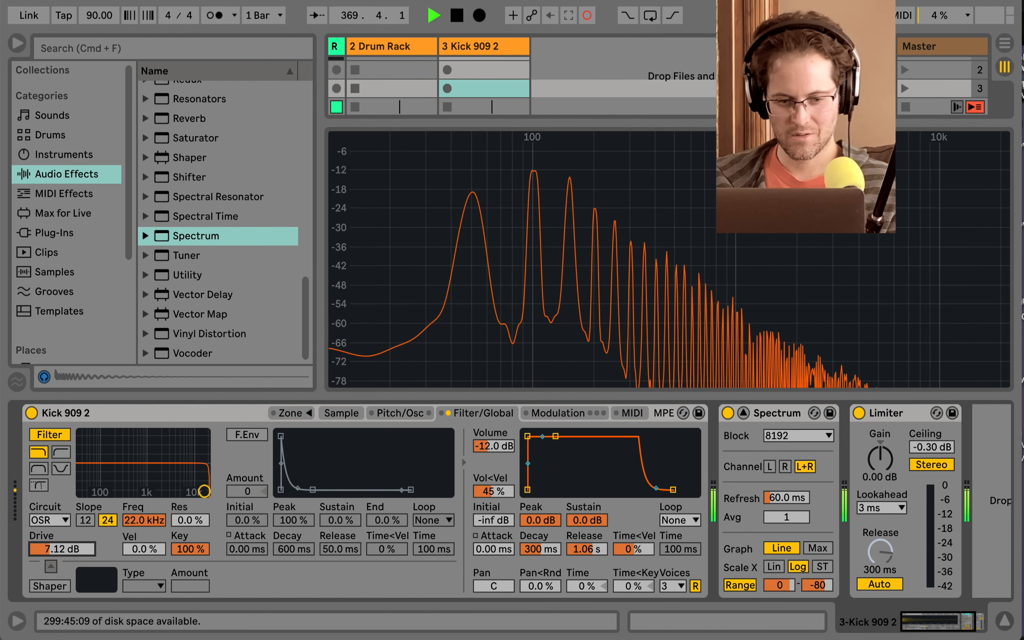
drag(207, 492, 129, 477)
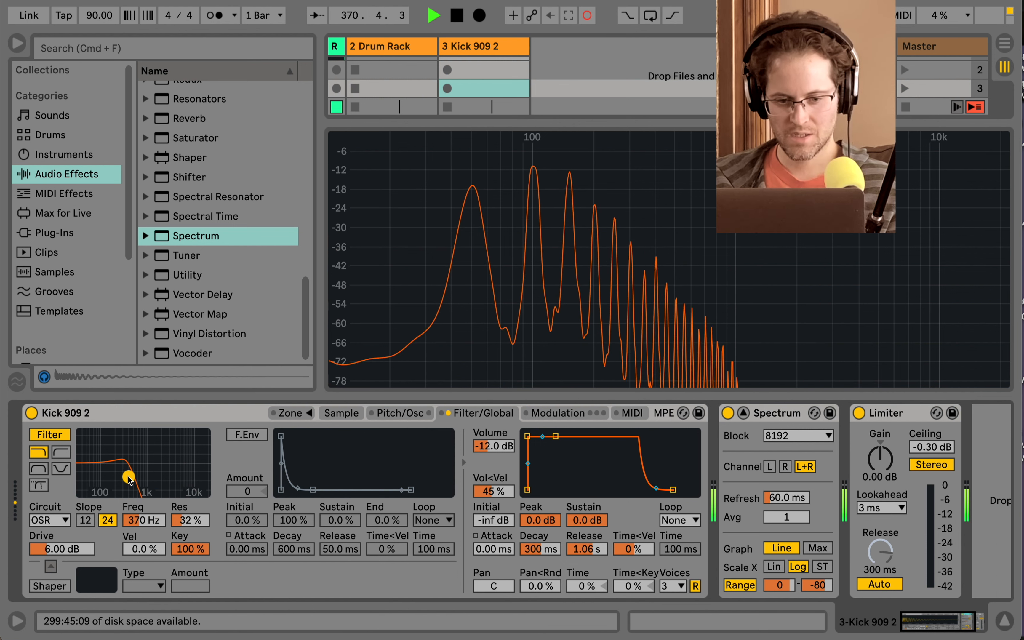
Enable the filter envelope with amount 56, a decay of about 481 ms and a release of about 16.5 s.
click(247, 437)
drag(247, 488, 247, 464)
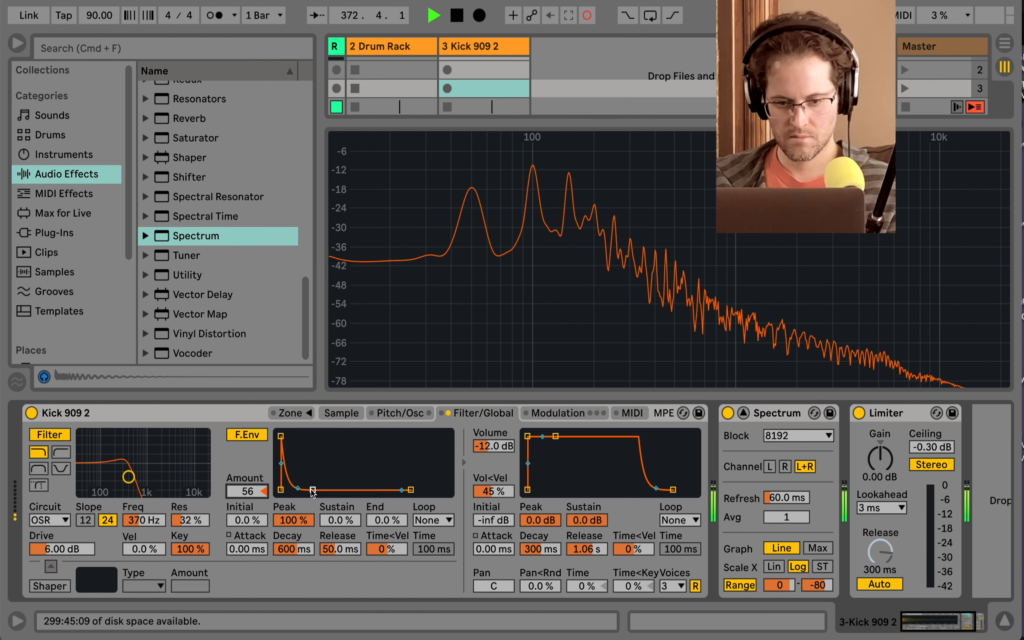
drag(312, 490, 318, 490)
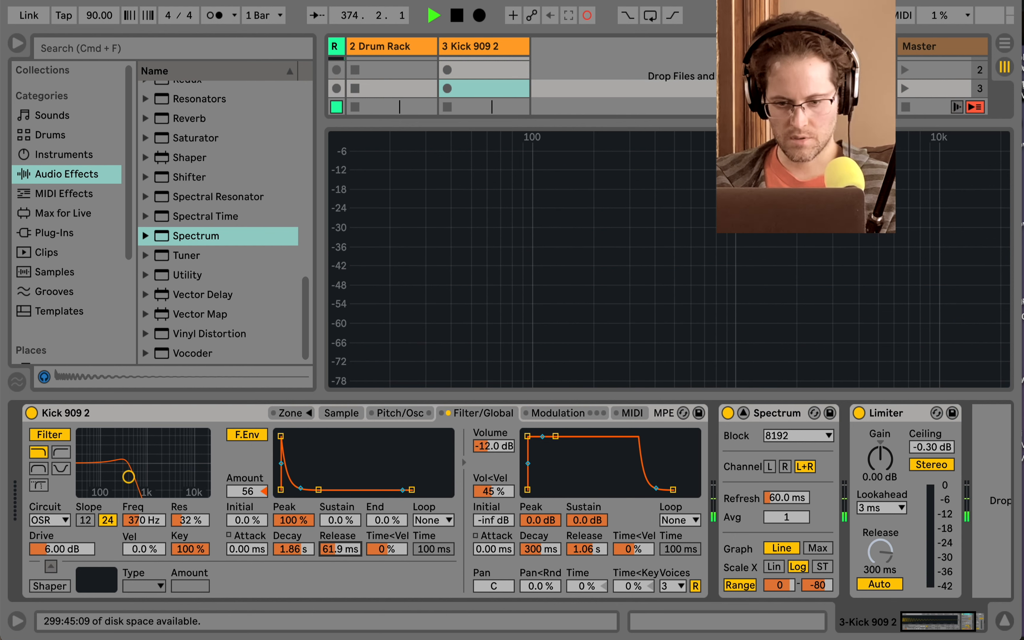
drag(339, 549, 338, 510)
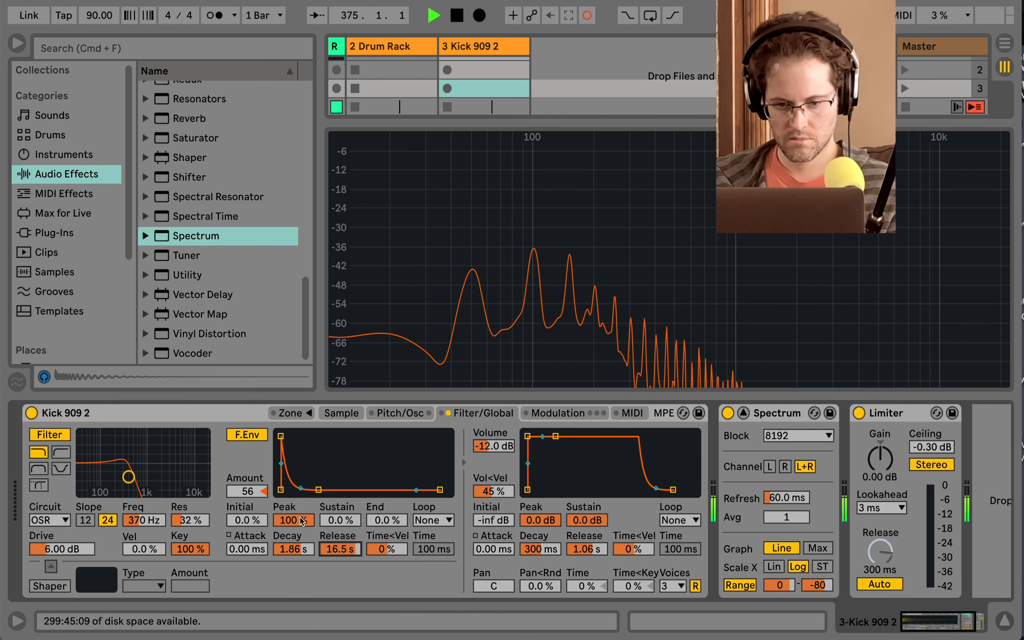
drag(320, 491, 312, 489)
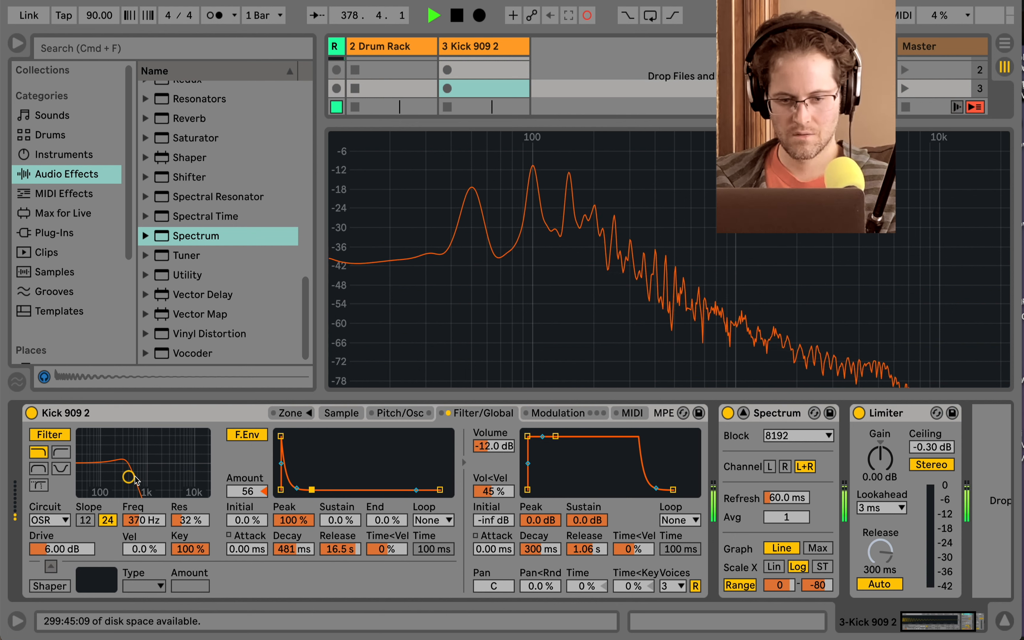
Turn off the Sampler's filter and move the sustain loop later in the kick, from about 5298 to about 7606.
click(58, 436)
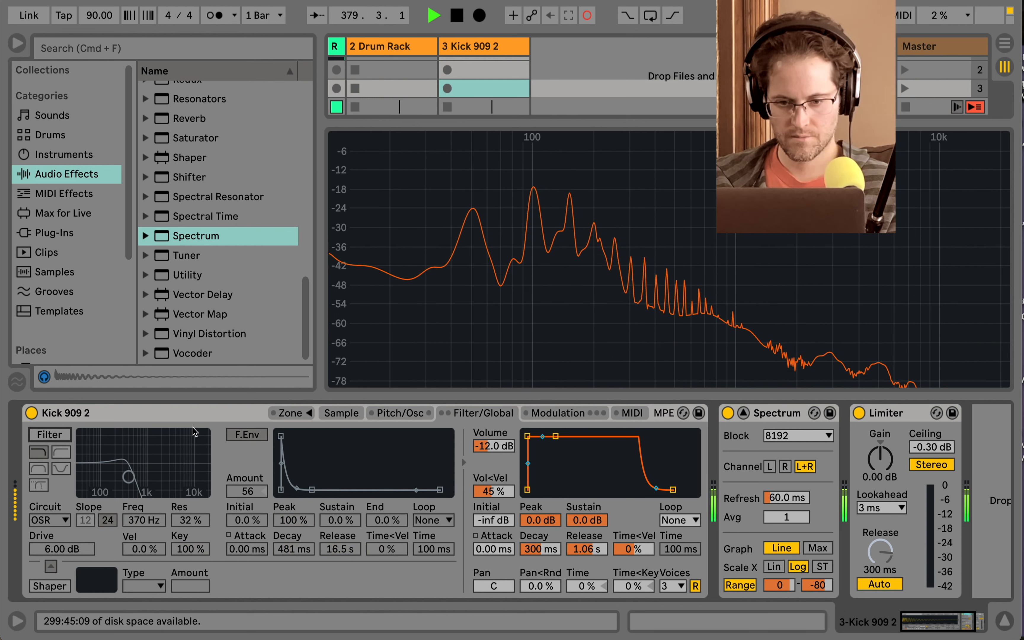
click(355, 413)
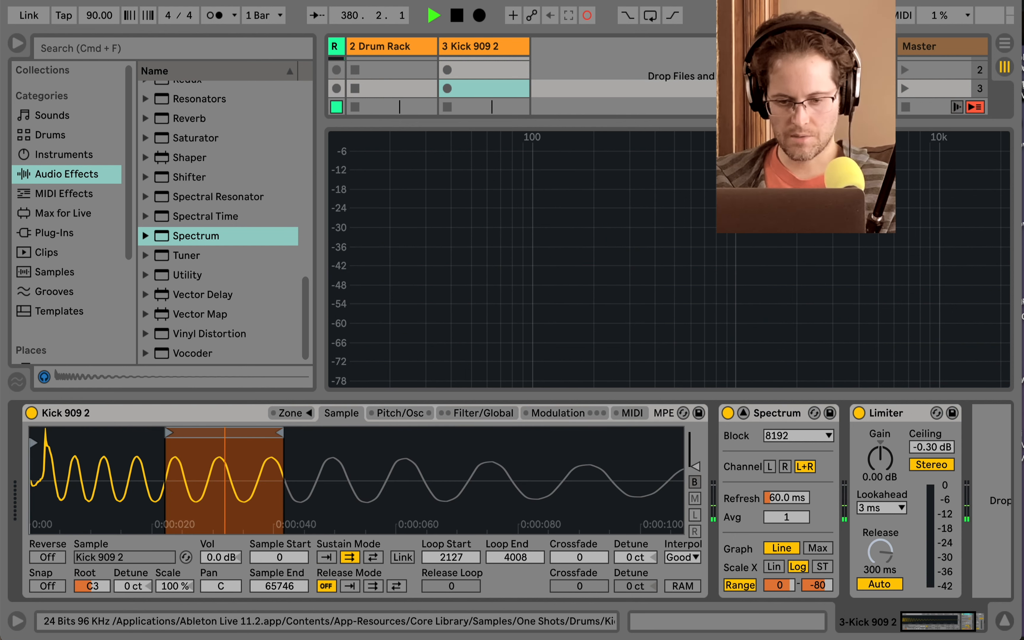
scroll(242, 471, up, 3)
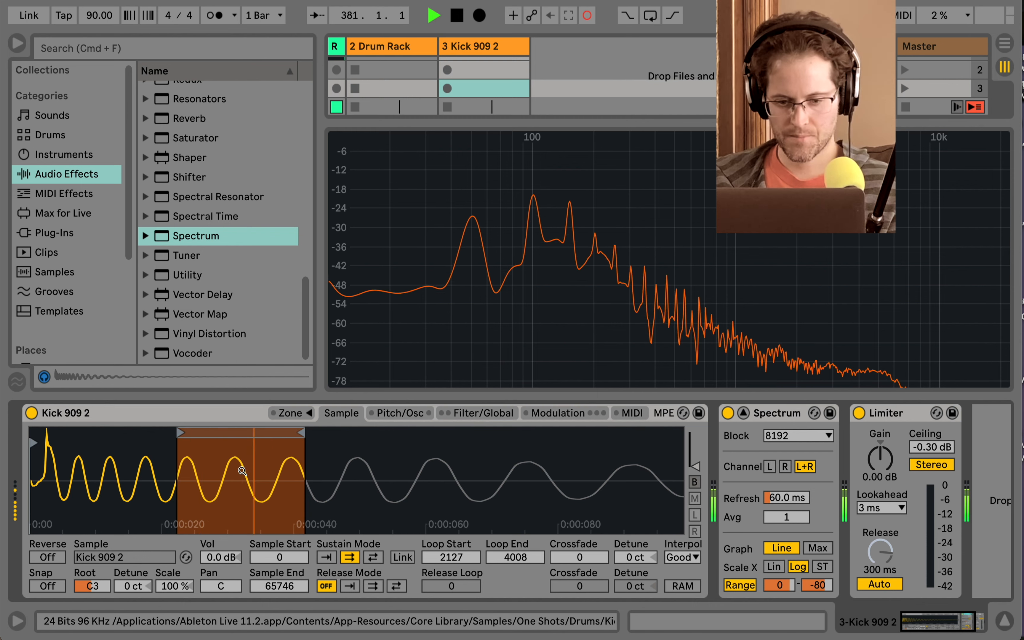
drag(183, 435, 231, 434)
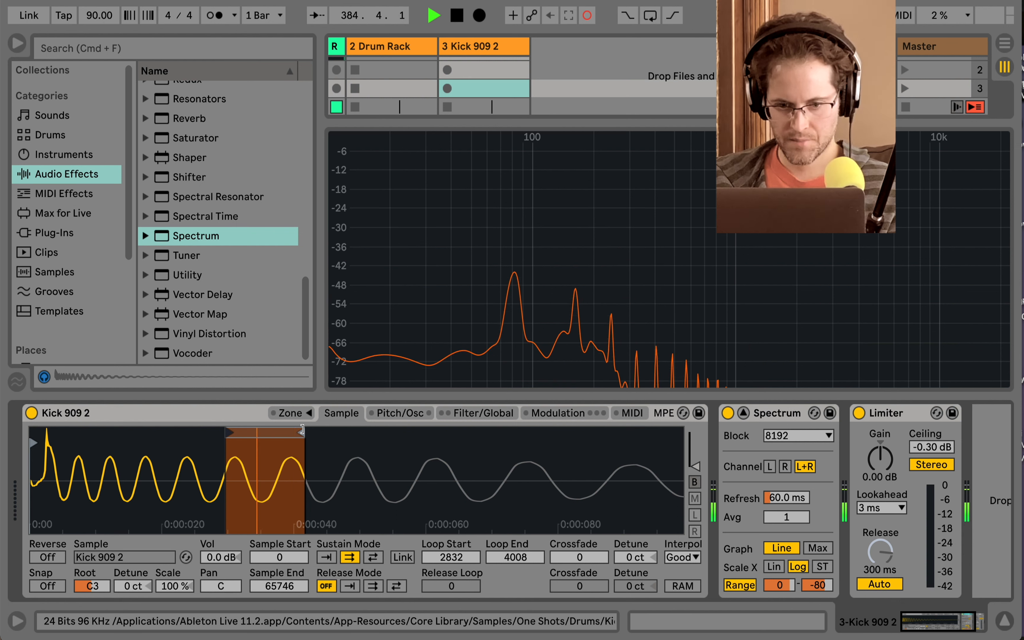
drag(291, 431, 551, 439)
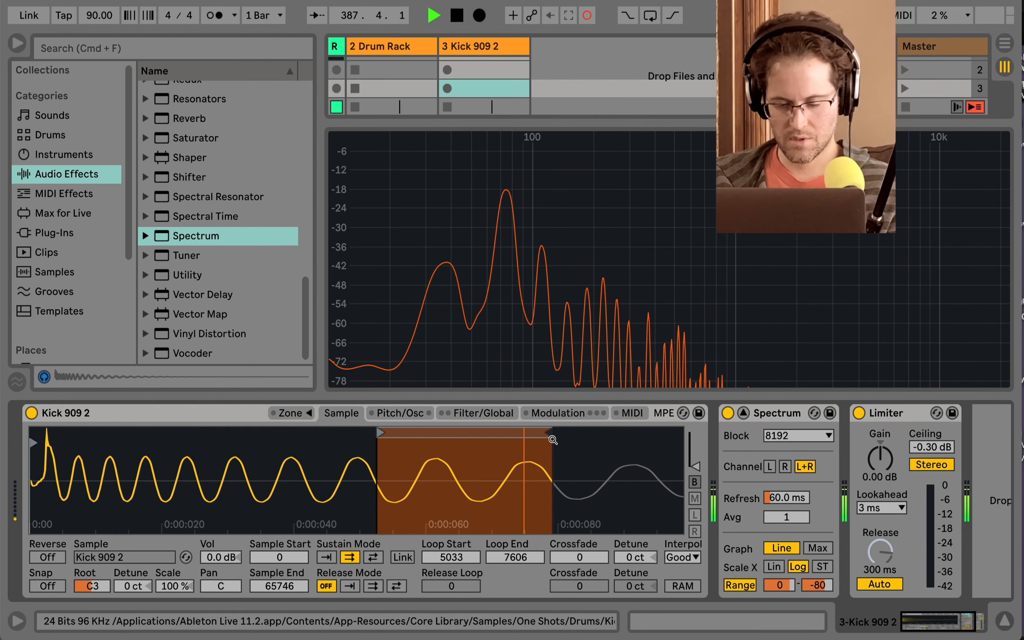
drag(447, 452, 421, 455)
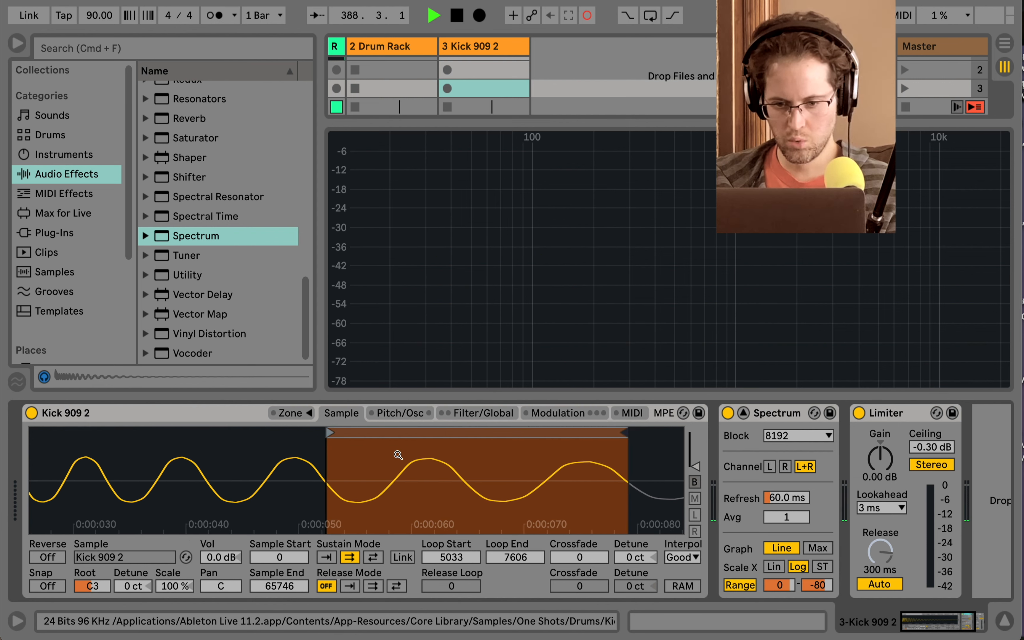
drag(326, 431, 359, 439)
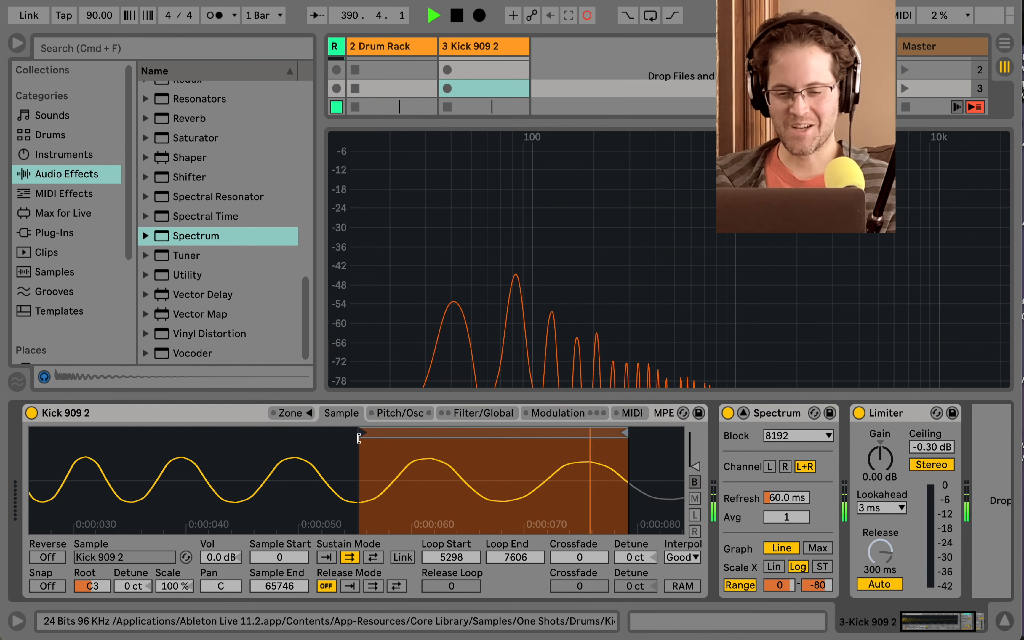
Move the sustain loop's start to 5604 and compare the looped kick with the unlooped one.
drag(359, 438, 394, 437)
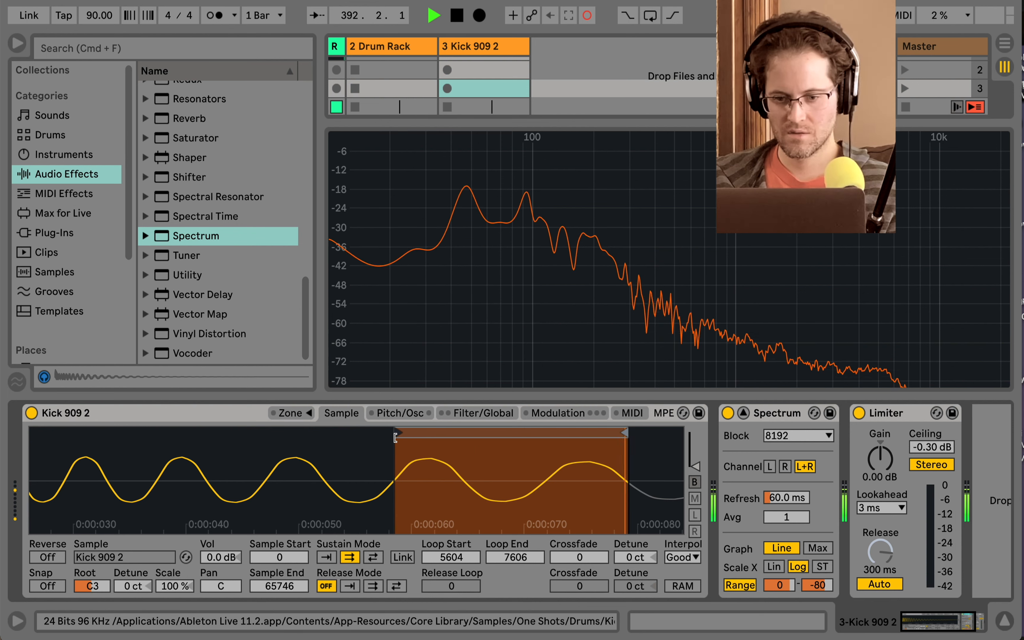
mouse_move(468, 191)
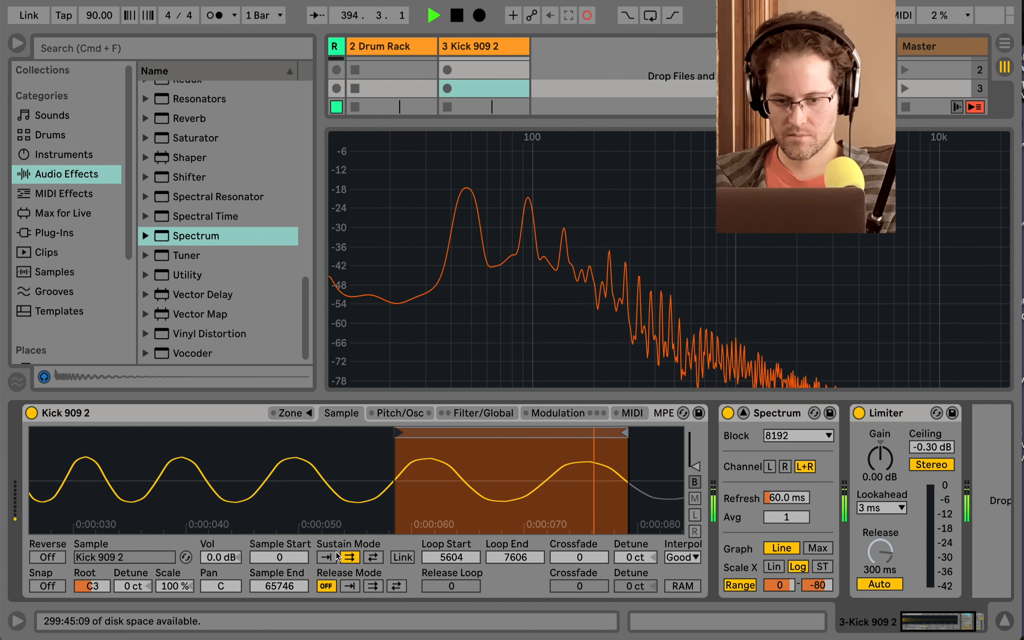
click(327, 557)
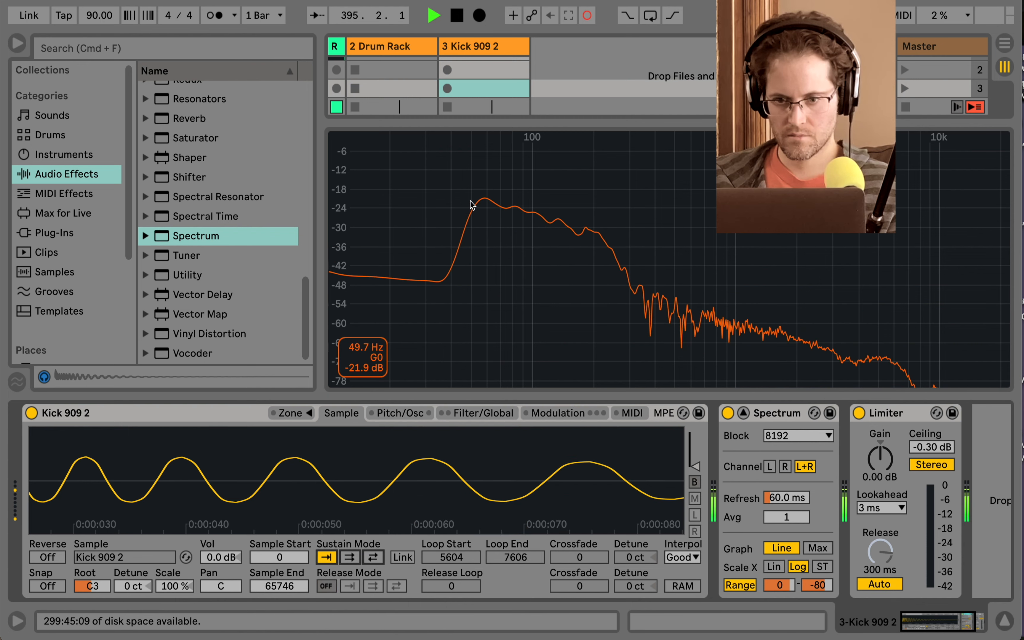
click(352, 557)
mouse_move(511, 329)
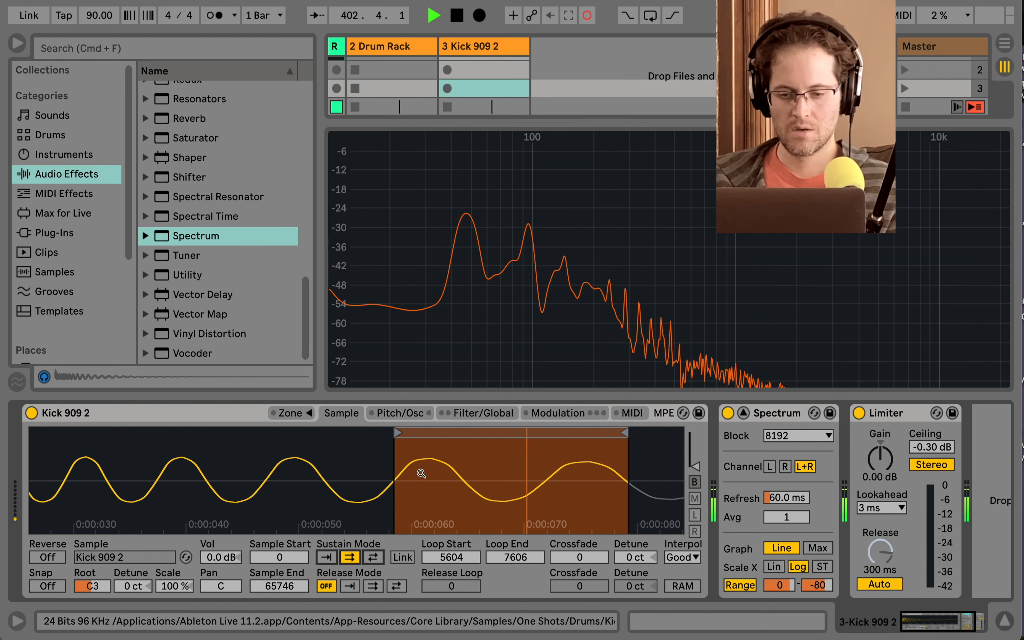
scroll(221, 472, down, 5)
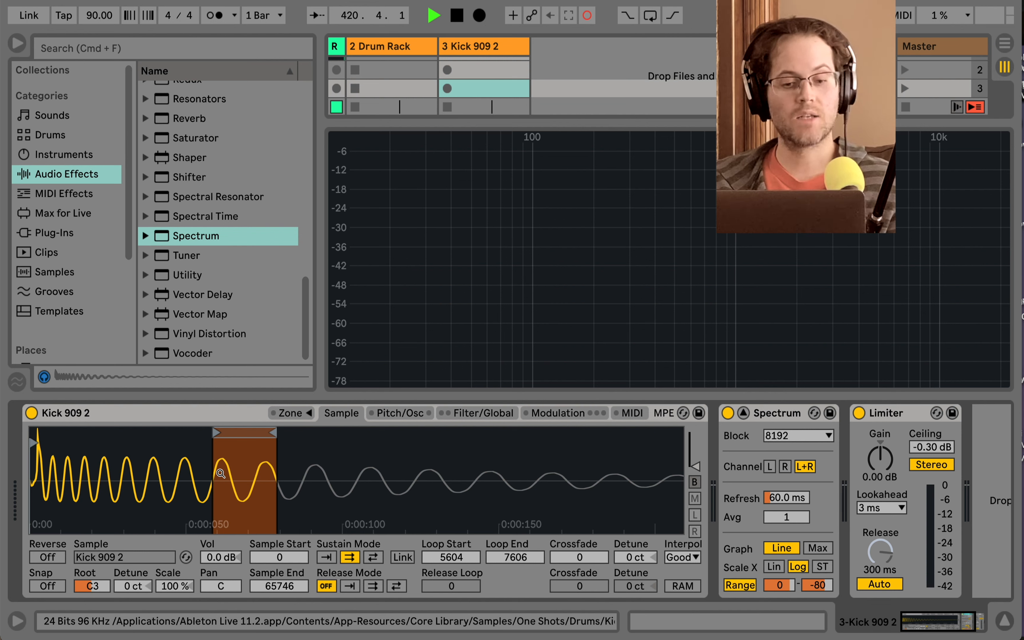
drag(221, 473, 272, 473)
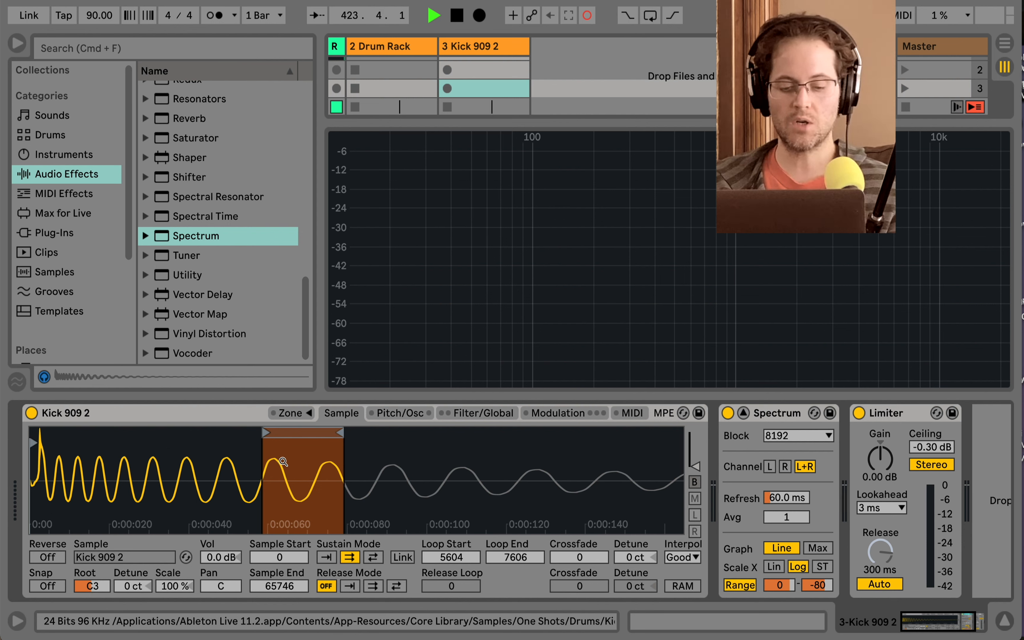
mouse_move(450, 338)
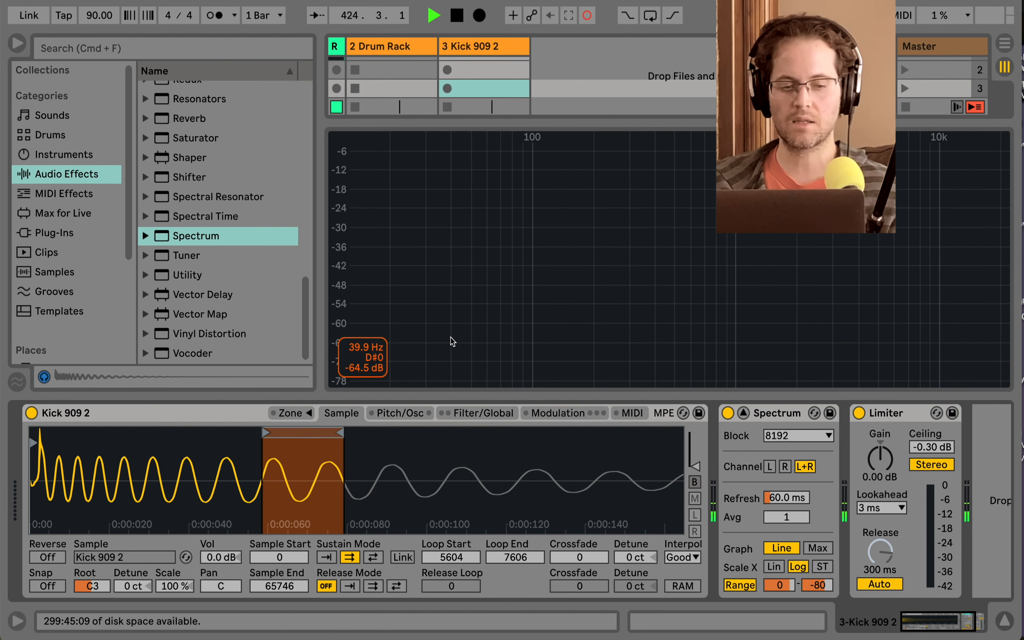
Try to transfer the Kick 909 2 Sampler to the Drum Rack track by cut and paste, and restore it on its own track.
key(super+alt+l)
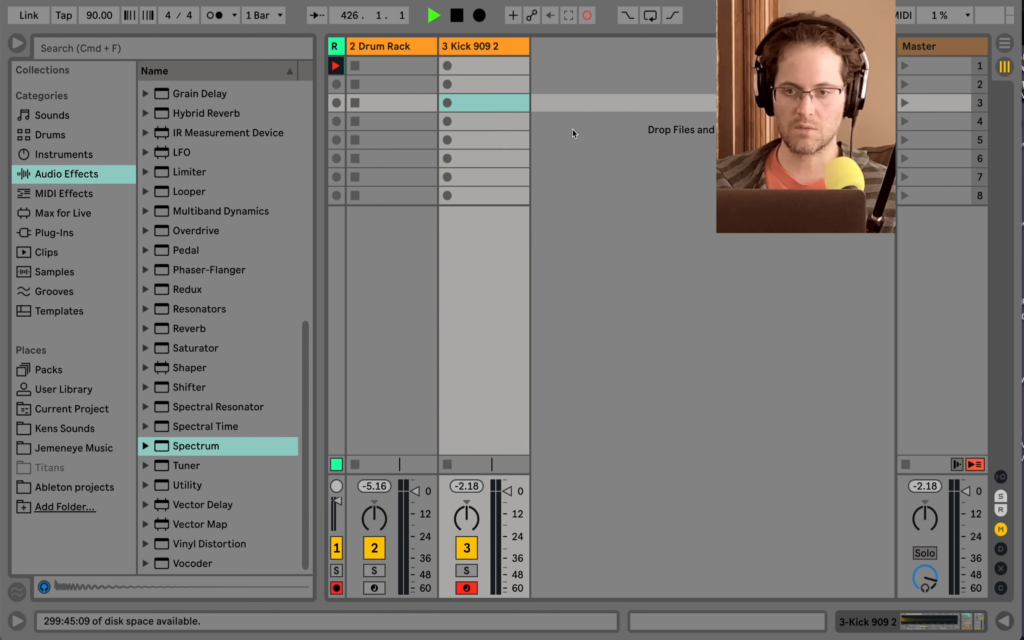
click(421, 47)
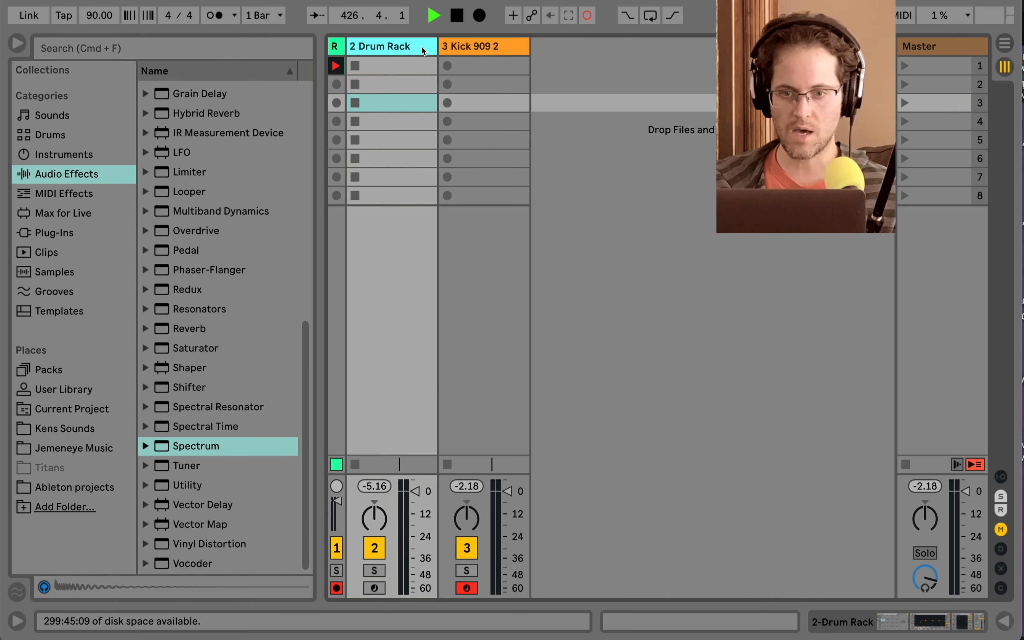
key(super+alt+l)
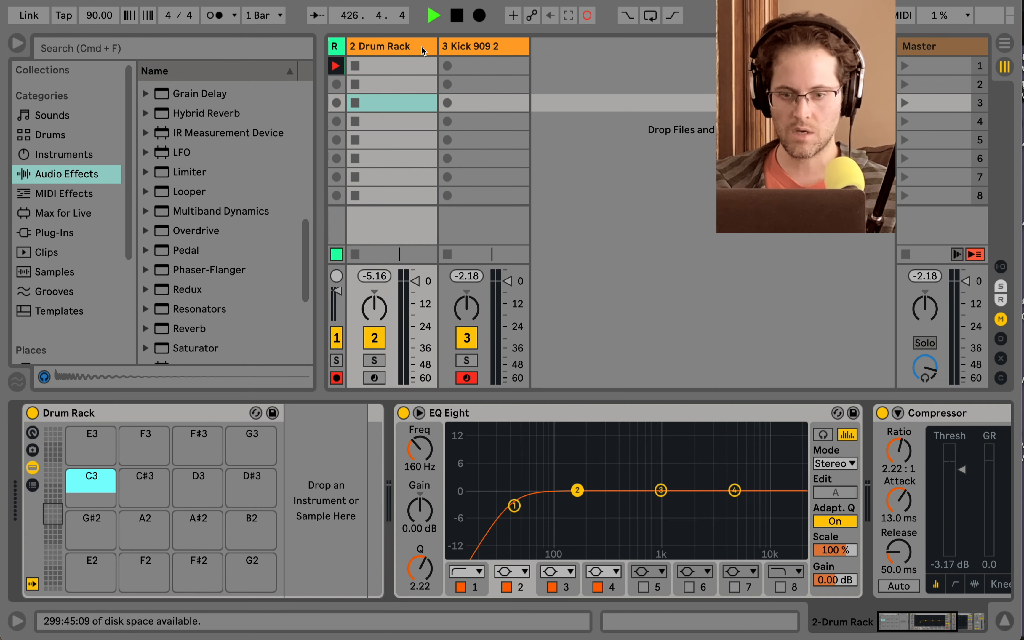
click(488, 45)
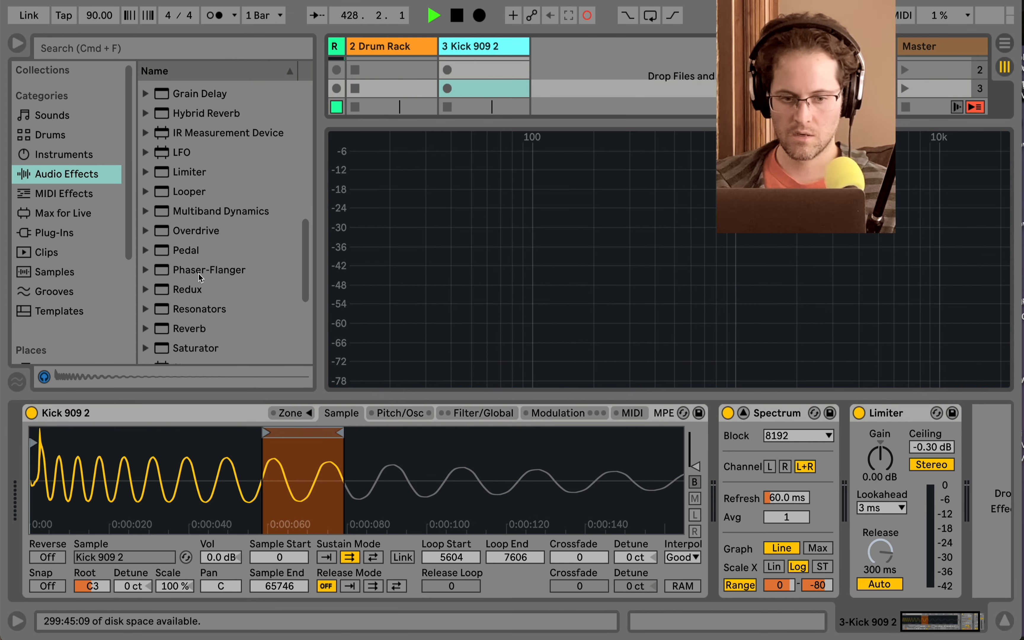
click(187, 413)
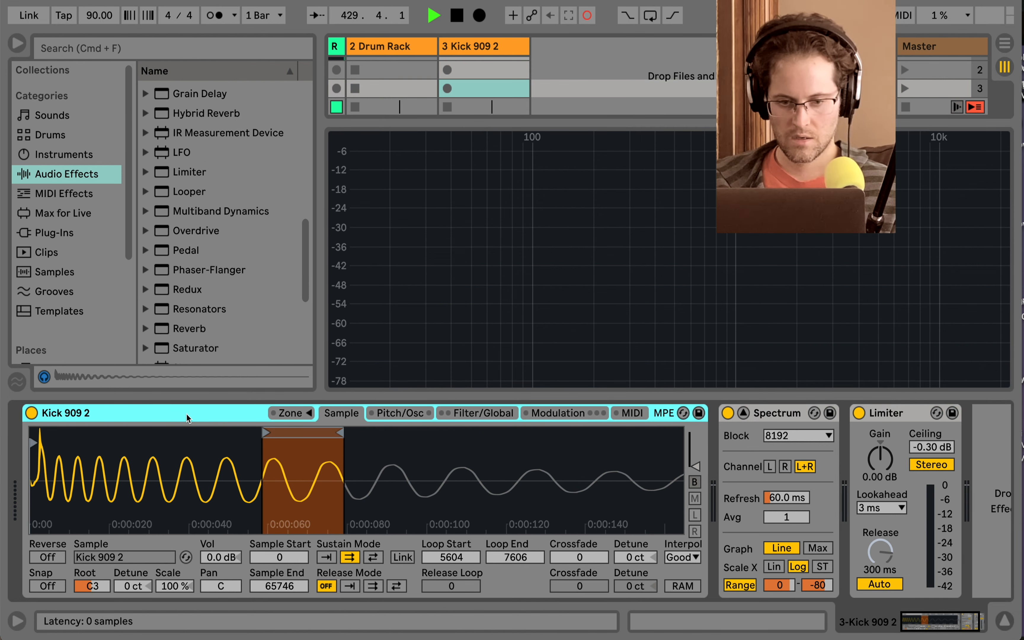
key(Delete)
click(371, 52)
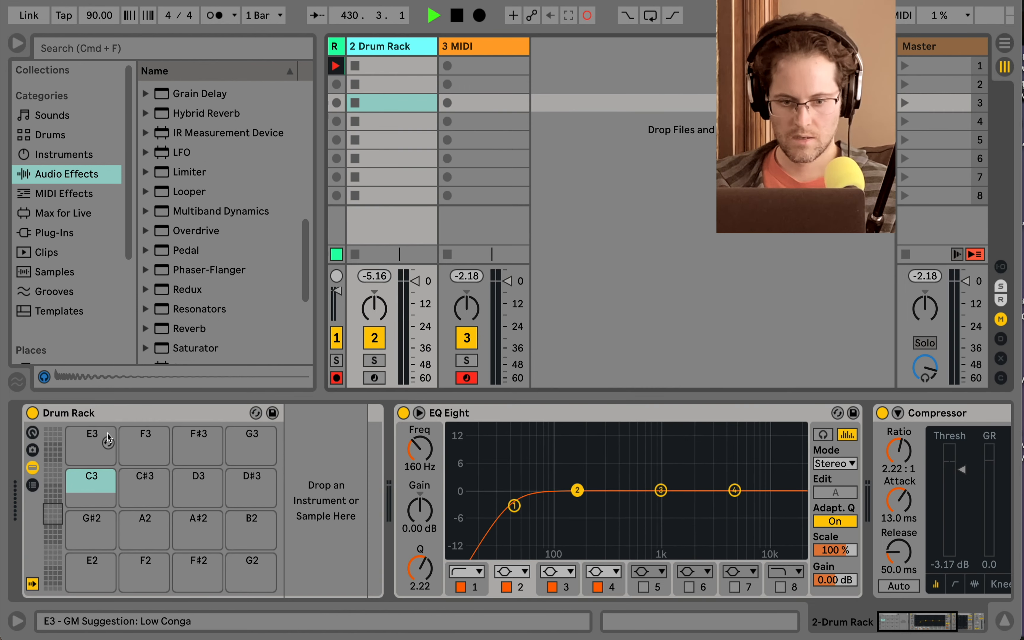
key(super+z)
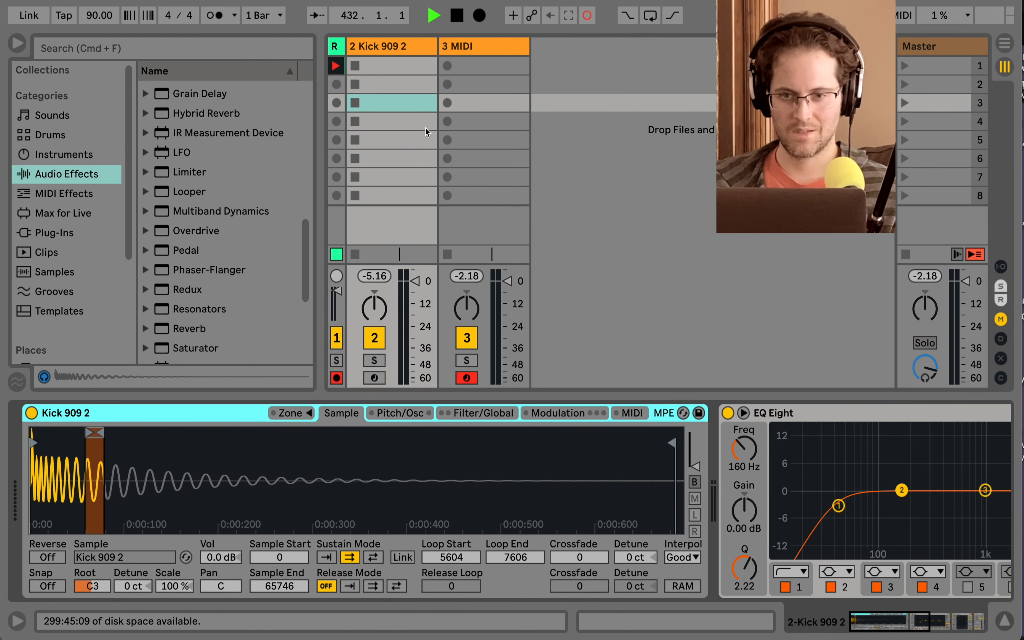
key(super+shift+z)
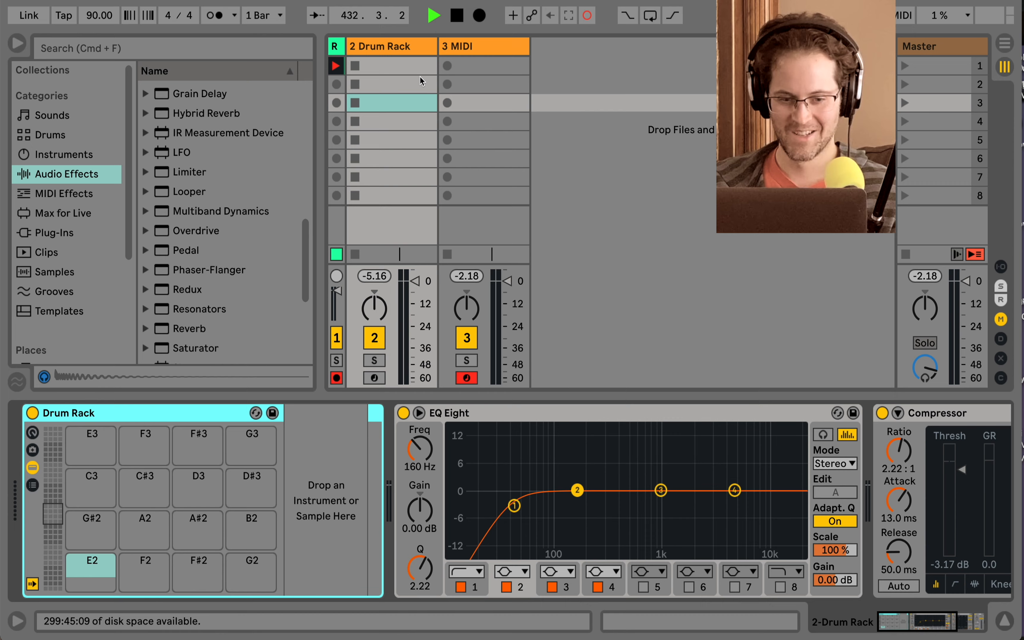
click(474, 46)
key(super+v)
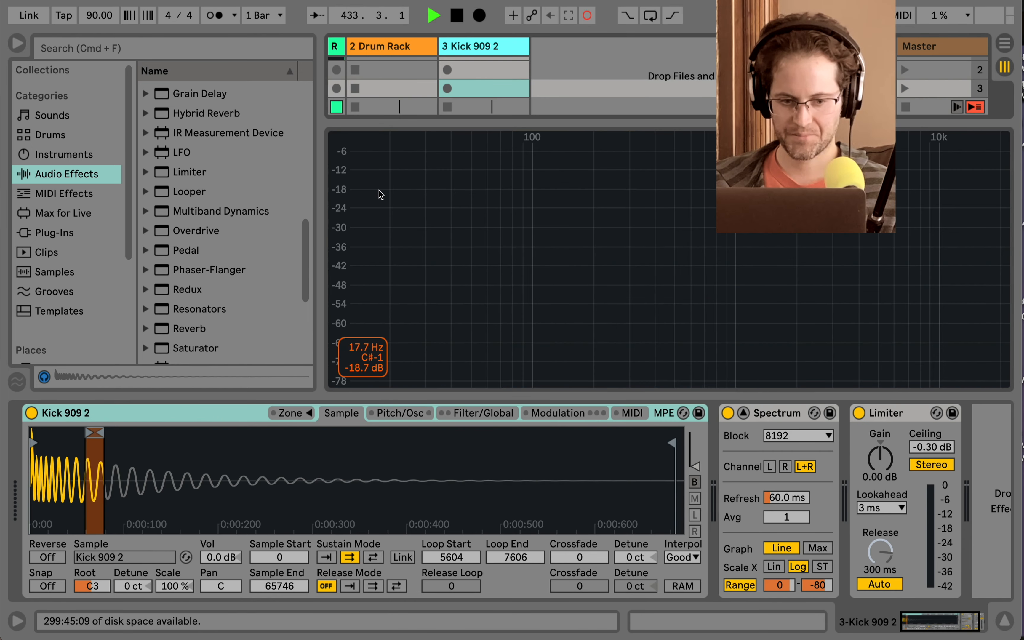
Move the Kick 909 2 Sampler from track 3 into the Drum Rack's C3 pad and select that pad.
drag(147, 412, 399, 53)
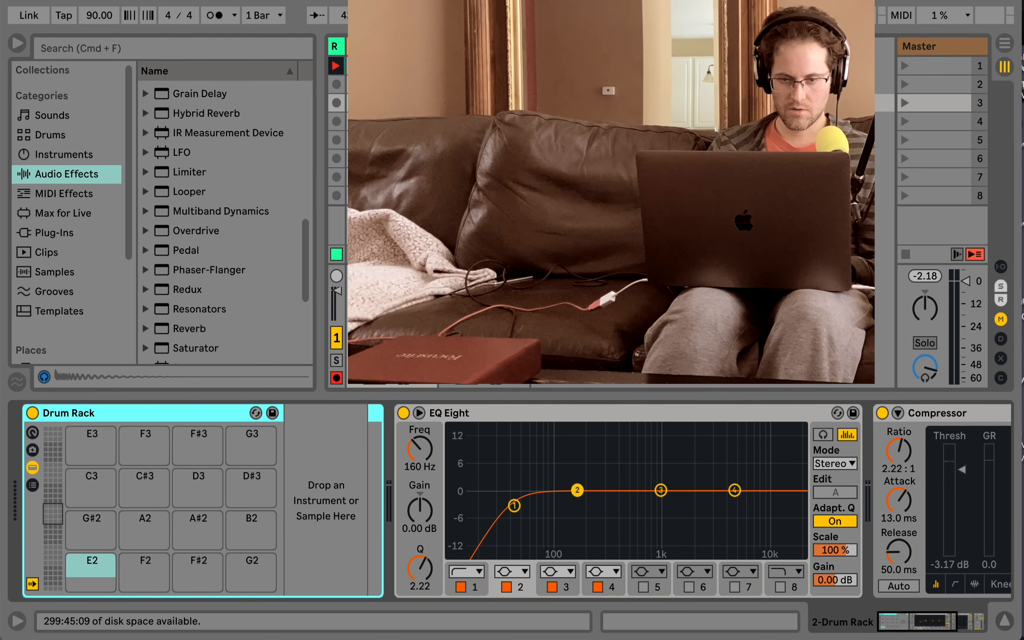
drag(240, 415, 84, 487)
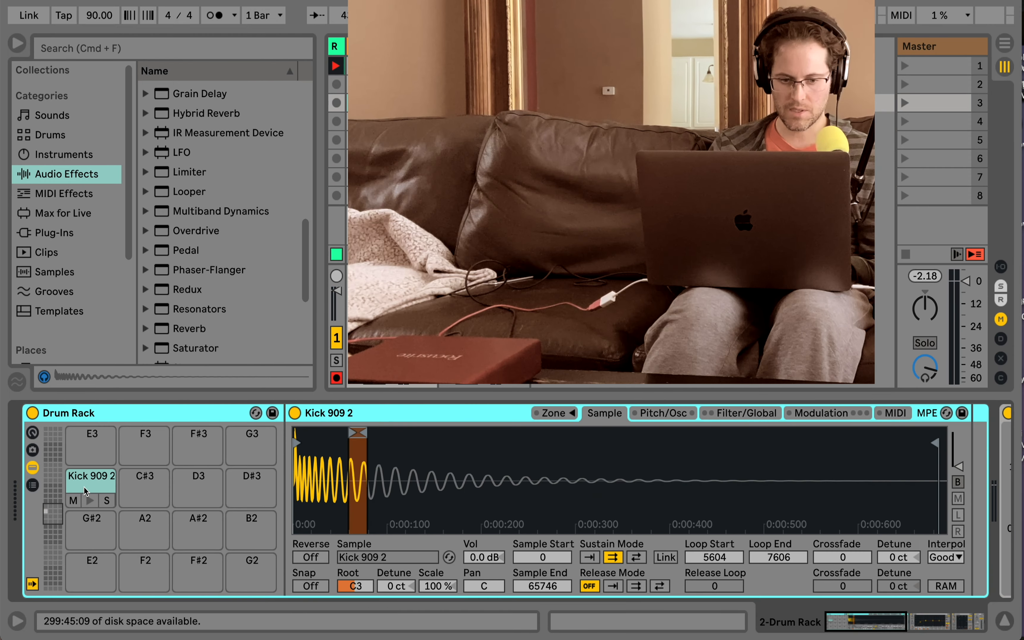
click(88, 499)
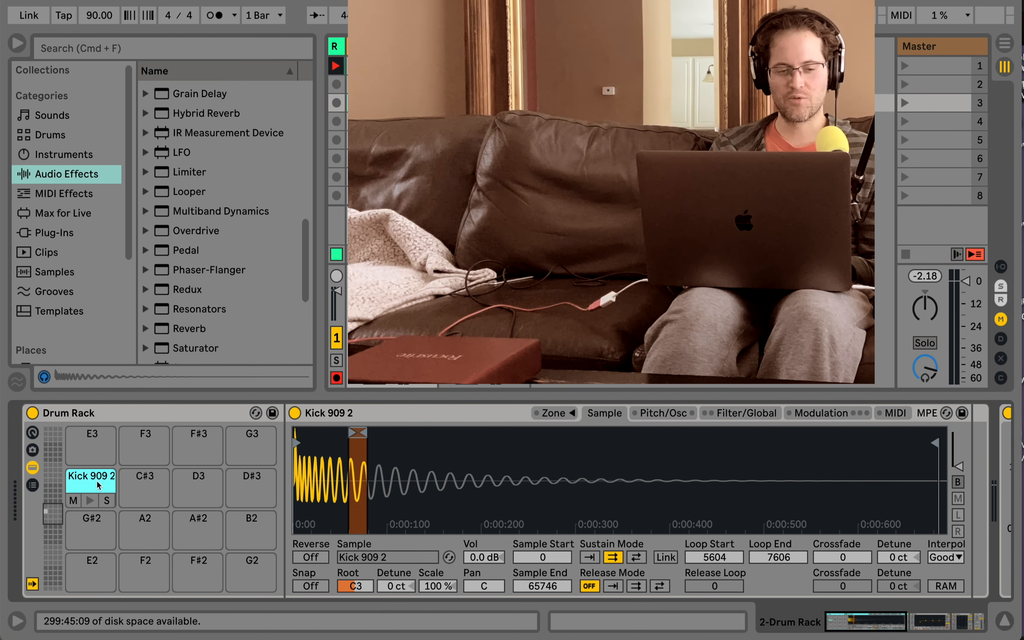
Create a one-bar MIDI clip in scene 2 of the Drum Rack track with Kick 909 2 notes on all four beats.
double_click(338, 84)
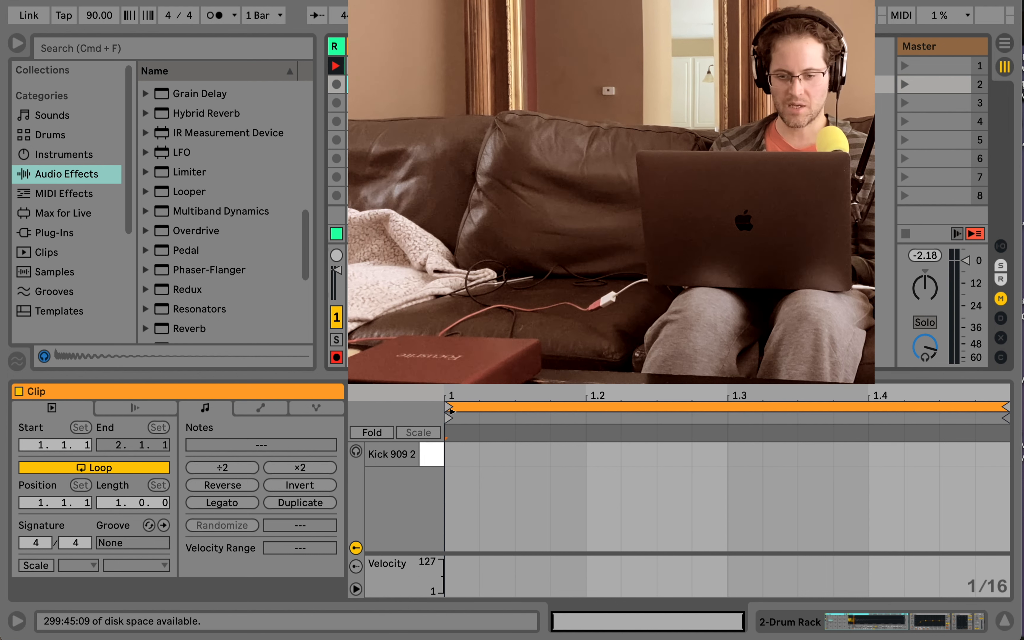
click(454, 451)
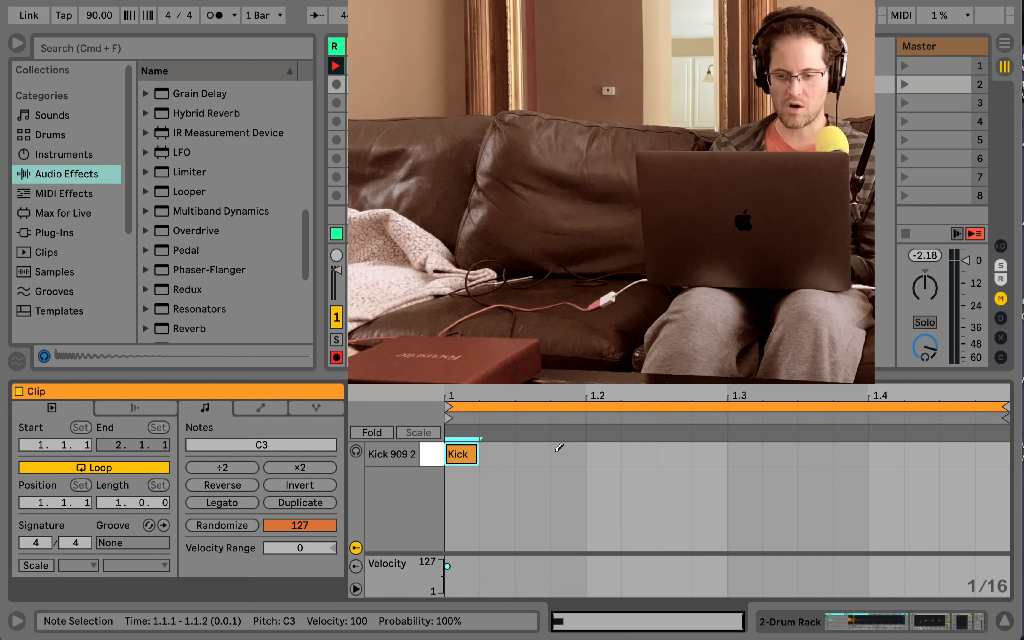
click(614, 451)
click(736, 449)
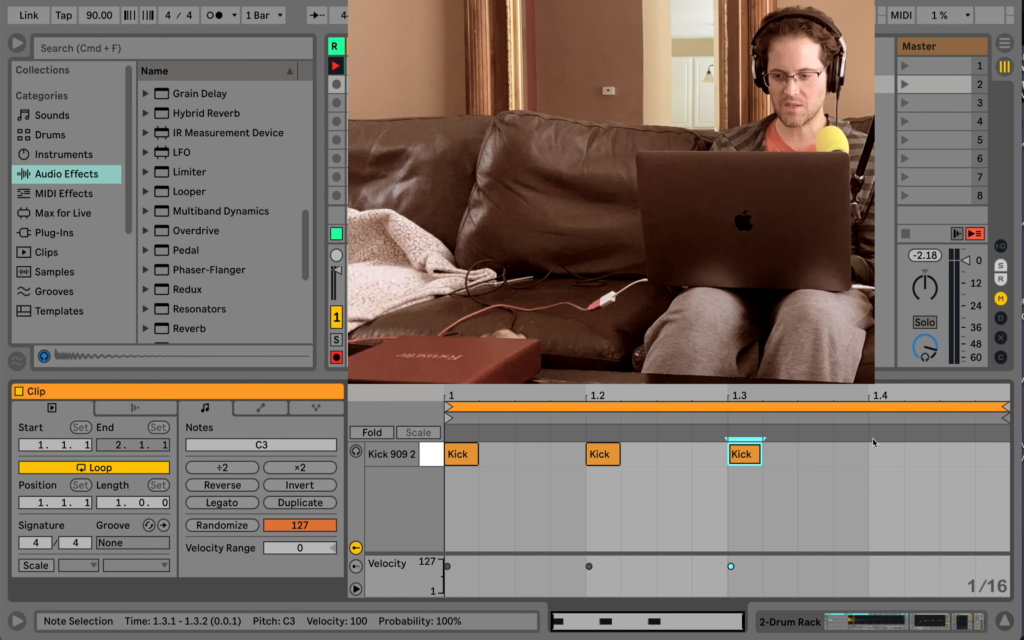
click(889, 452)
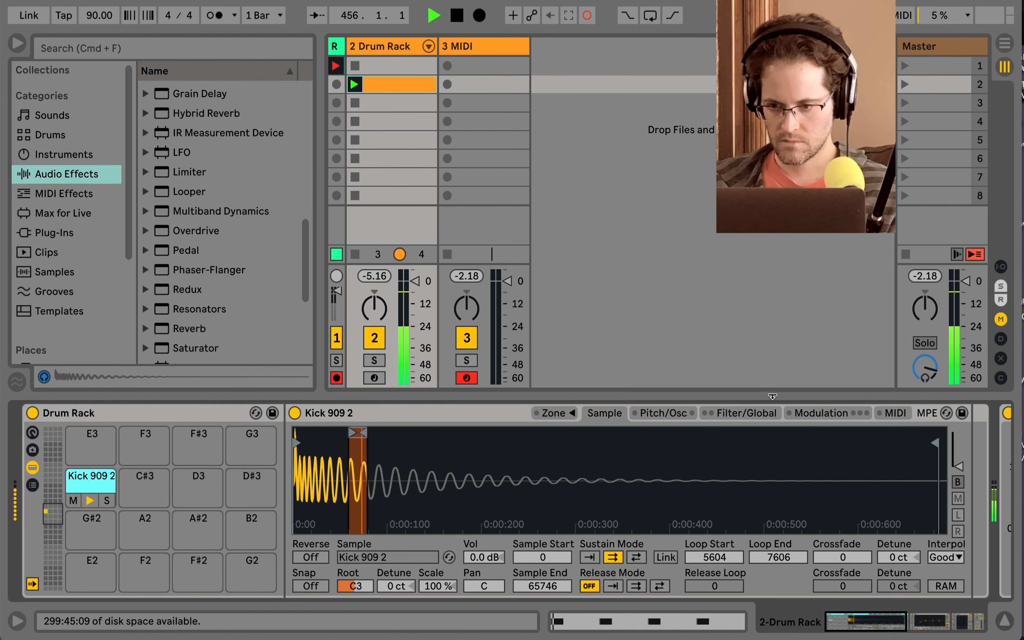
Set the Sampler's volume envelope to a 7 s release and about 708 ms decay, and limit it to 1 voice.
click(786, 414)
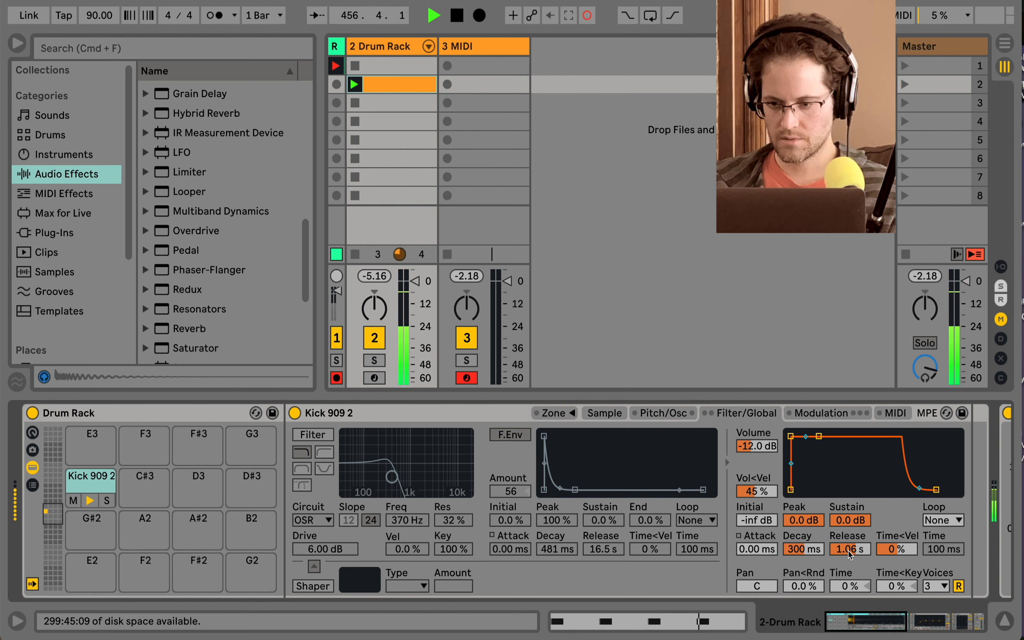
text(7)
key(Return)
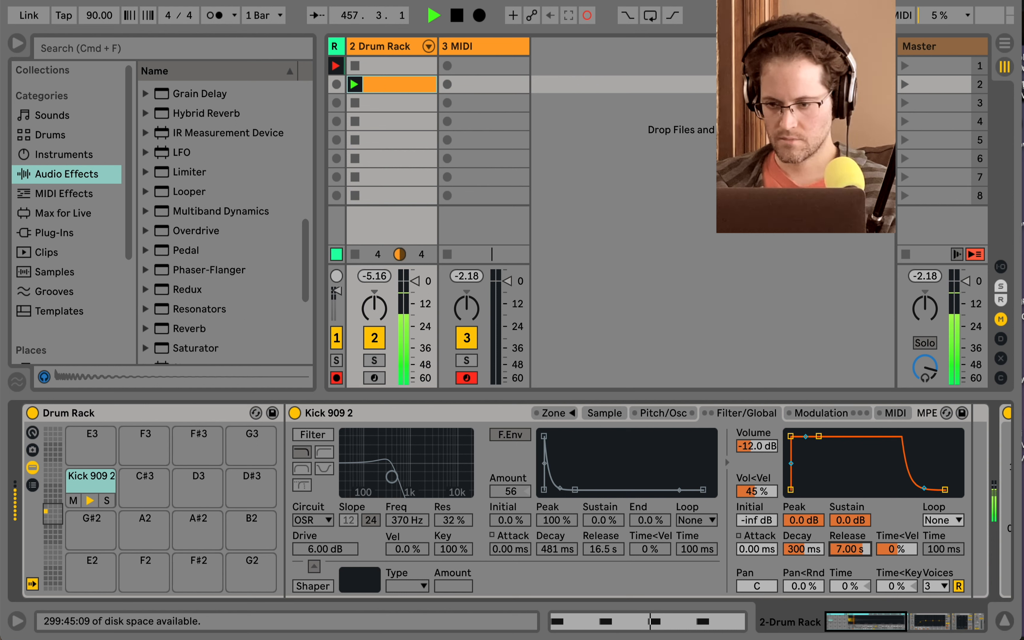
click(929, 588)
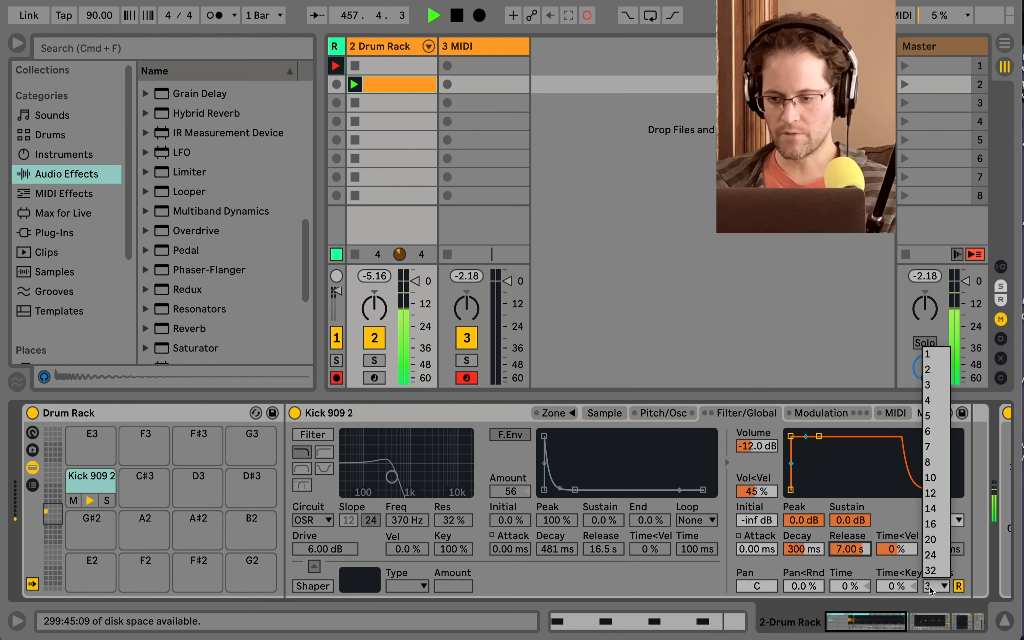
click(929, 354)
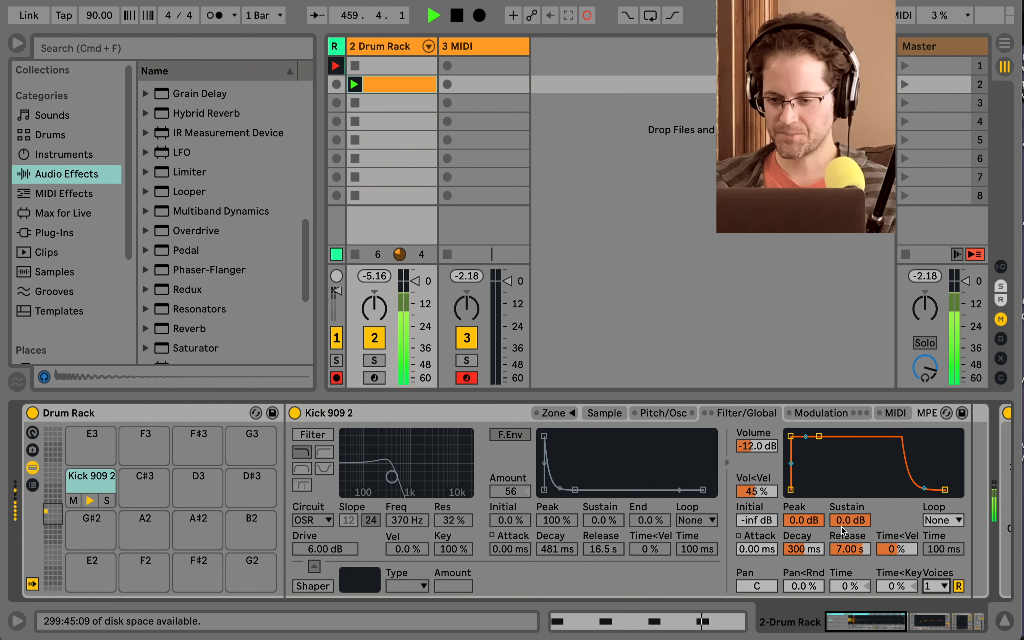
mouse_move(818, 436)
mouse_down()
mouse_move(817, 490)
mouse_move(824, 435)
mouse_up()
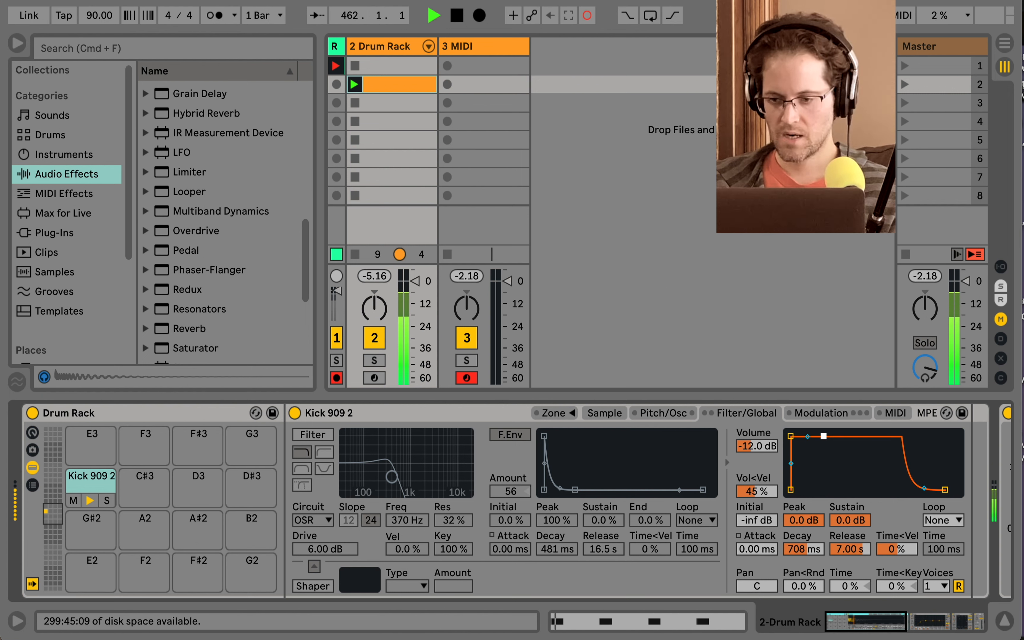
Enable the Sampler's FM oscillator with a volume of -23 dB and an envelope decay of about 104 ms.
click(678, 415)
click(332, 436)
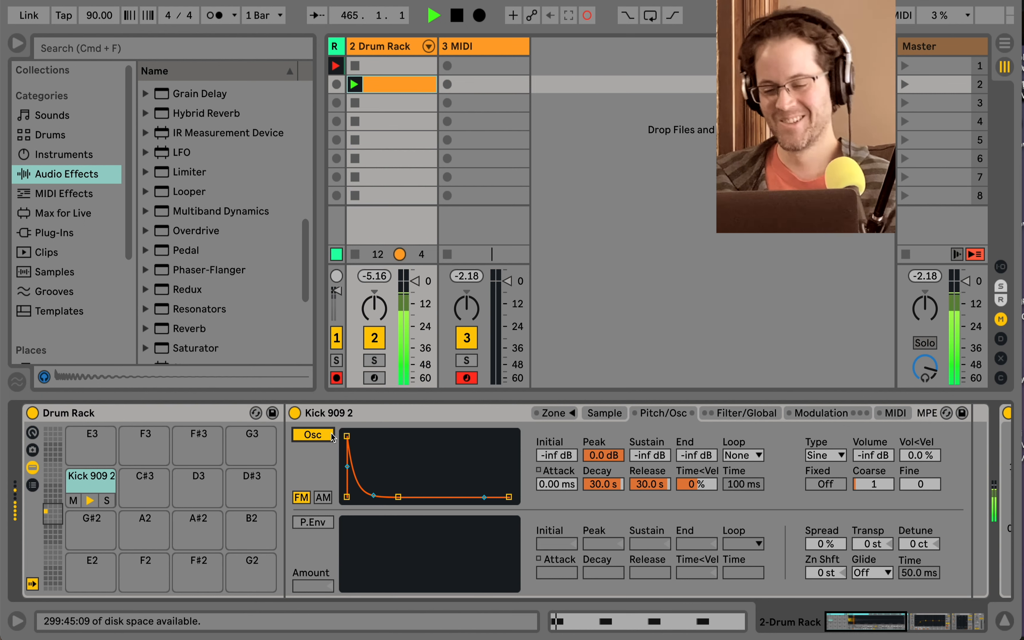
drag(399, 497, 385, 497)
drag(874, 459, 874, 444)
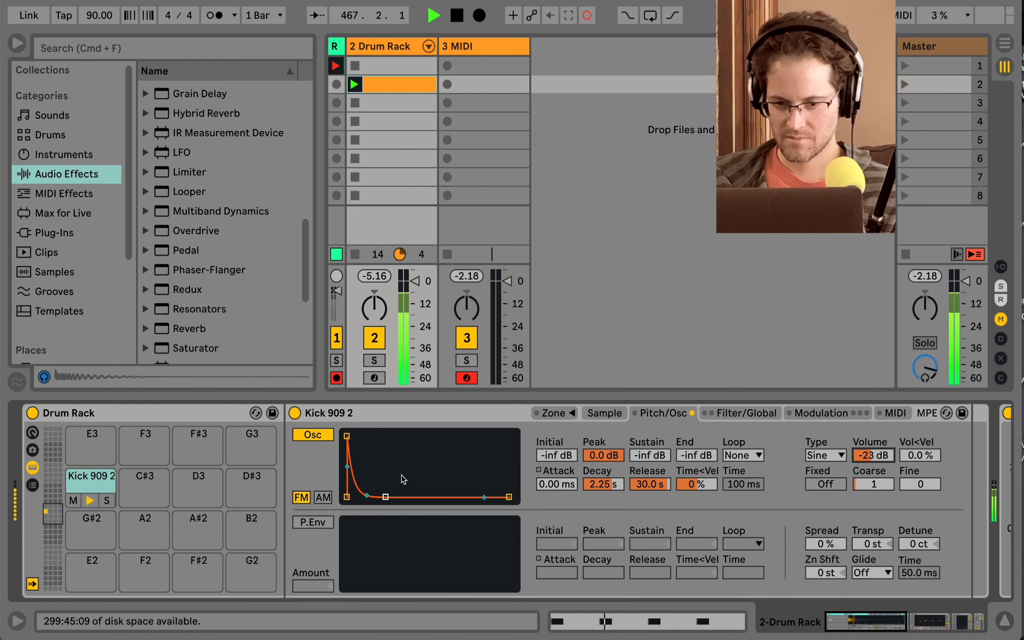
drag(614, 490, 615, 523)
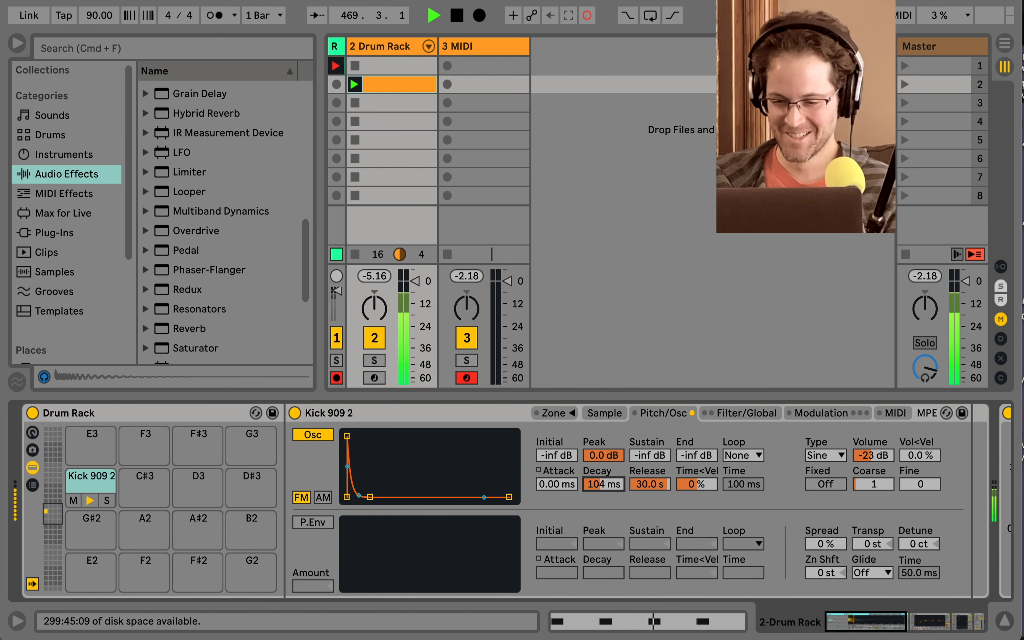
Set the FM oscillator's coarse tuning to 4 and its decay to about 37 ms, comparing the sound with the oscillator off and on.
click(881, 486)
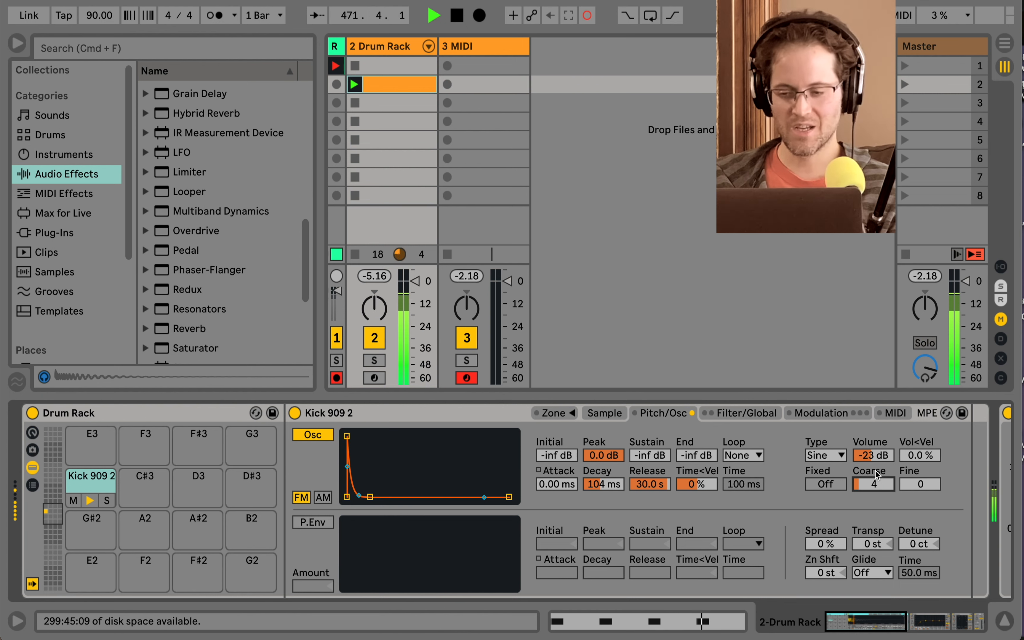
drag(611, 489, 611, 515)
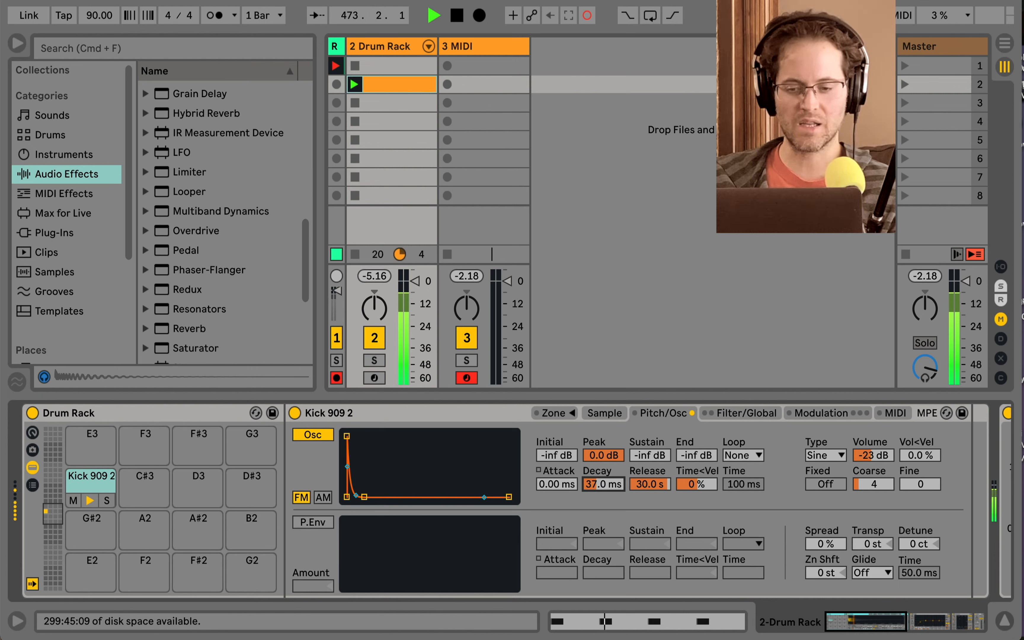
click(303, 436)
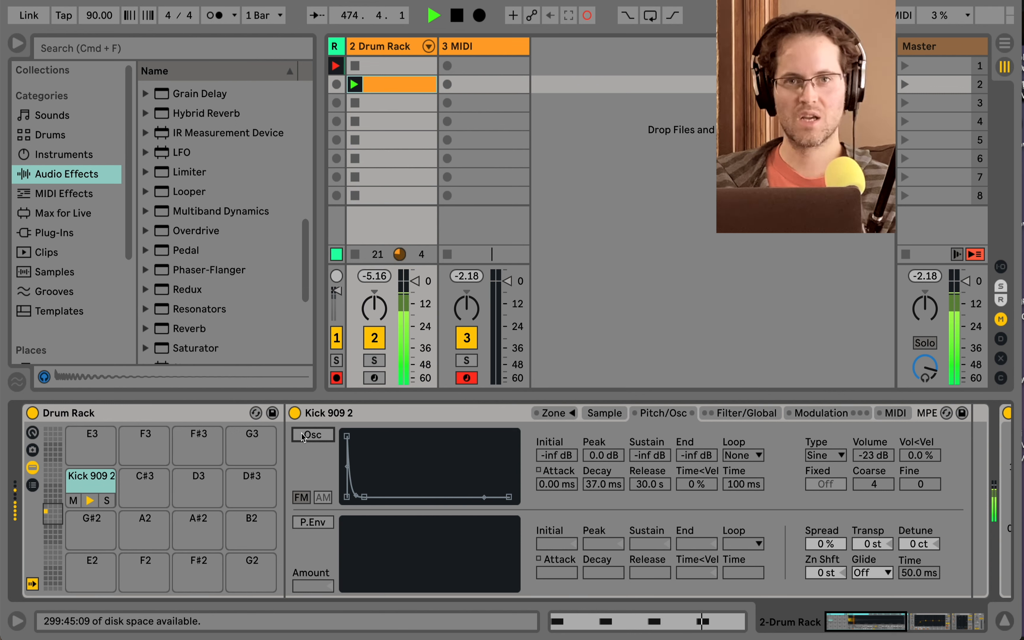
click(303, 436)
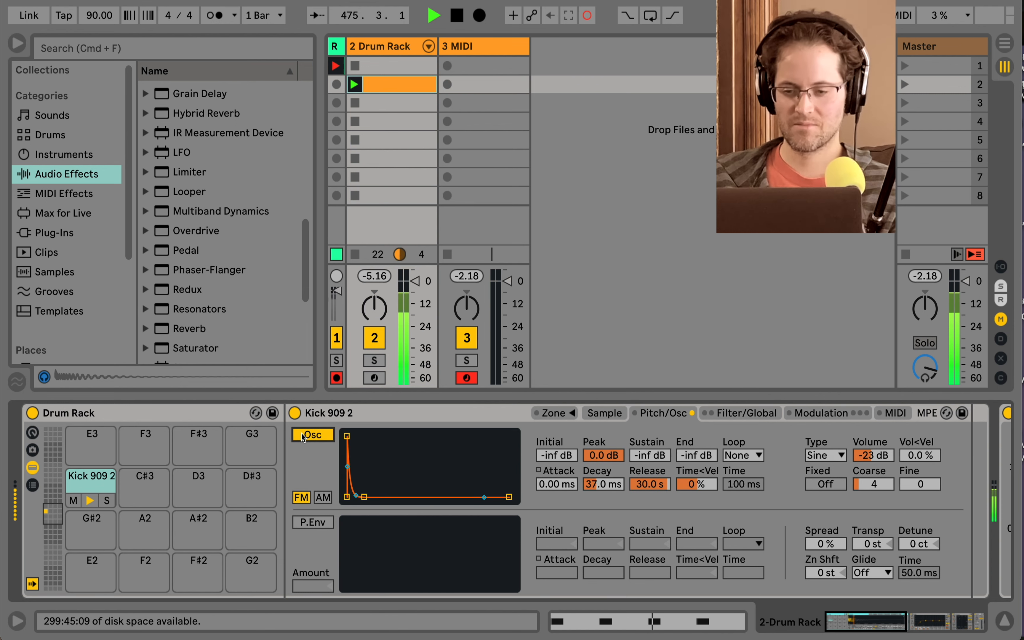
Try the Sampler's filter on the kick with a frequency of about 271 Hz and a resonance of about 30%.
click(726, 414)
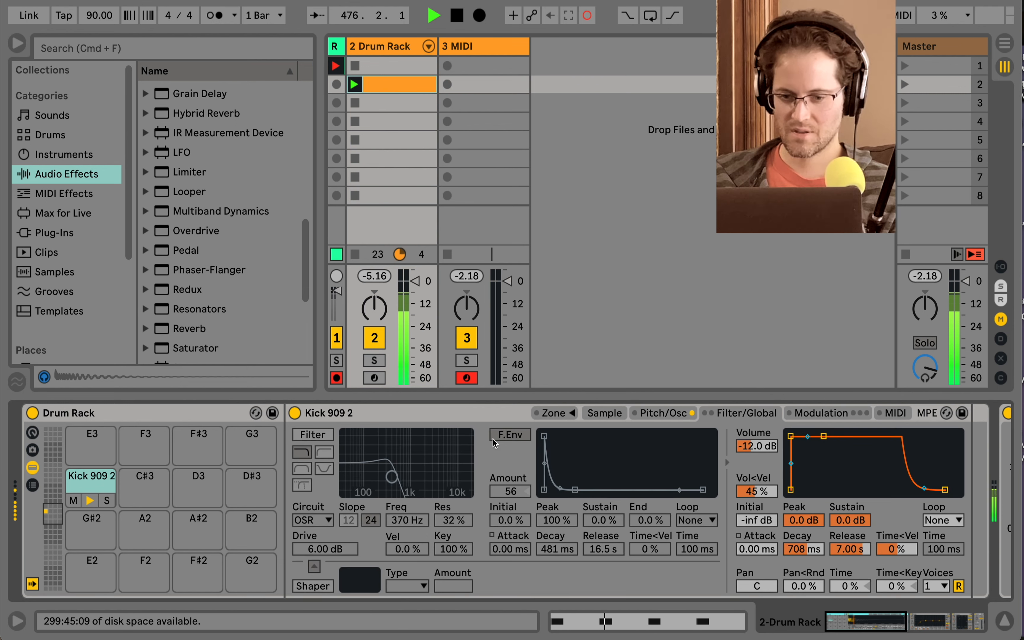
click(314, 433)
drag(391, 477, 386, 477)
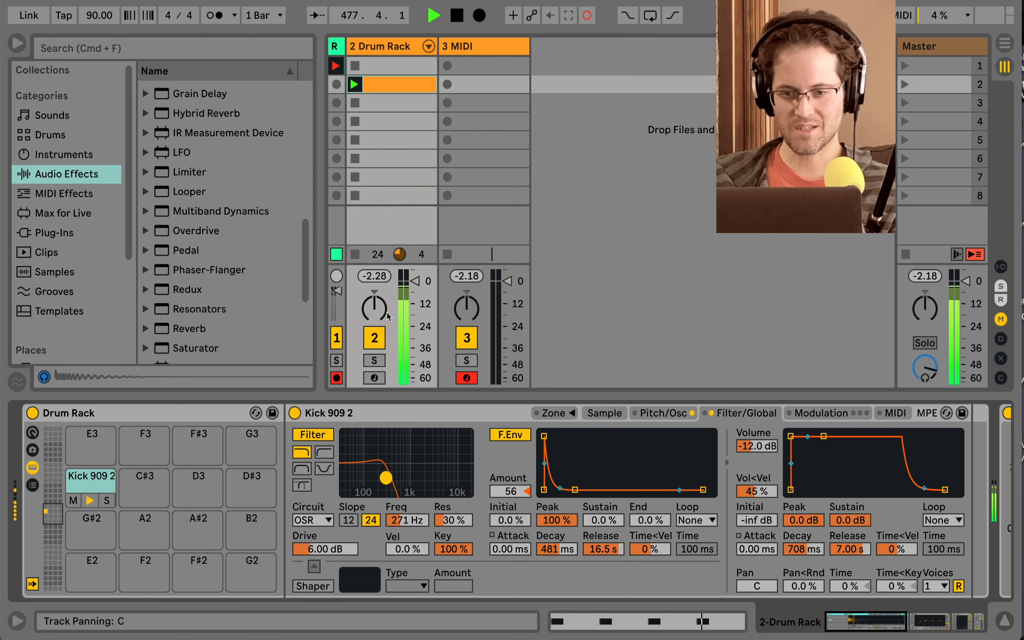
scroll(584, 477, right, 10)
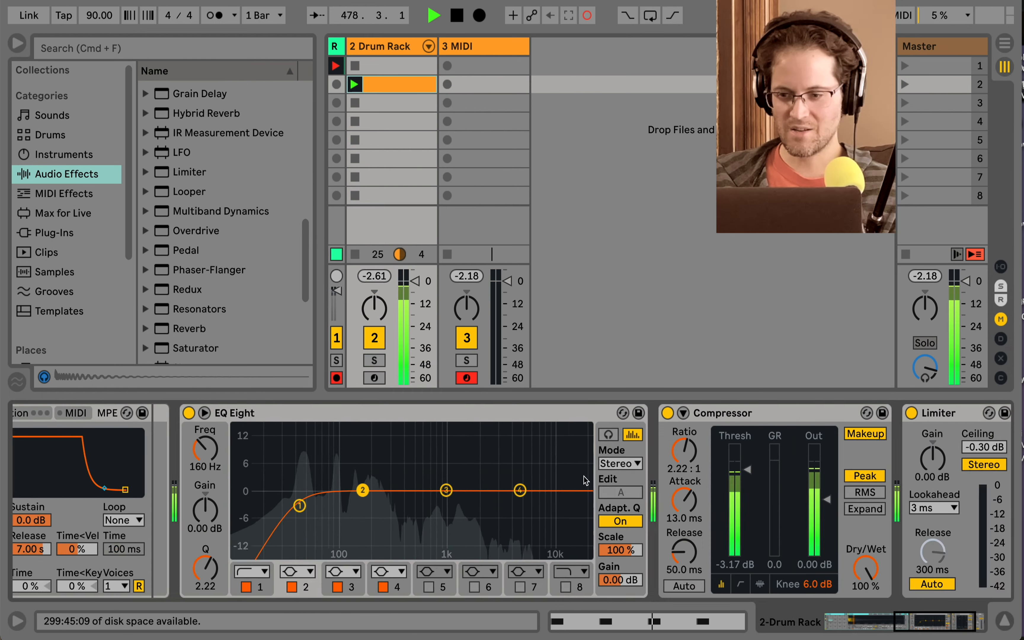
scroll(787, 480, left, 10)
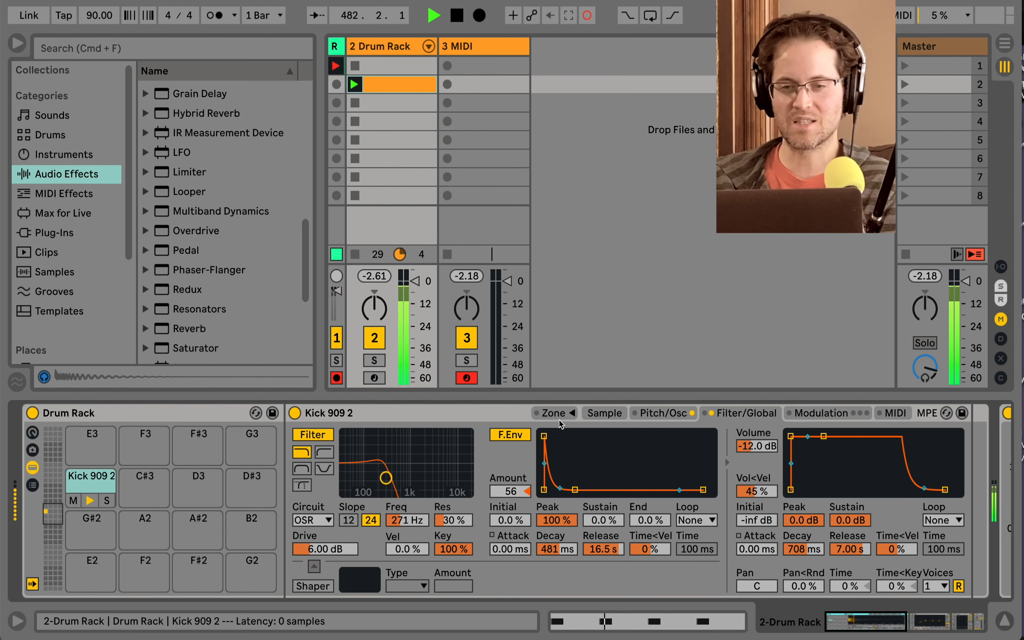
Add two more Kick 909 2 notes at 1.2.3 and 1.4.3 in the Drum Rack clip in scene 2.
click(383, 88)
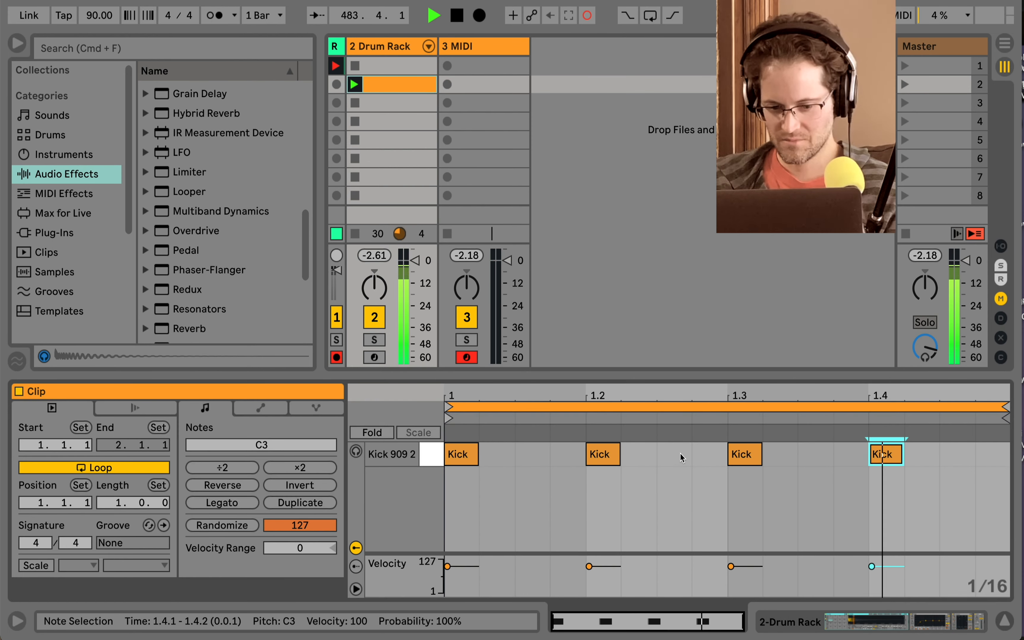
key(super+1)
key(super+2)
key(b)
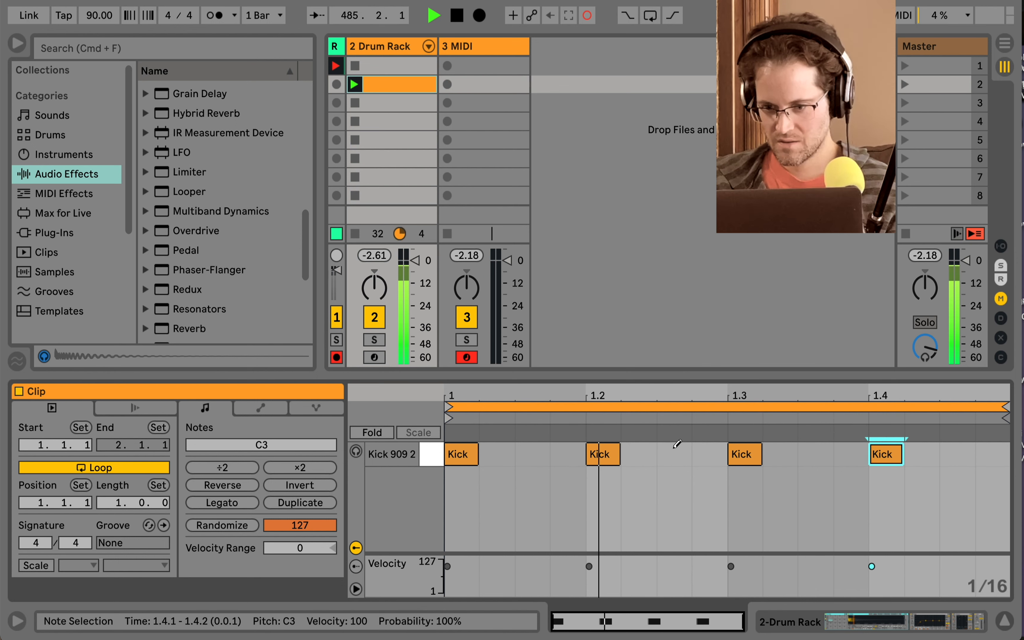
click(679, 447)
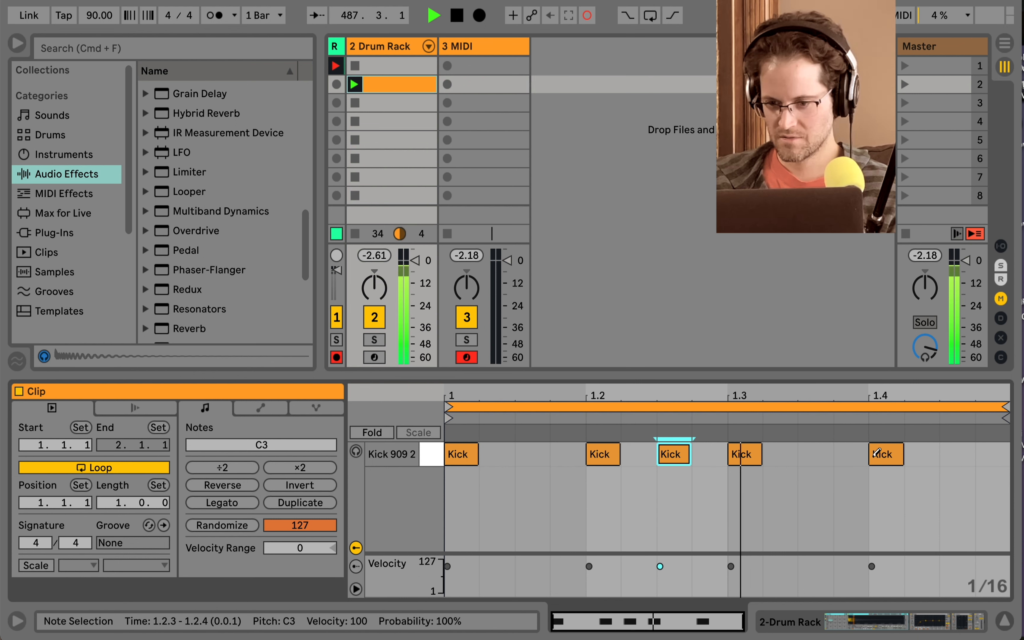
click(963, 452)
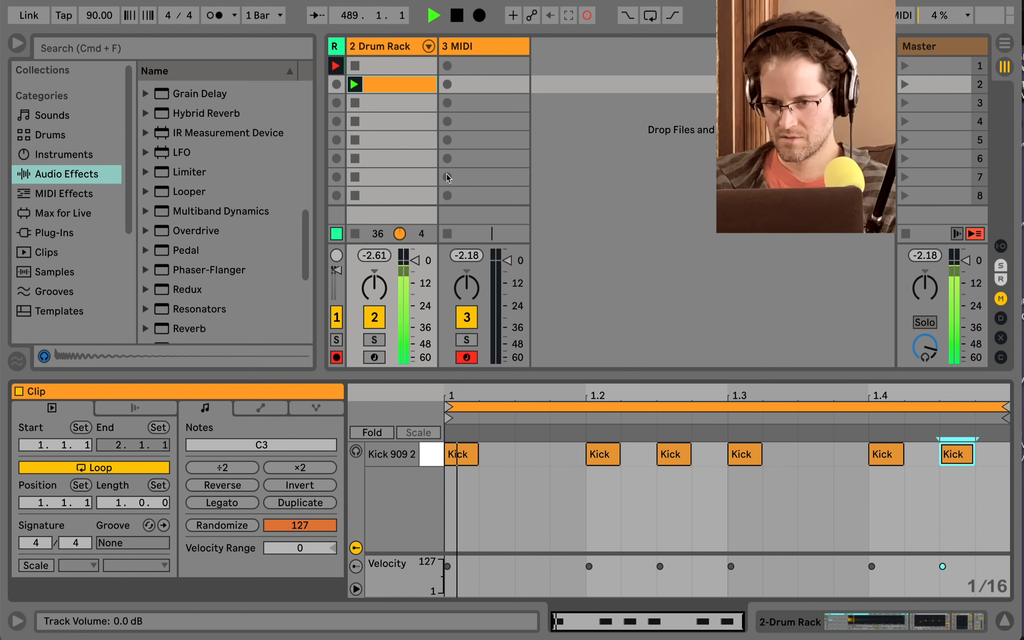
Stop the Drum Rack clip, turn the Sampler's filter off and audition the Kick 909 2 pad, checking its oscillator and sample settings.
click(355, 233)
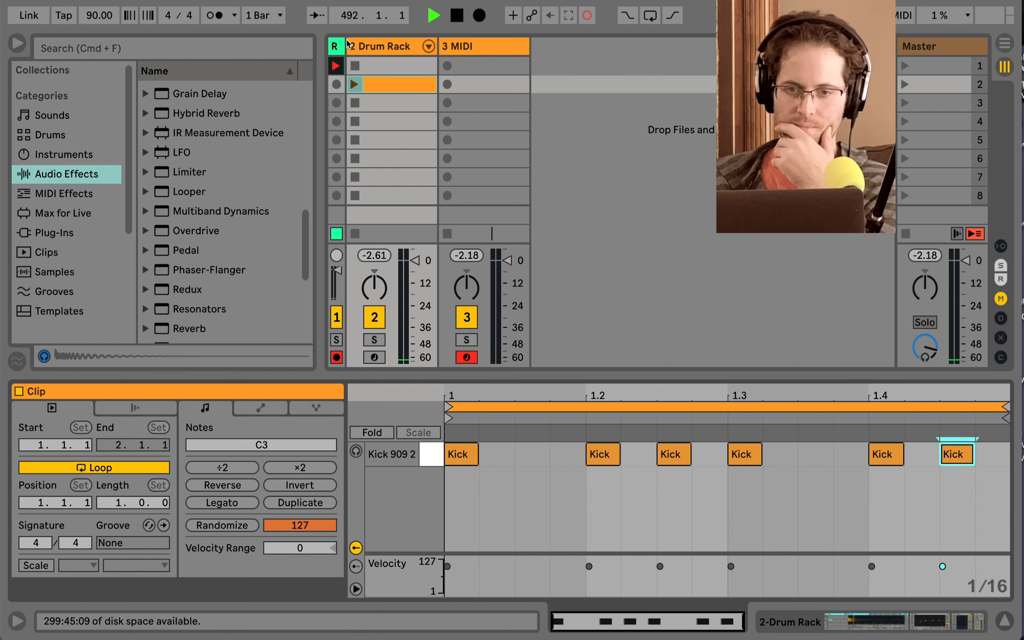
click(373, 47)
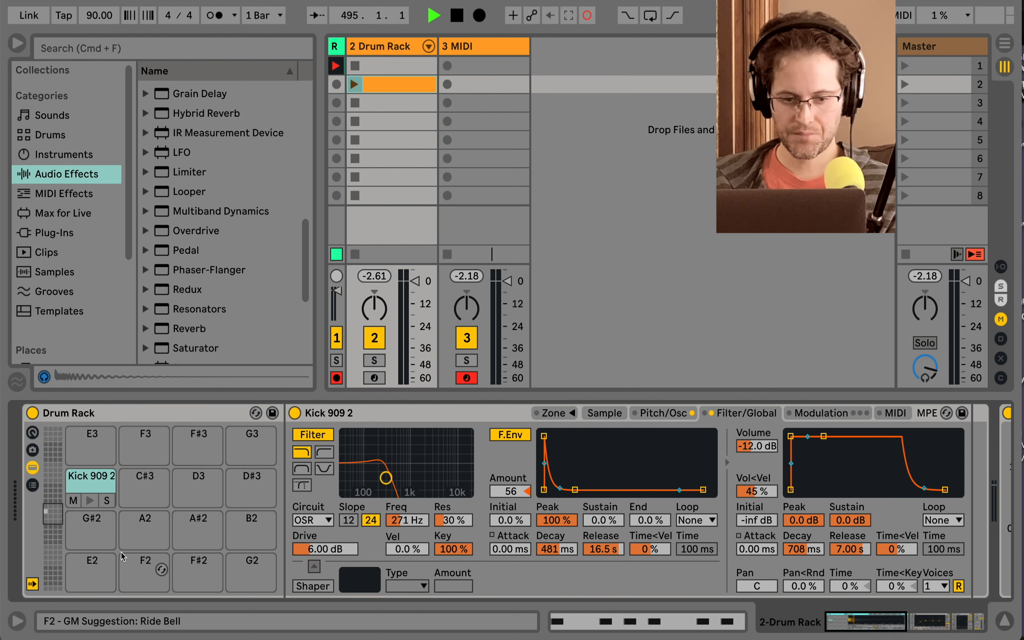
click(90, 500)
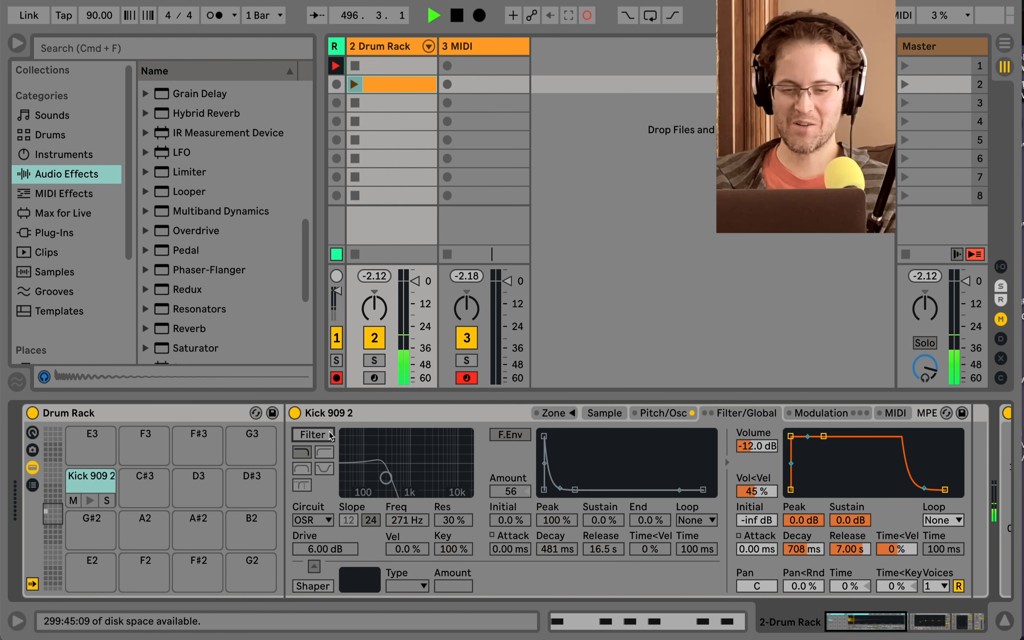
click(91, 501)
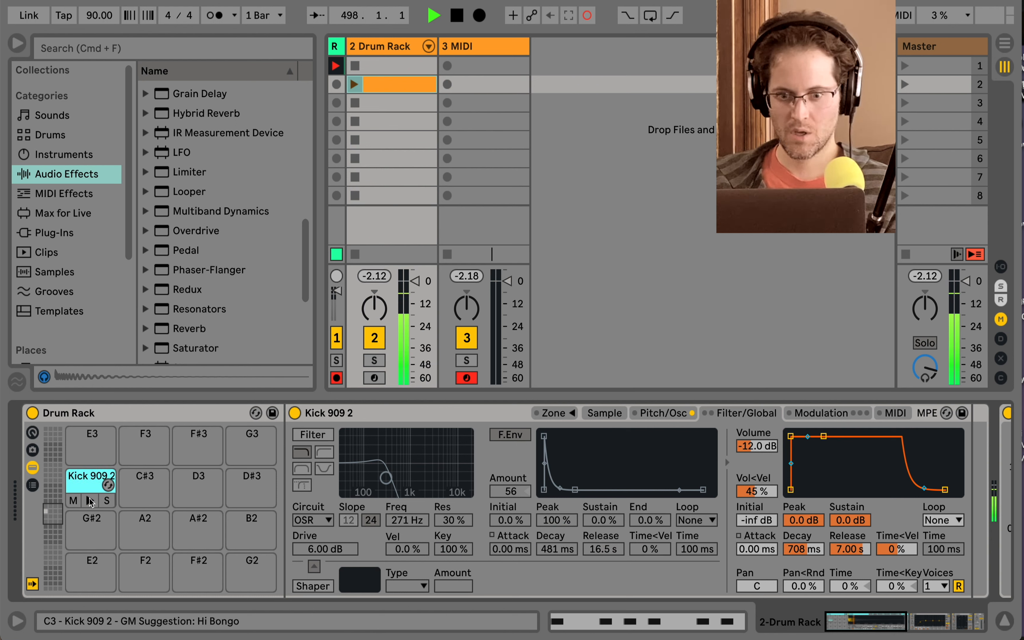
click(91, 500)
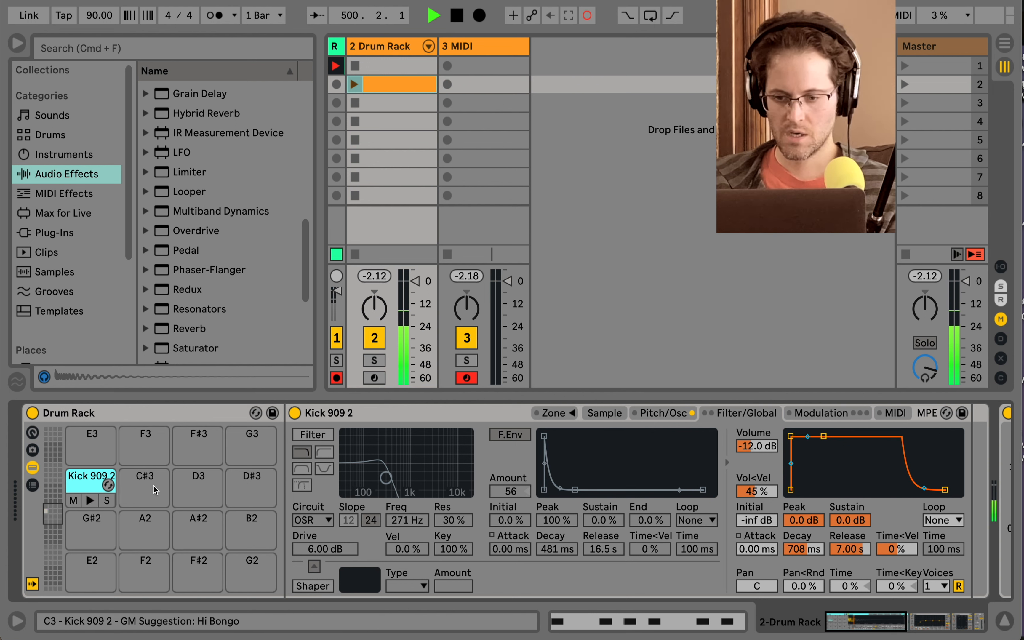
click(680, 416)
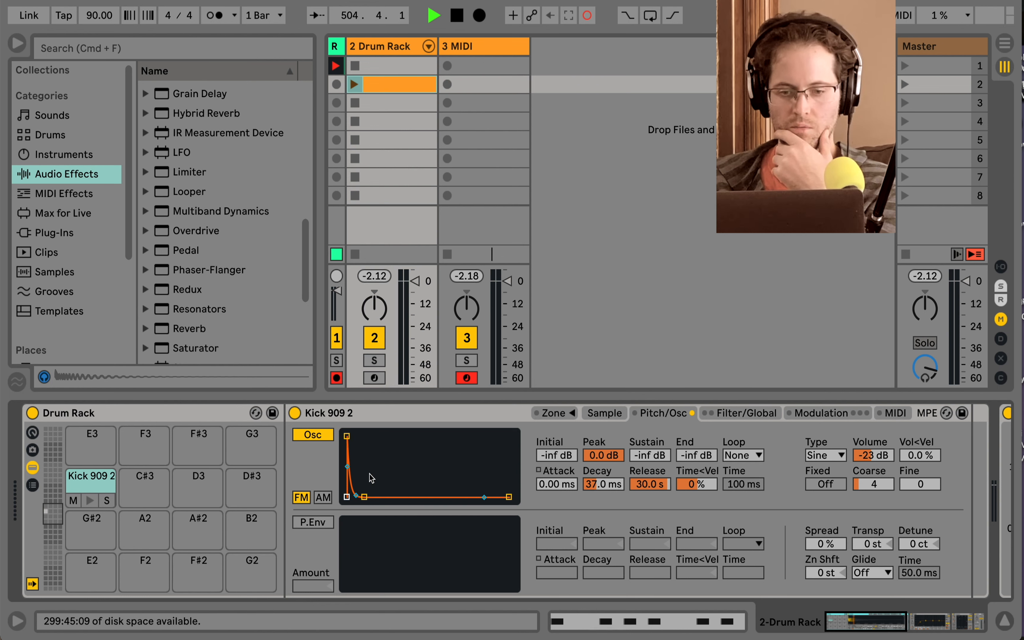
click(604, 413)
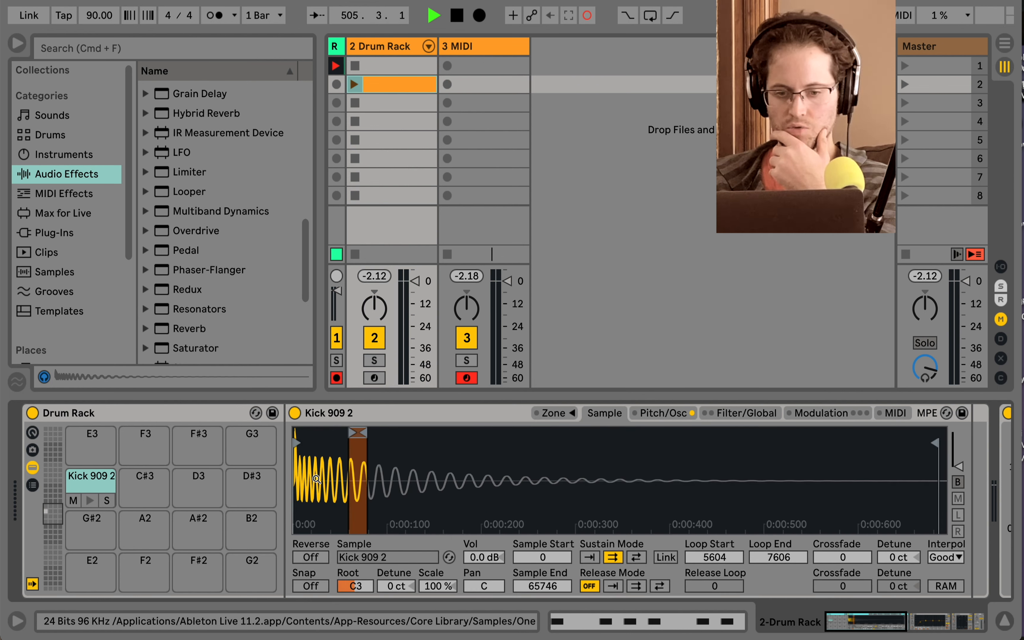
Search the samples for "909 kick" and load Kick 909 2.wav onto the Drum Rack's C#3 pad.
click(71, 273)
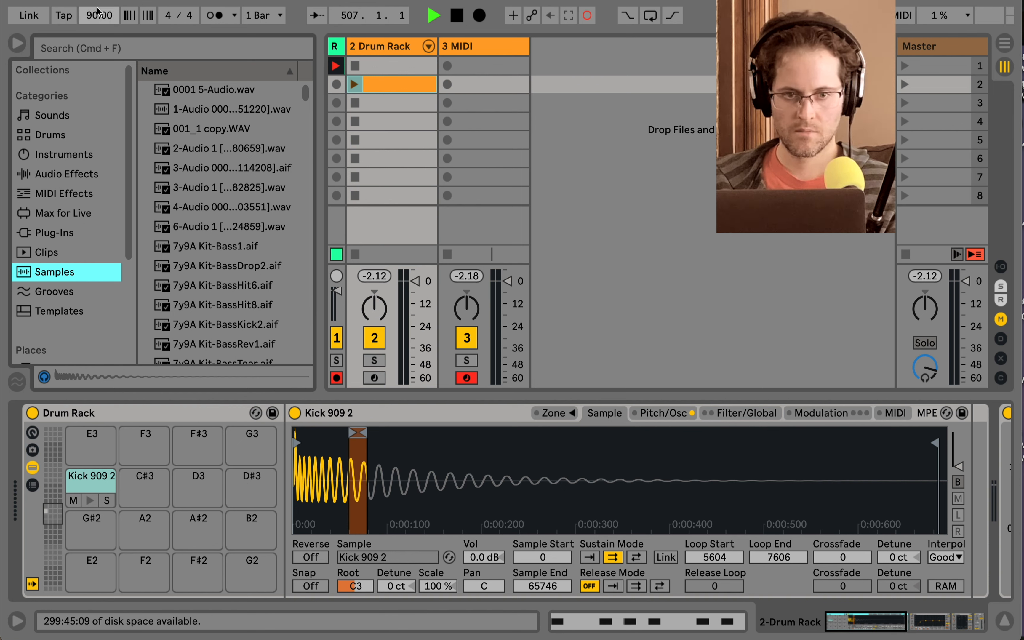
click(91, 49)
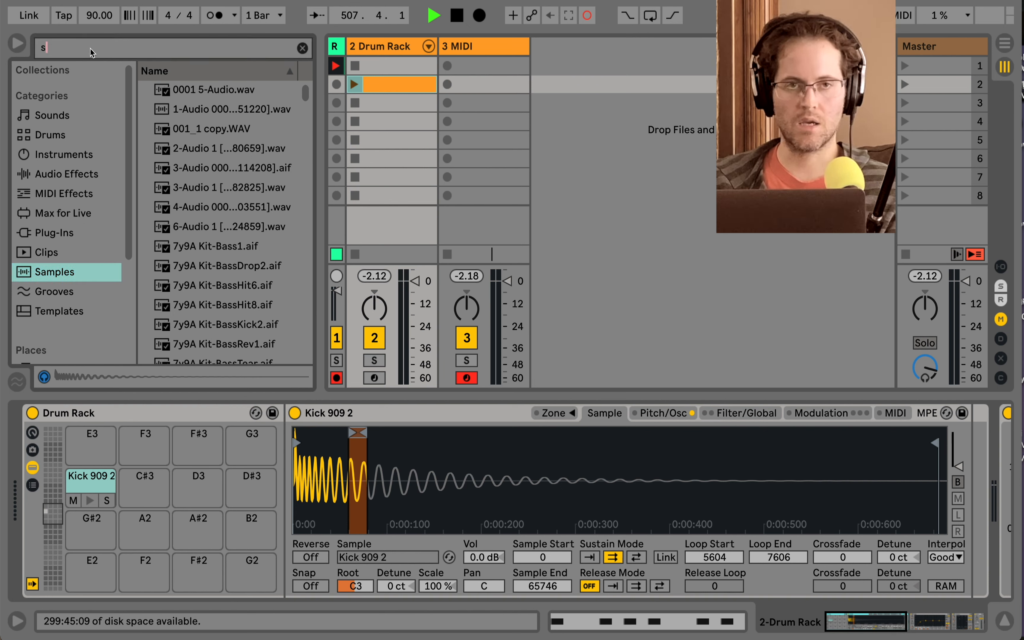
text(sam)
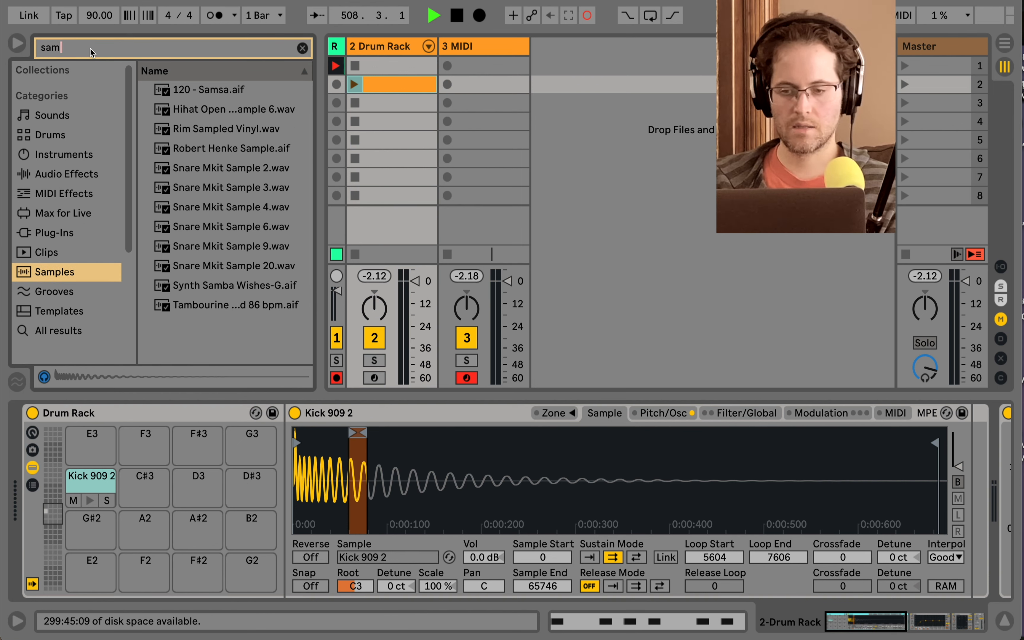
key(BackSpace)
key(BackSpace)
key(BackSpace)
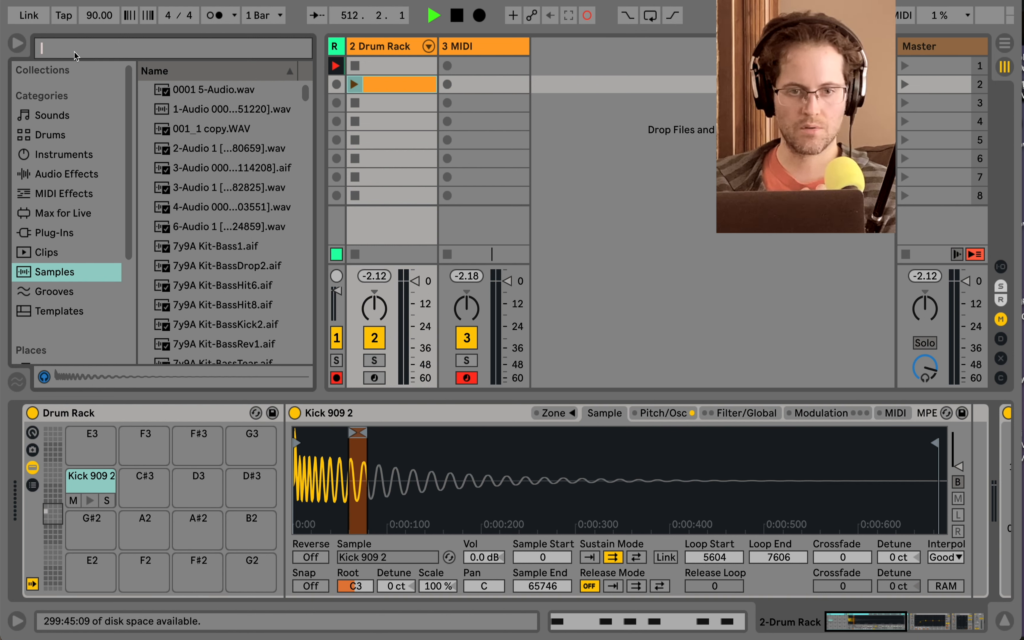
text(909 kick)
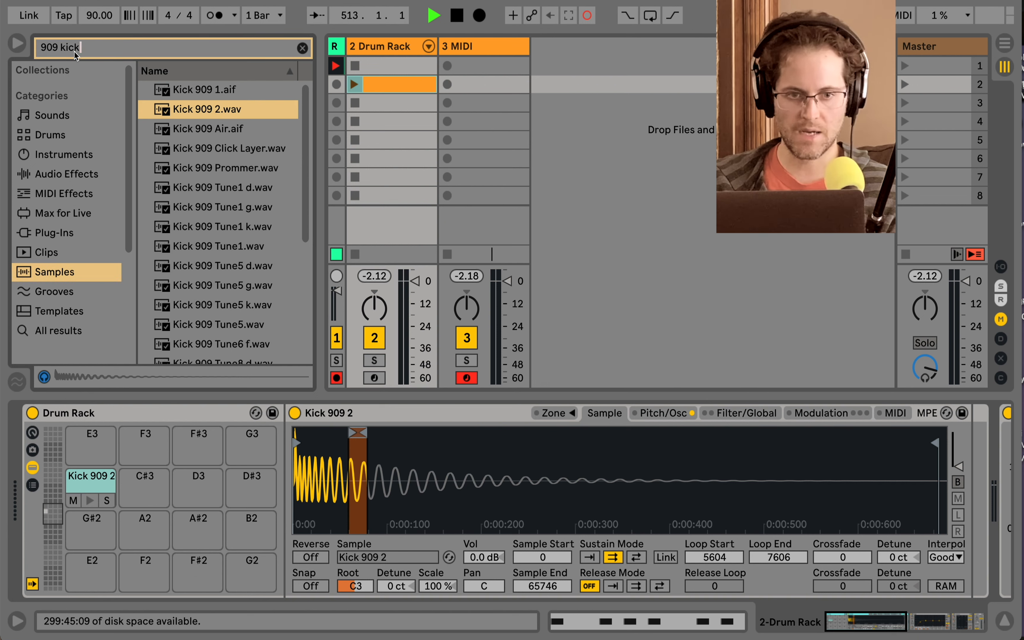
drag(223, 109, 145, 493)
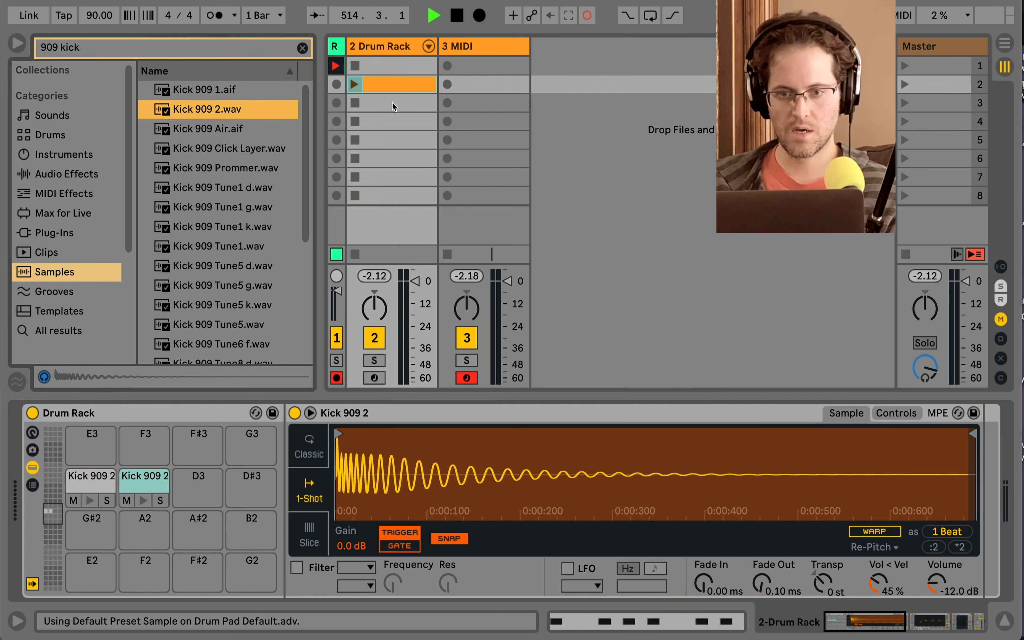
Delete all the notes from the Drum Rack clip in scene 2.
click(395, 92)
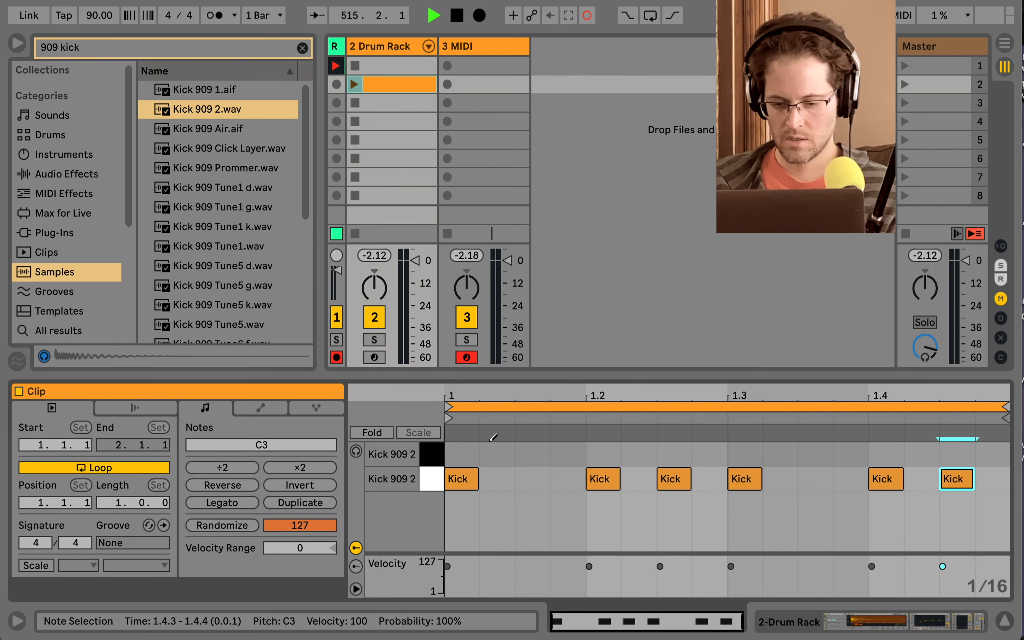
drag(478, 438, 870, 439)
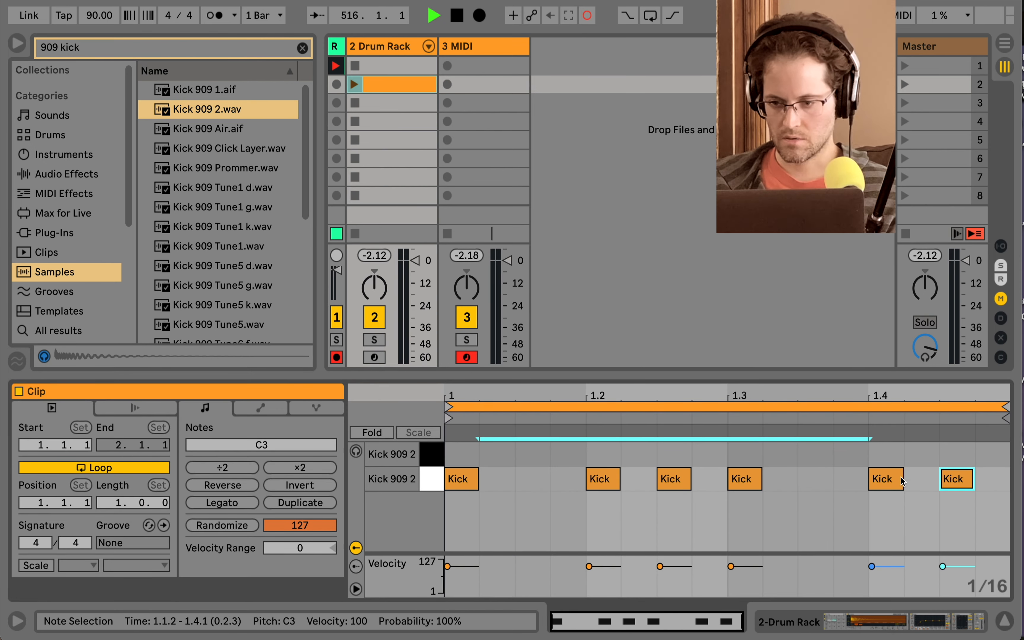
drag(816, 495, 460, 519)
key(Delete)
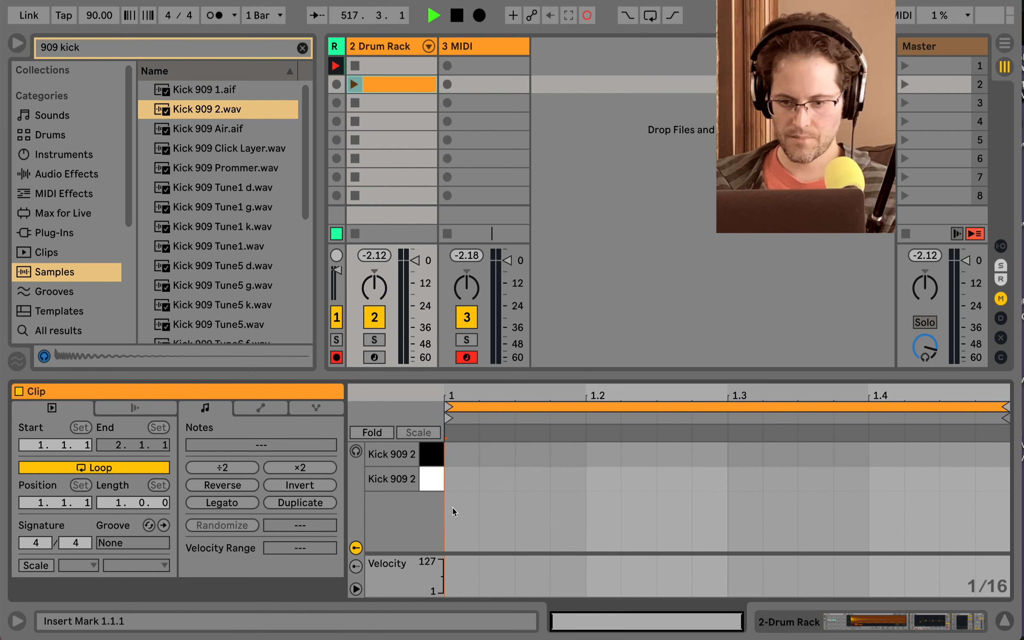
key(b)
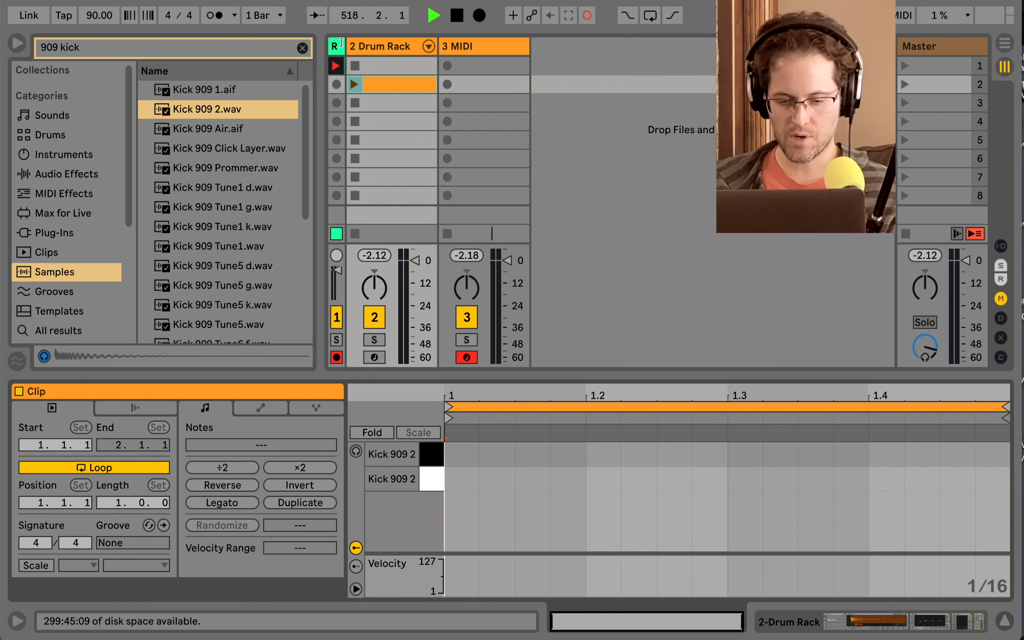
Rename the Drum Rack's C3 pad as 909 Long Kick.
key(shift+Tab)
click(93, 479)
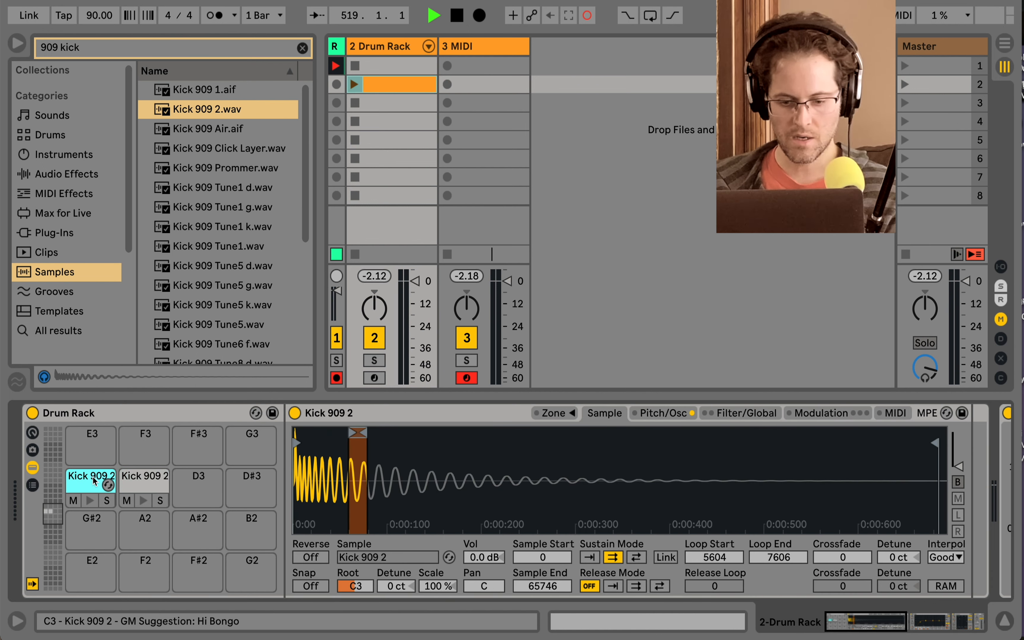
key(ctrl+r)
text(Kick)
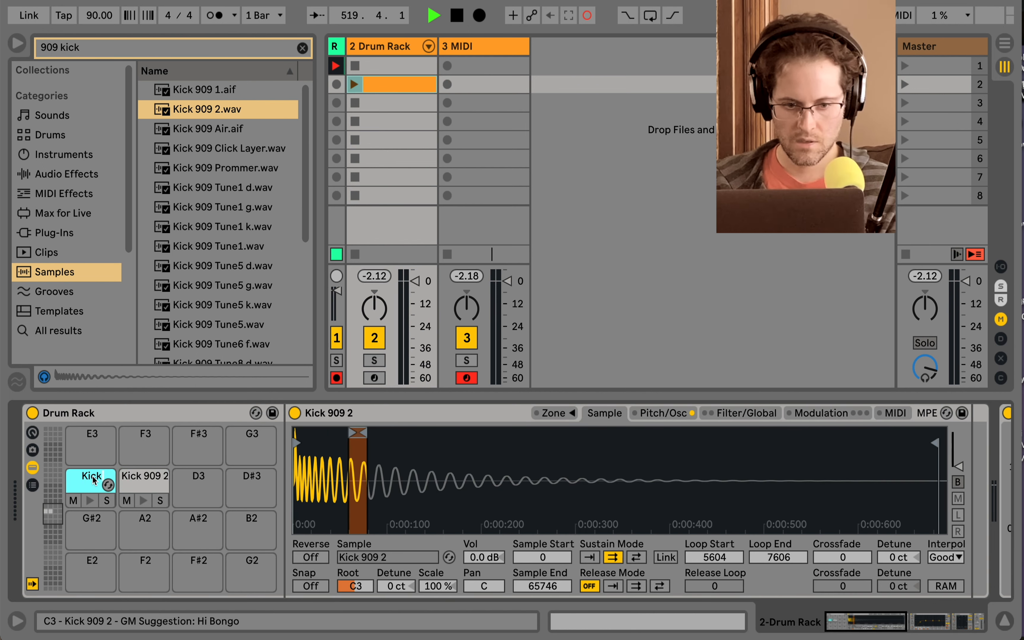
key(BackSpace)
key(BackSpace)
key(BackSpace)
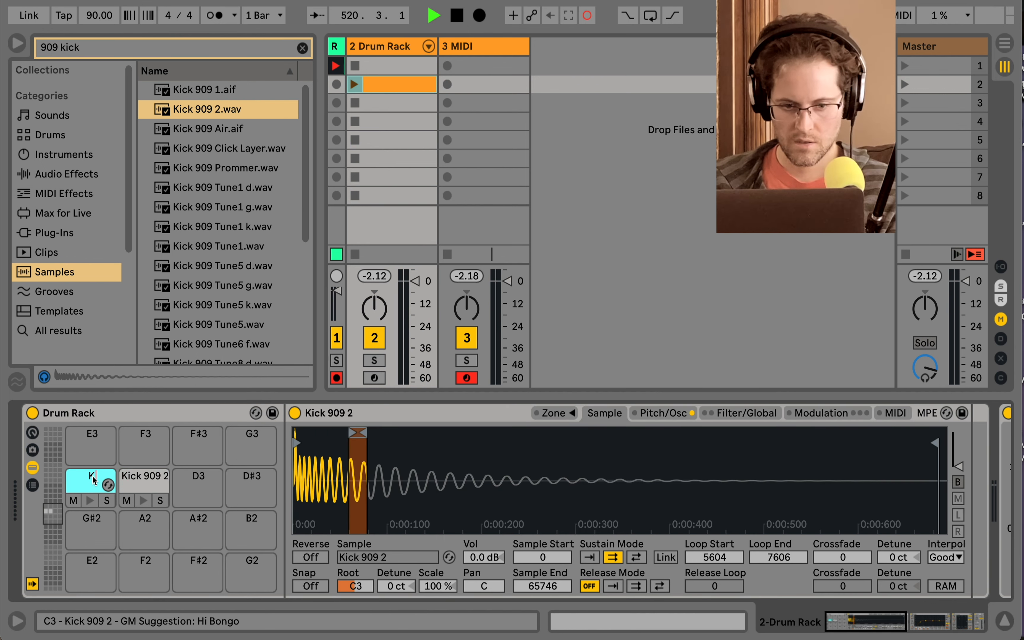
text(90)
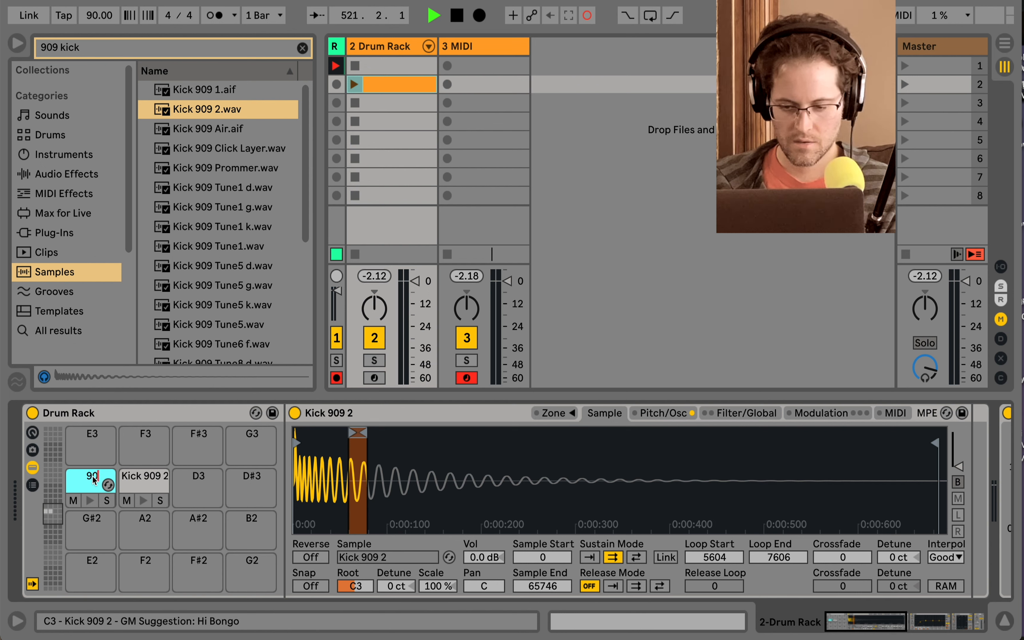
text(9 Long)
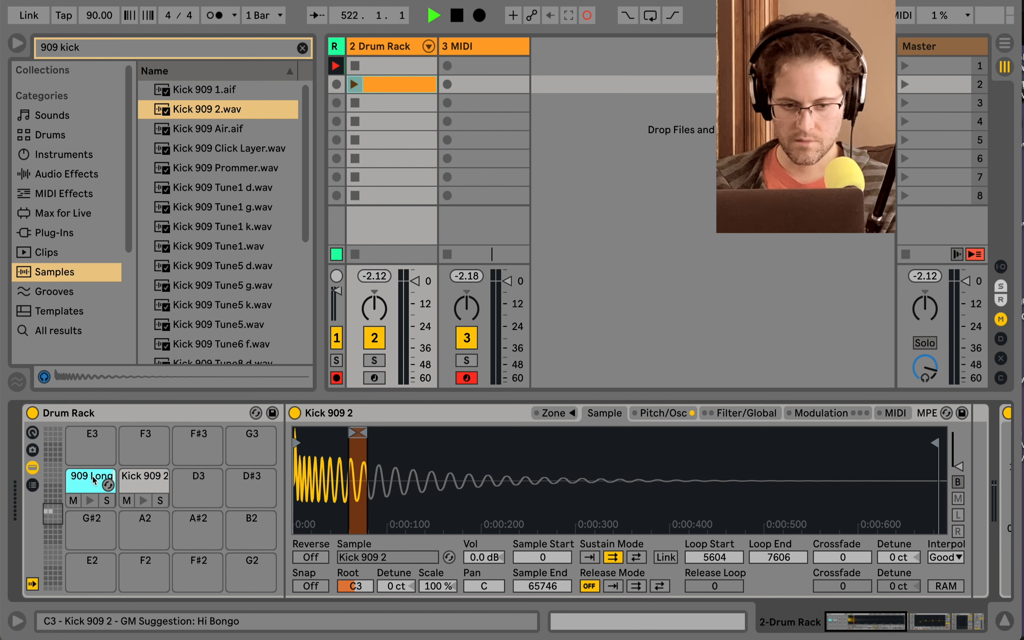
text( Kick)
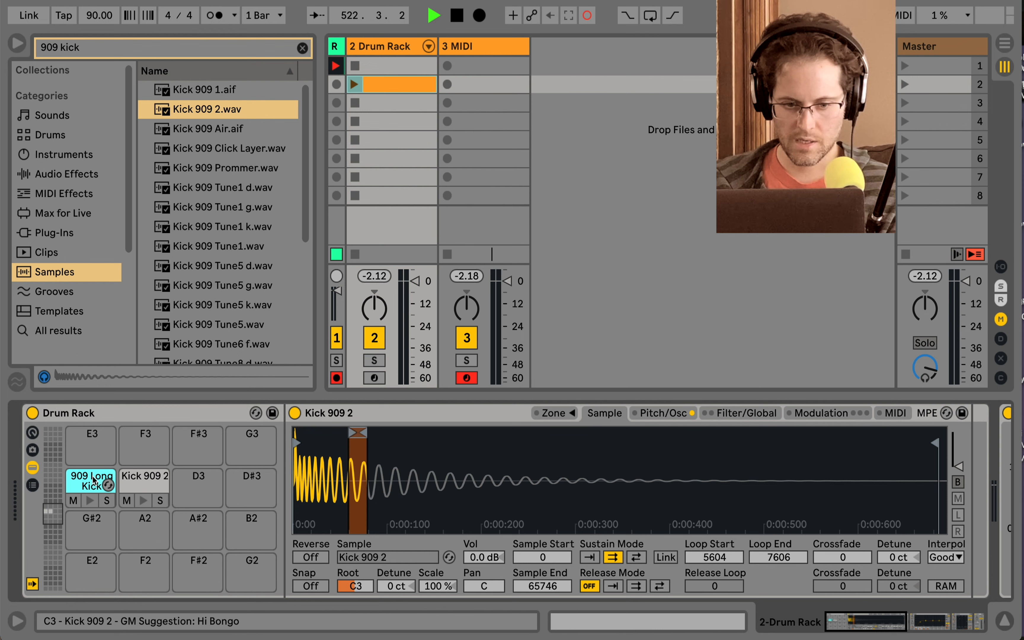
Rename the Drum Rack's C#3 pad as 909 short kick.
click(141, 483)
key(ctrl+r)
text(909 short)
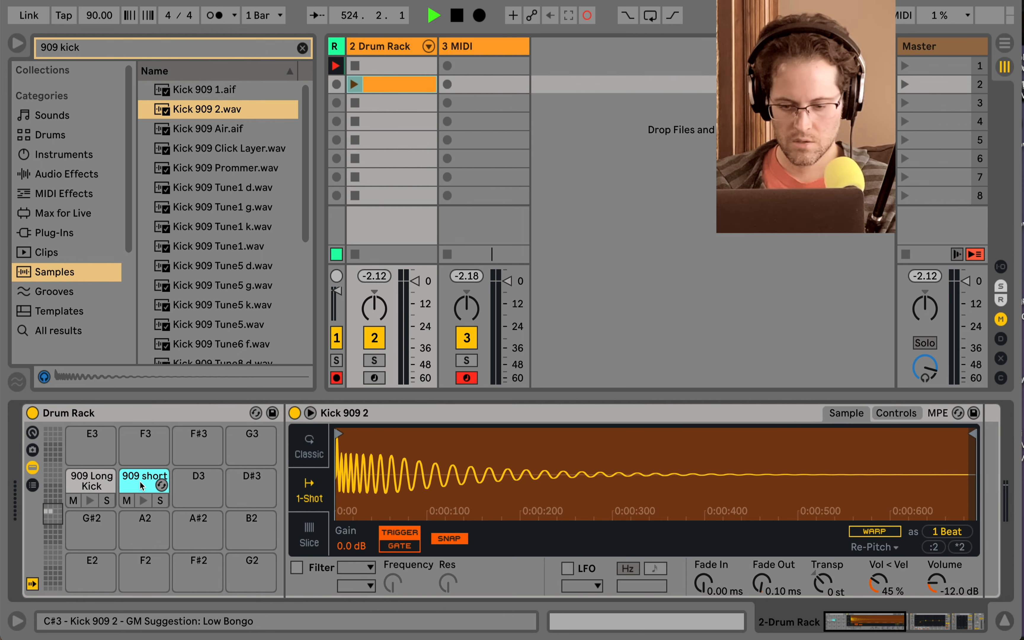
key(BackSpace)
key(BackSpace)
key(BackSpace)
key(BackSpace)
key(BackSpace)
text(punch)
key(BackSpace)
key(BackSpace)
key(BackSpace)
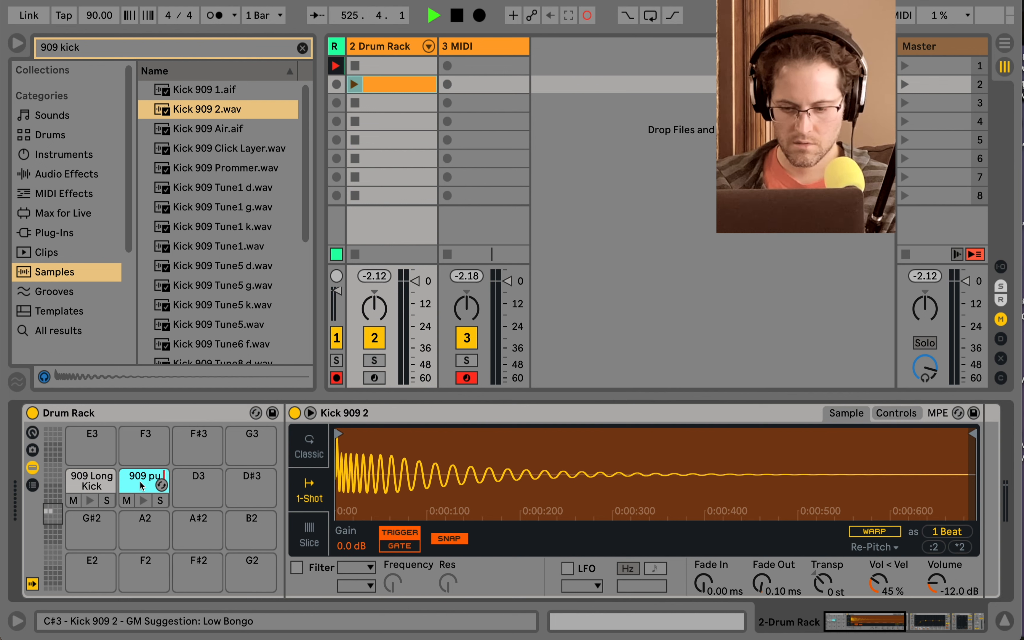
text(nch)
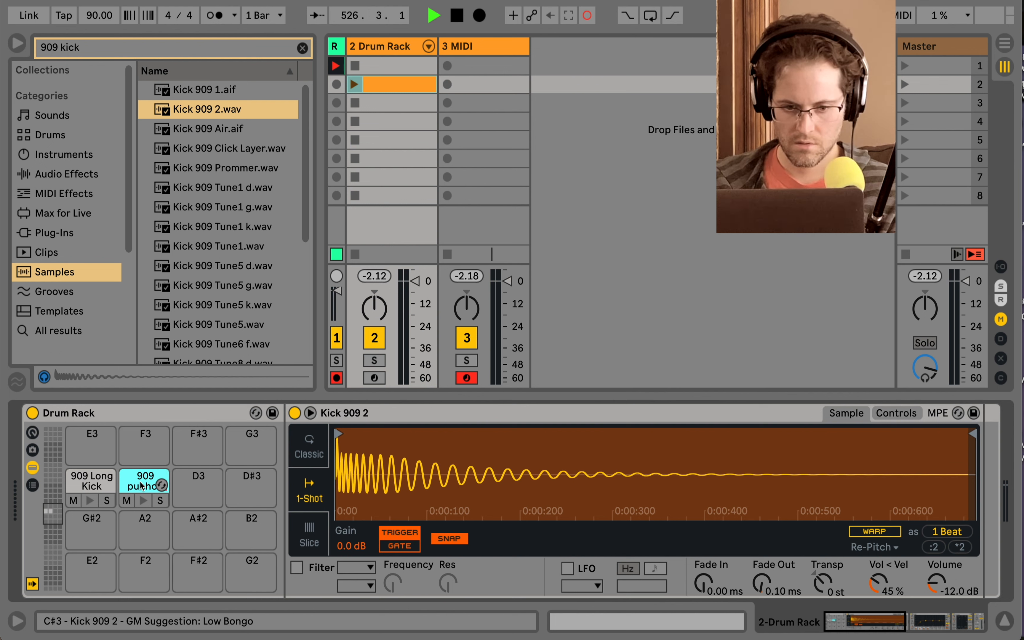
key(BackSpace)
key(BackSpace)
key(BackSpace)
key(BackSpace)
key(BackSpace)
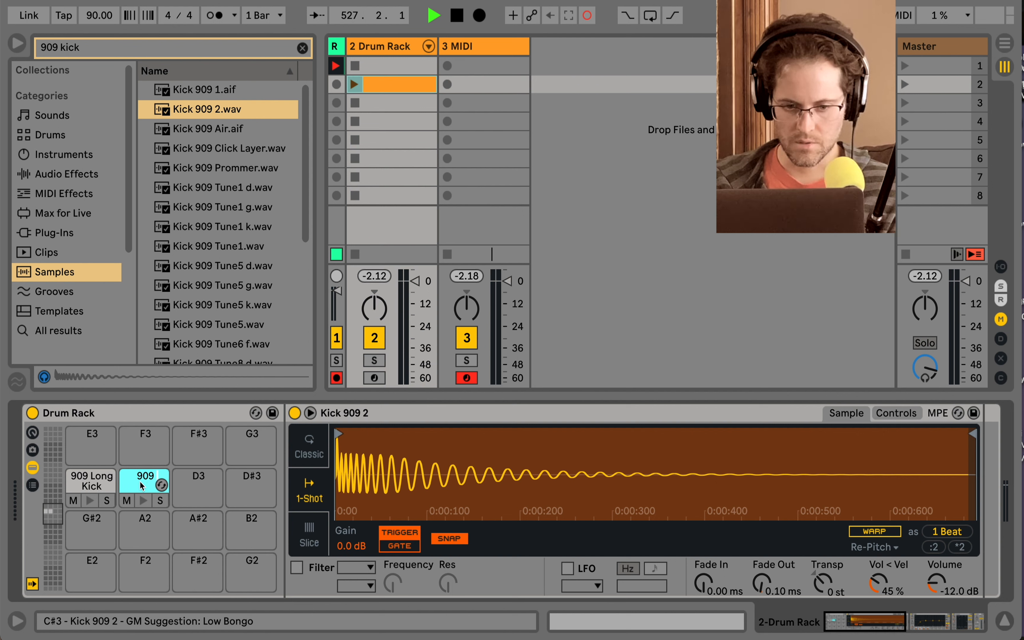
text(short kick)
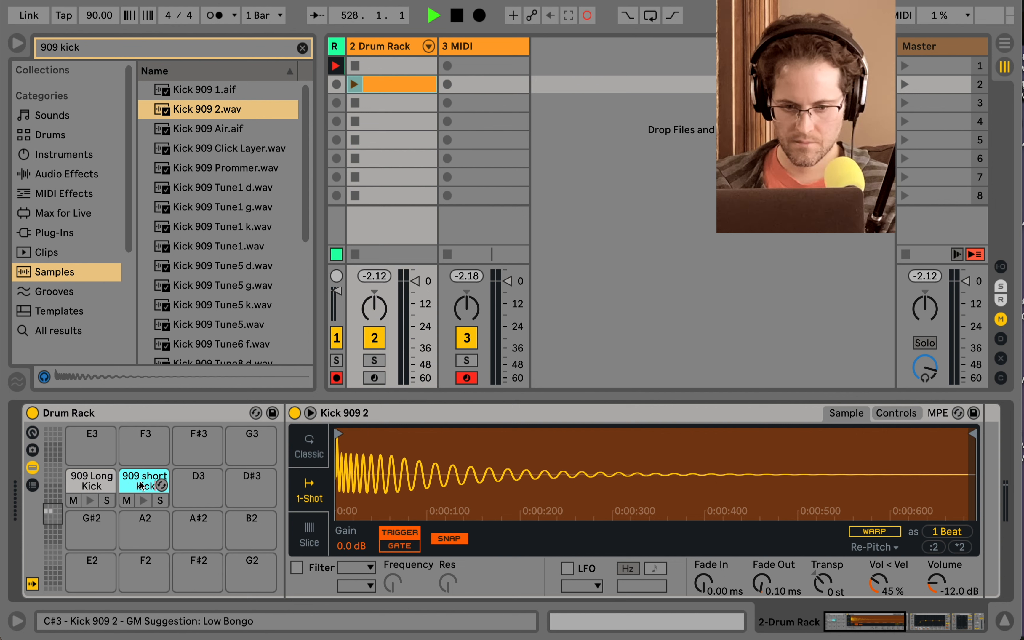
Open the scene 2 clip's notes, turn on note preview, audition the kicks and duplicate the loop to two bars.
click(395, 86)
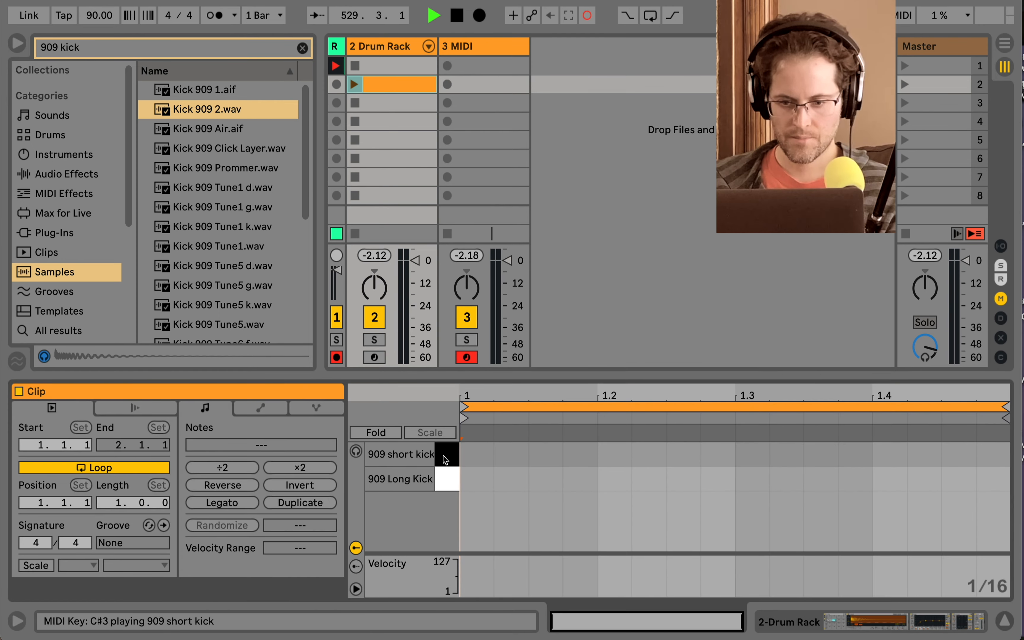
click(356, 451)
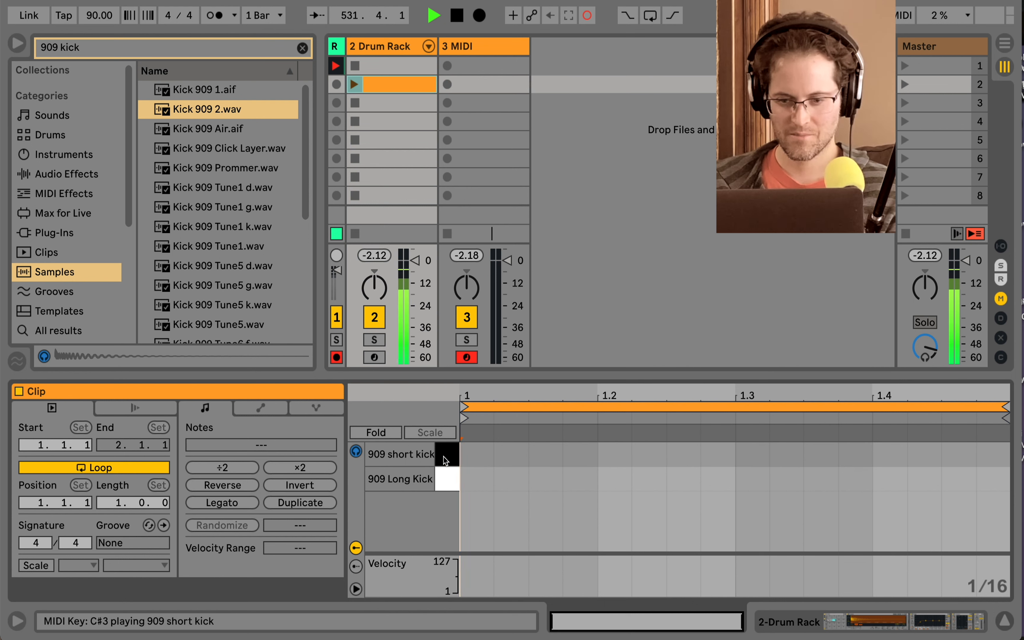
click(445, 479)
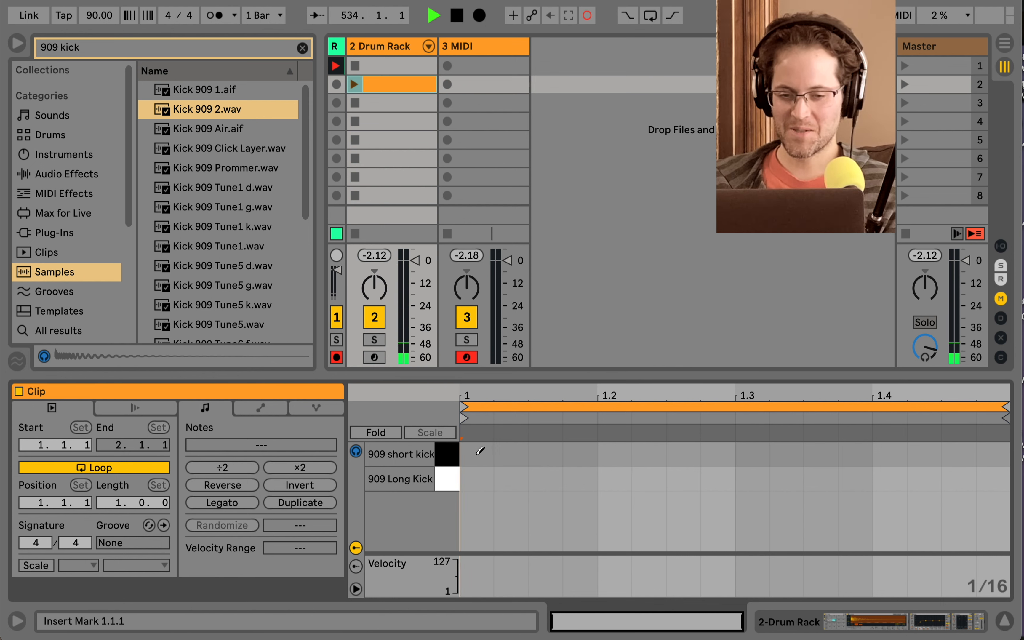
click(321, 503)
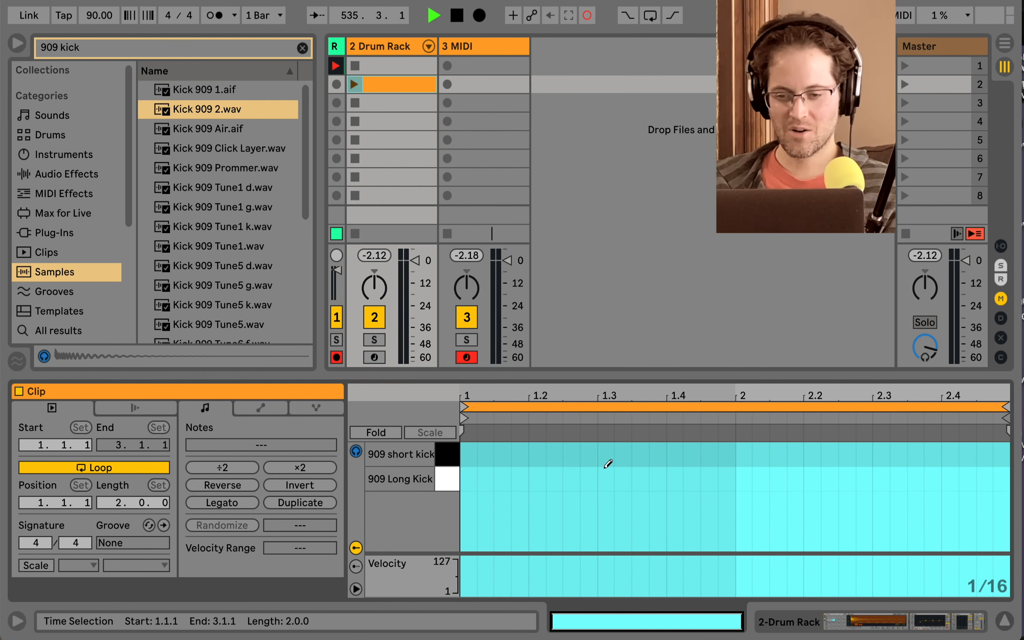
Add 909 short kick notes at 1.1.1, 1.1.3 and 1.2.3 and launch the Drum Rack clip.
click(475, 451)
click(502, 452)
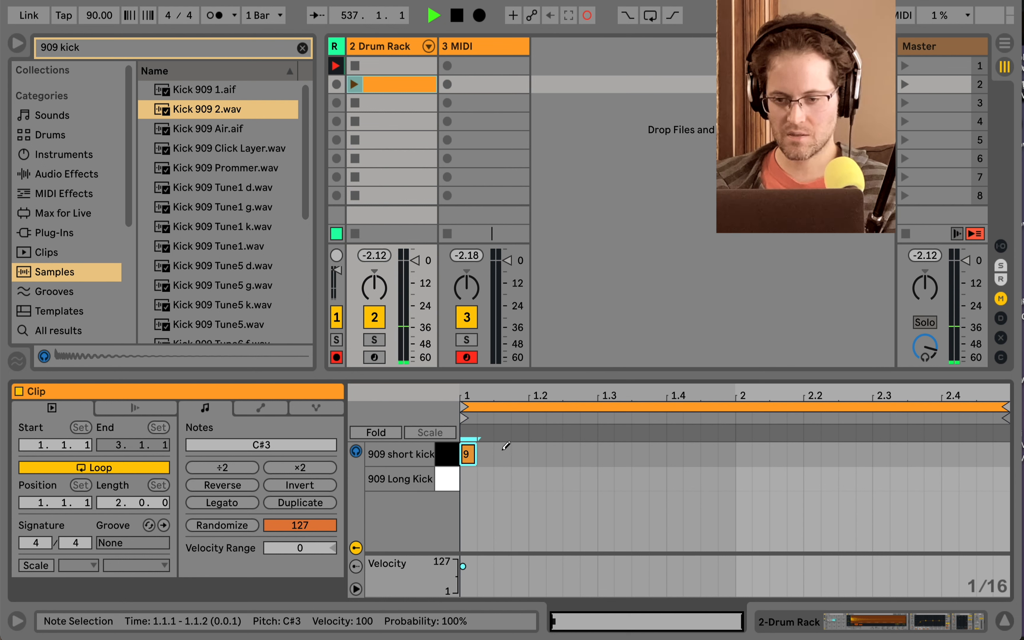
click(563, 449)
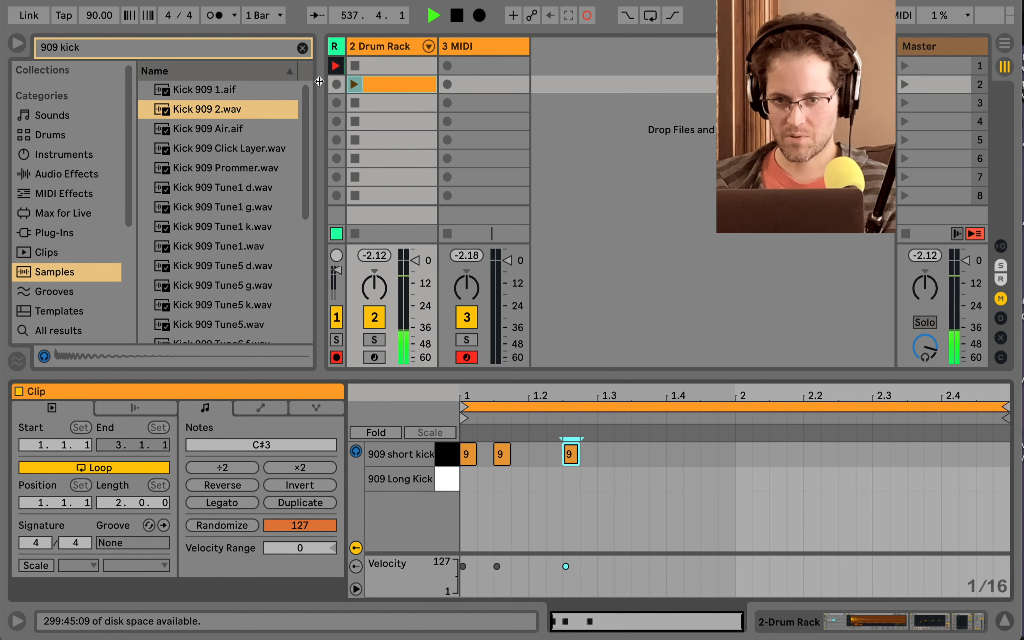
click(354, 84)
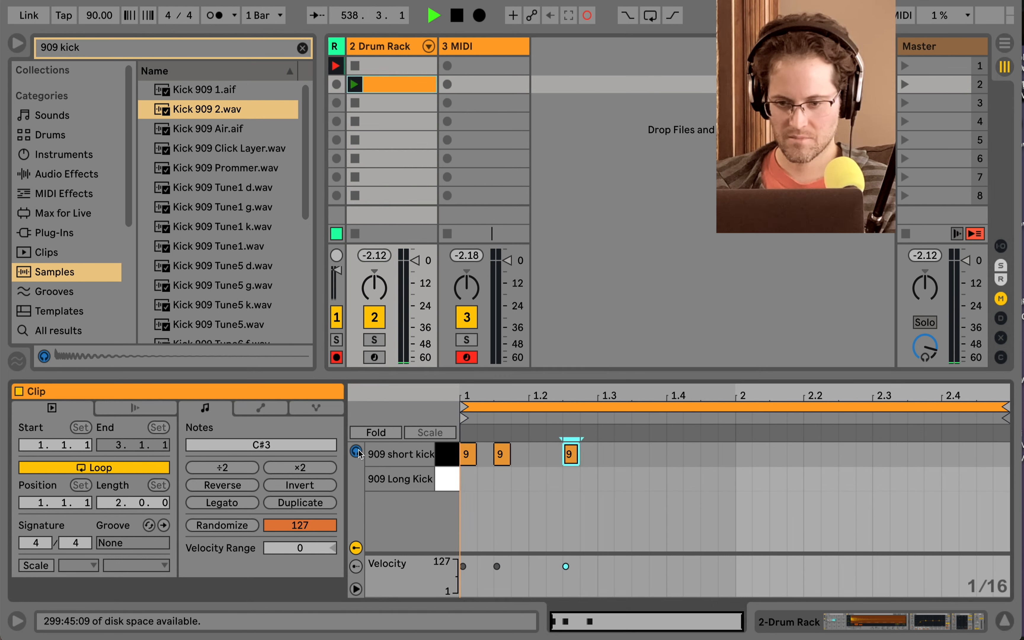
Add 909 Long Kick notes at 1.3.1 and 2.1.1 and short kicks at 1.4.1 and 1.4.3, leaving no short kick at 2.1.1.
click(610, 474)
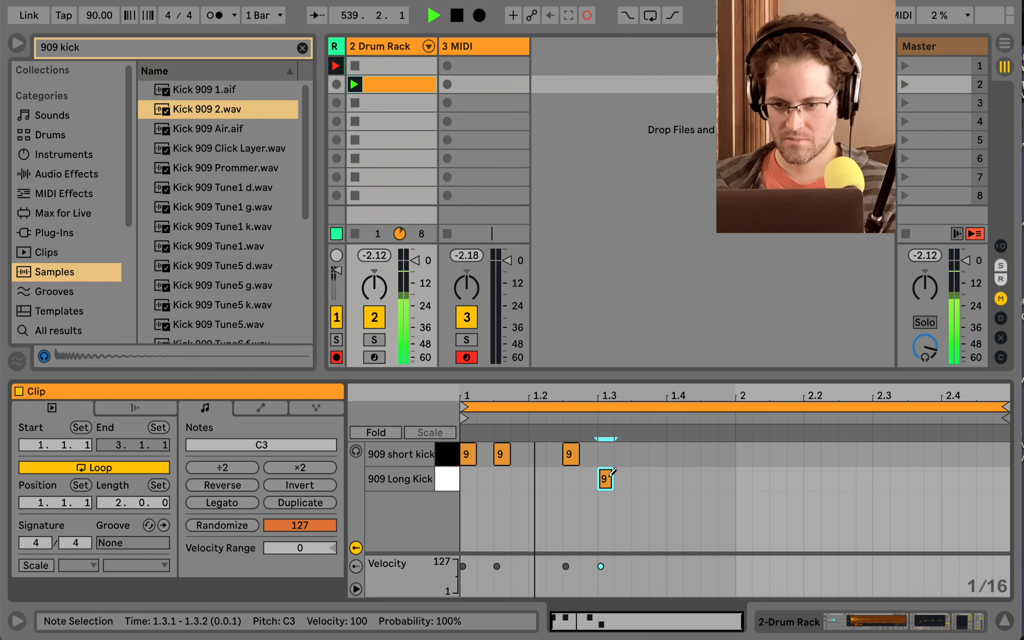
click(673, 453)
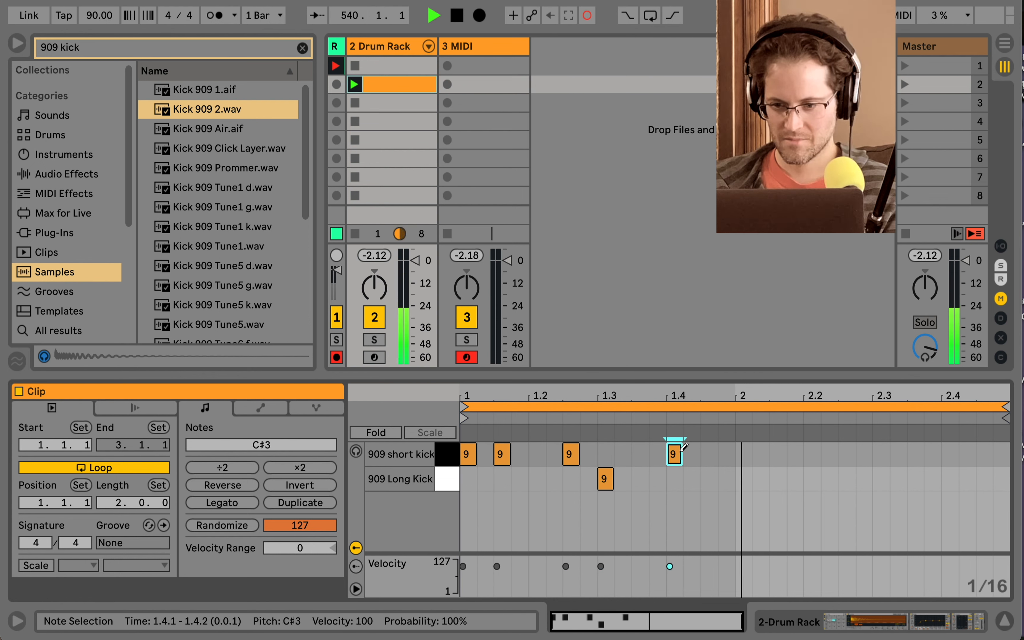
click(709, 453)
click(742, 454)
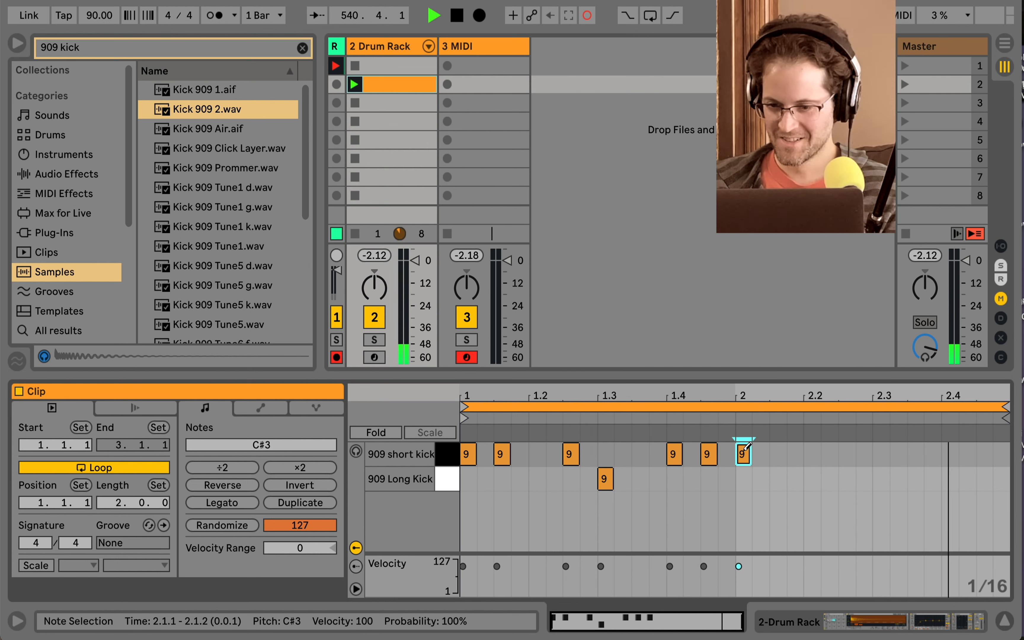
click(747, 473)
click(745, 454)
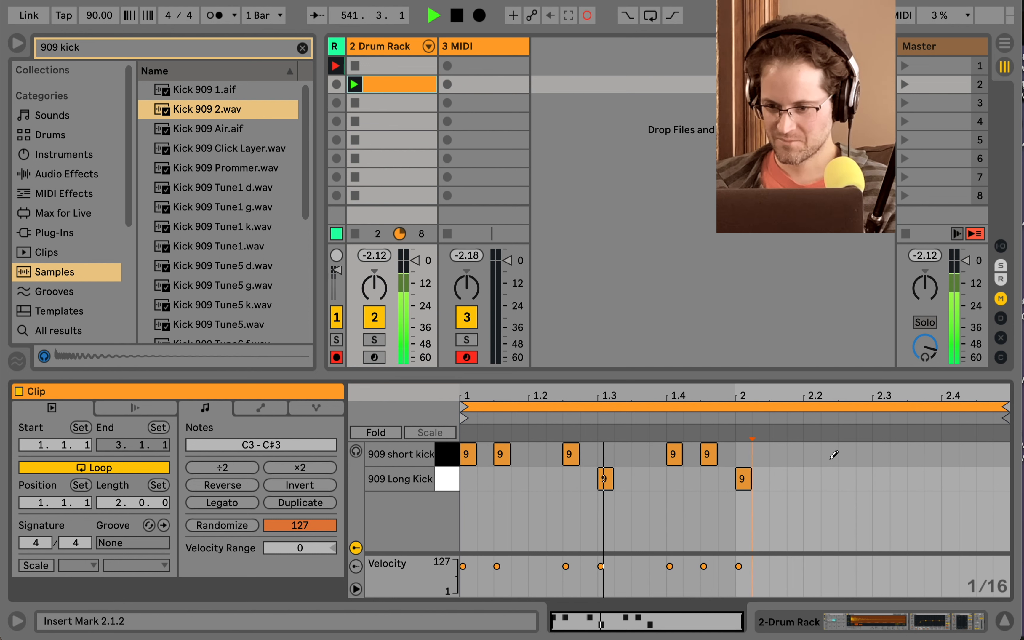
Add 909 Long Kick notes at 2.2.3 and 2.4.3 and 909 short kick notes at 2.3.1 and 2.3.4.
click(848, 479)
click(880, 453)
click(932, 454)
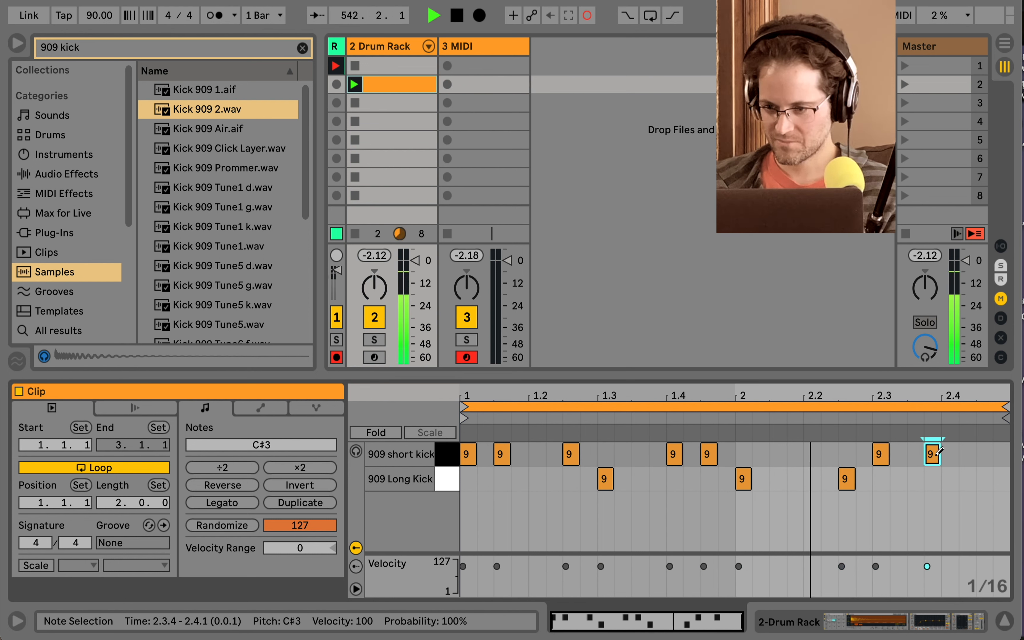
click(983, 478)
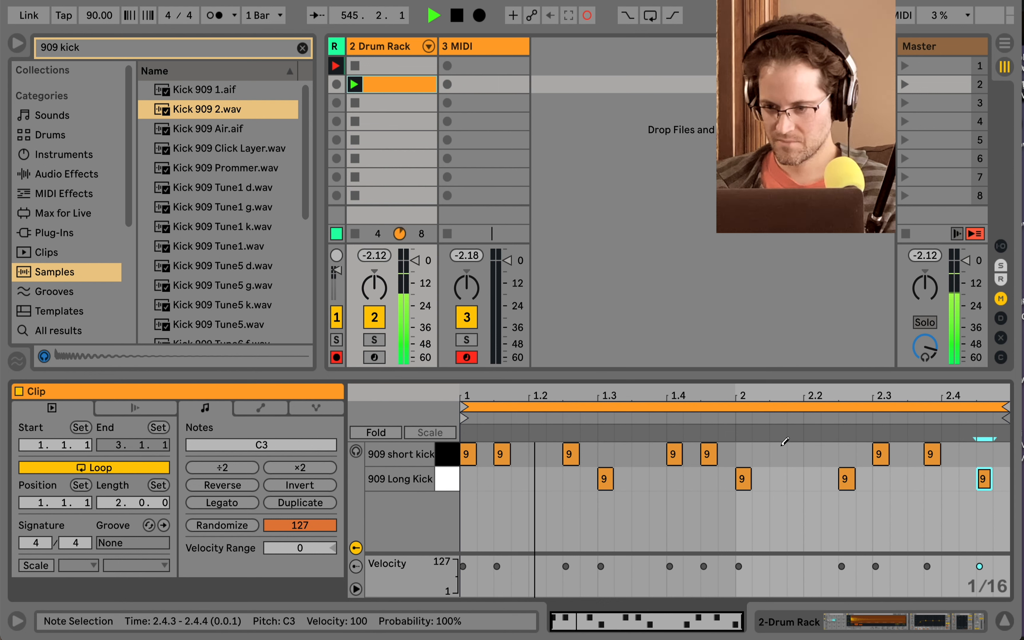
Swap the kicks in bar 2 so the short kick plays at 2.2.3 and the long kick at 2.3.1.
click(849, 450)
click(846, 478)
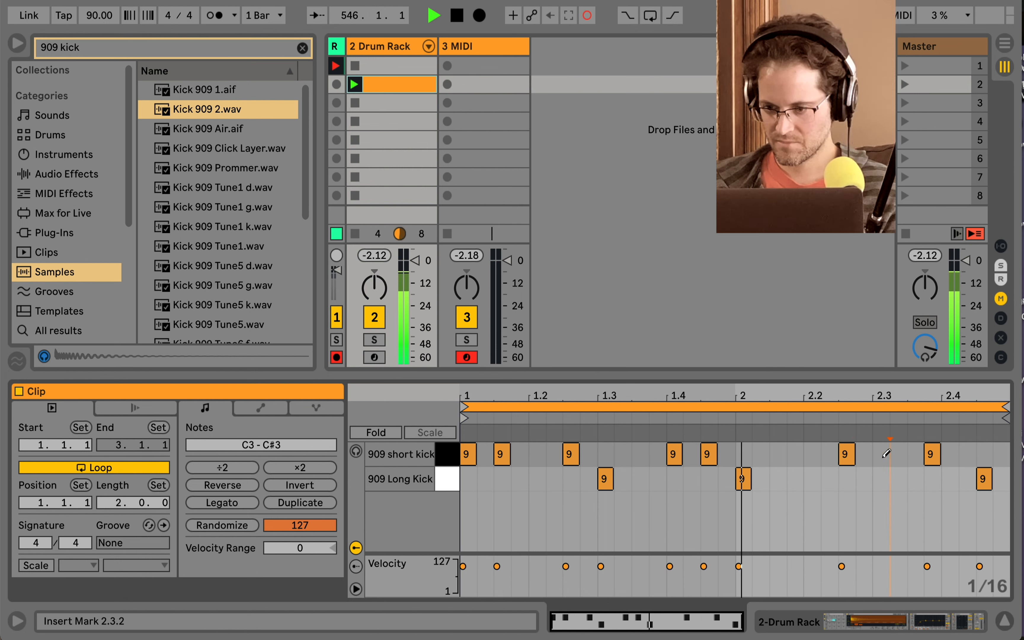
click(879, 453)
click(883, 477)
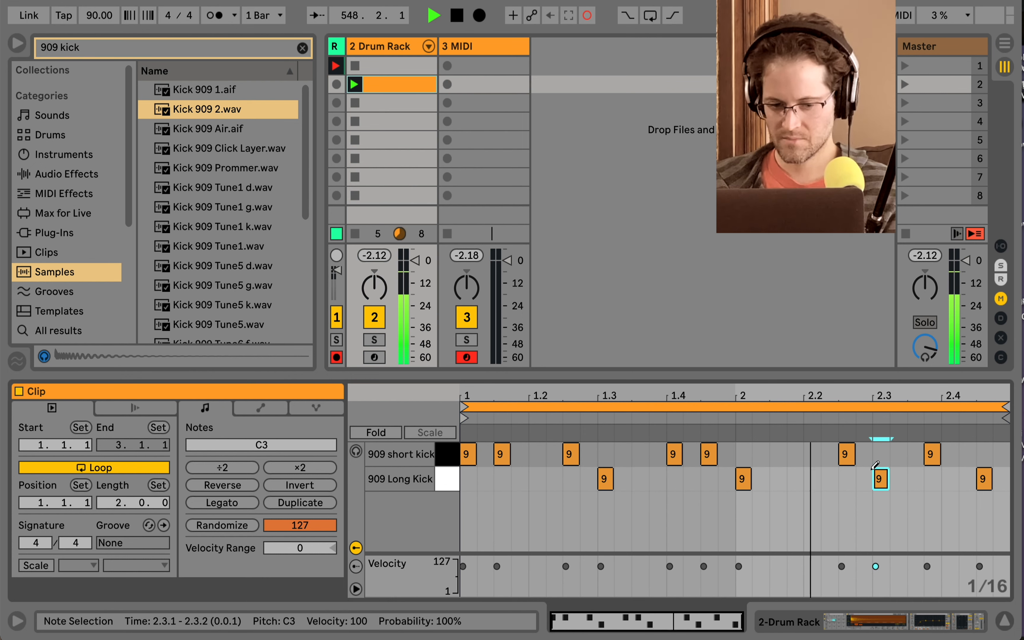
Show the Drum Rack's chain list with its input and output settings and assign both kick chains to choke group 13.
key(shift+Tab)
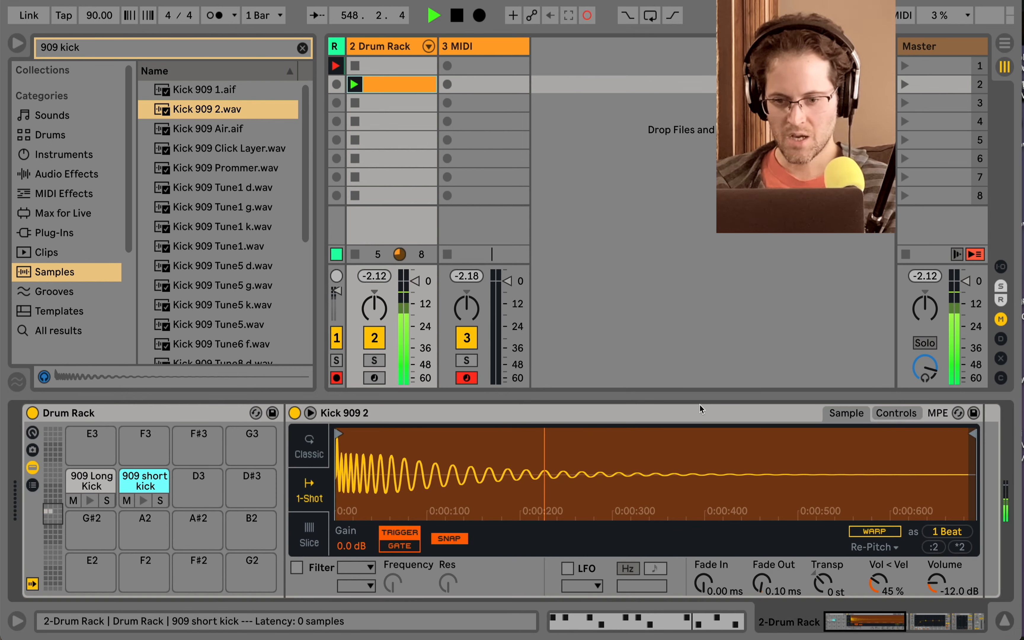
click(40, 486)
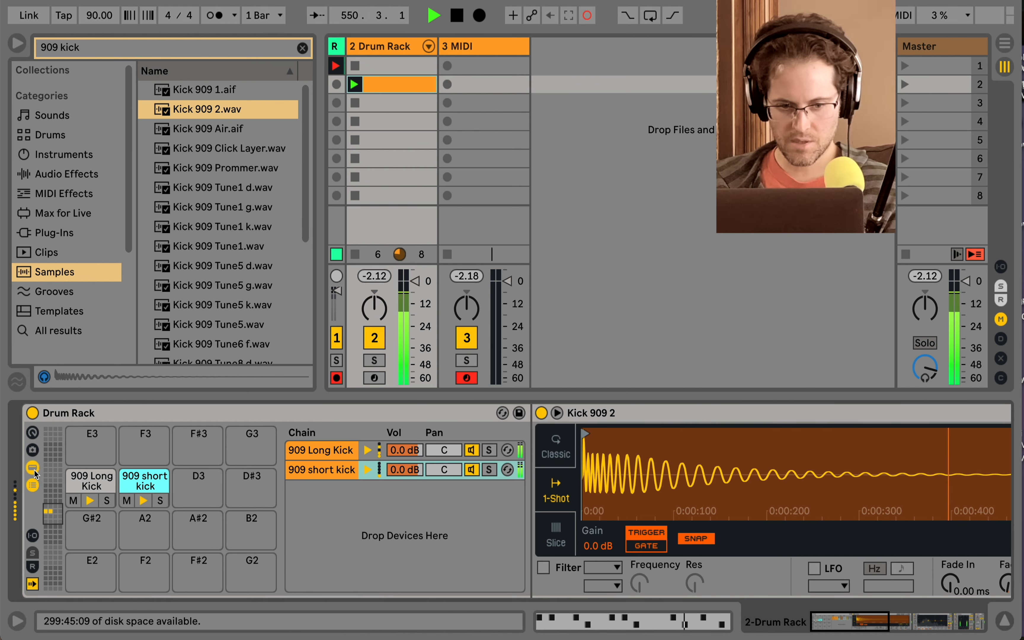
click(34, 536)
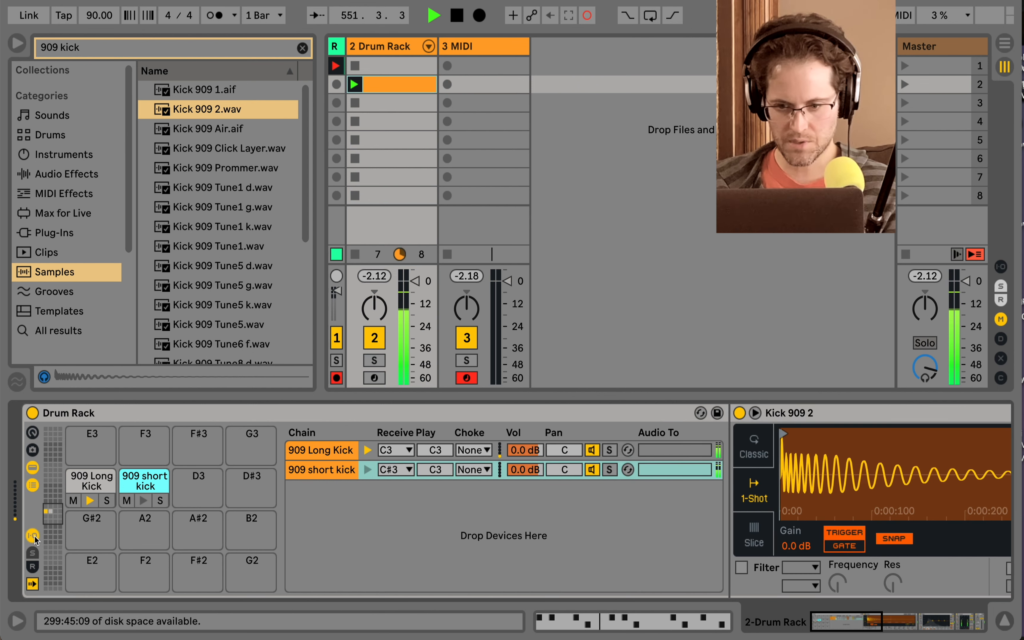
click(472, 450)
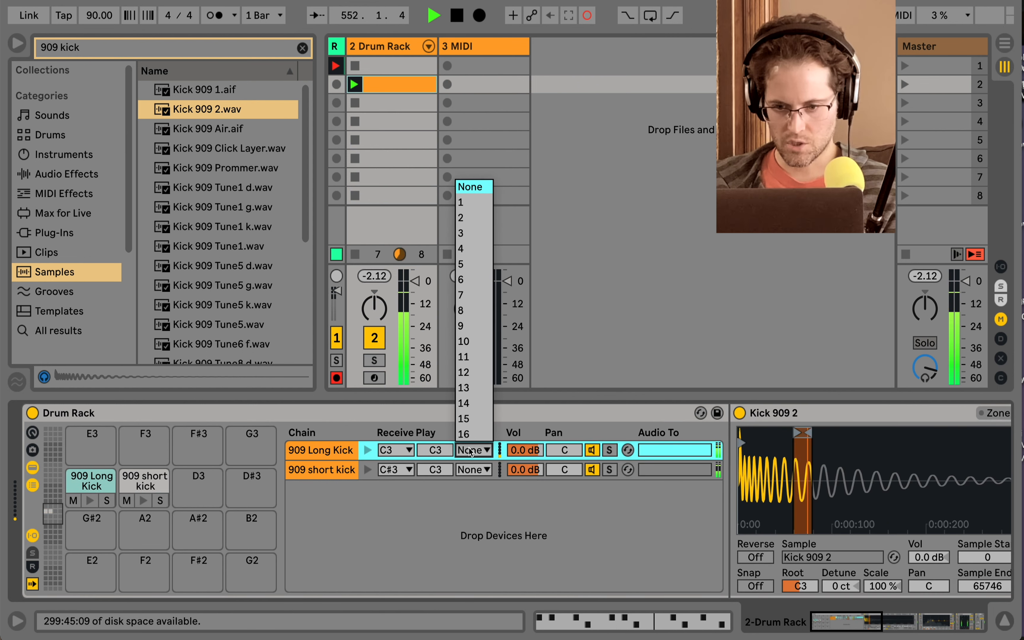
click(469, 388)
click(477, 469)
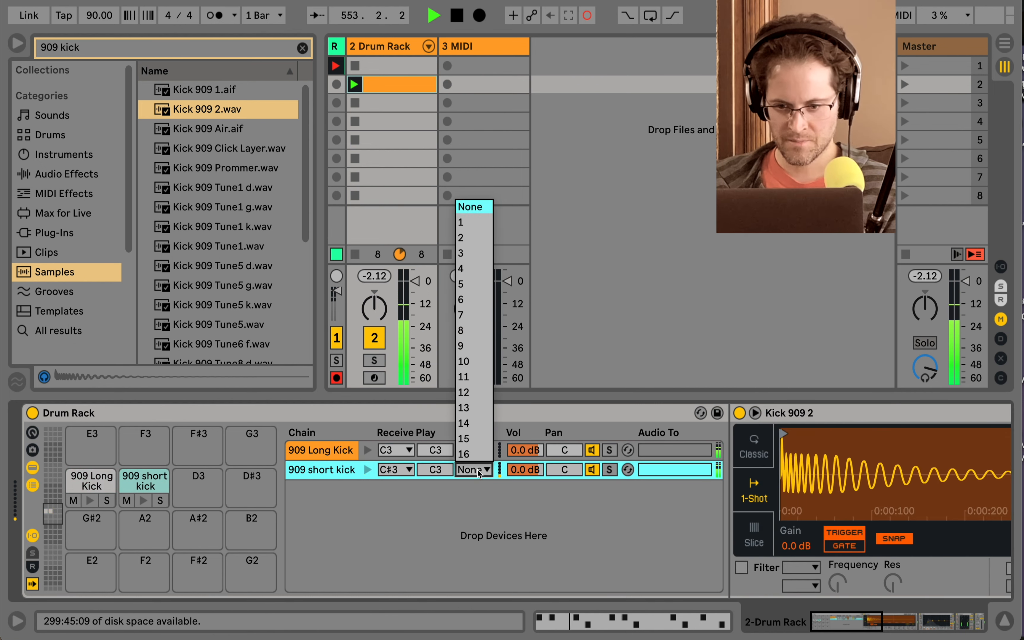
click(477, 411)
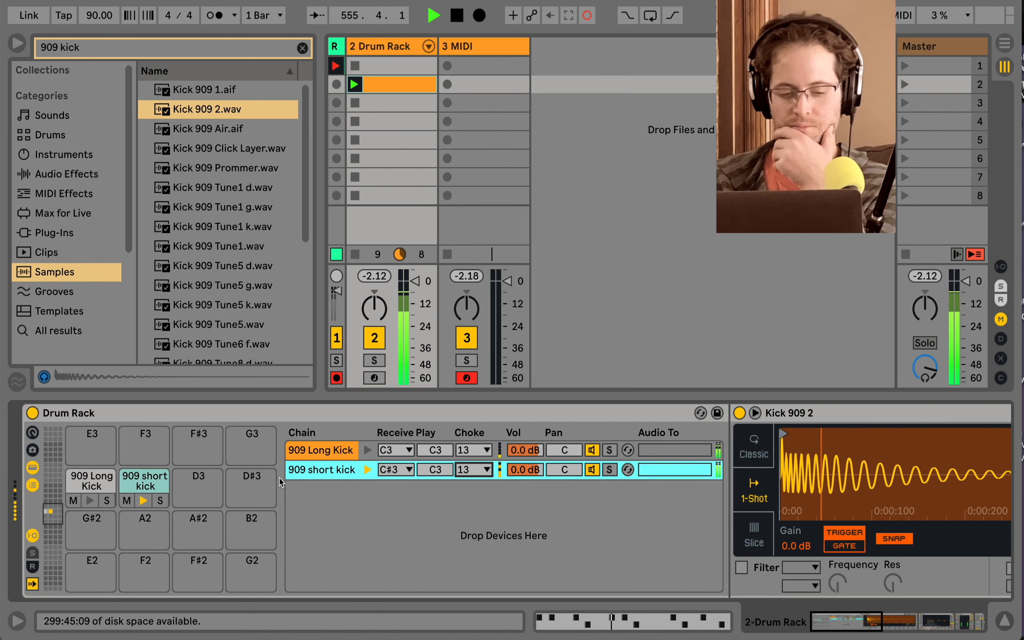
Check the two-bar kick pattern's notes during playback, stop the Drum Rack clip and return to its devices.
key(shift+Tab)
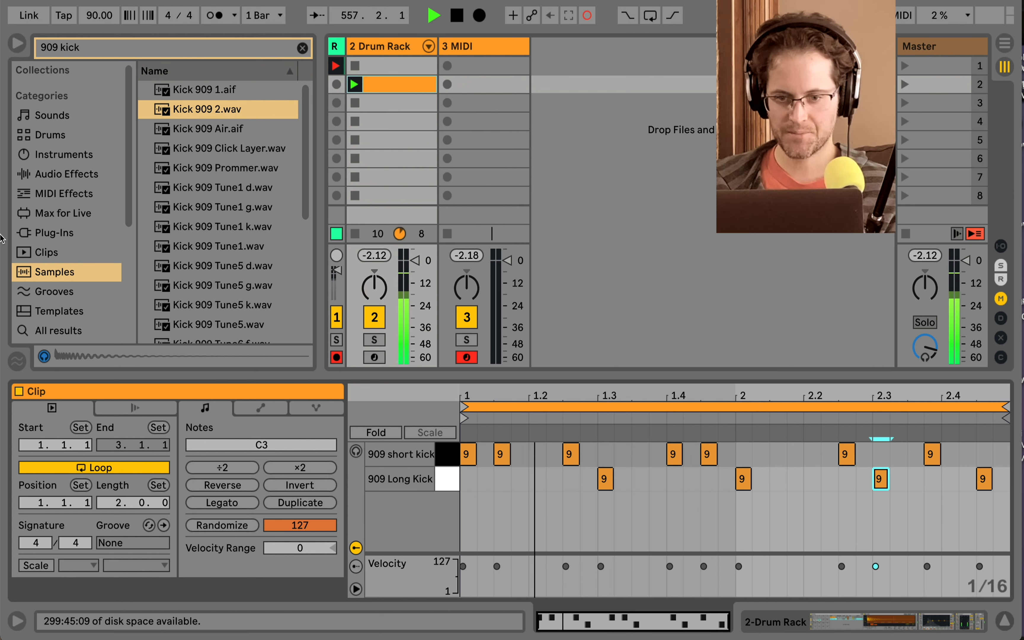
click(355, 233)
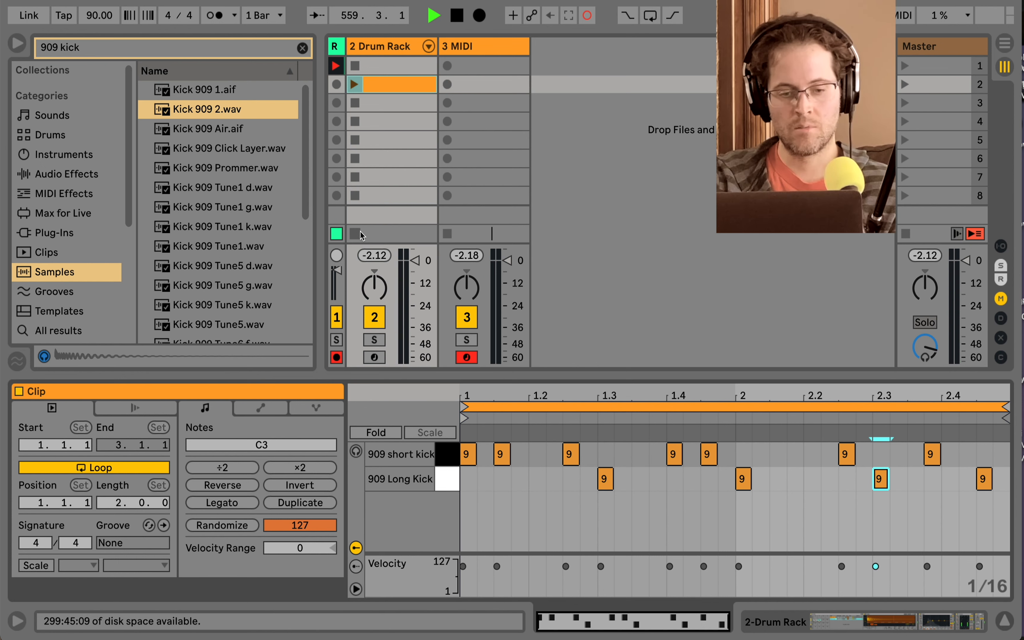
key(shift+Tab)
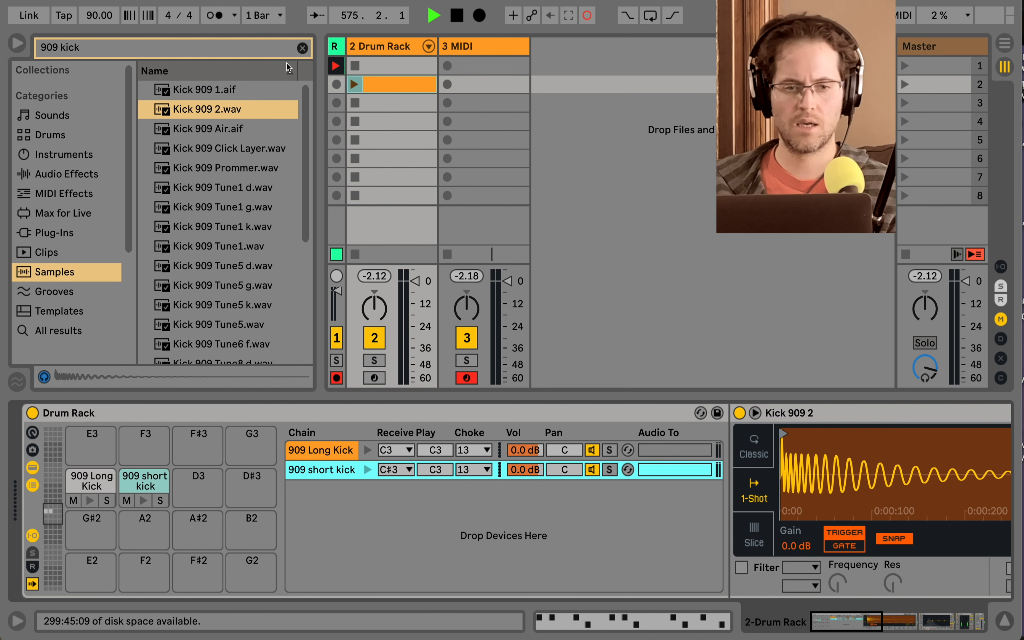
Search the samples for "808 snare" and delete the 3 MIDI track.
click(88, 48)
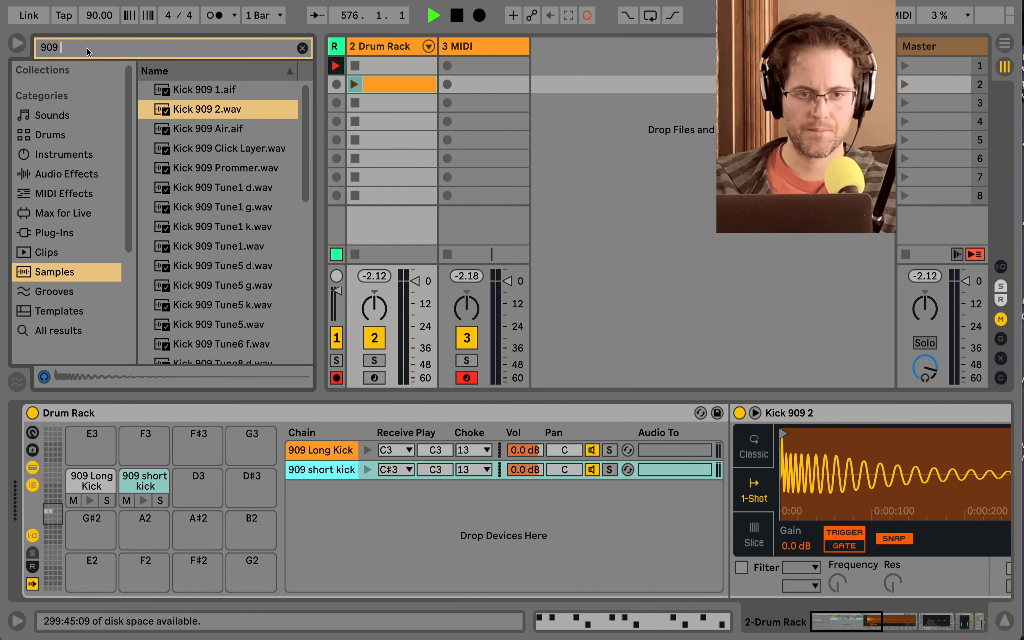
key(super+a)
text(808 snare)
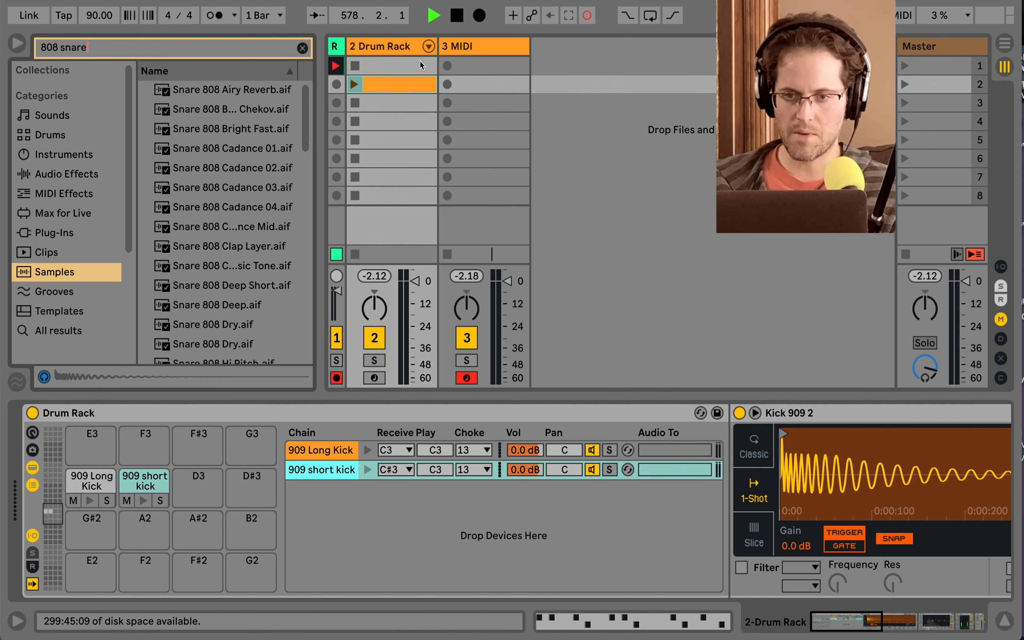
click(465, 51)
key(Delete)
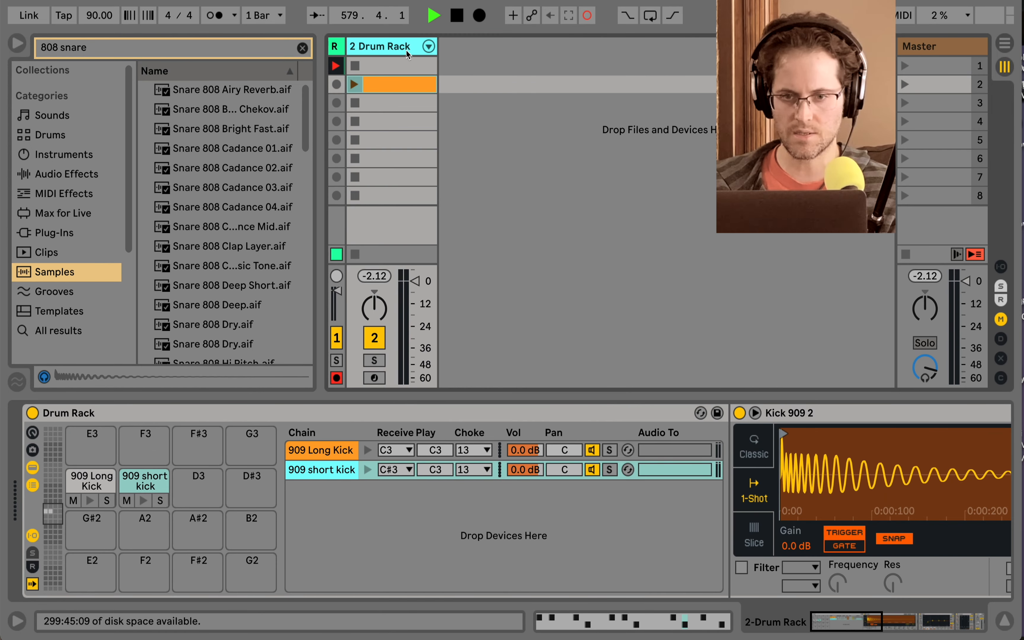
Audition 808 snare samples from the search results, including Bright Fast, Deep, Snare 808.wav and Snare-808-Tone1.
click(220, 128)
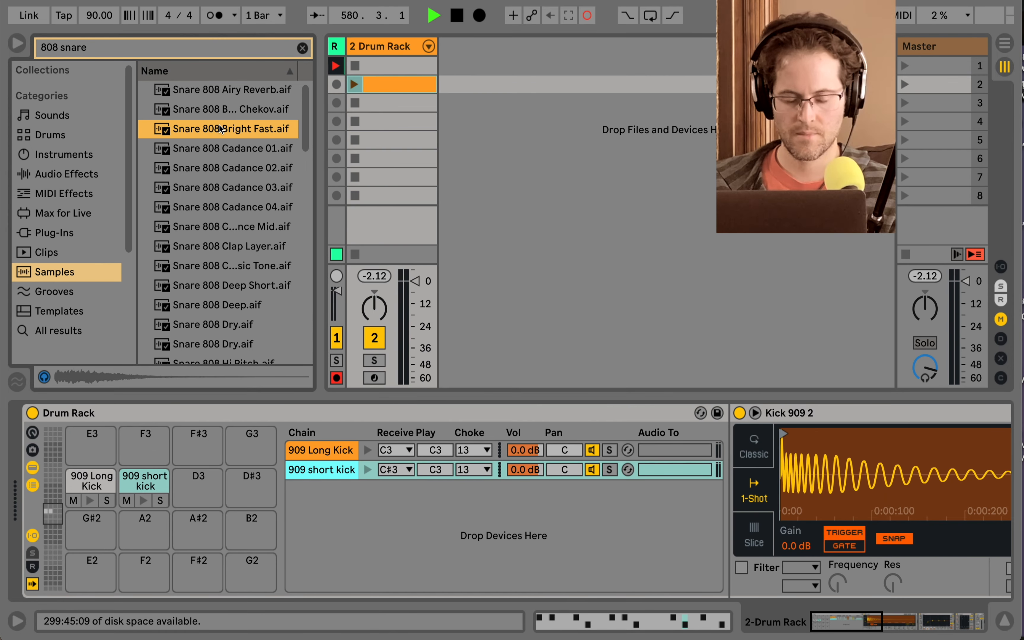
scroll(220, 127, down, 2)
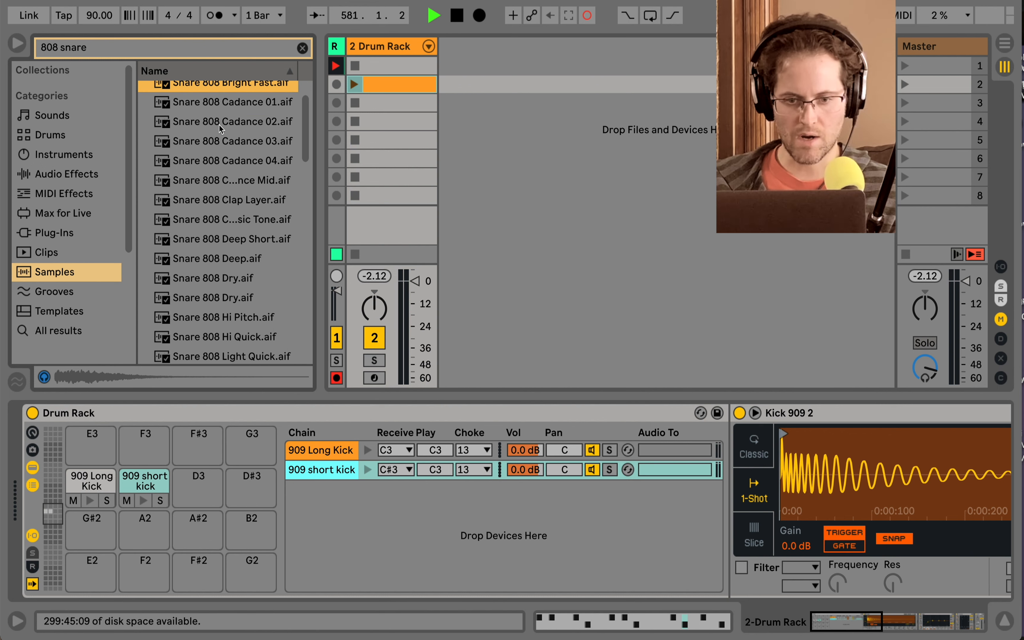
click(215, 263)
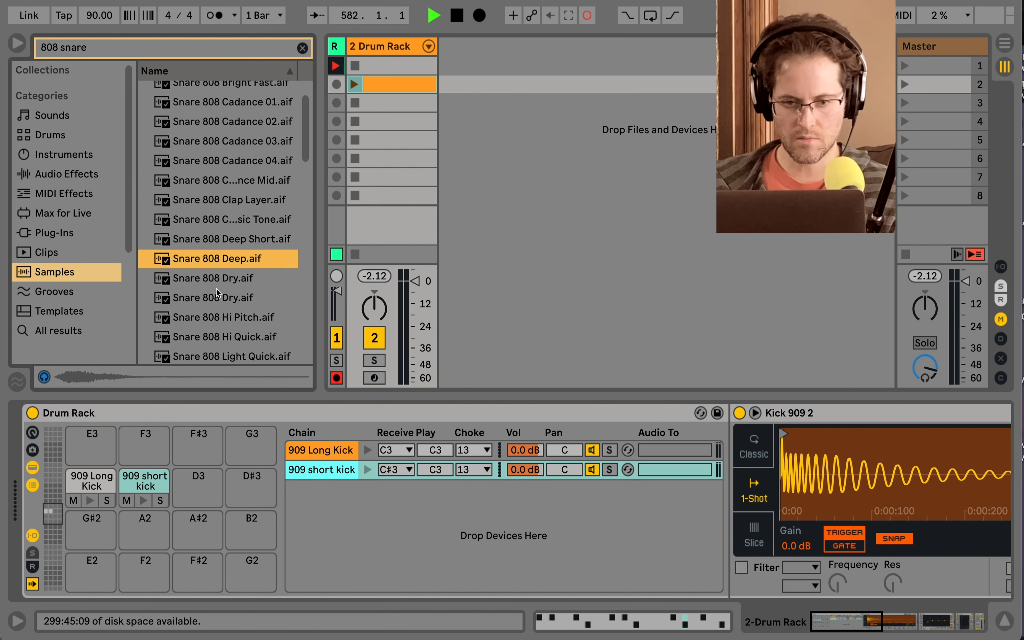
scroll(215, 289, down, 9)
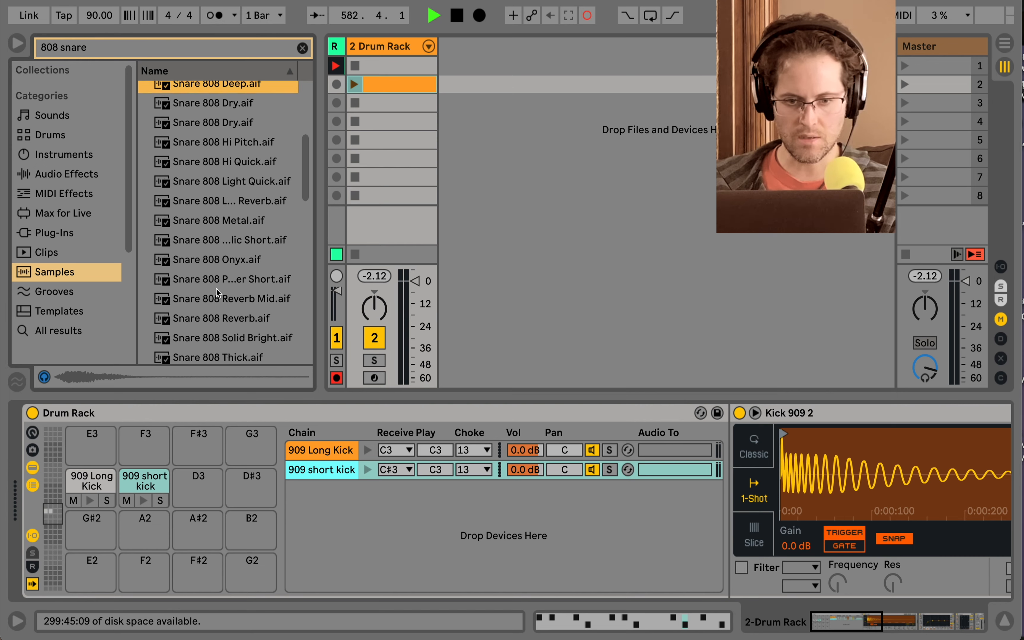
scroll(215, 289, down, 15)
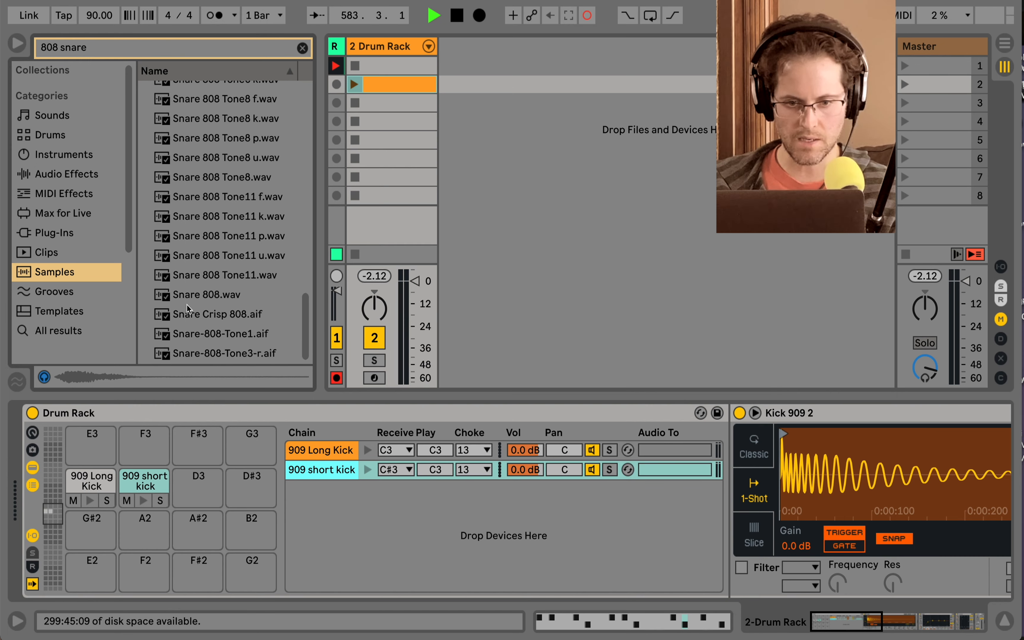
click(194, 298)
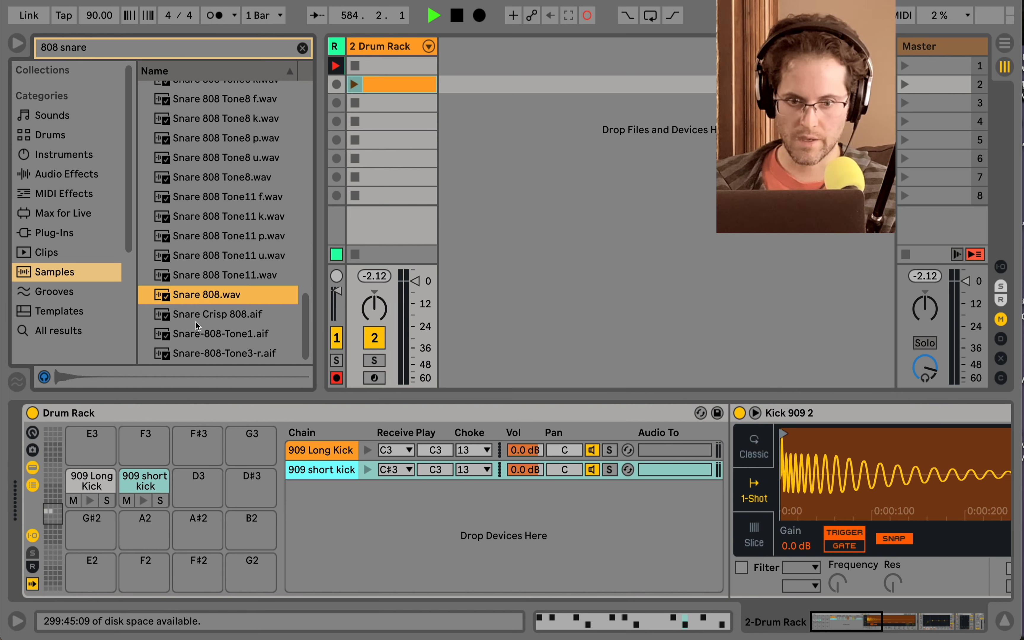
key(Down)
key(Down)
key(Down)
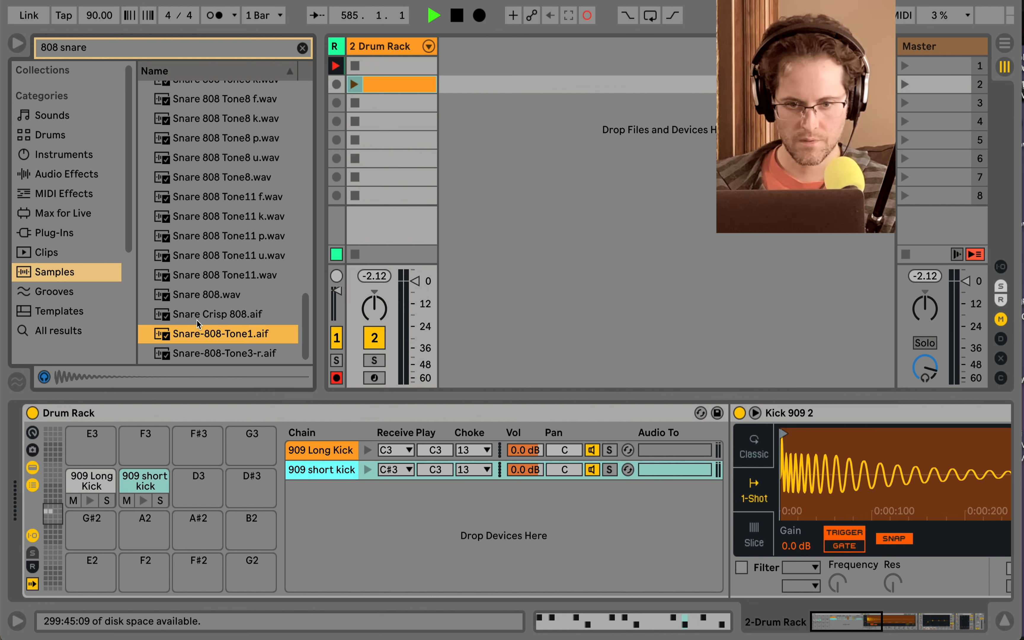
key(Up)
scroll(197, 320, up, 2)
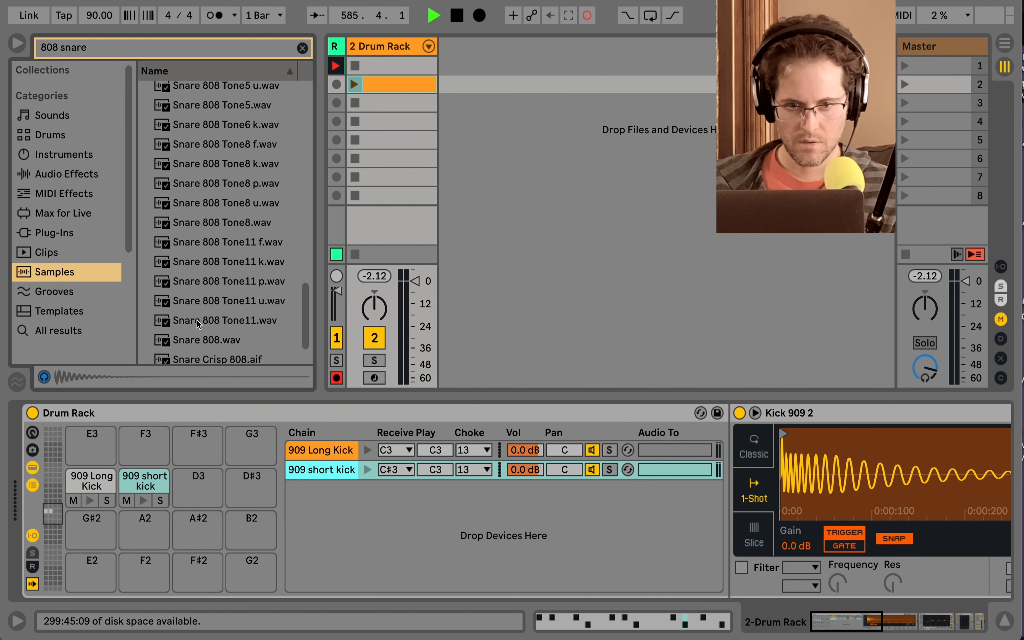
scroll(197, 320, up, 6)
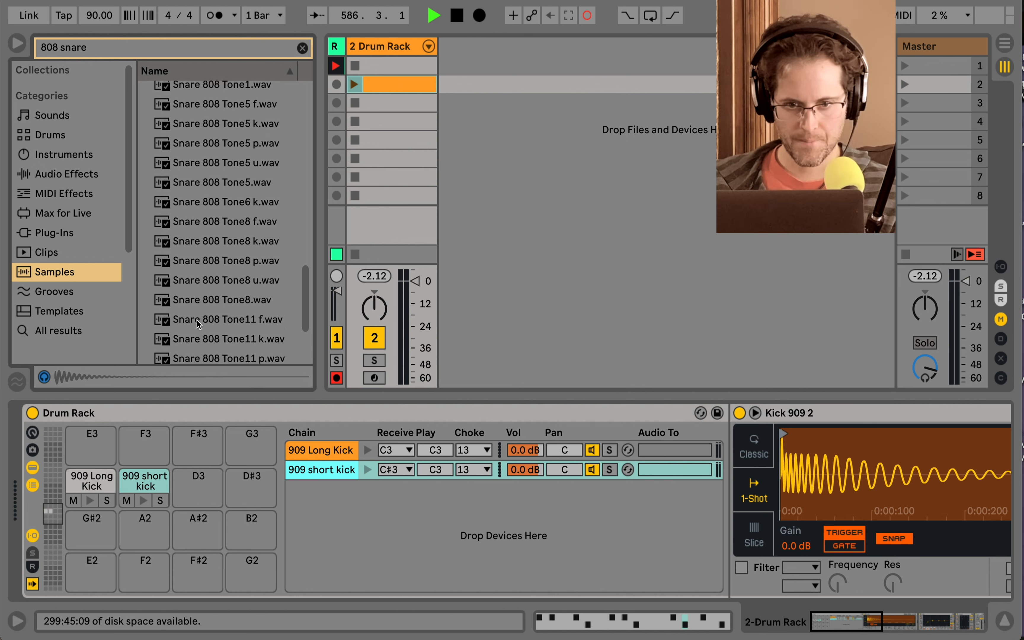
Audition the Tone8 and Tone5 snare samples and load Snare 808 Tone5 p.wav onto the Drum Rack's D3 pad.
click(216, 261)
key(Up)
key(Up)
key(Up)
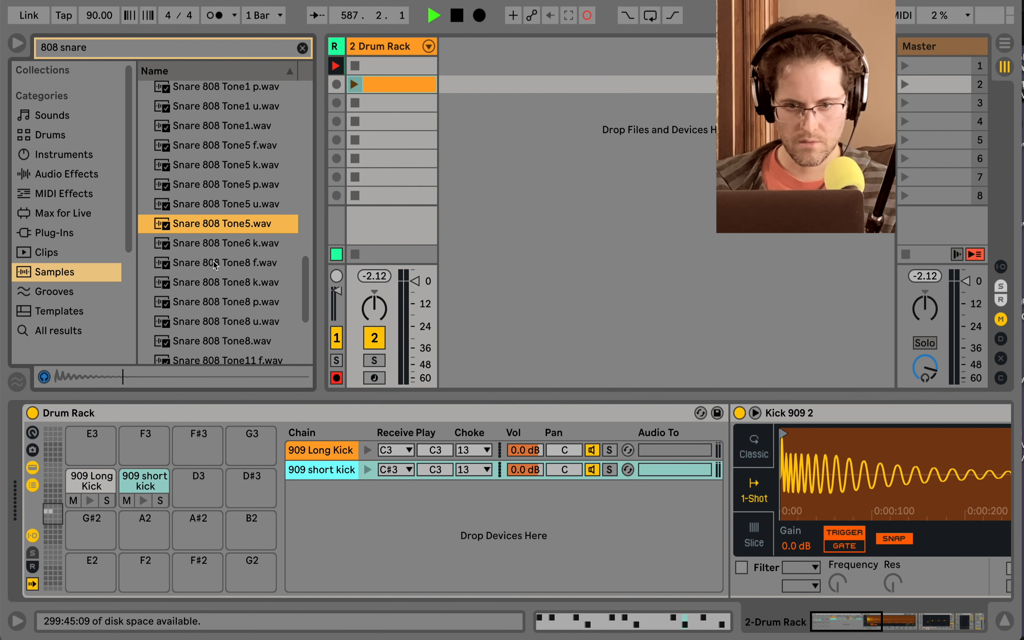
key(Up)
key(Up)
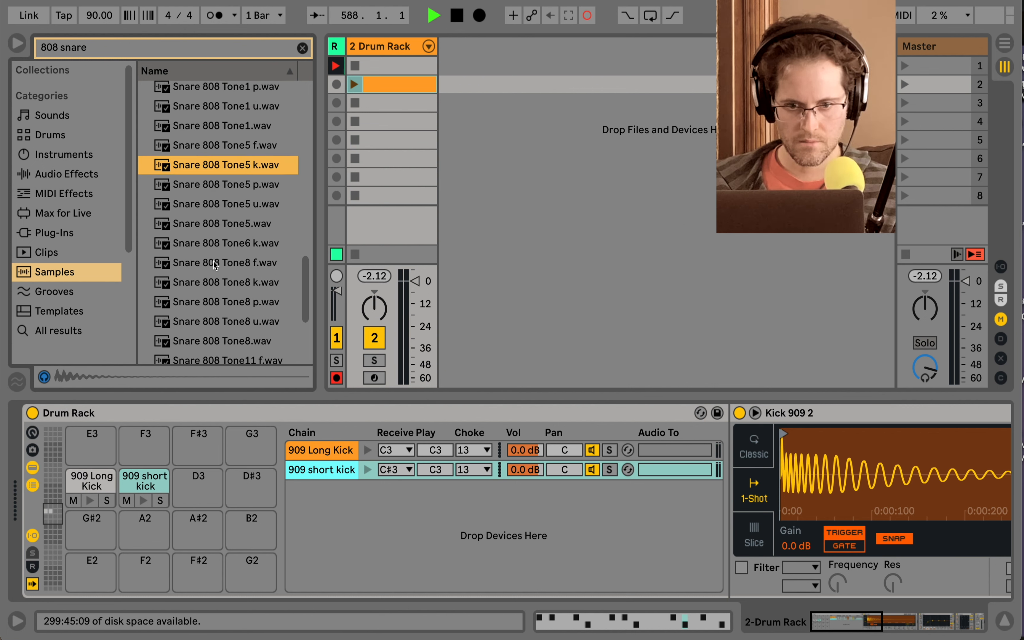
key(Down)
drag(217, 200, 210, 482)
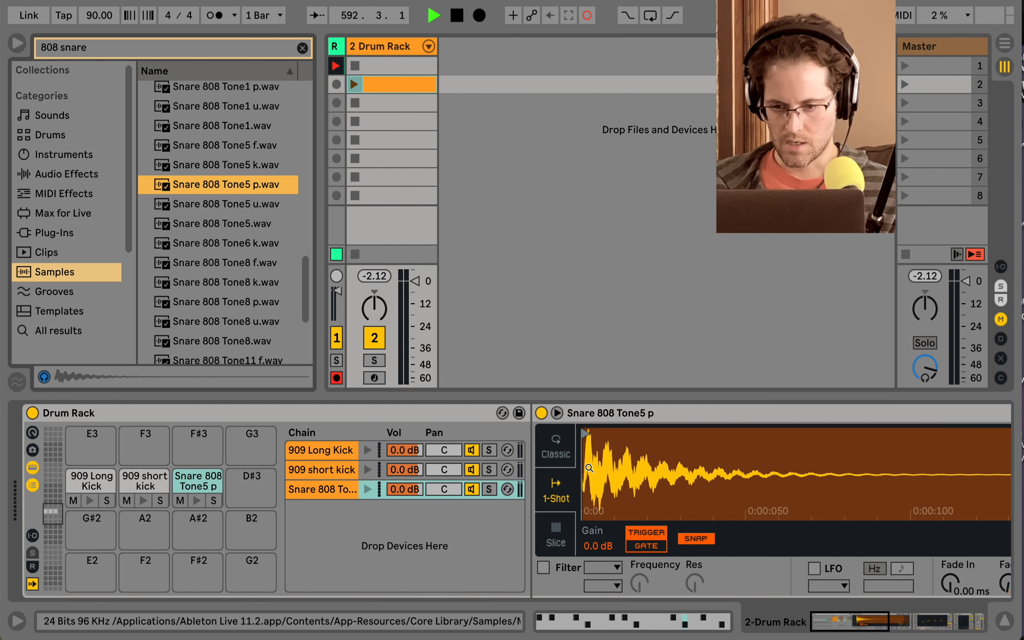
Zoom into the very beginning of the snare's waveform and arm the Drum Rack track for recording.
scroll(588, 474, right, 10)
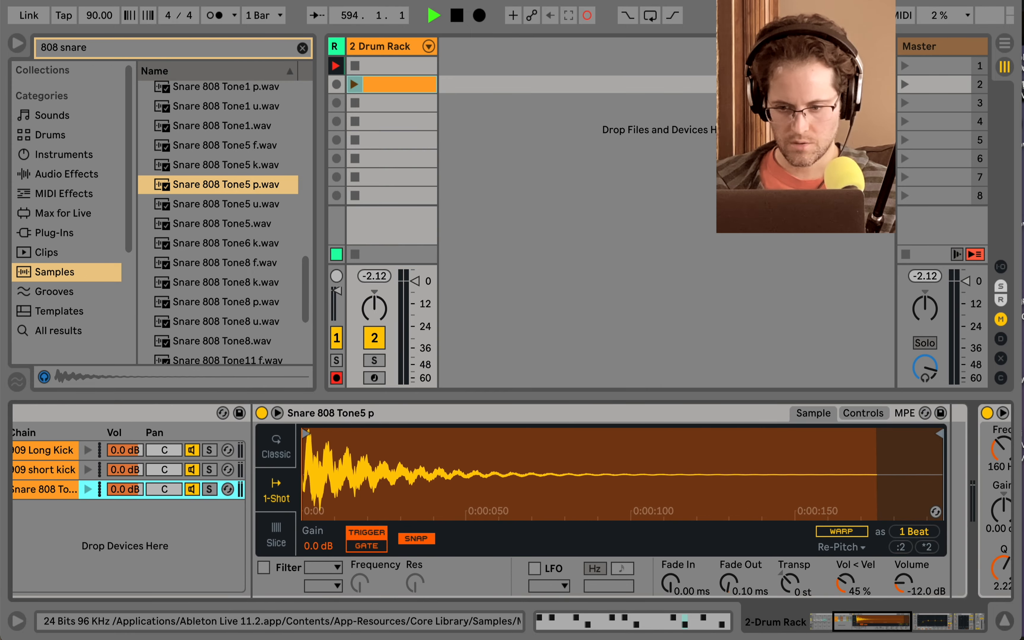
scroll(302, 460, up, 10)
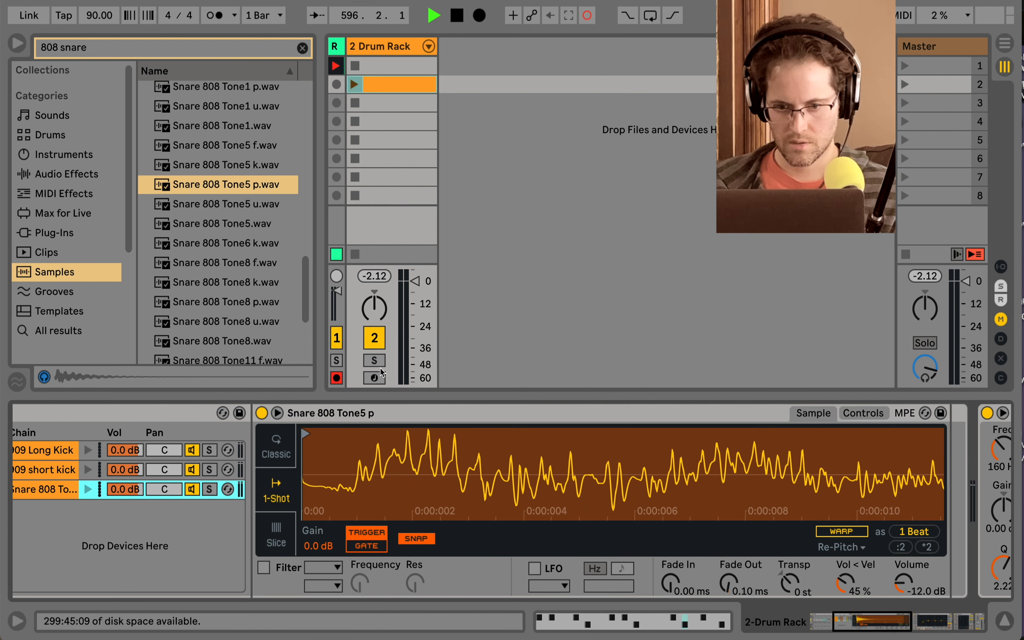
click(377, 376)
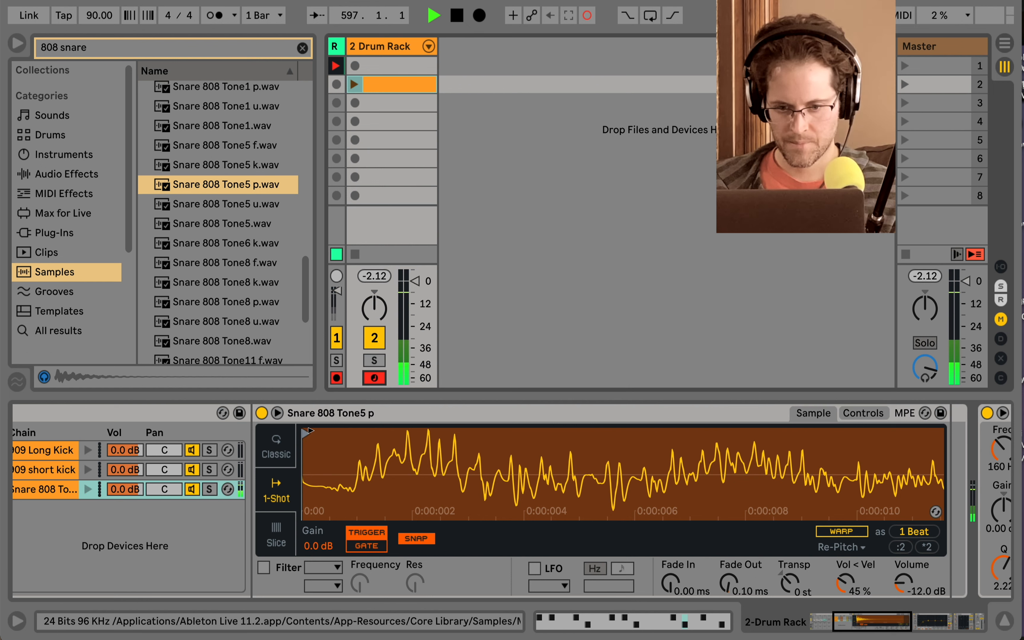
drag(311, 429, 635, 424)
key(ctrl+z)
scroll(360, 424, down, 5)
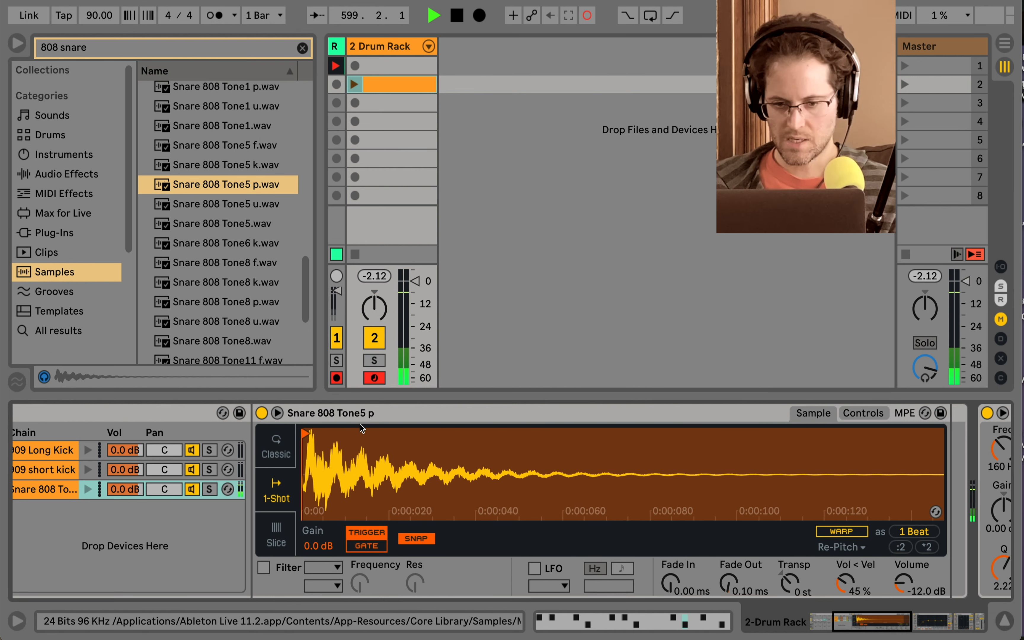
Convert the snare's Simpler to Sampler and colour the snare chain dark red.
right_click(374, 415)
click(395, 407)
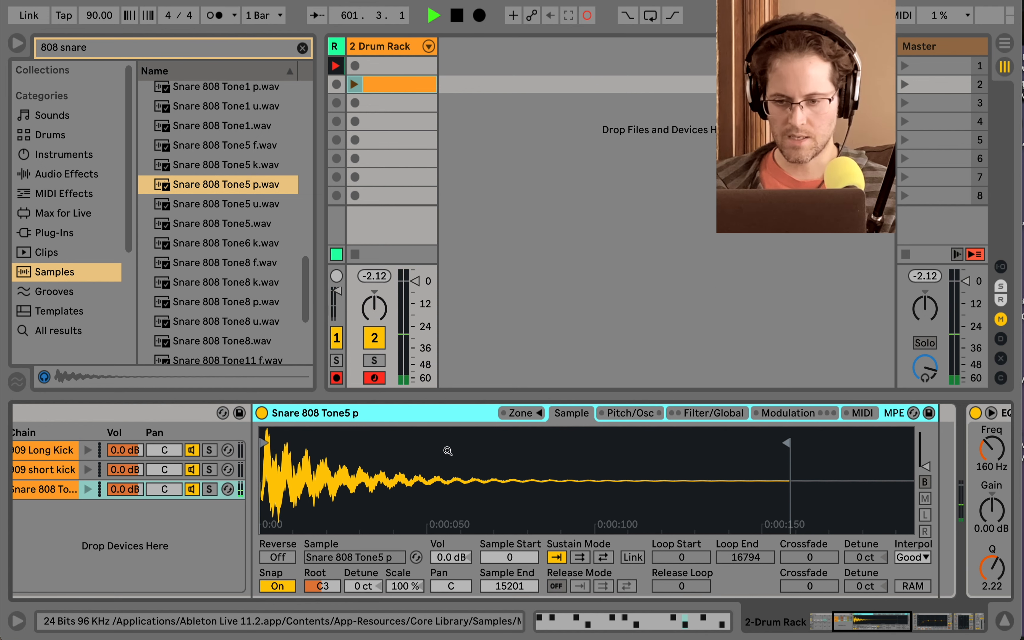
scroll(478, 469, left, 5)
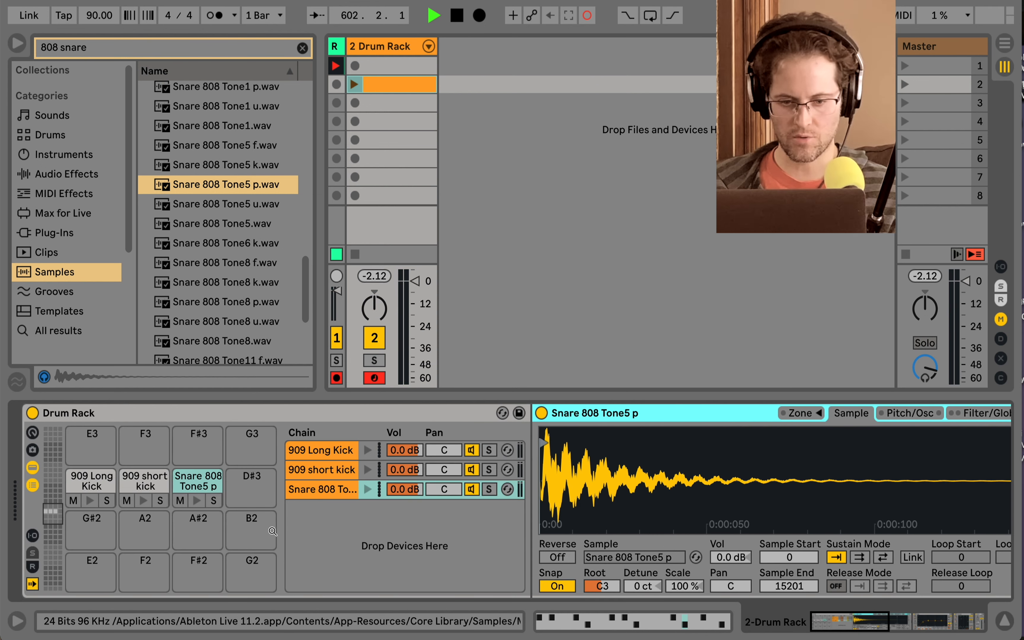
right_click(313, 491)
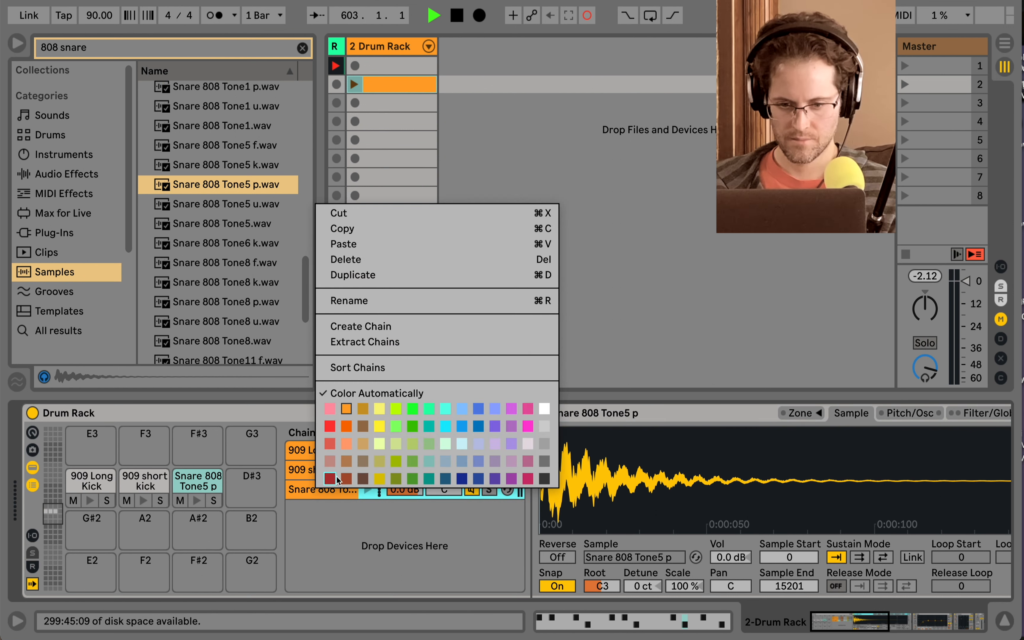
click(330, 478)
Replace the sample search with "s" and set the snare Sampler's filter to the MS2 circuit with 6.00 dB drive.
scroll(336, 477, right, 5)
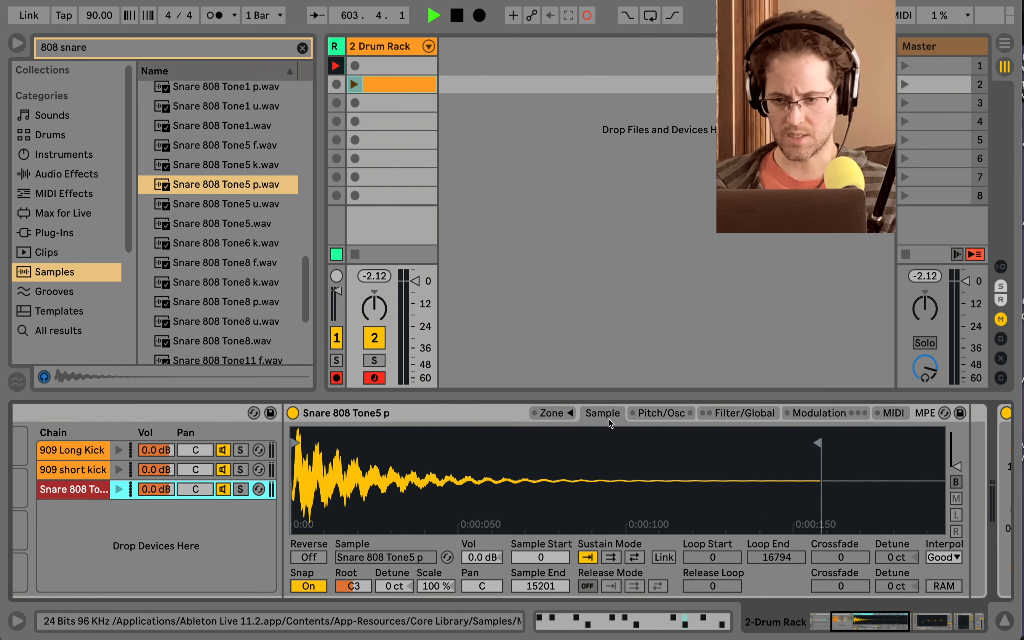
click(736, 413)
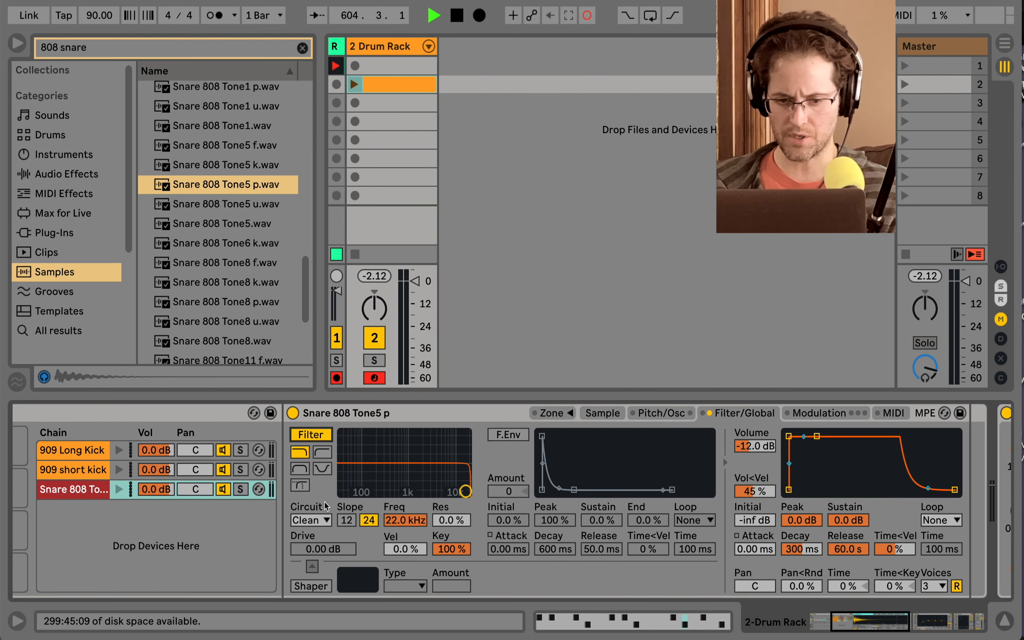
click(322, 520)
click(301, 47)
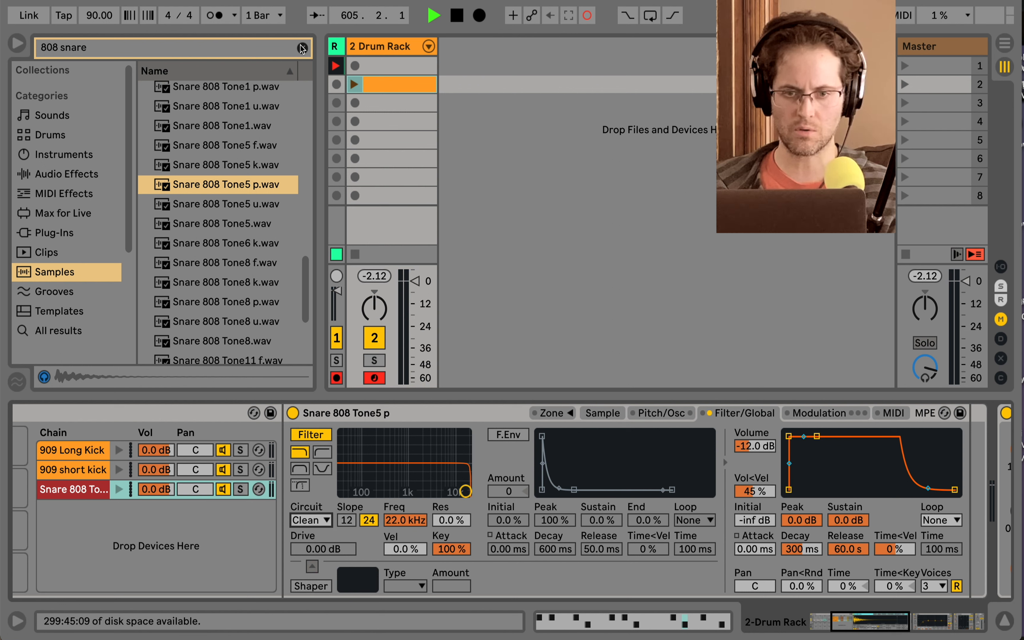
click(301, 46)
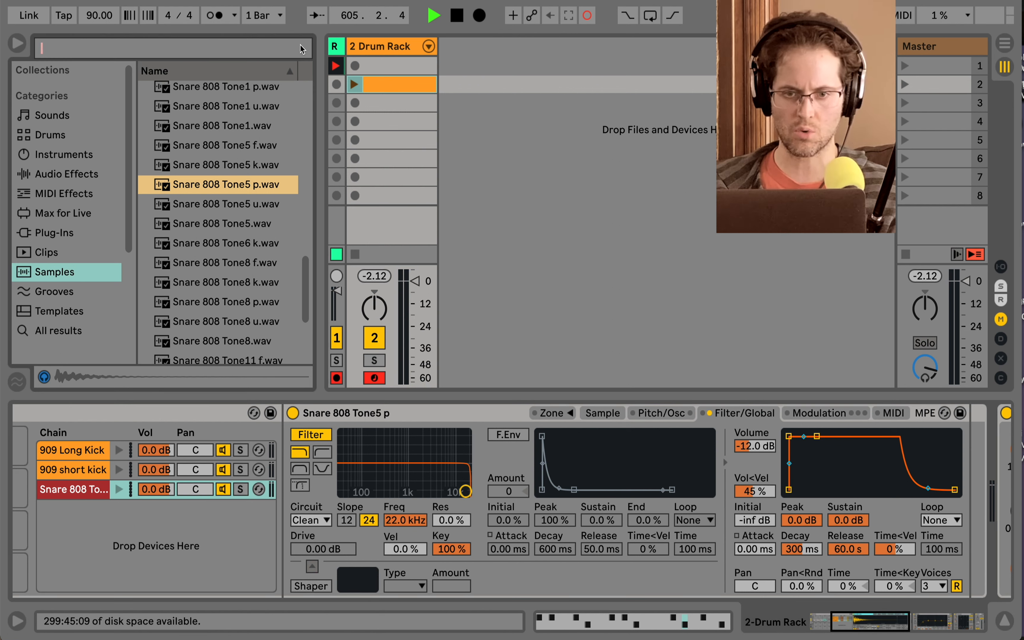
text(s)
click(312, 524)
click(312, 565)
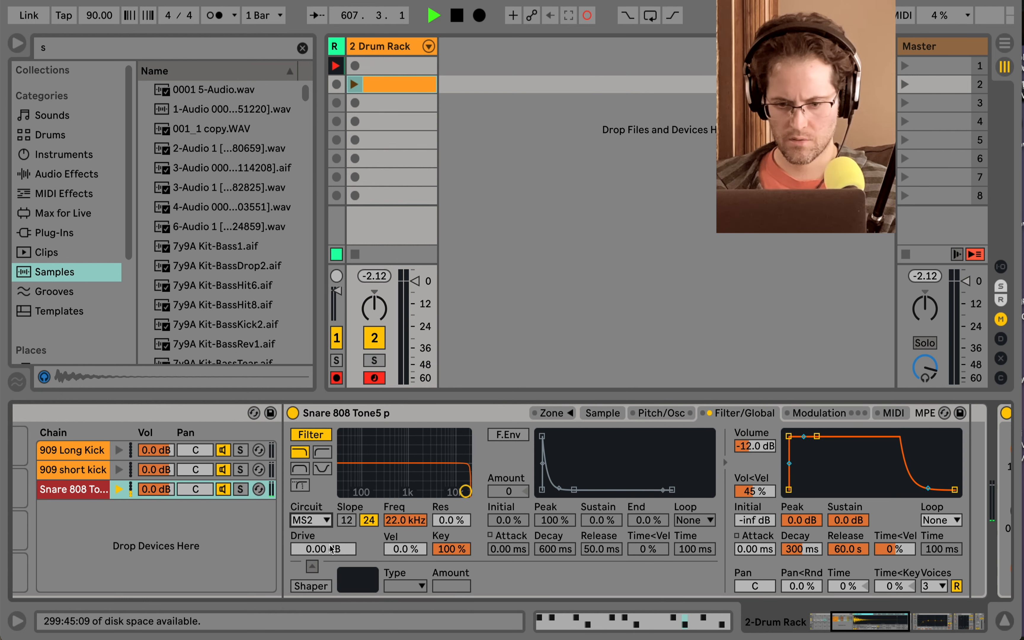
drag(332, 549, 332, 531)
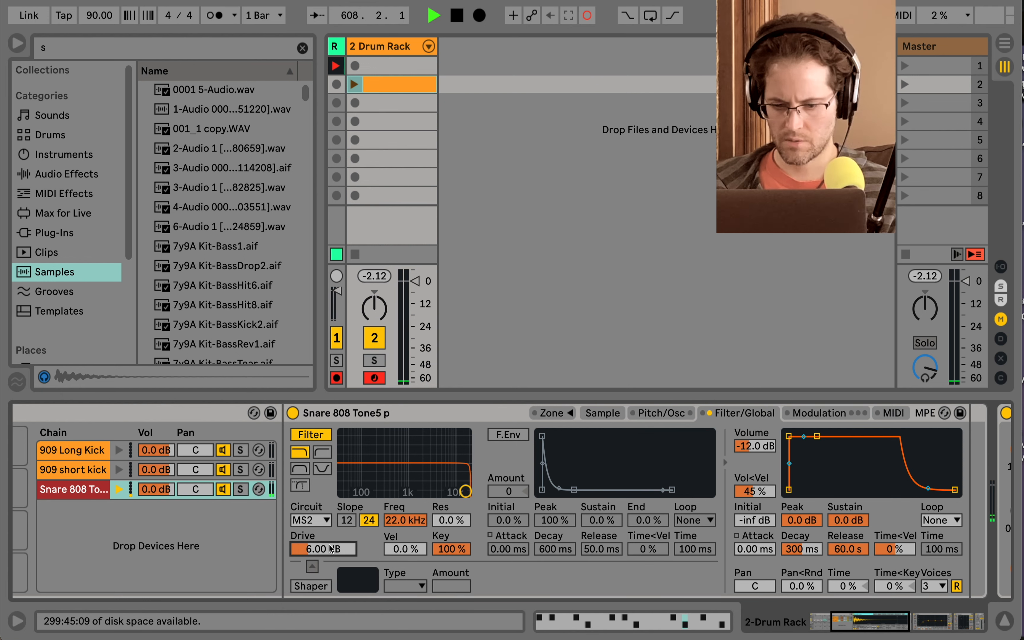
Look over the Drum Rack chains and show the snare Sampler's sample waveform and playback settings.
scroll(191, 538, left, 2)
click(48, 532)
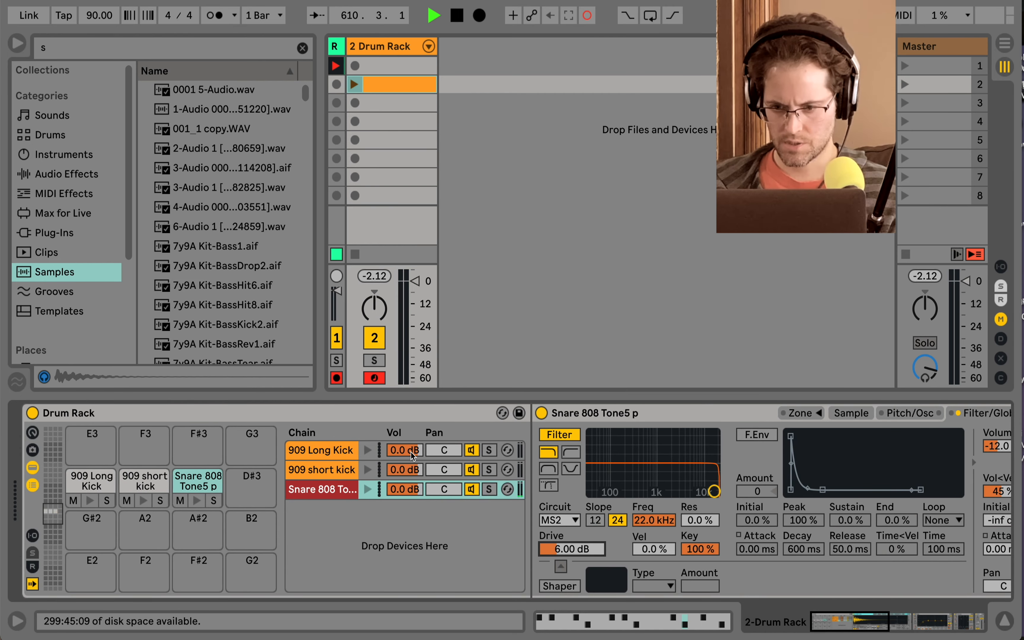
scroll(648, 494, right, 3)
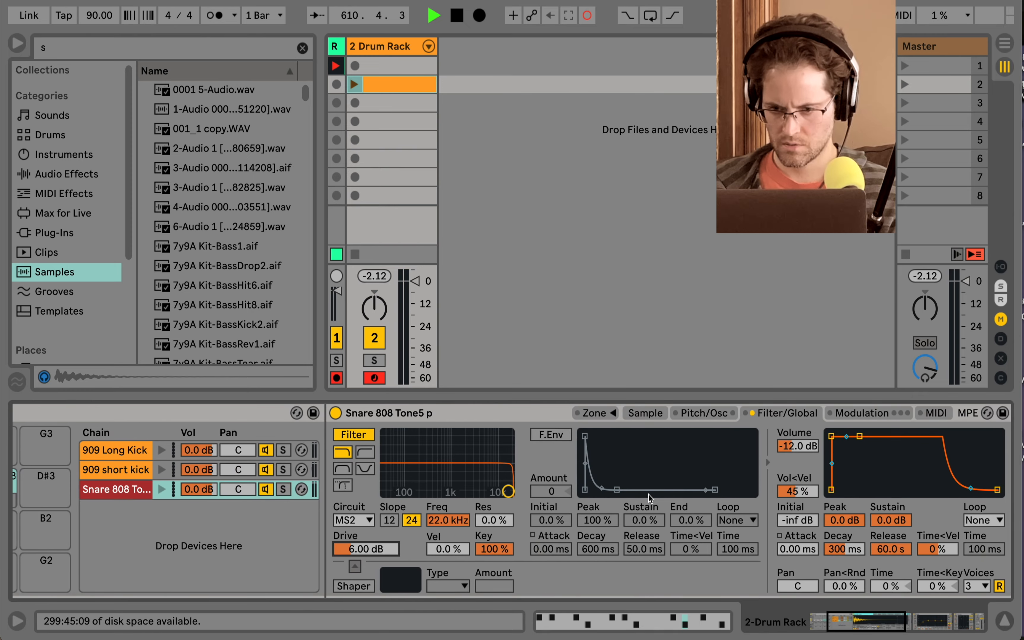
click(643, 413)
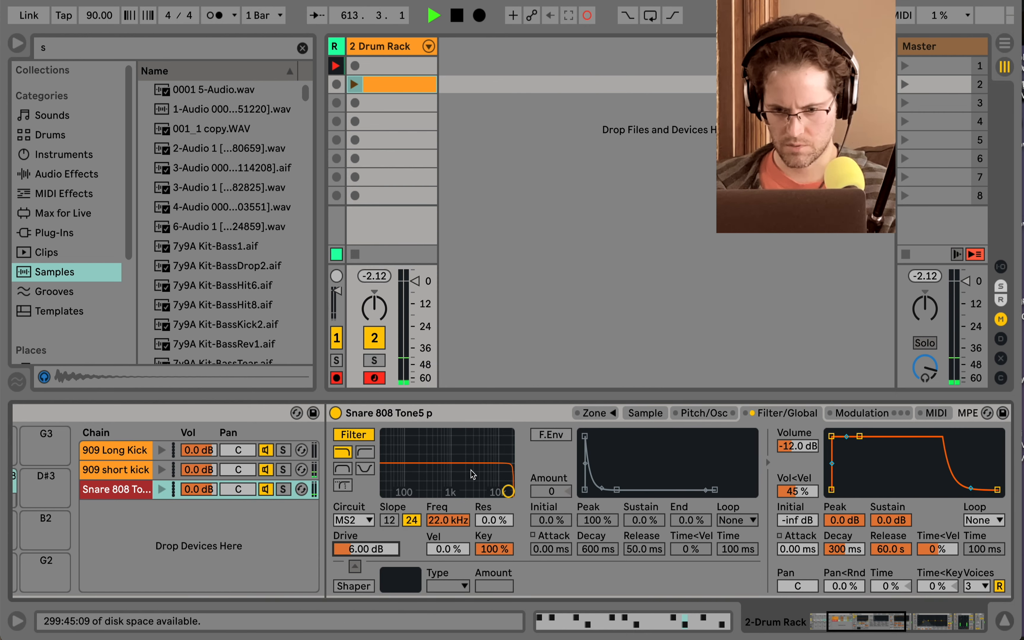
click(634, 414)
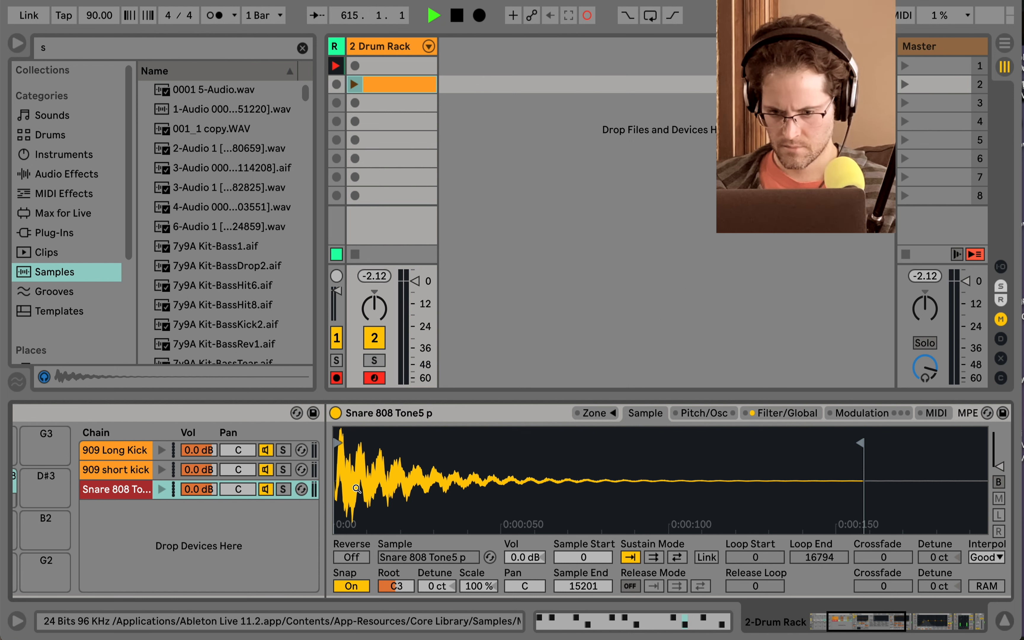
Check the snare chain's input, output and choke settings, hide them again and audition the snare pad.
scroll(357, 488, left, 10)
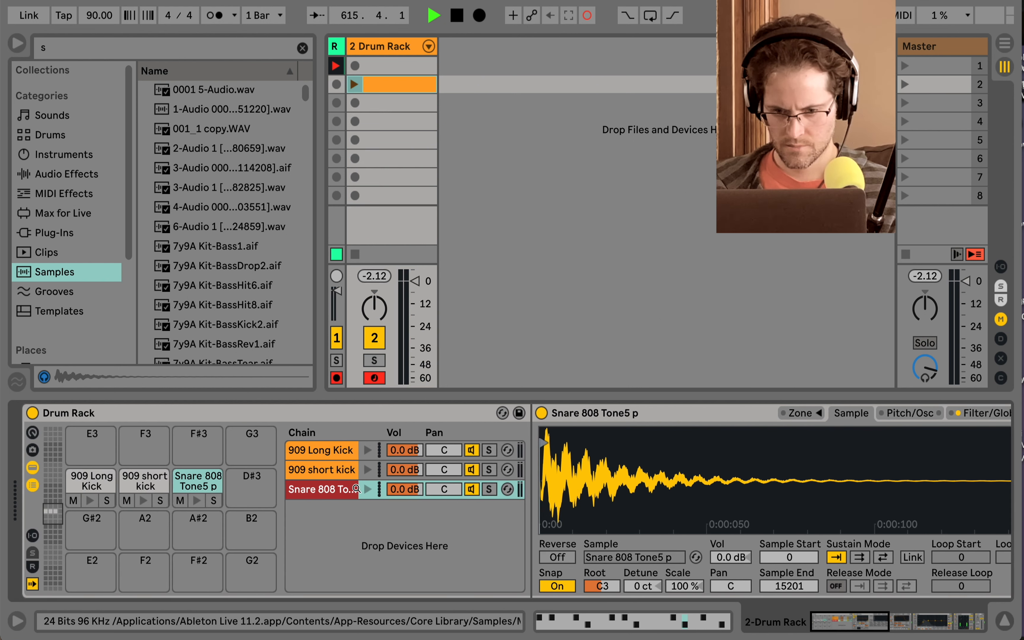
click(34, 535)
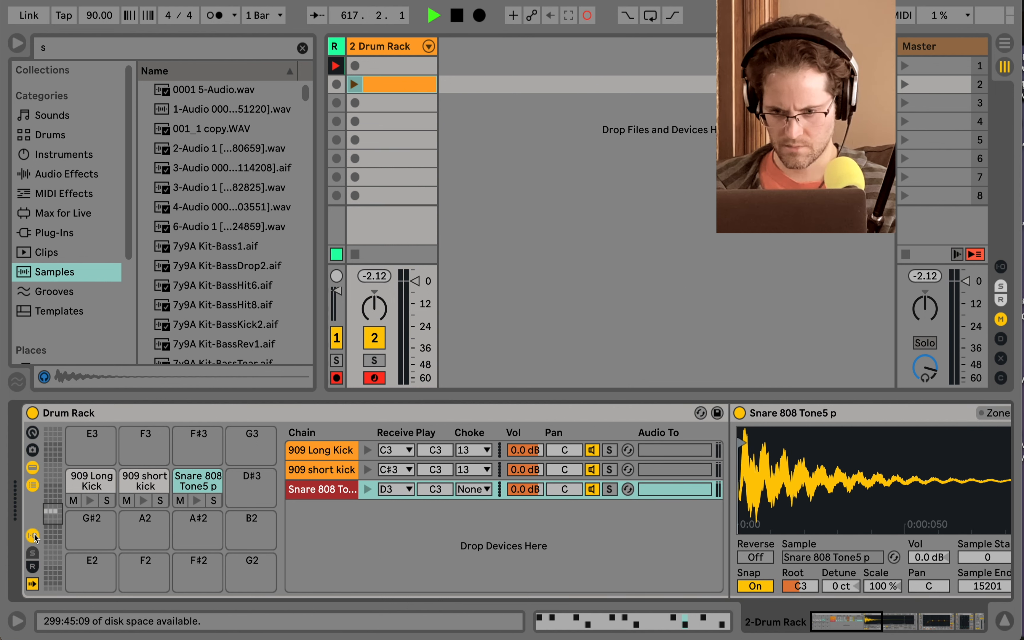
click(34, 535)
click(195, 501)
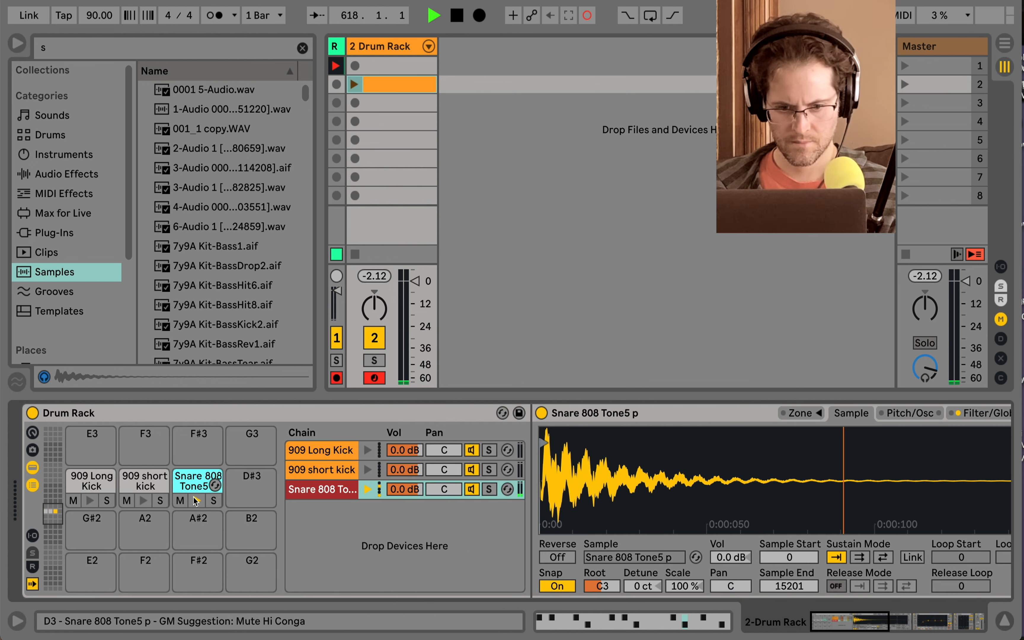
click(196, 500)
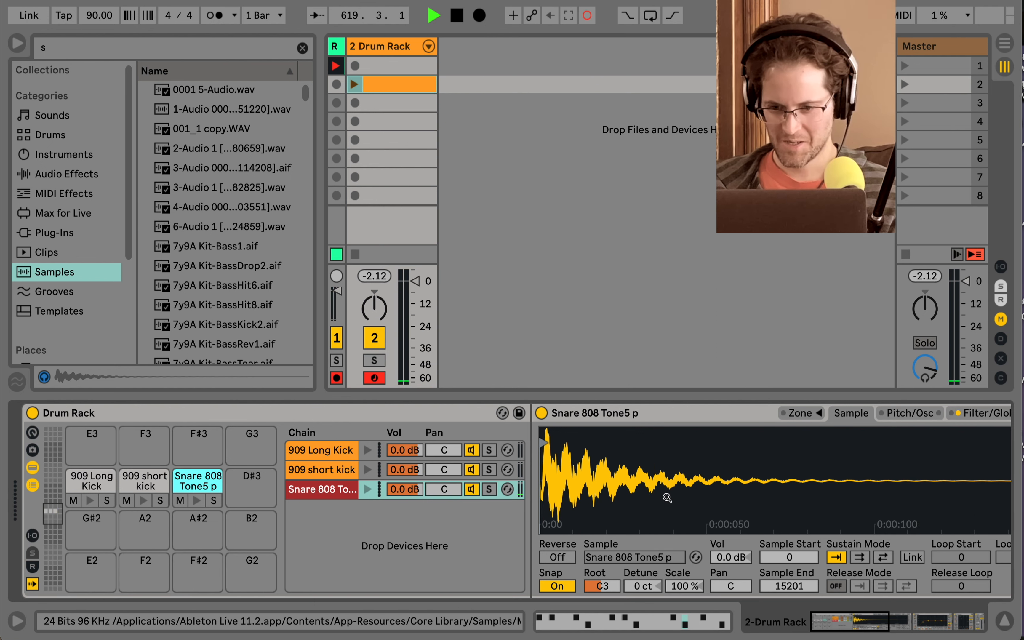
Look over the snare Sampler's filter and global settings and the effects following the Drum Rack.
scroll(661, 496, right, 5)
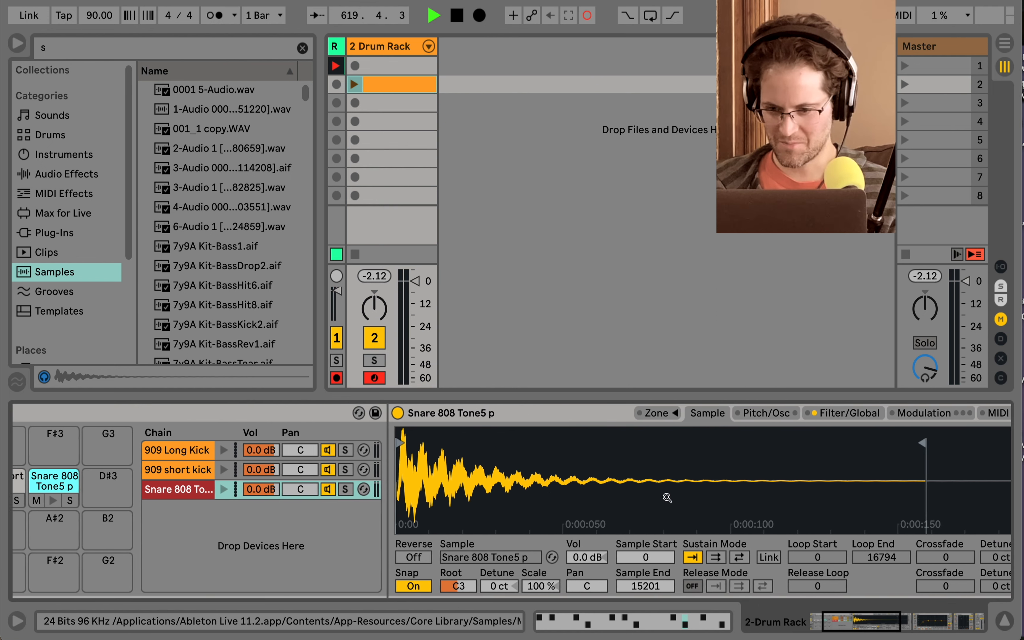
scroll(667, 498, right, 4)
click(712, 411)
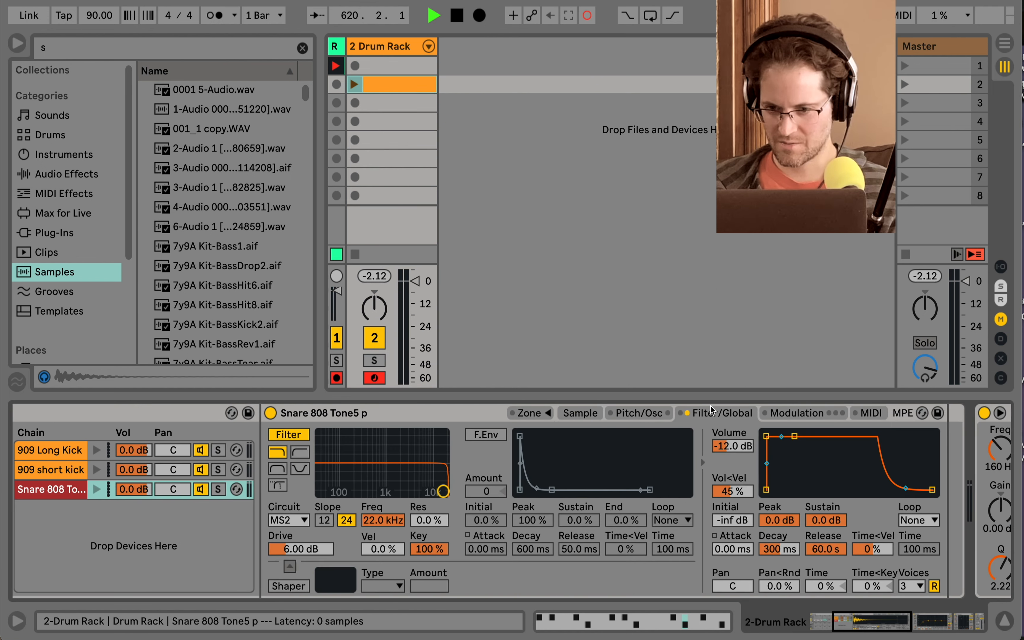
scroll(710, 406, right, 1)
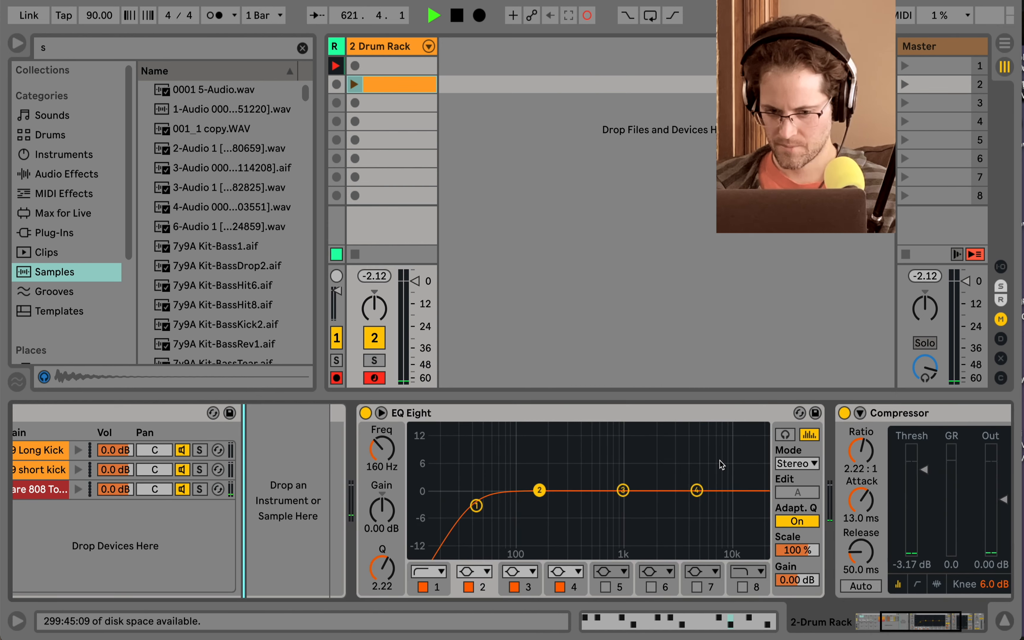
scroll(473, 530, left, 6)
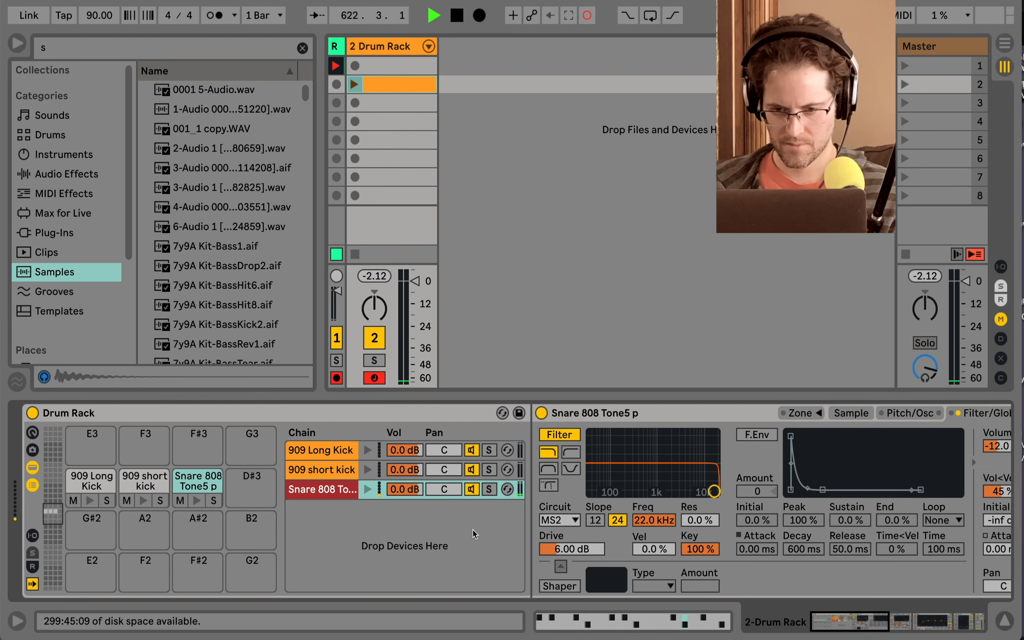
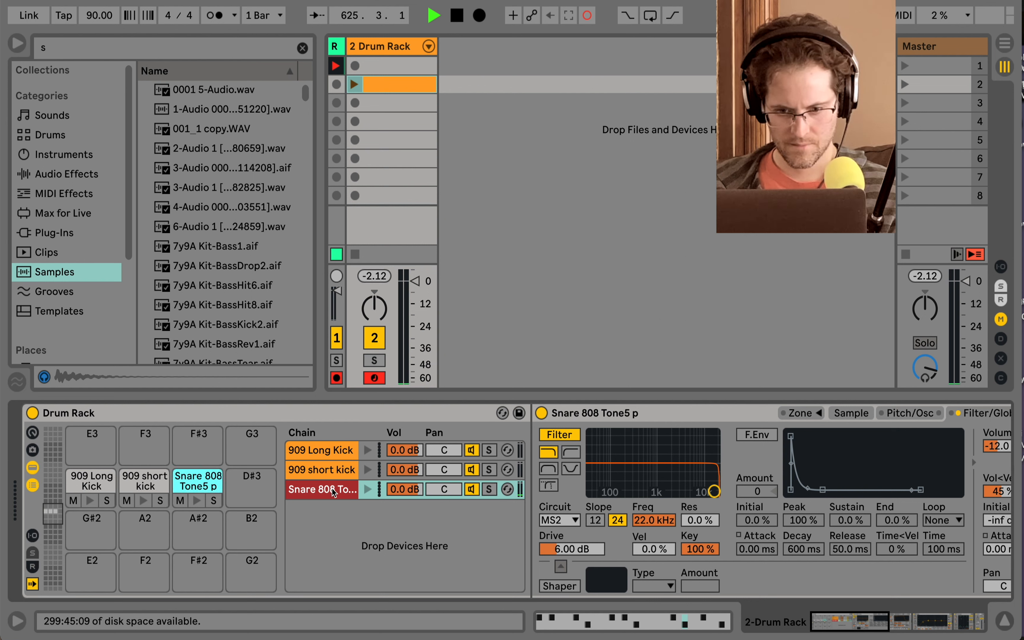
Delete the Snare 808 Tone5 p chain from the Drum Rack and audition the 909 short kick.
click(367, 490)
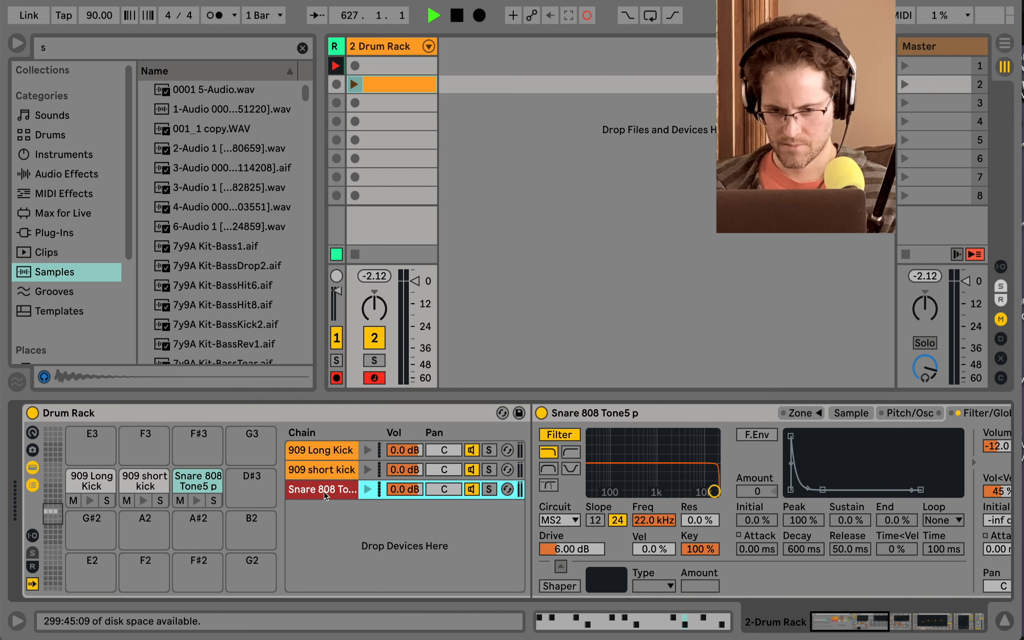
key(Delete)
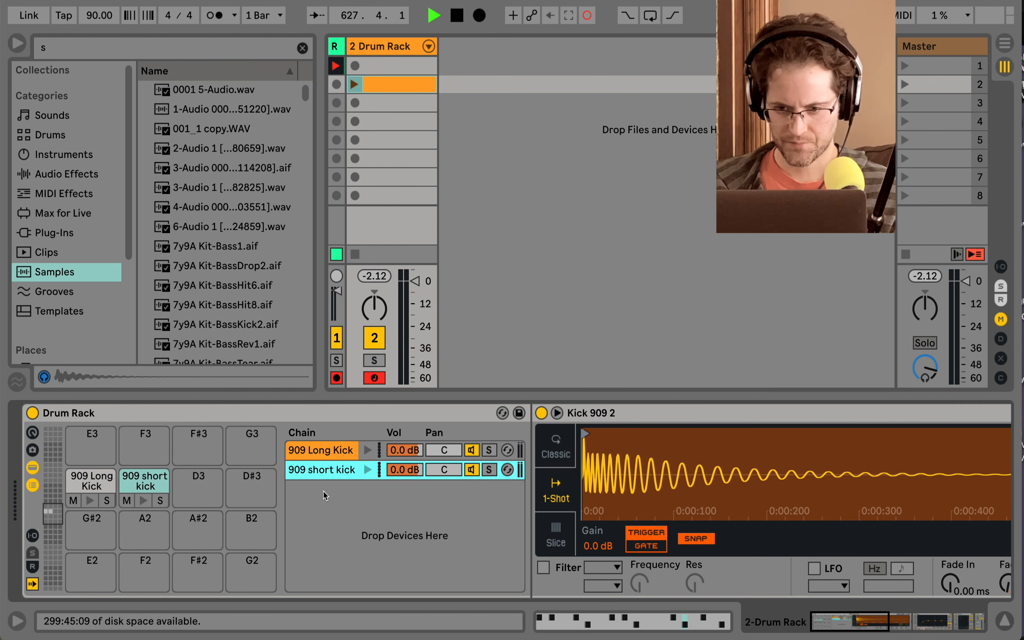
click(367, 469)
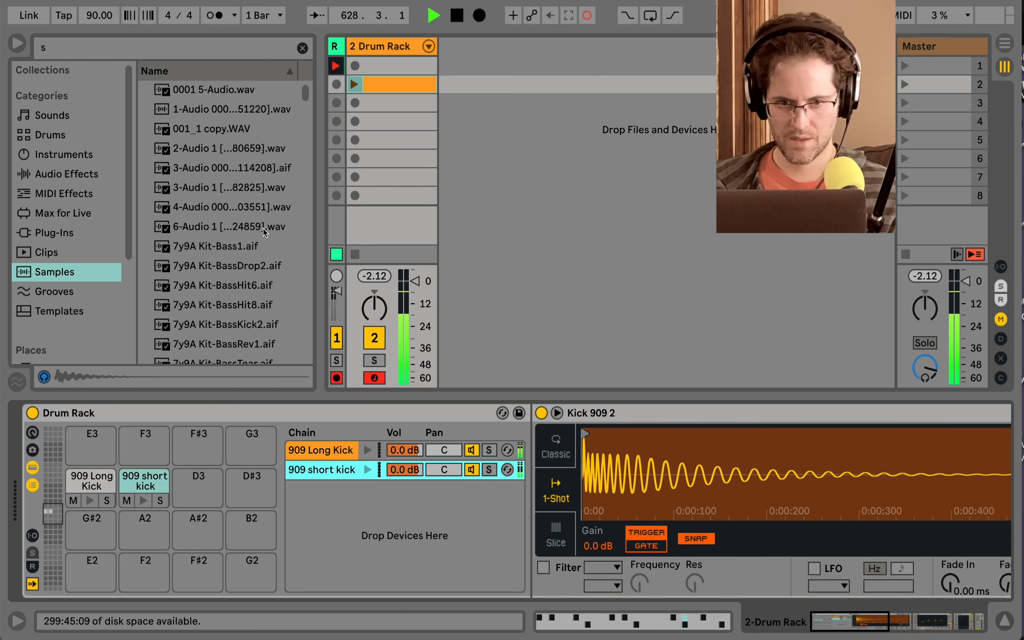
Search the samples for "snare 808" and load Snare 808 Tone 3r.wav onto the Drum Rack's empty D3 pad.
click(136, 42)
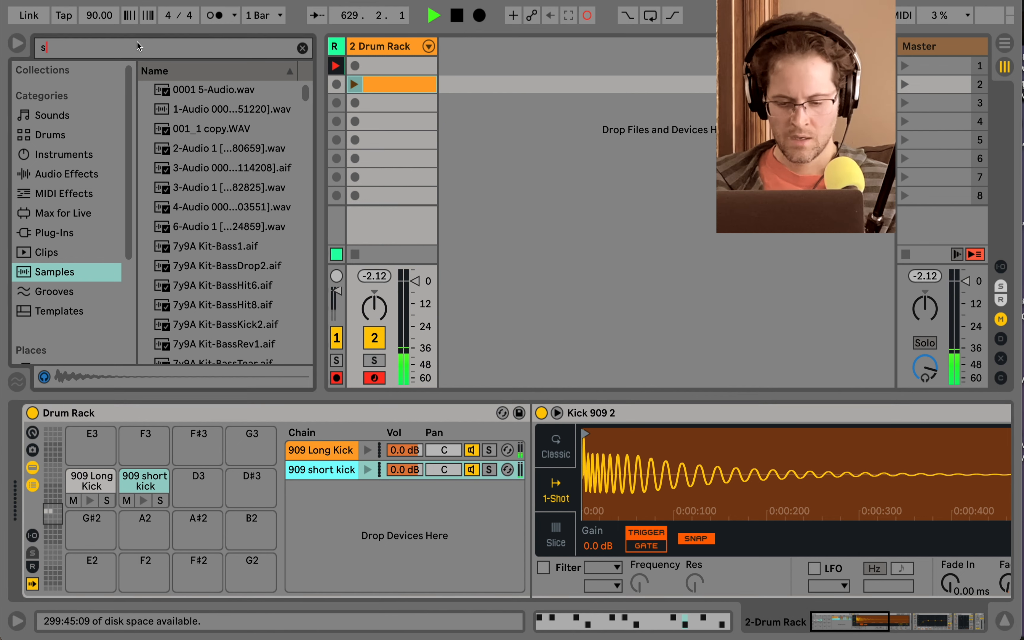
text(snare 808)
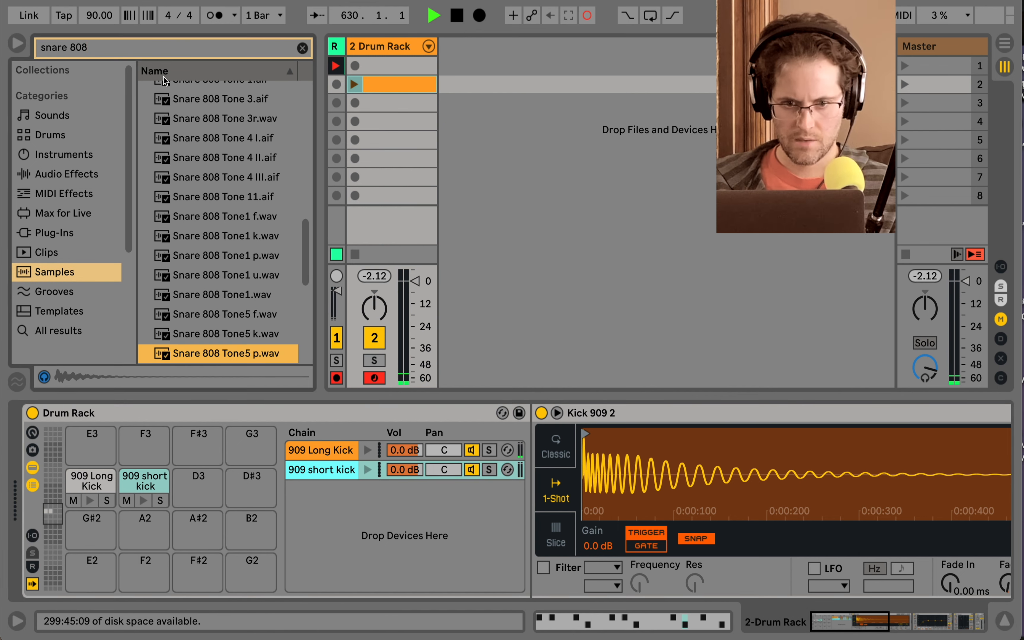
scroll(185, 121, down, 5)
scroll(186, 120, up, 2)
scroll(186, 120, up, 1)
drag(207, 184, 197, 500)
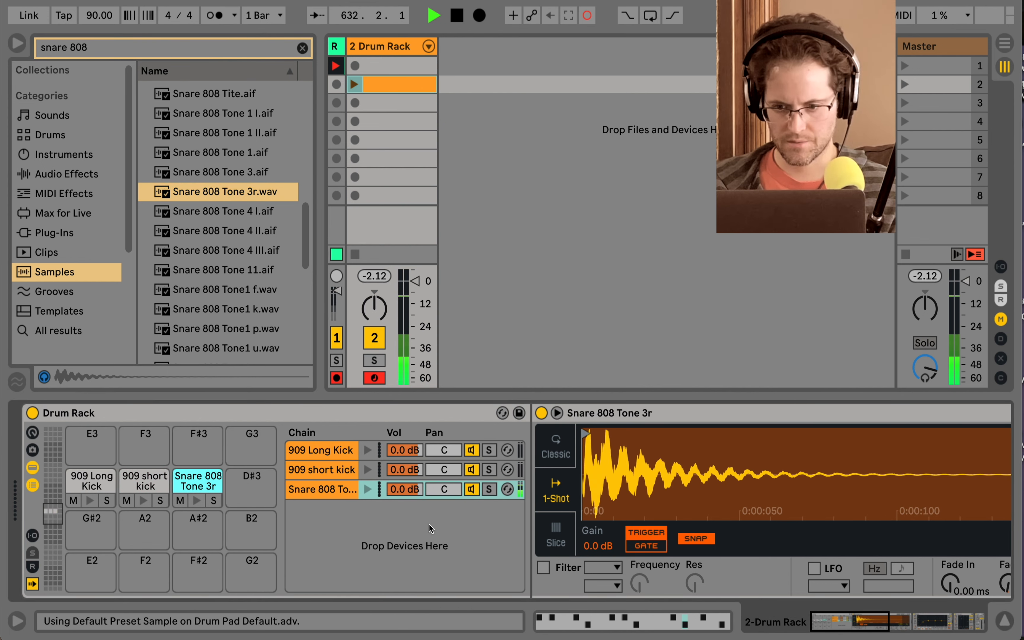
Convert the new snare's Simpler to Sampler and show its filter and global settings.
scroll(430, 528, right, 5)
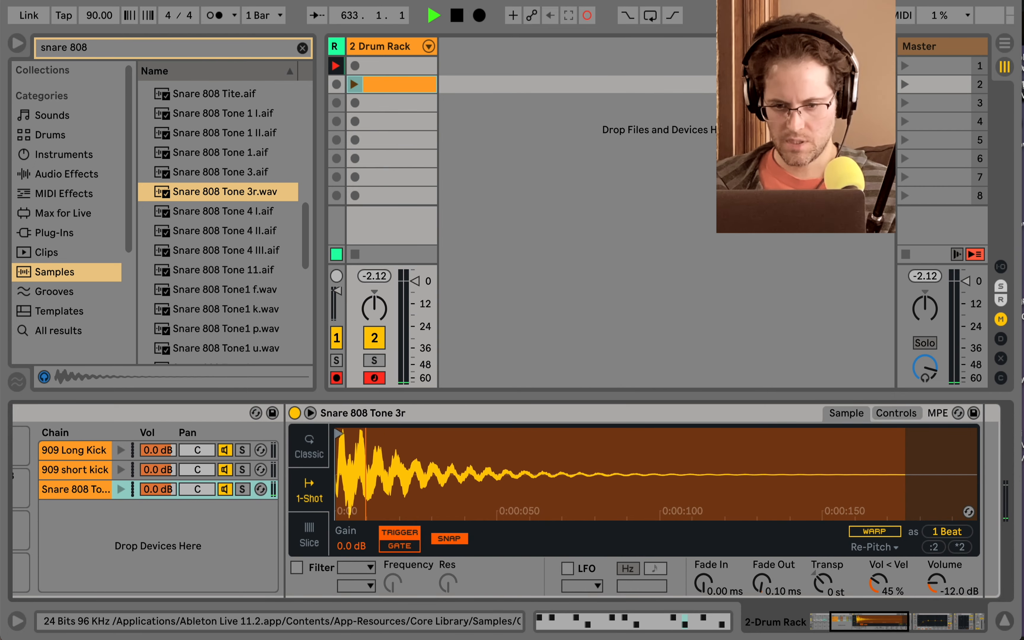
scroll(465, 474, up, 3)
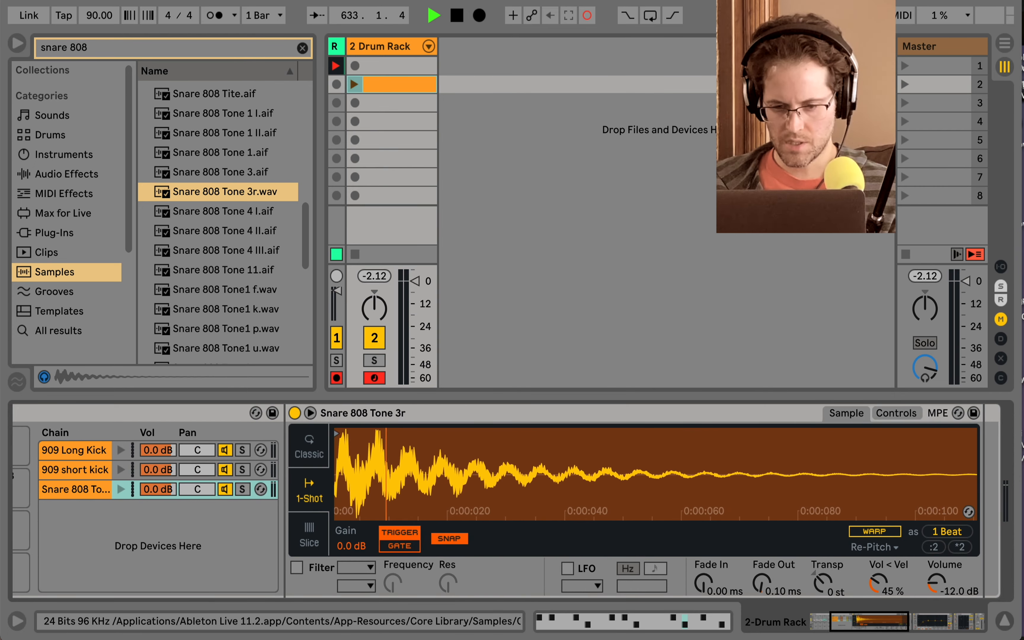
right_click(614, 418)
click(648, 408)
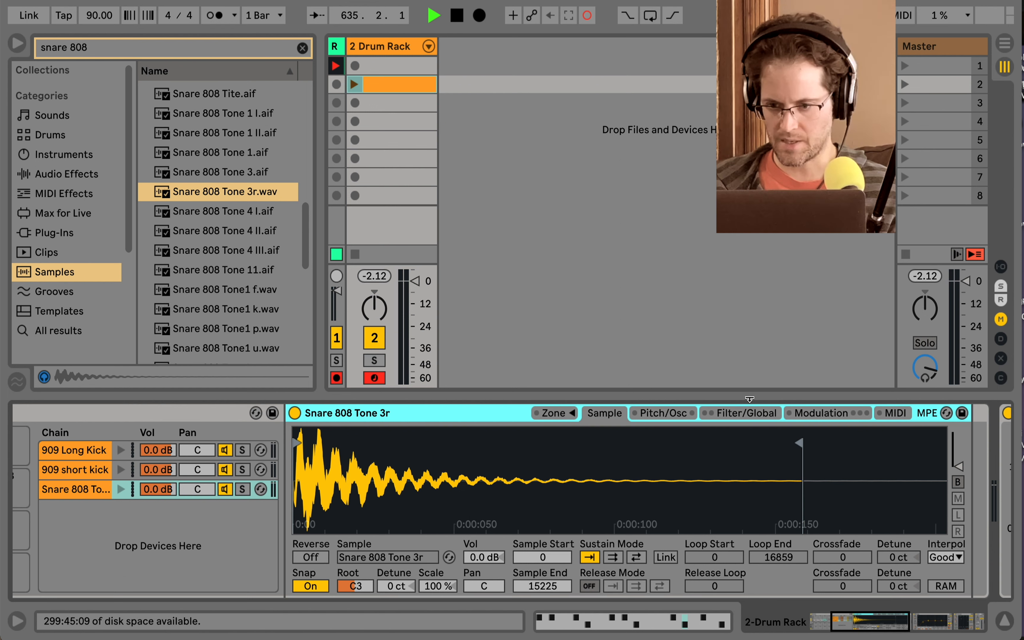
click(741, 406)
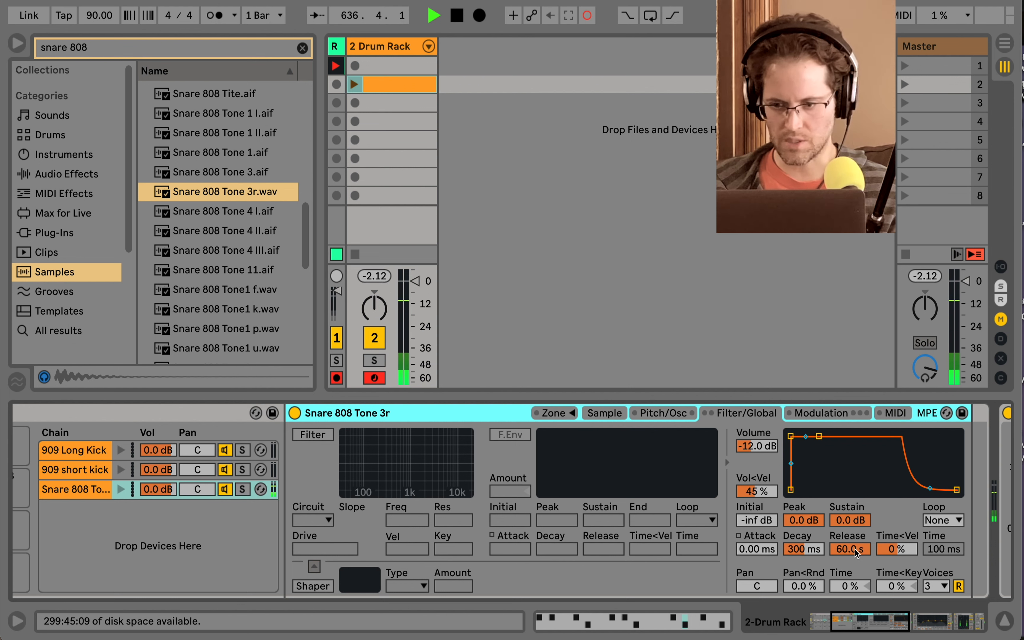
click(756, 491)
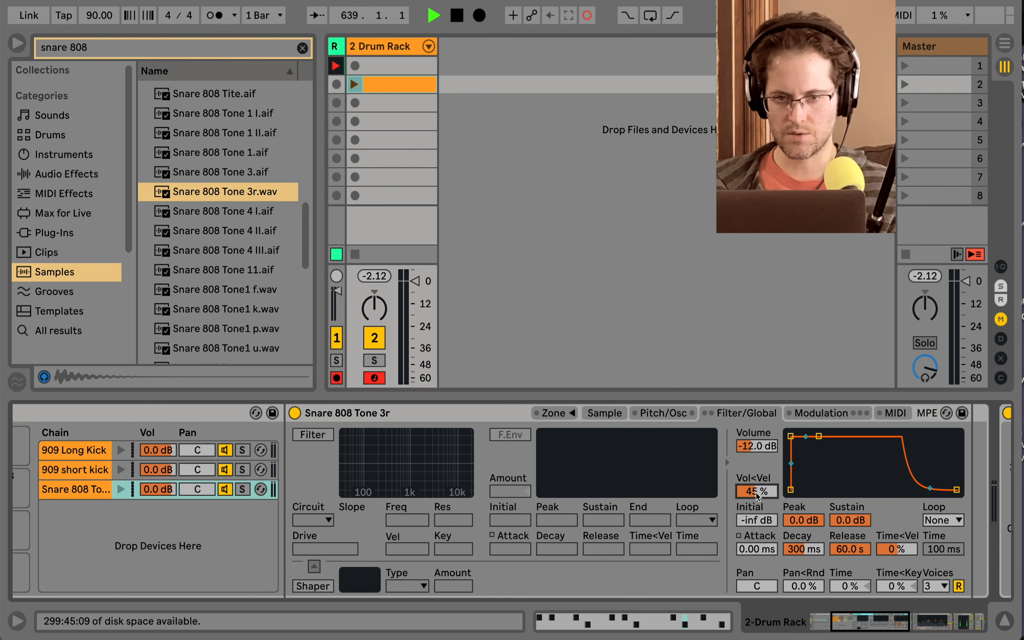
Convert the 909 short kick's Simpler to Sampler and check the filter and global settings of both kicks.
click(75, 453)
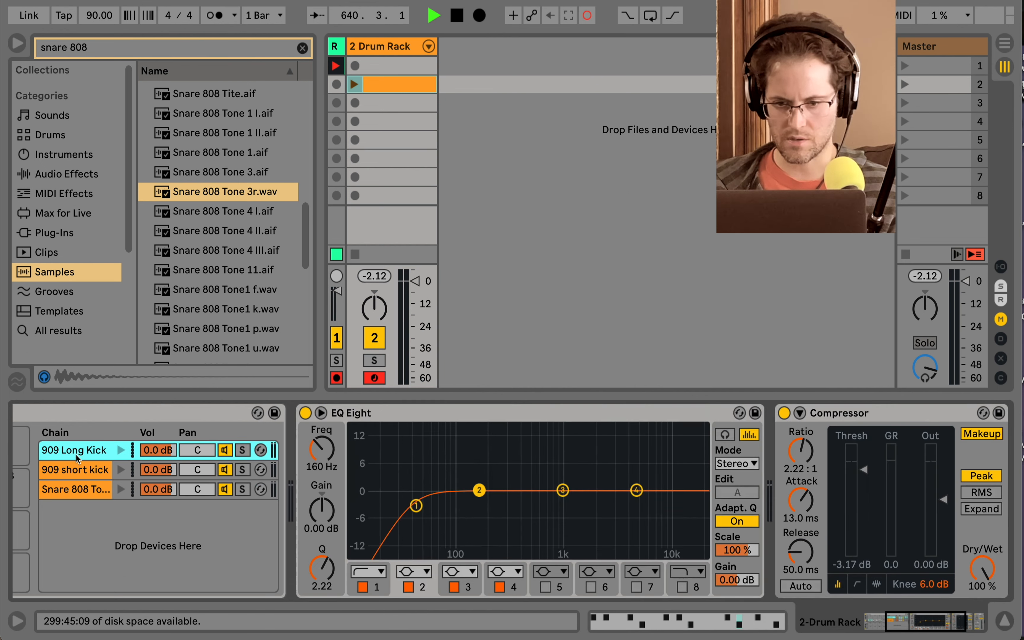
click(75, 469)
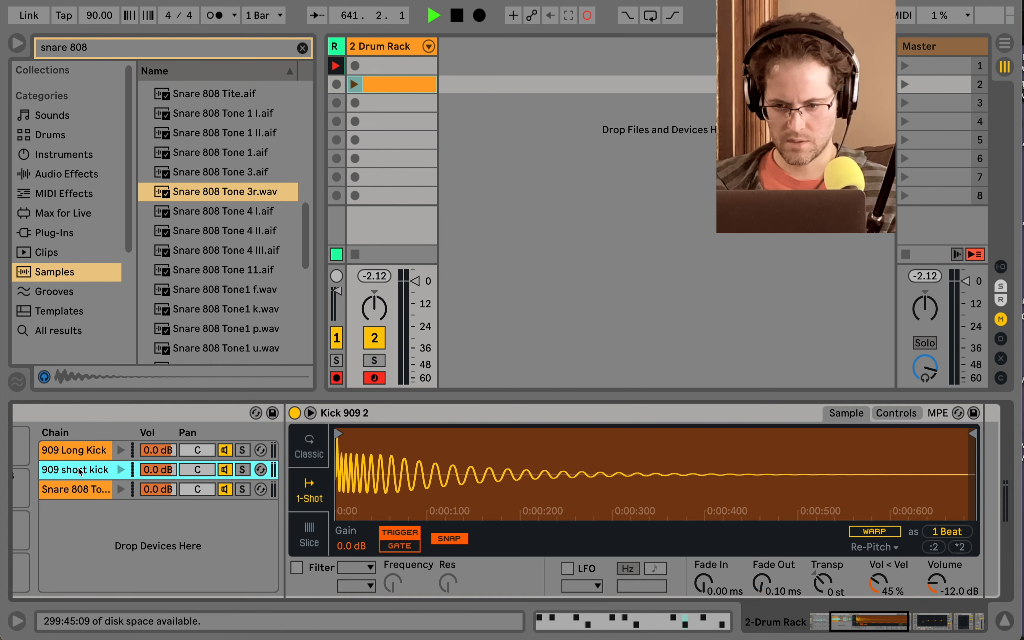
right_click(557, 411)
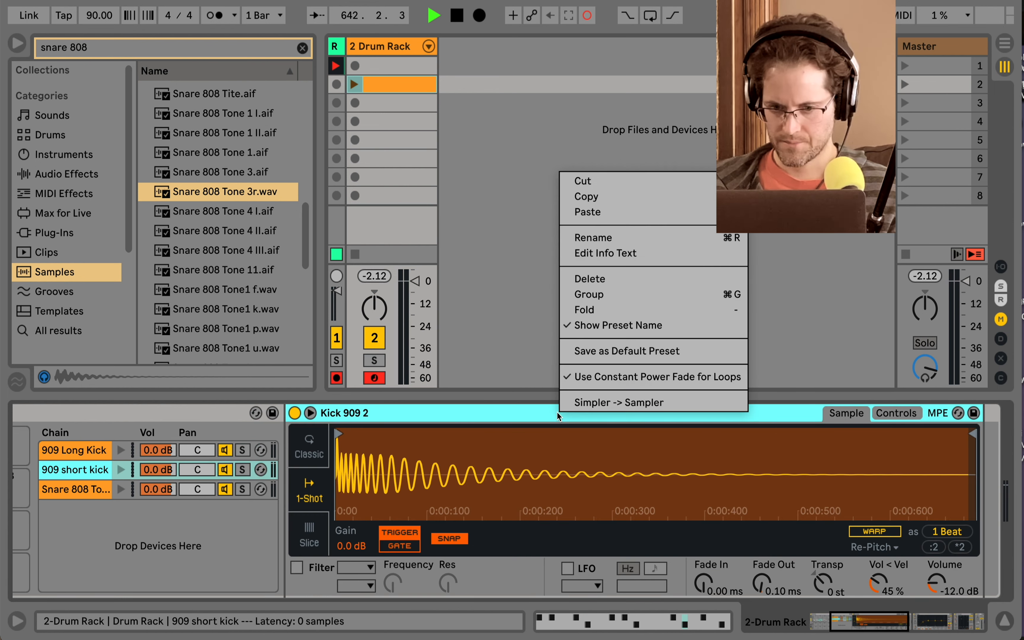
click(579, 403)
click(723, 413)
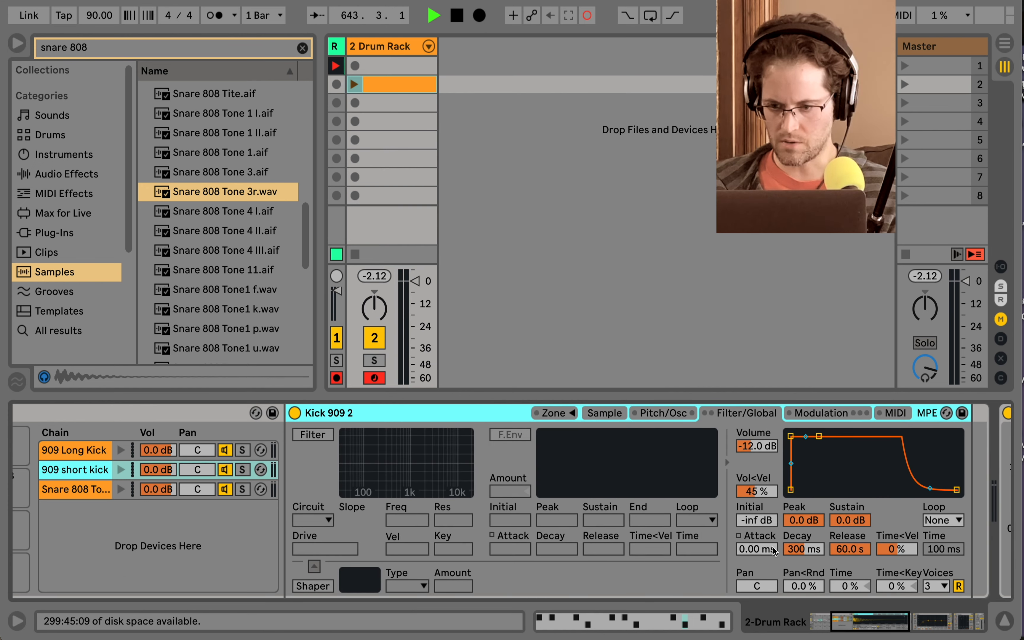
click(893, 549)
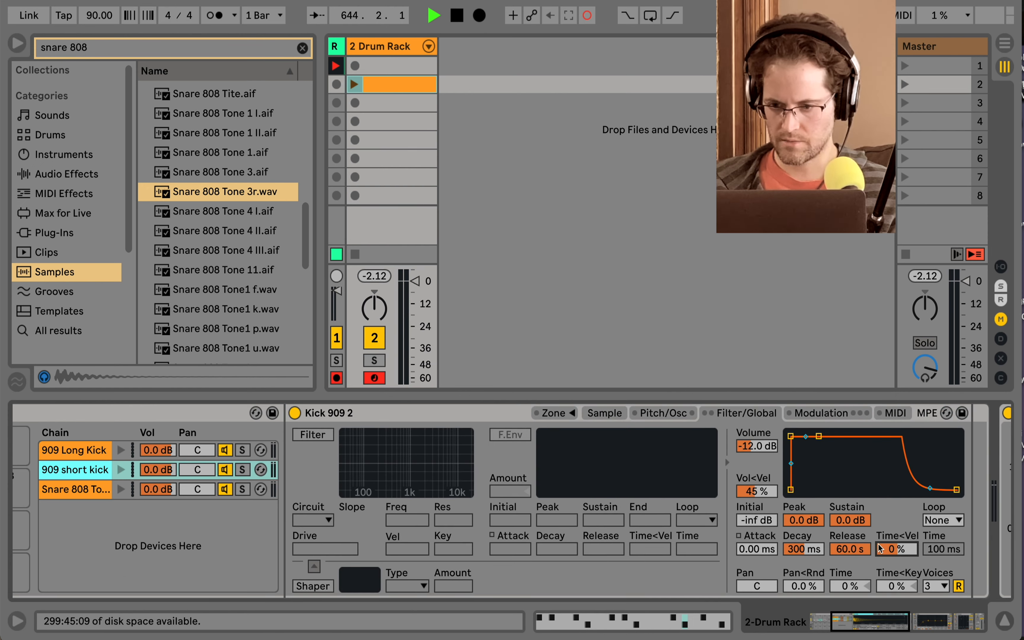
click(758, 496)
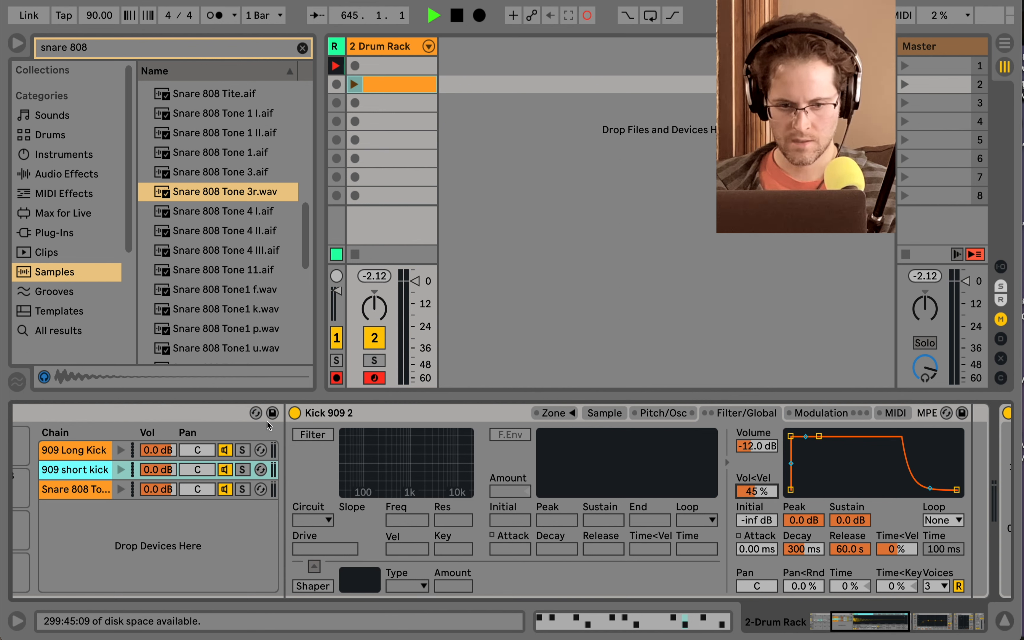
click(107, 452)
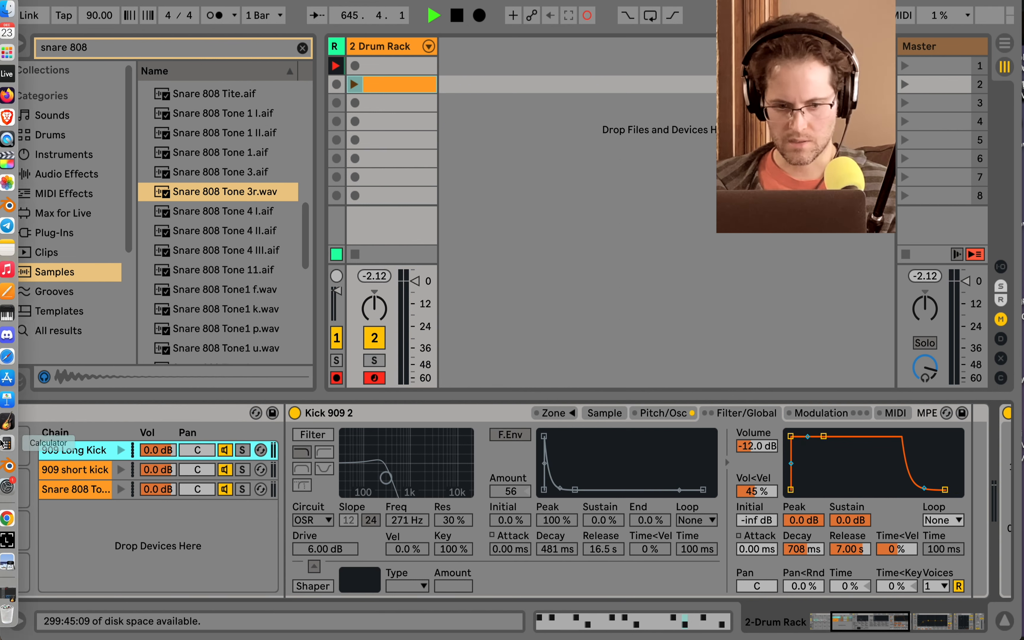
Enable the snare Sampler's filter as a 24 dB high-pass at 130 Hz with 34 % resonance.
click(81, 490)
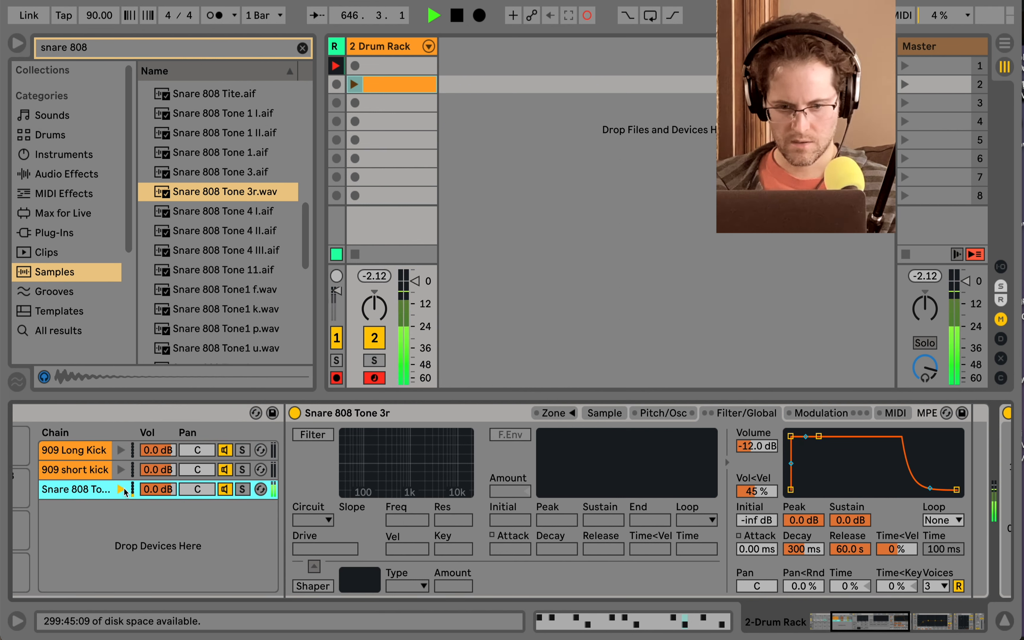
click(313, 434)
drag(465, 492, 420, 475)
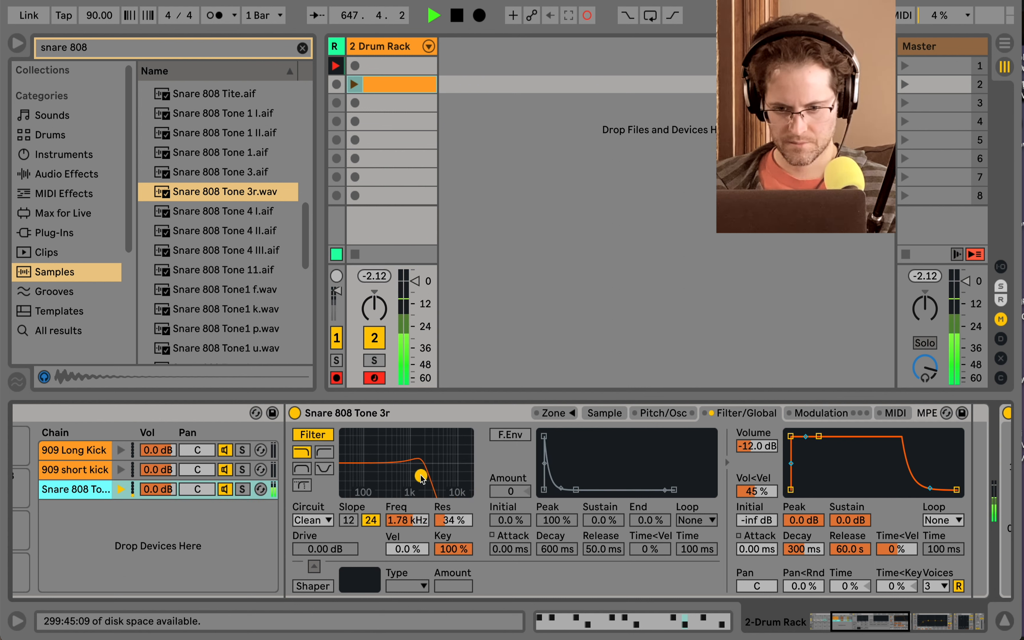
click(325, 453)
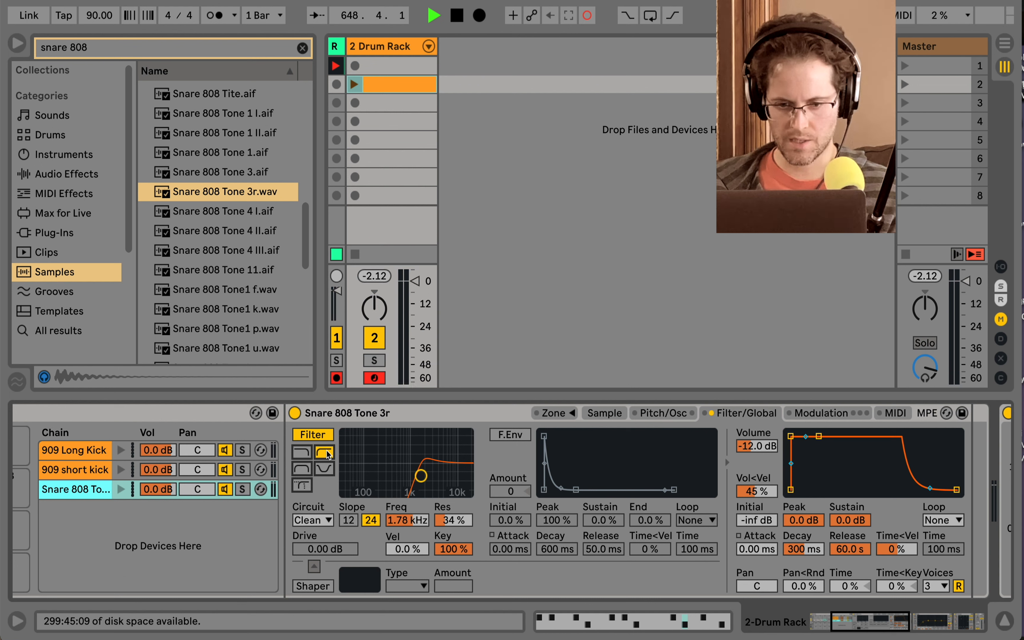
drag(421, 475, 371, 475)
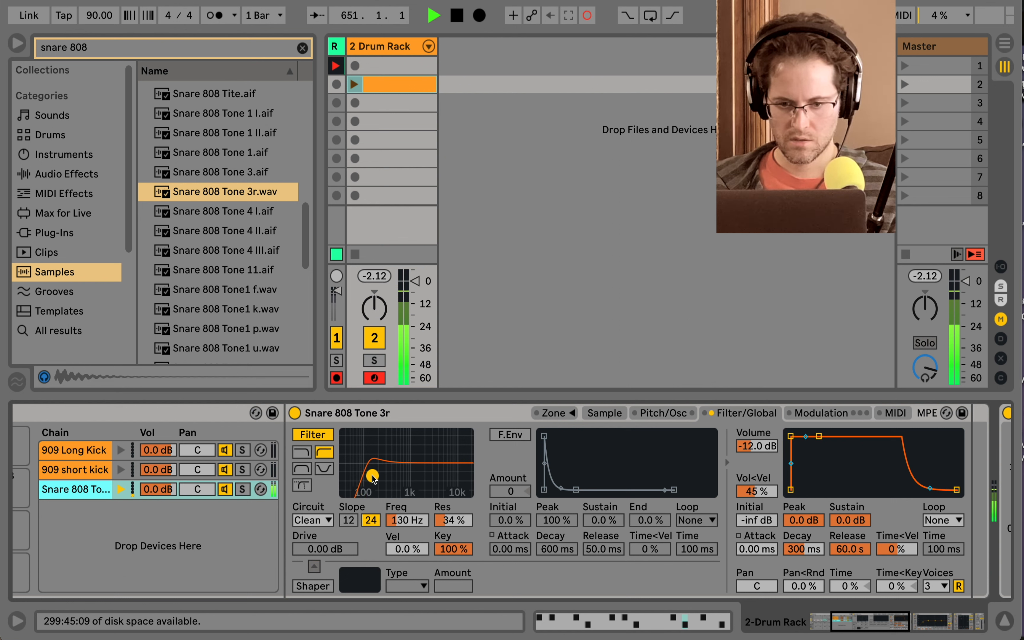
Switch the snare filter to the MS2 circuit with 2.25 dB drive and lower the Sampler volume to -15.2 dB.
click(312, 519)
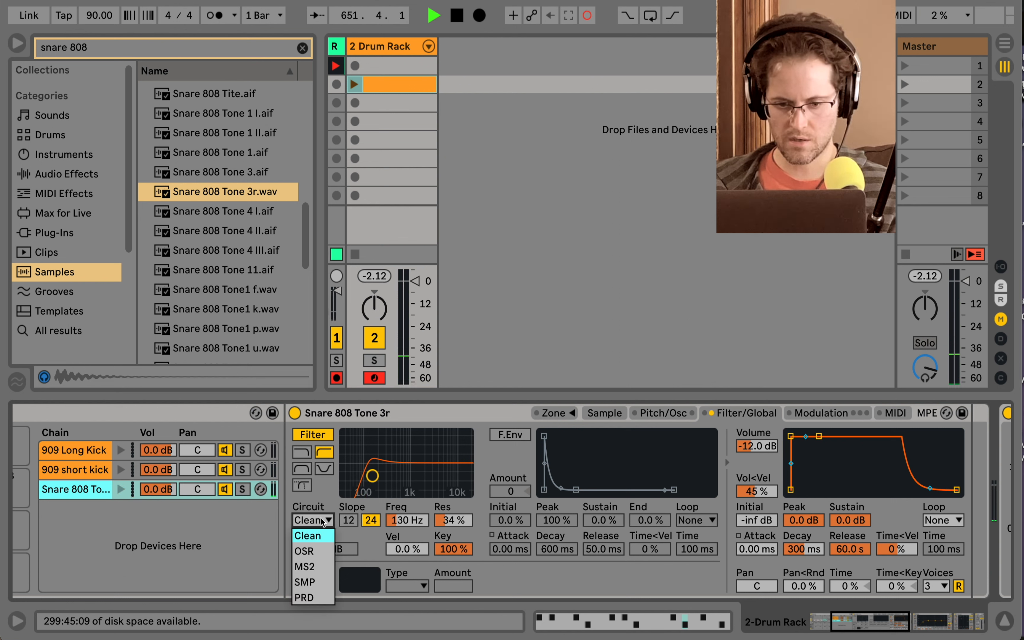
click(322, 567)
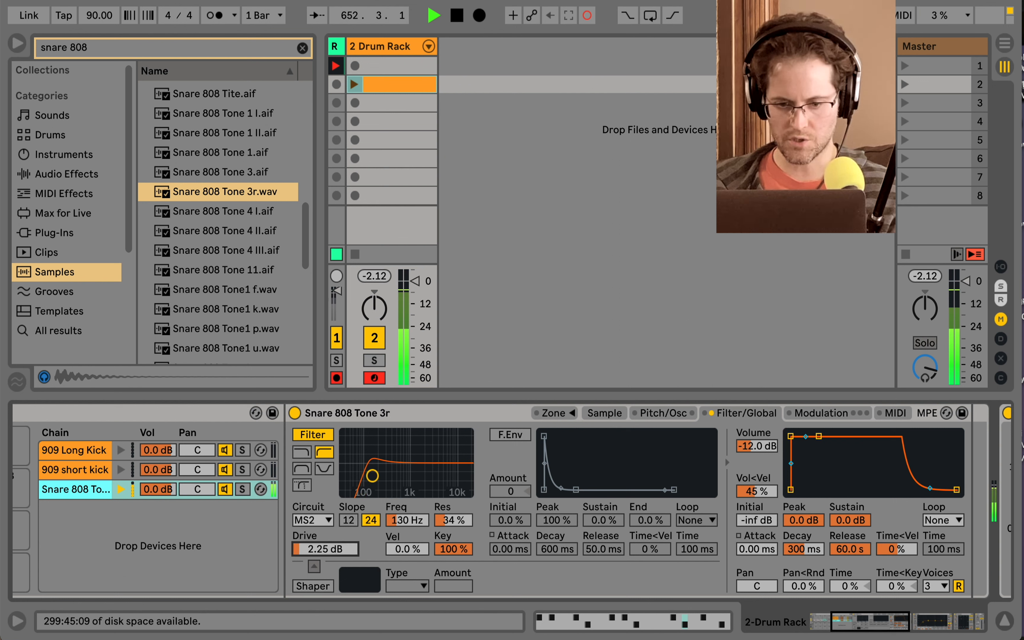
drag(750, 447, 750, 445)
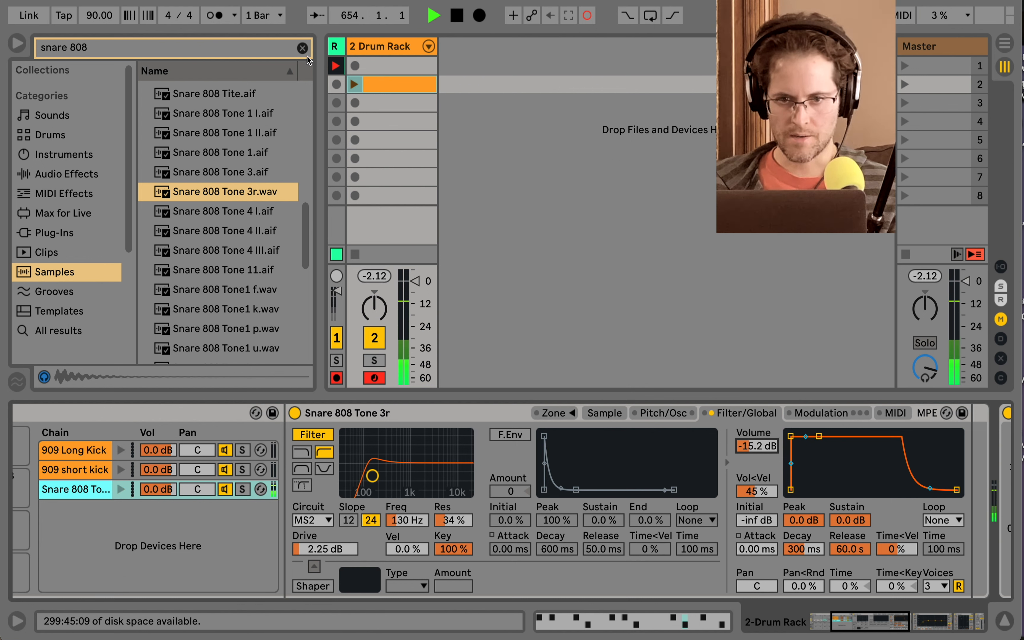
Clear the sample search and add a Reverb after the snare Sampler with Dry/Wet at 20 %.
click(302, 47)
click(85, 175)
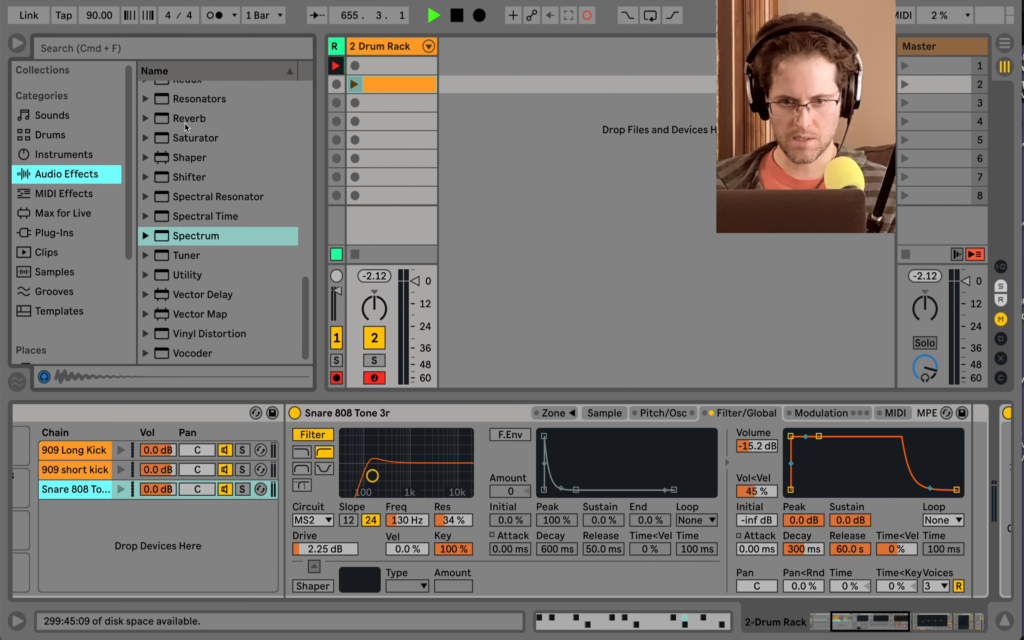
drag(186, 127, 955, 438)
drag(974, 547, 974, 563)
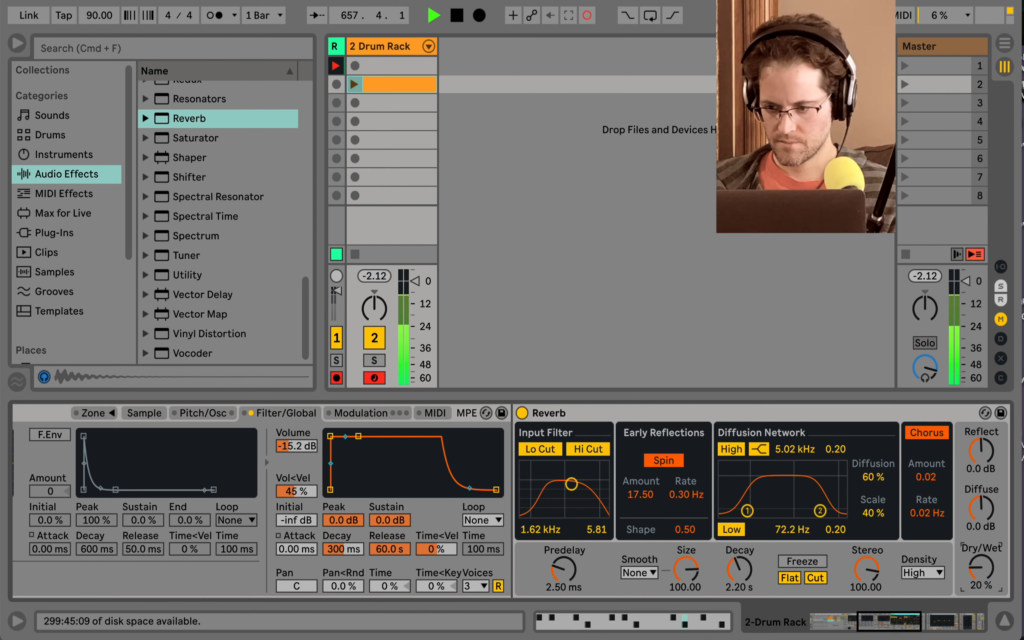
Set the snare Reverb's size to 66.21 and decay to 377 ms, and bypass the effect for comparison.
click(686, 569)
drag(686, 569, 739, 588)
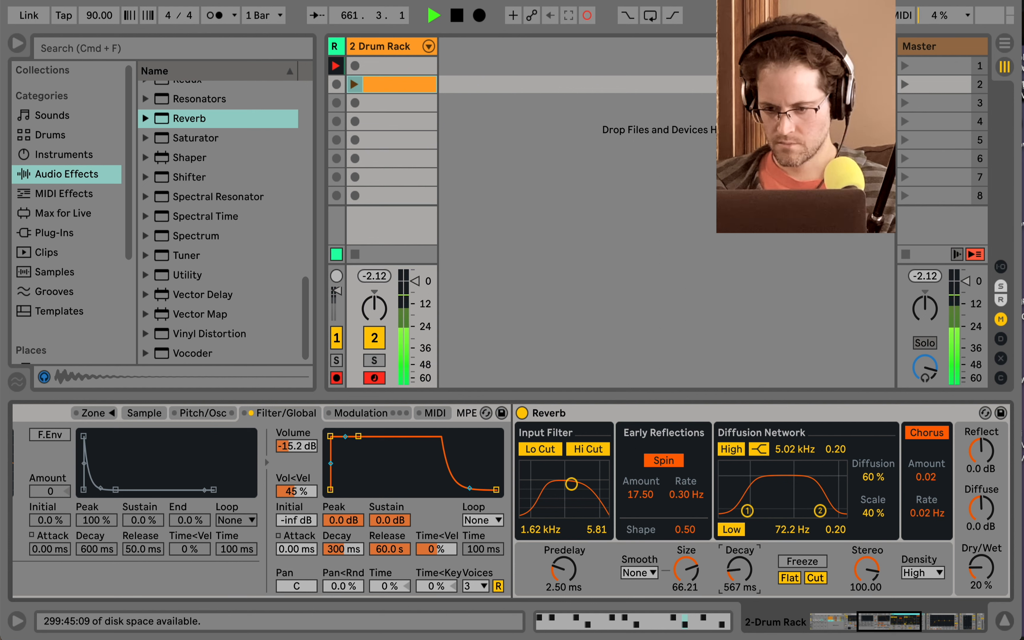
drag(739, 571, 739, 567)
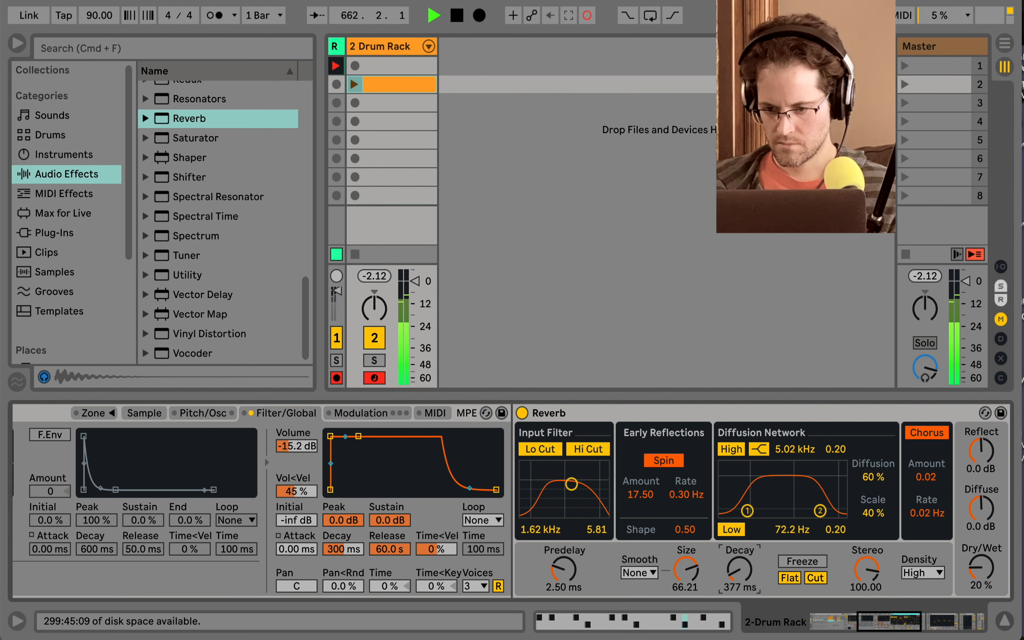
click(521, 413)
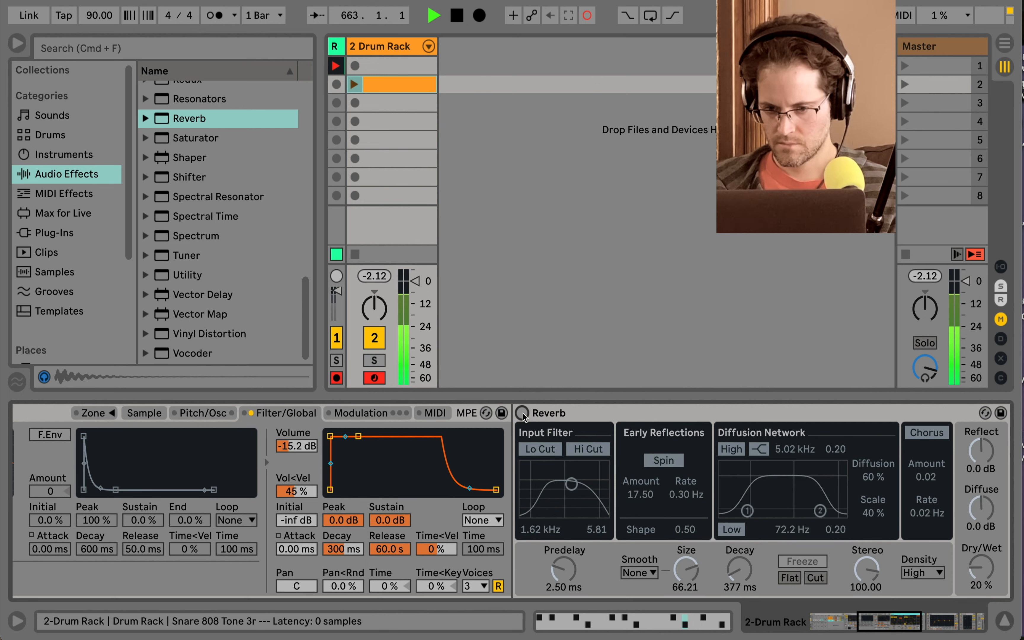
click(546, 413)
key(Delete)
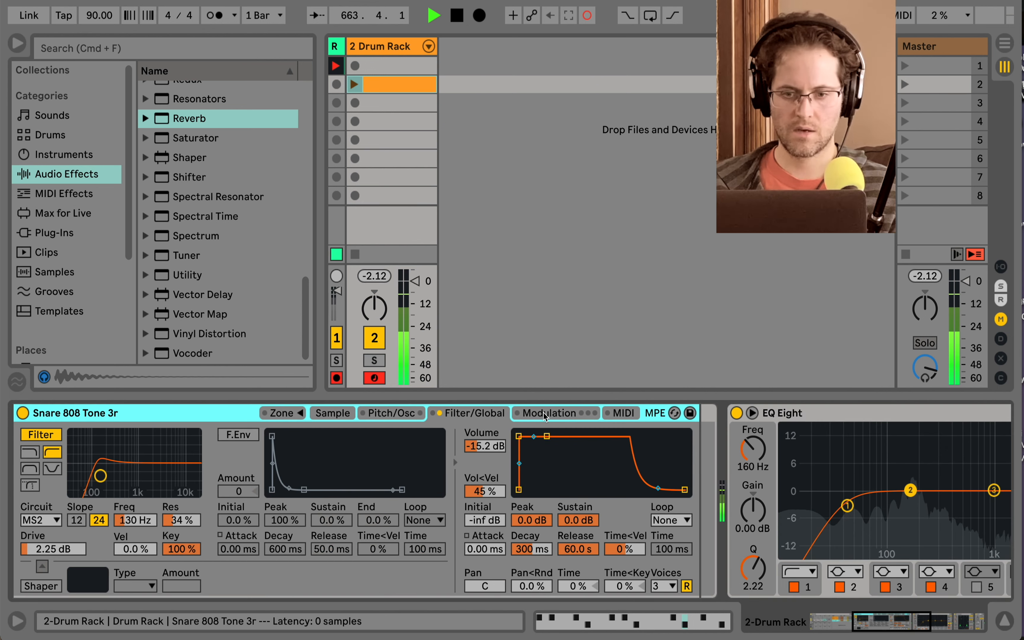
scroll(543, 413, left, 10)
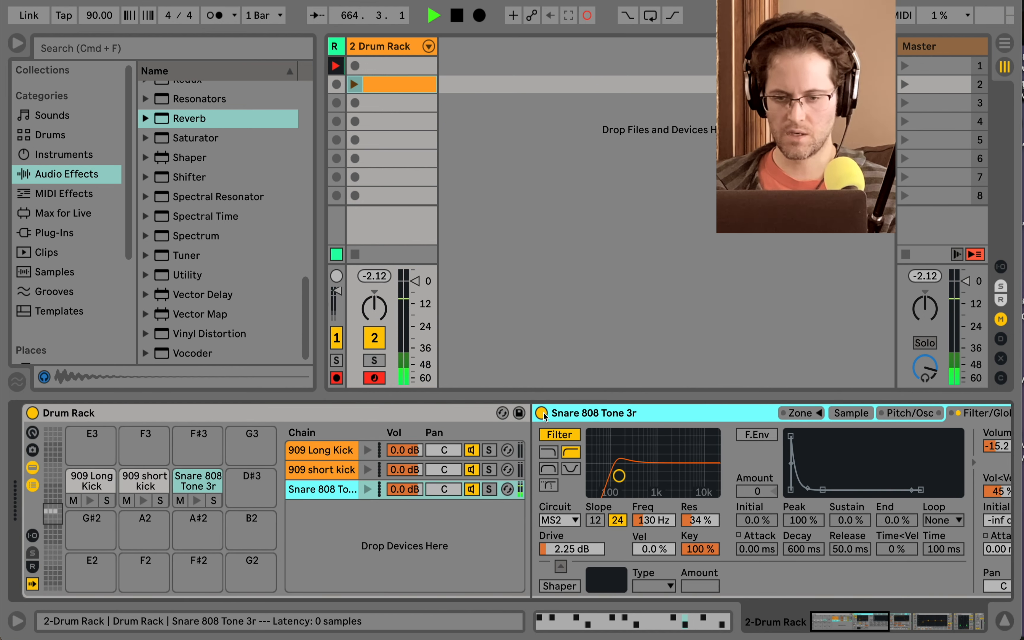
key(super+z)
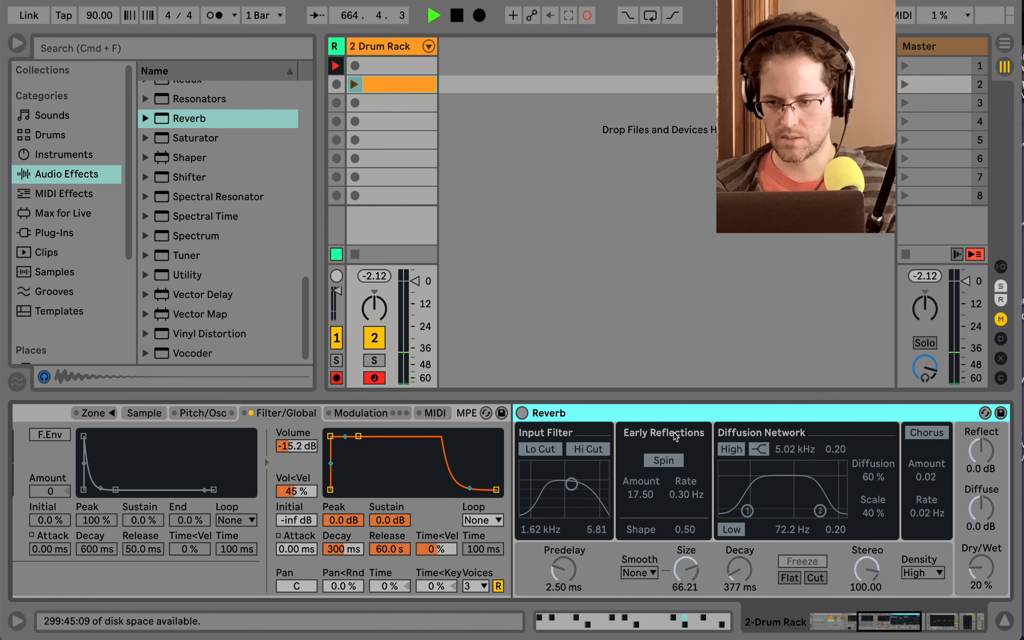
Re-enable the snare Reverb and set its Dry/Wet to 26 %, decay to 541 ms and predelay to 13.0 ms, comparing it with bypass.
click(523, 414)
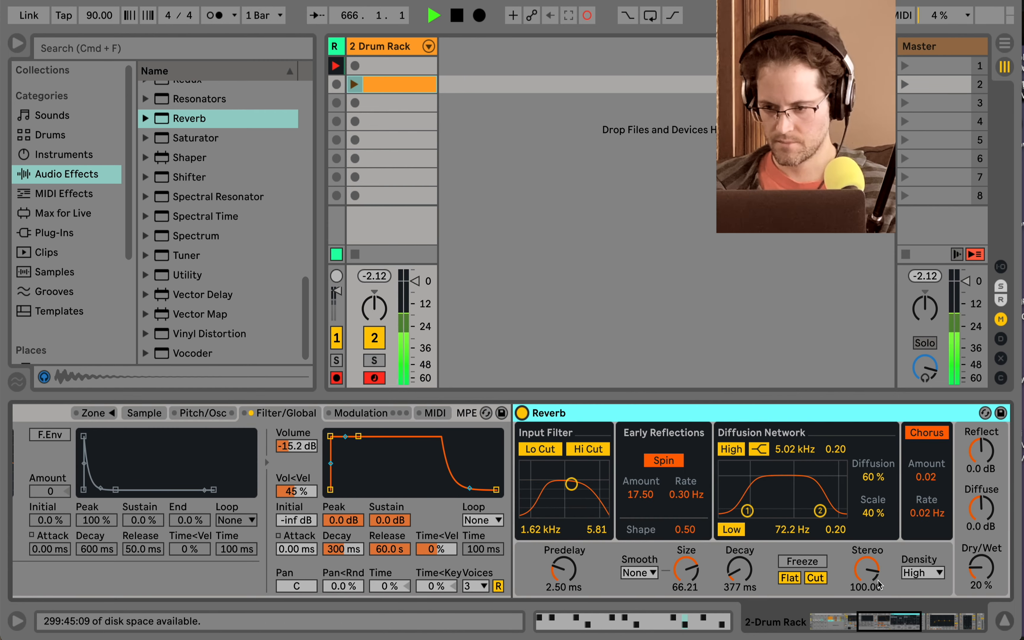
drag(980, 568, 980, 555)
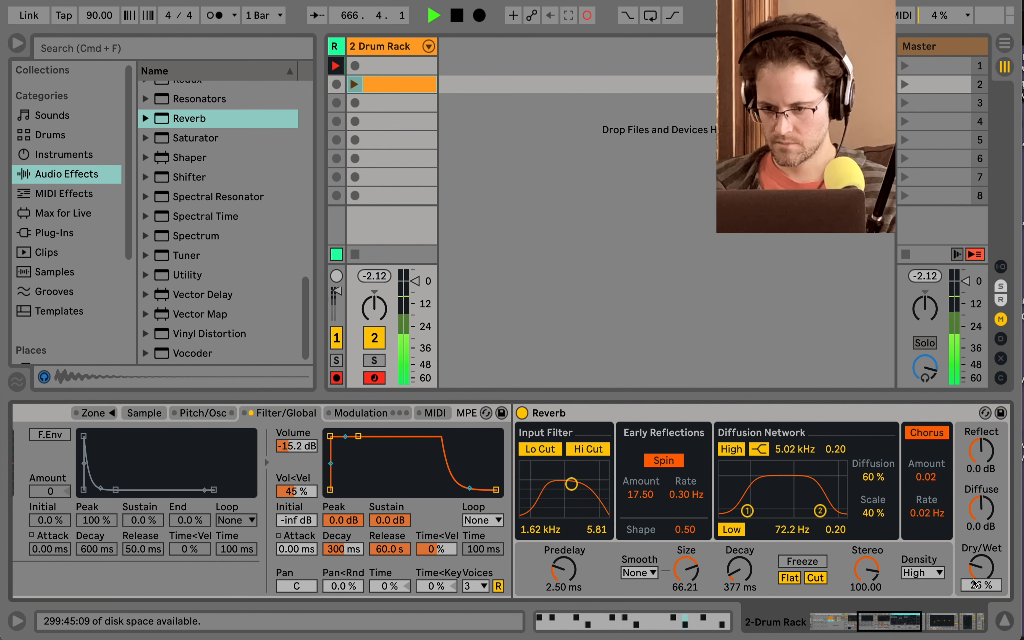
mouse_move(754, 575)
mouse_down()
mouse_move(753, 555)
mouse_move(753, 570)
mouse_up()
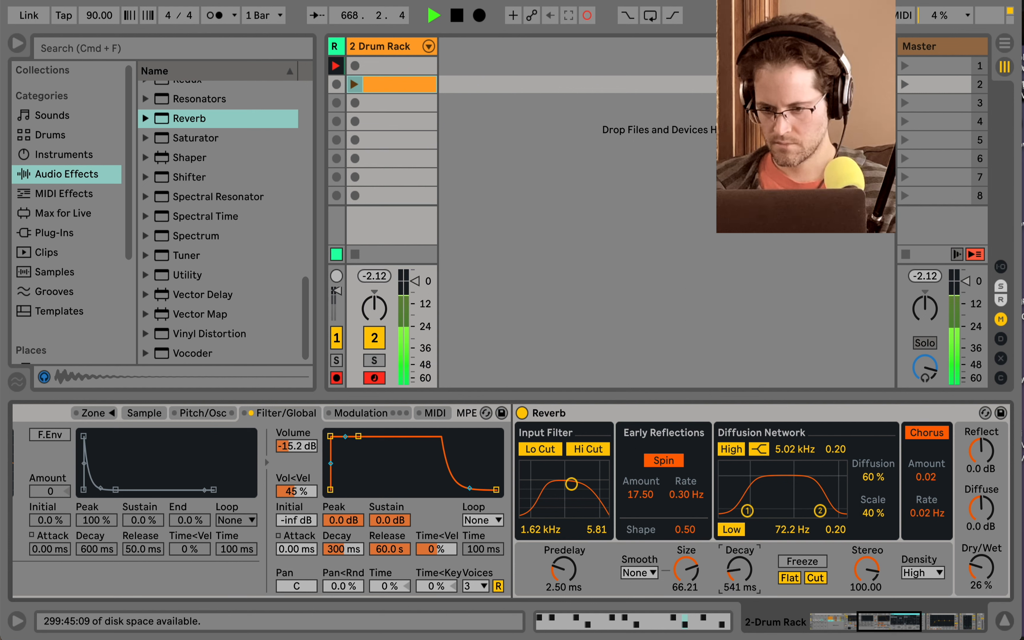
click(522, 413)
click(522, 413)
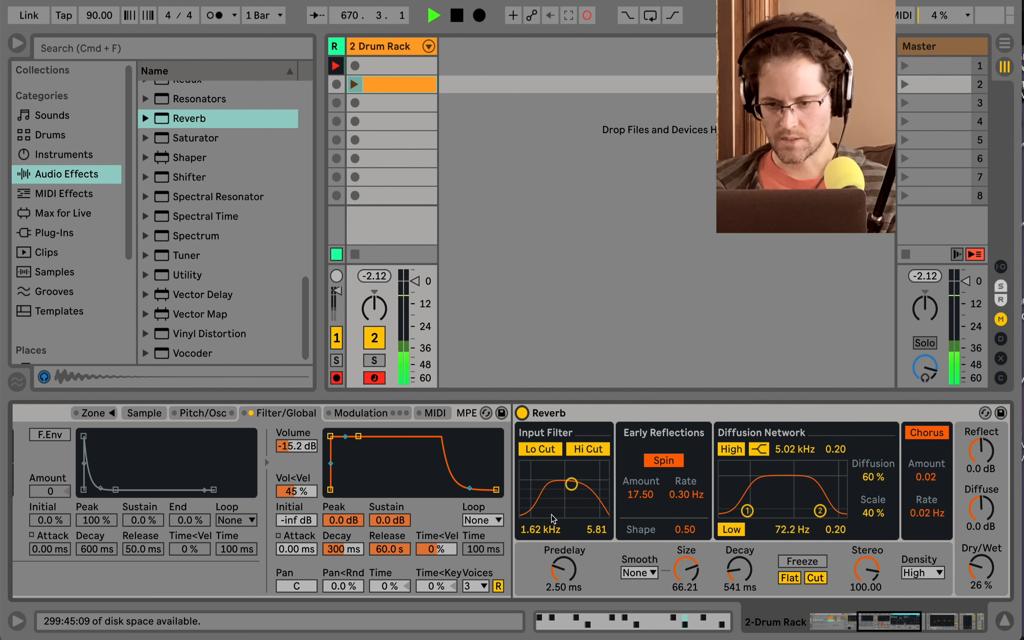
scroll(551, 514, left, 3)
drag(616, 580, 615, 573)
scroll(616, 573, left, 10)
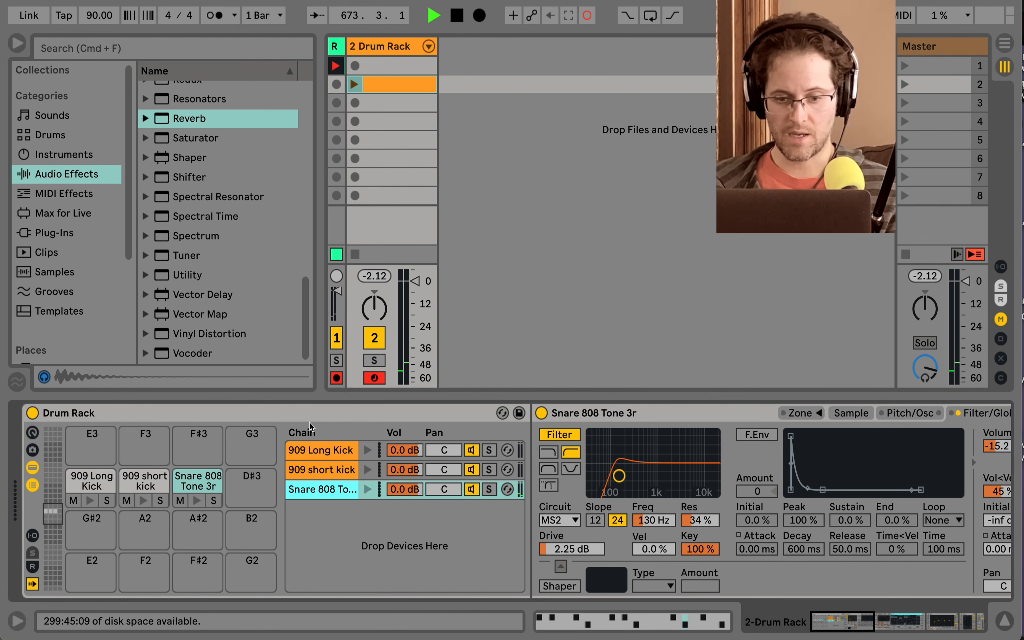
scroll(436, 558, right, 10)
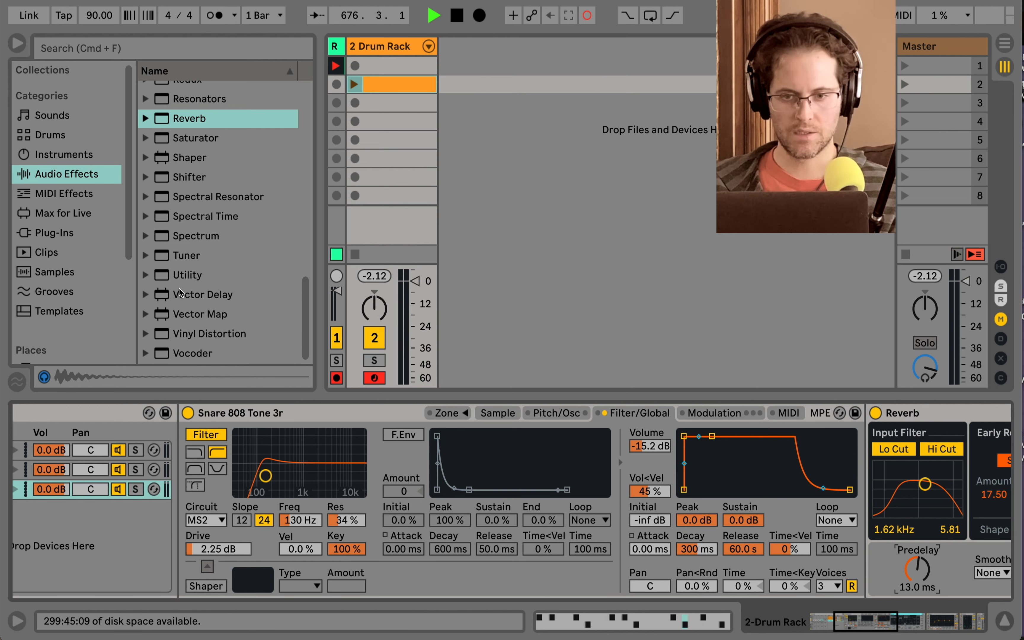
scroll(98, 489, left, 10)
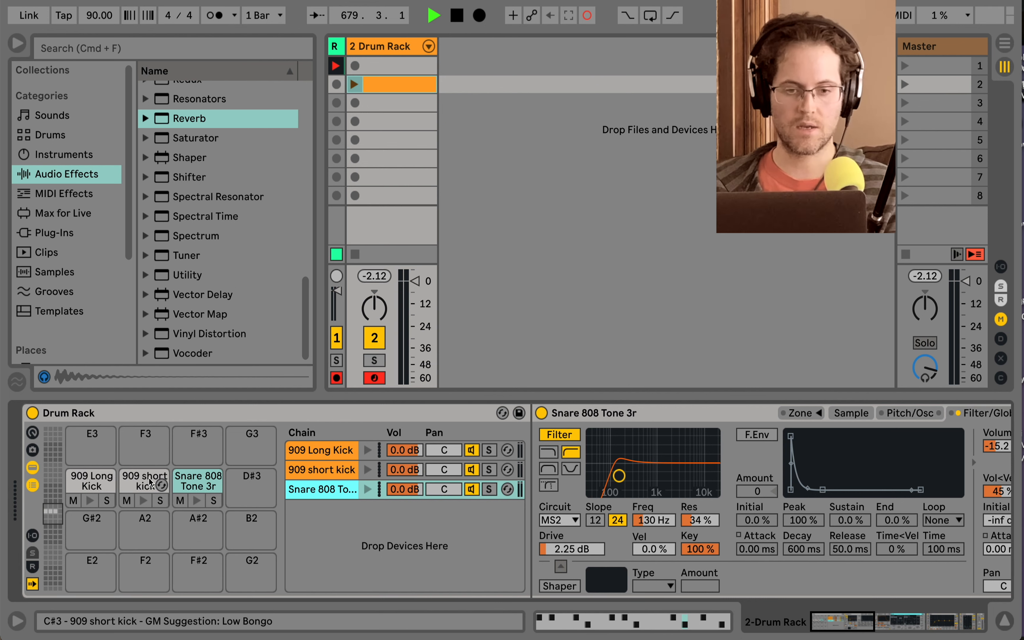
Search the browser for "909 snare" and restrict the results to samples.
click(132, 48)
text(90)
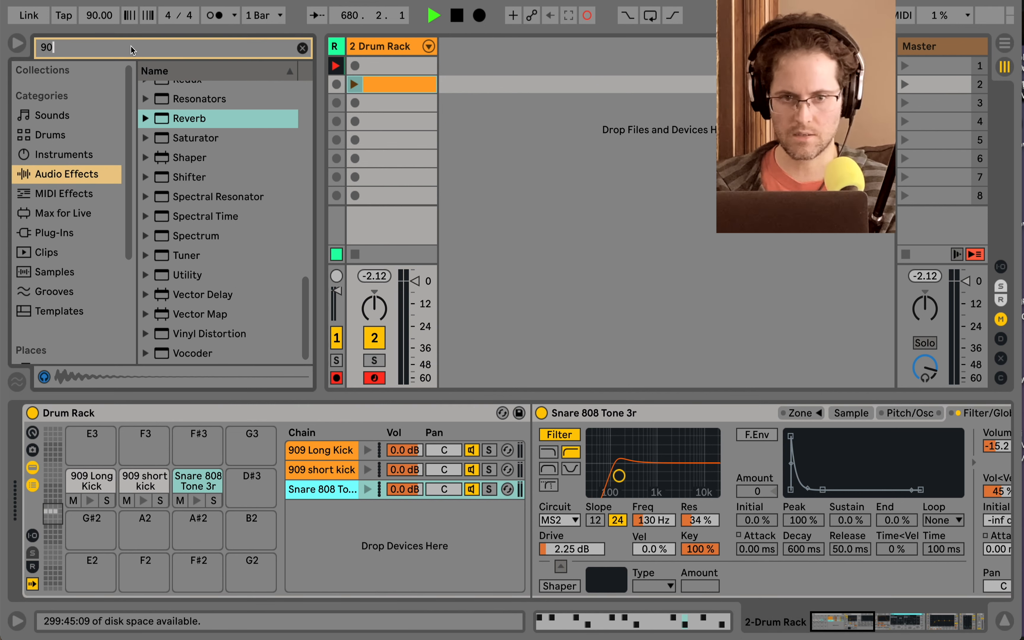
text(9 snare)
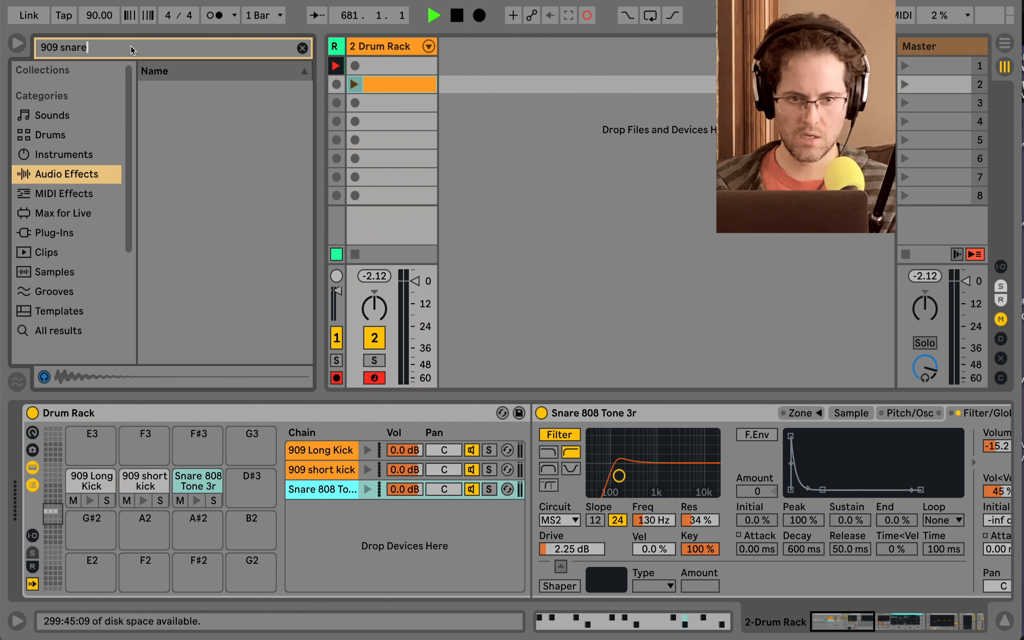
click(63, 330)
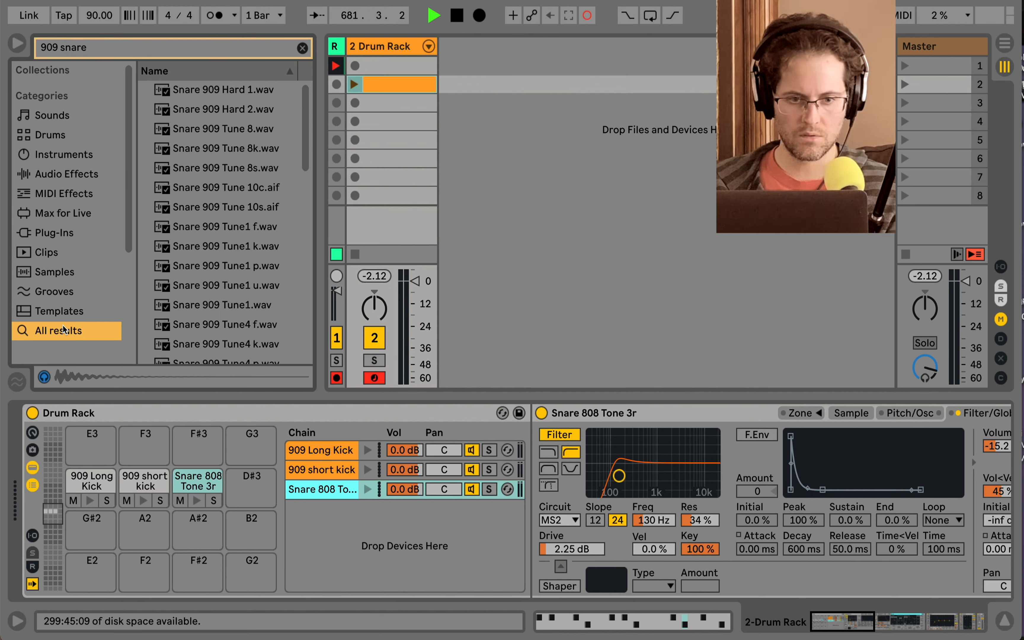
click(50, 275)
Preview Snare 909 Hard 1.wav and Hard 2.wav, plus the samples from Snare-909-Tune8.aif up to Snare 909 Tune19.wav.
click(249, 95)
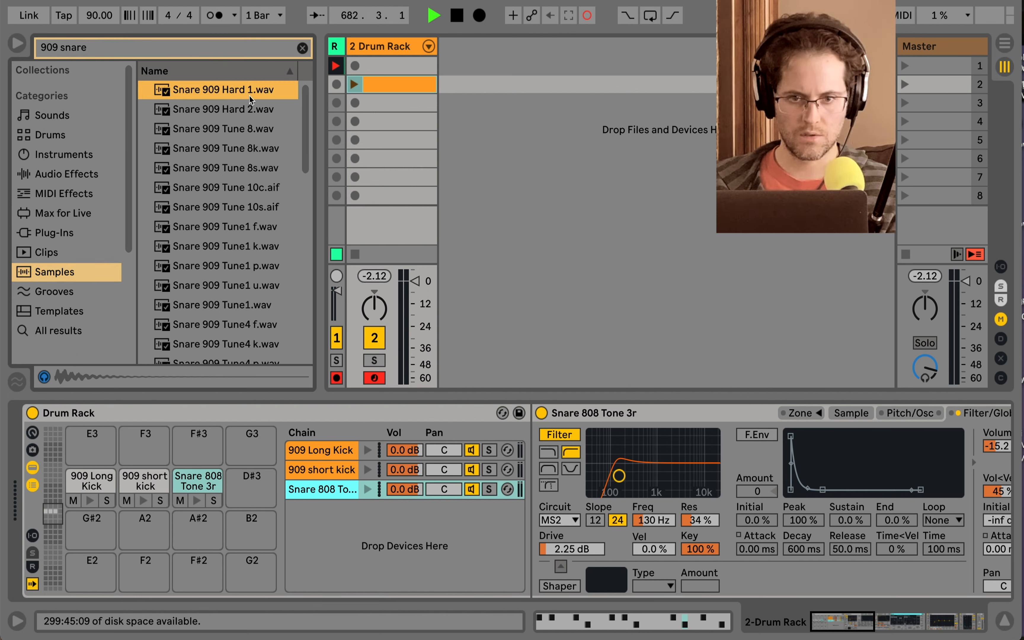
click(247, 107)
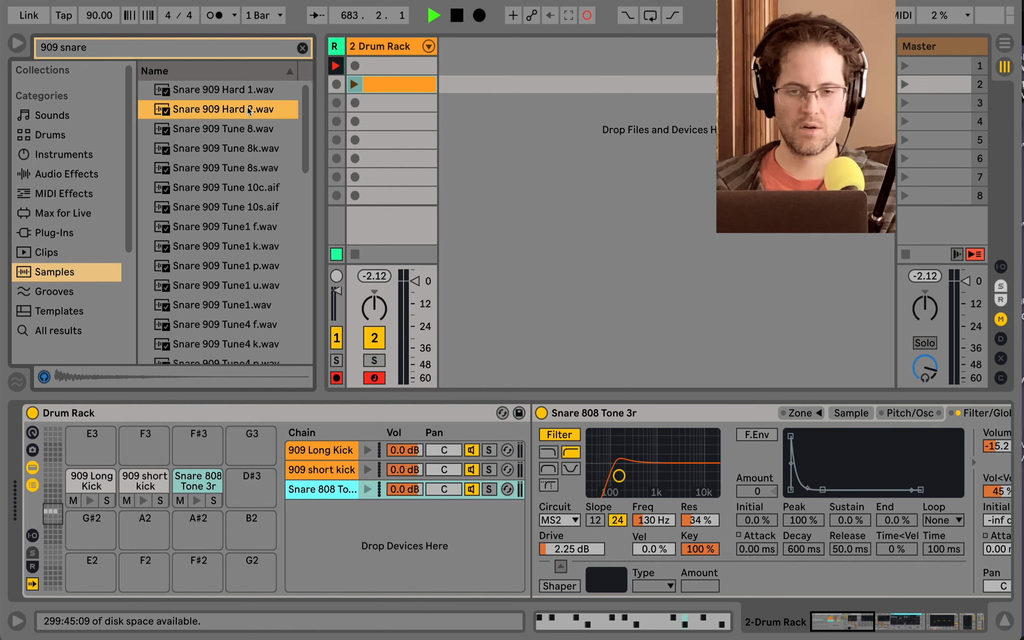
scroll(247, 107, down, 10)
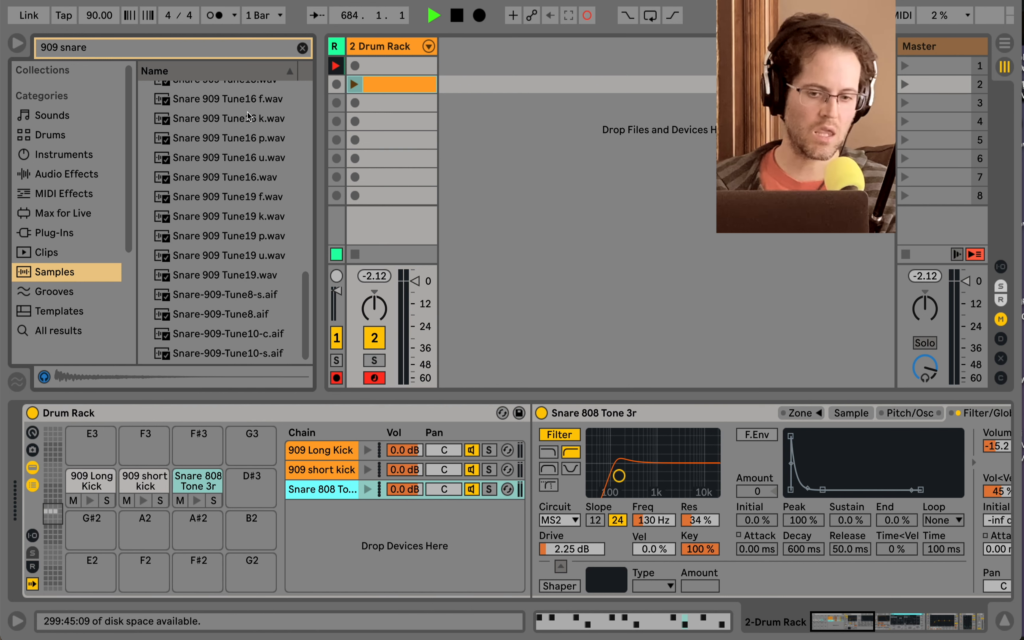
click(264, 316)
key(Up)
key(Up)
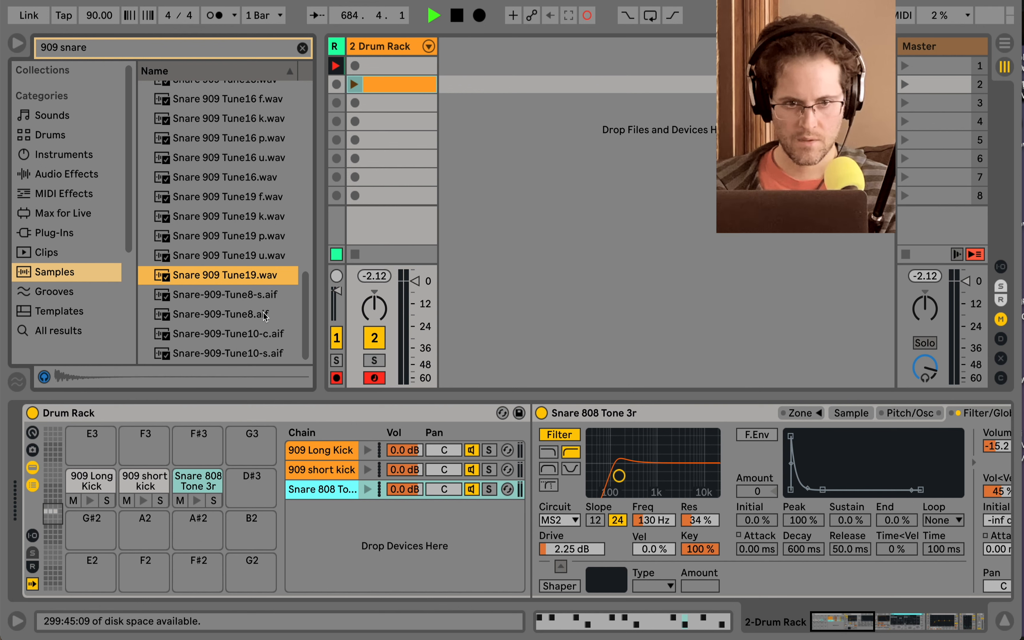
scroll(193, 295, up, 10)
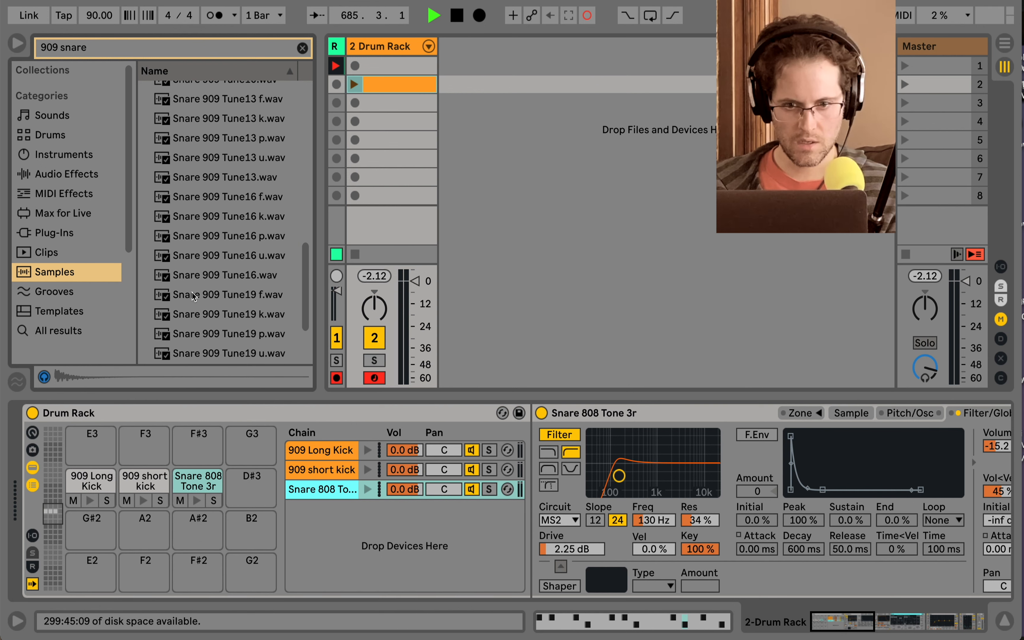
scroll(192, 293, up, 2)
scroll(227, 222, up, 10)
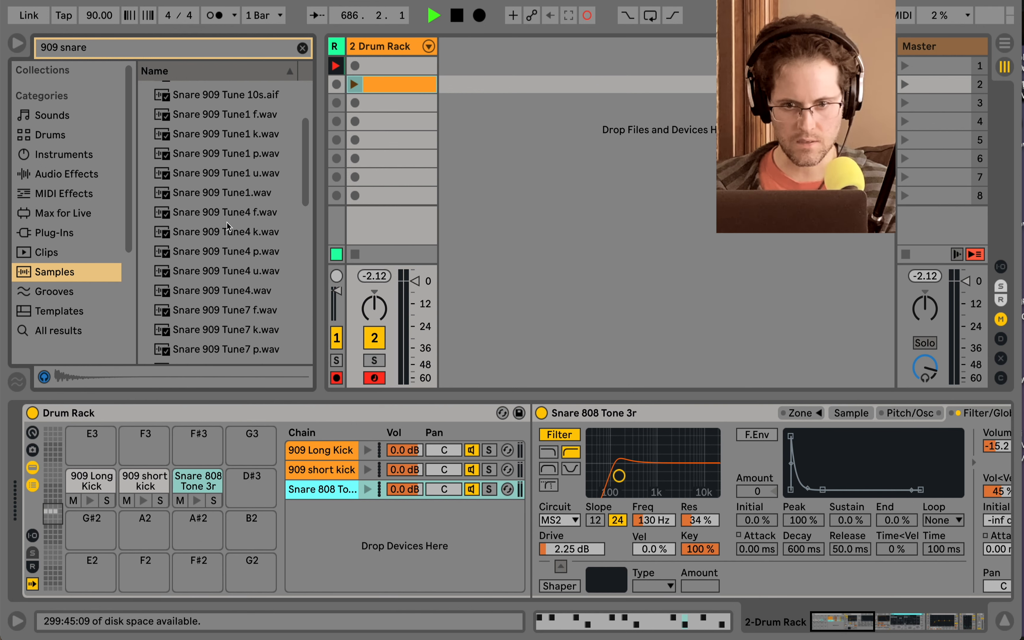
Preview the first samples in the results one after another, from the Snare 909 Hard sounds down to Snare 909 Tune 10c.aif.
click(242, 115)
key(Up)
key(Down)
key(Down)
key(Down)
key(Down)
key(Down)
key(Down)
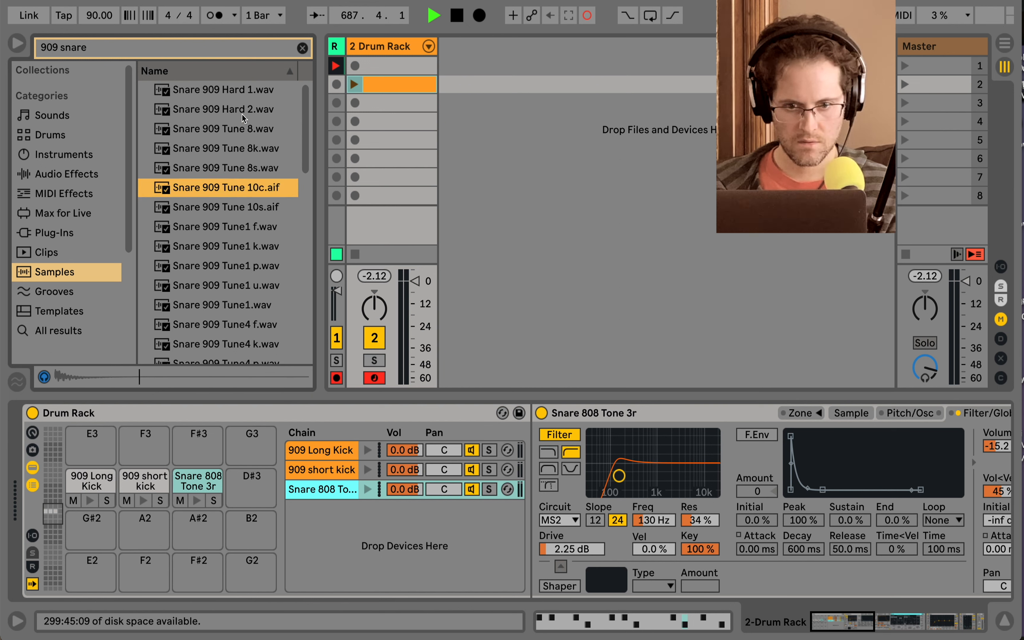
Preview the last samples in the results, comparing Snare-909-Tune10-s.aif, Tune10-c.aif, Tune8.aif and Tune8-s.aif.
scroll(242, 114, down, 15)
click(211, 355)
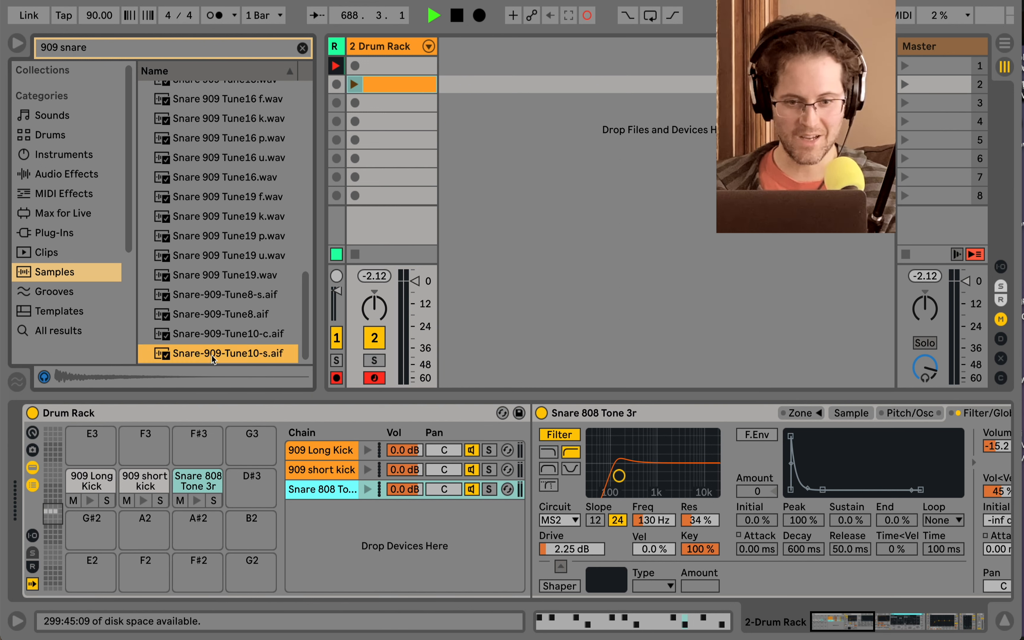
key(Up)
key(Up)
key(Up)
key(Down)
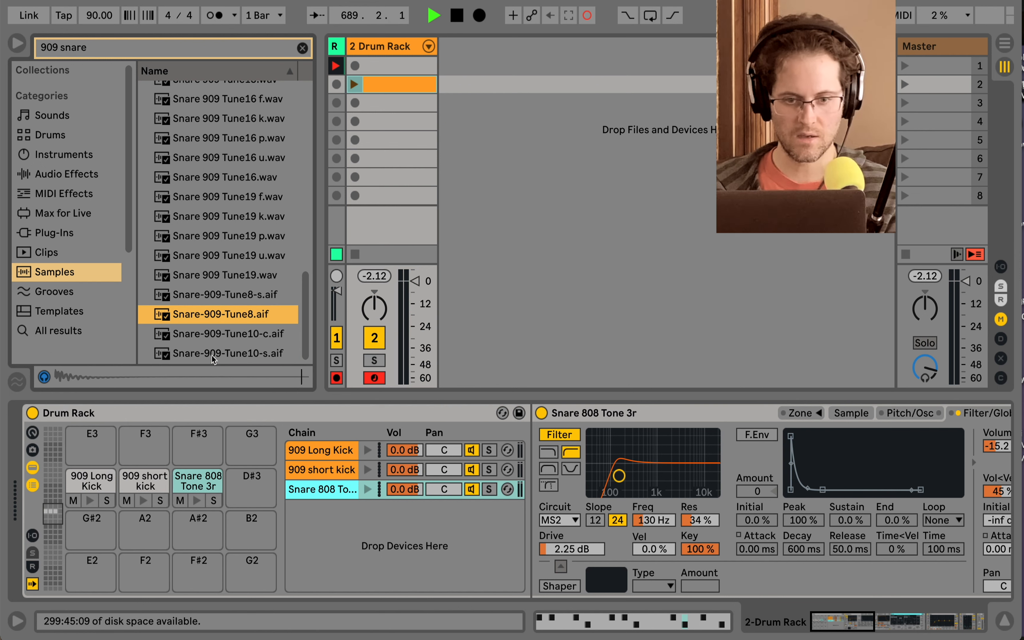
key(Up)
key(Up)
key(Down)
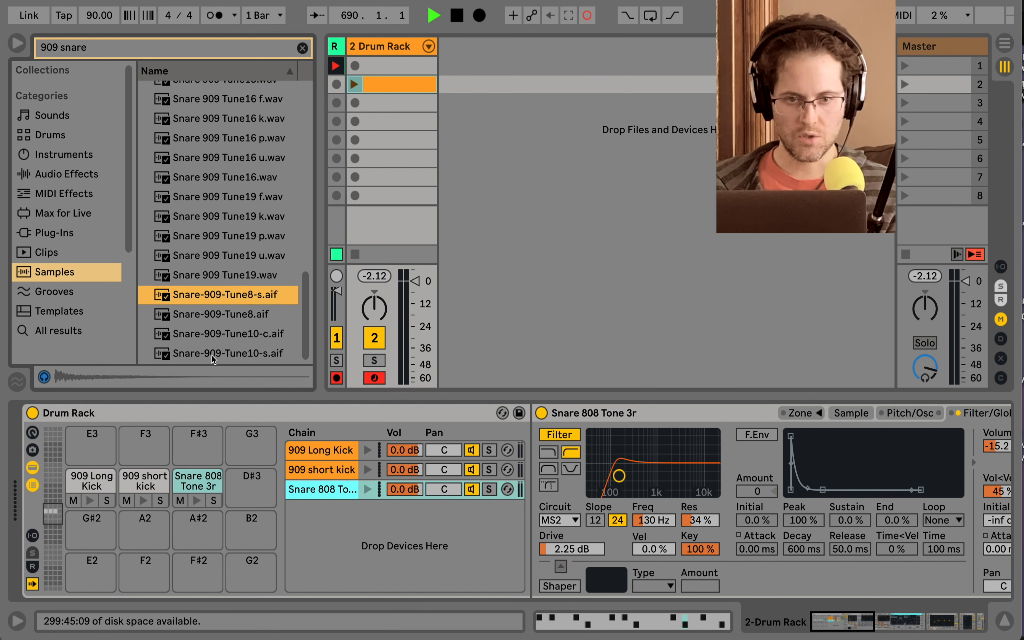
Preview samples in the middle of the results, including Snare 909 Tune16 u.wav and Snare 909 Tune10 k.wav.
scroll(212, 355, up, 2)
click(210, 193)
scroll(210, 194, up, 1)
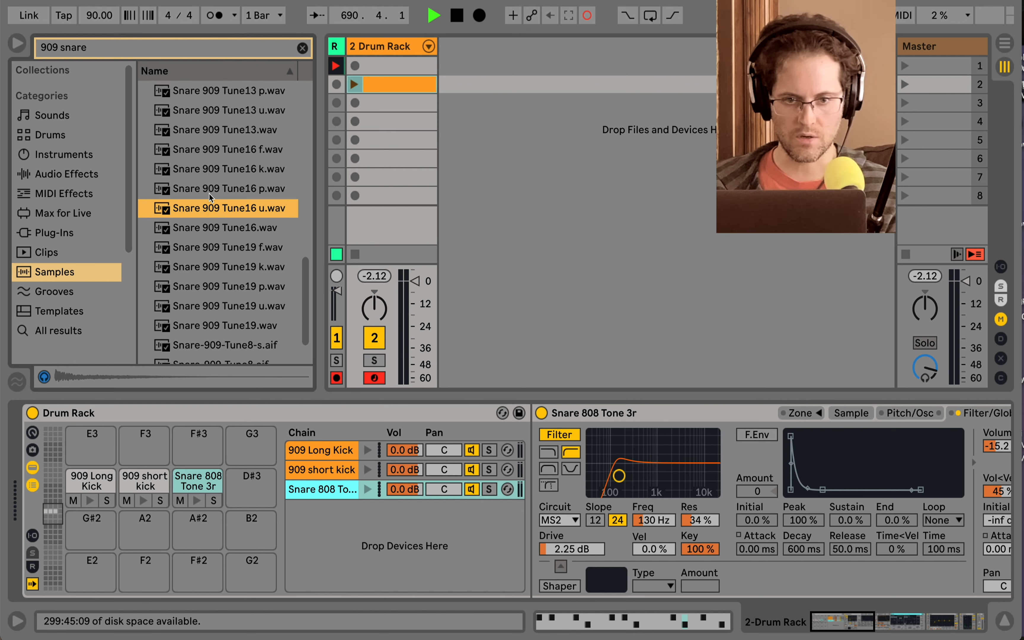
scroll(210, 196, up, 5)
click(218, 166)
scroll(218, 166, up, 1)
click(218, 161)
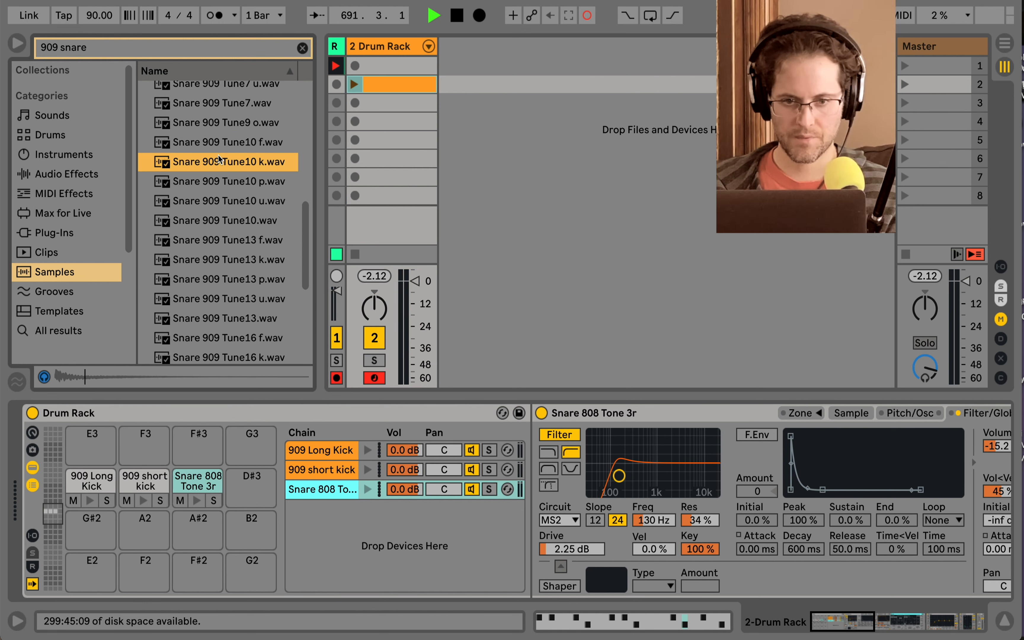
scroll(219, 160, up, 10)
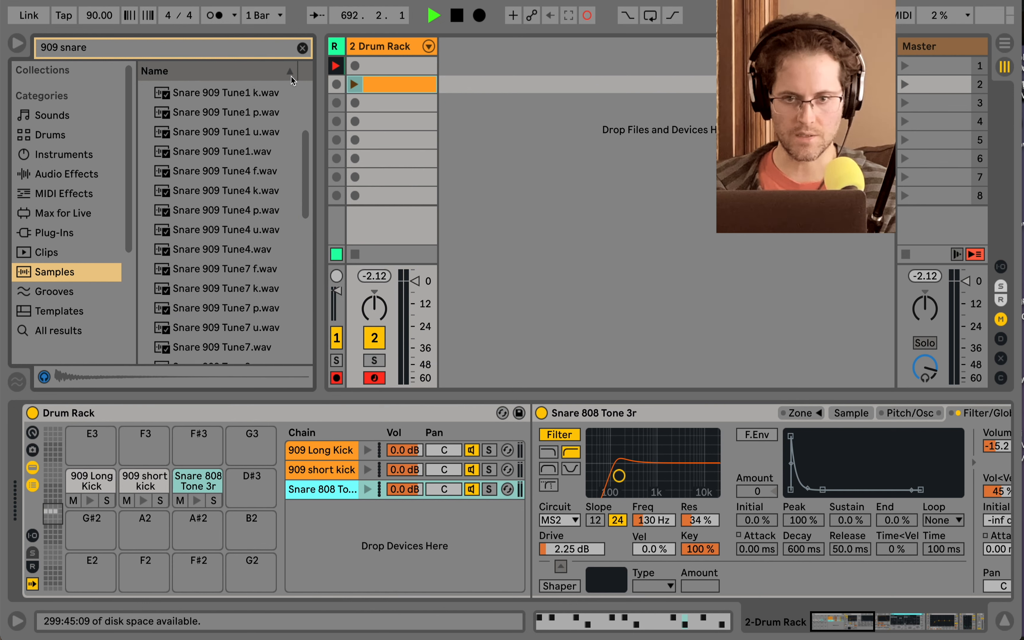
Show all "909 snare" results and preview the Snare 909.adg preset and Snare-909-Tune8-s.aif.
click(52, 330)
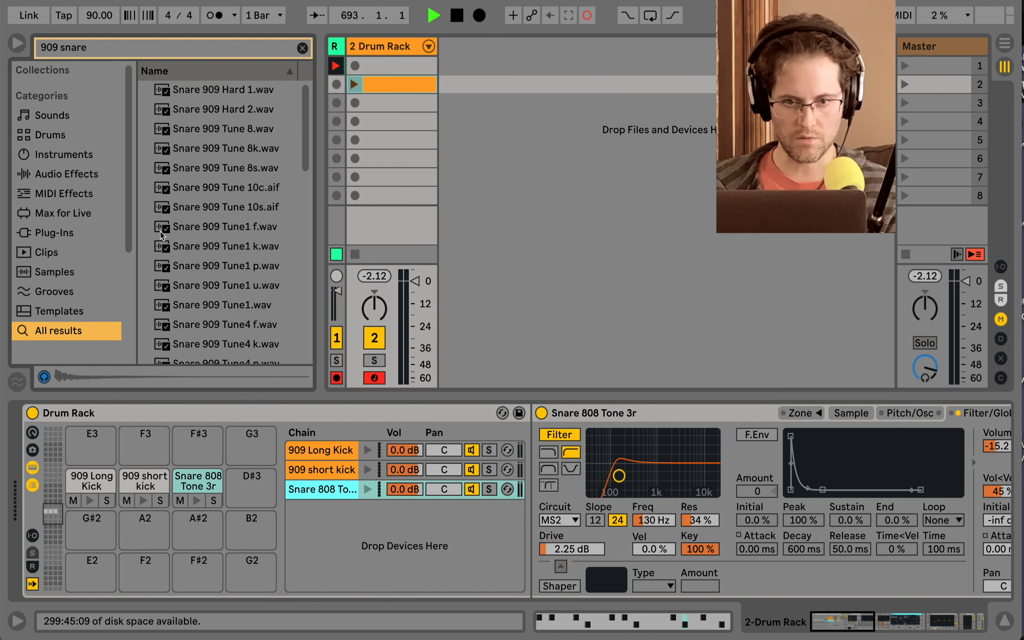
scroll(193, 132, down, 15)
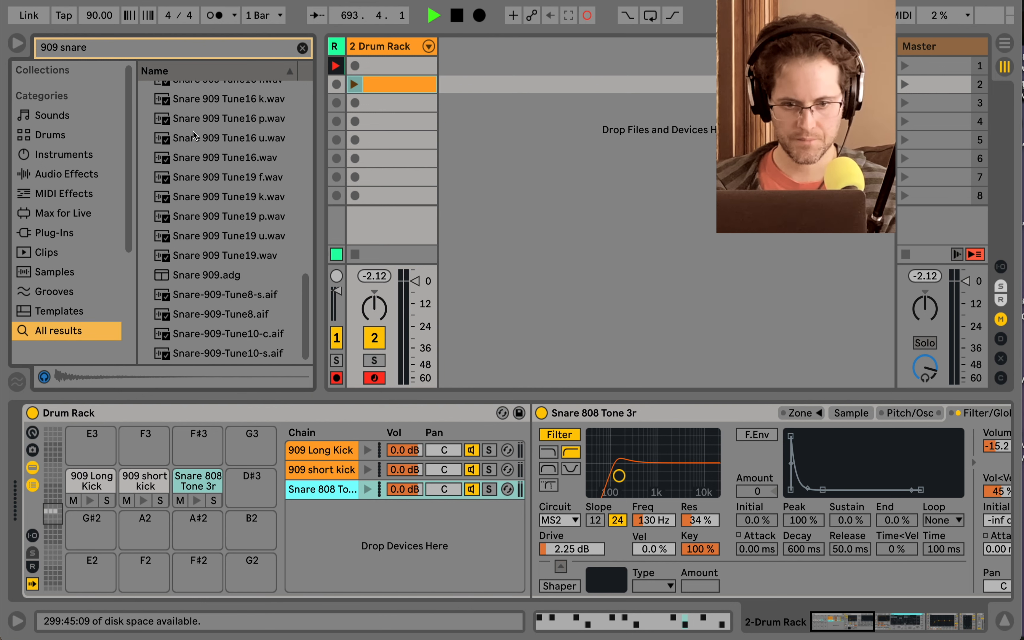
click(188, 276)
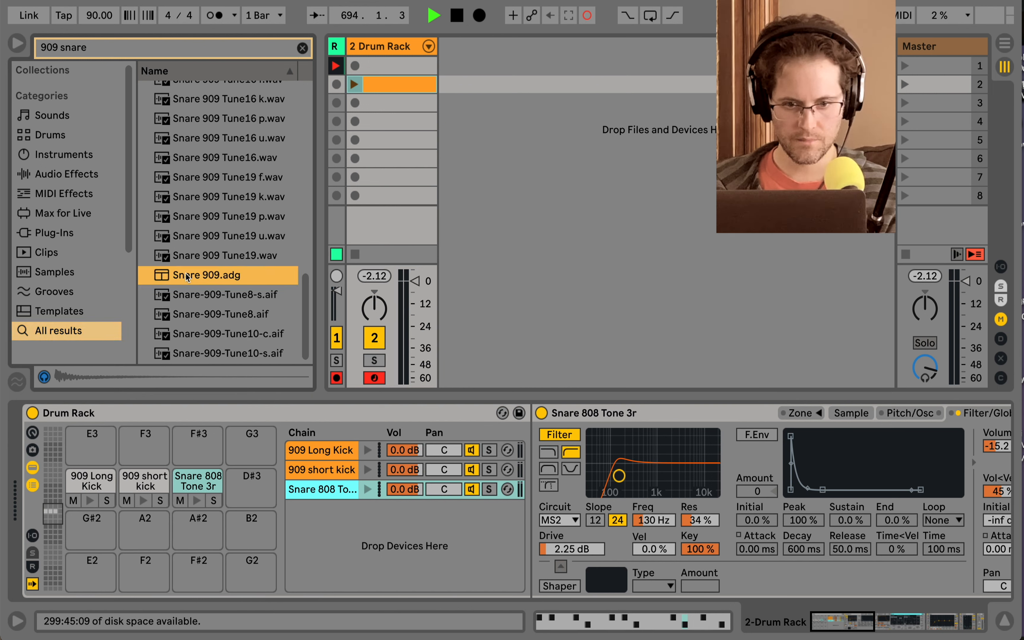
click(187, 293)
scroll(187, 288, up, 5)
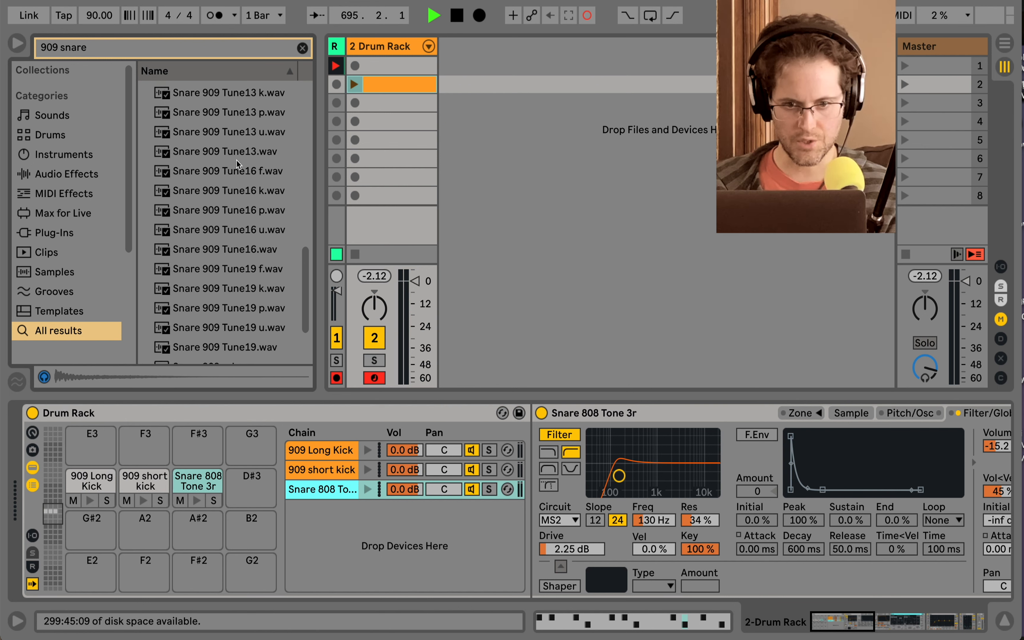
scroll(238, 158, up, 10)
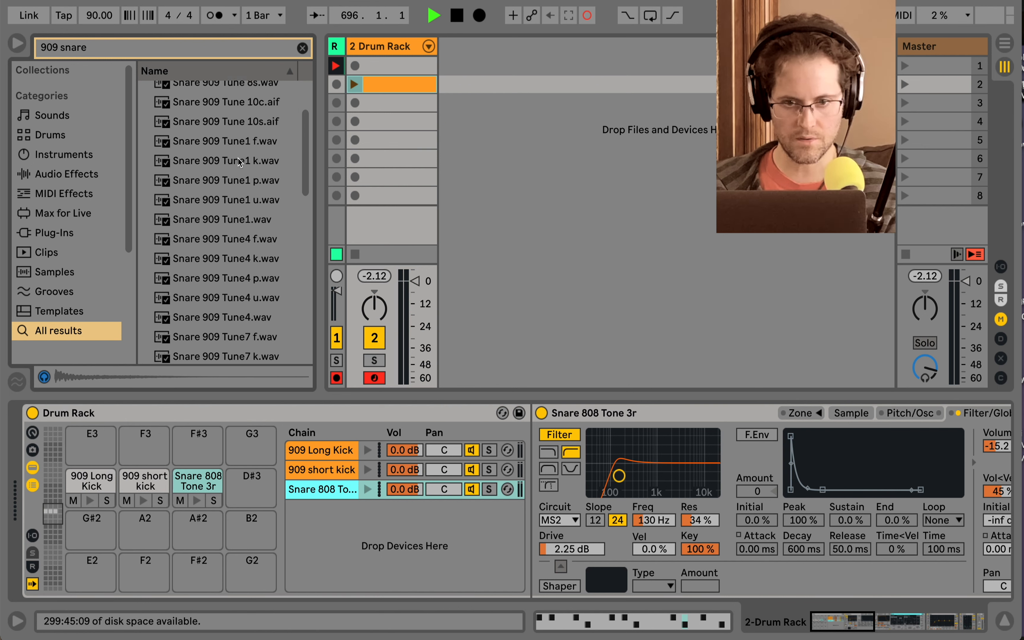
scroll(238, 158, up, 3)
Compare the previews of Snare 909 Hard 1.wav, Hard 2.wav, Tune 8.wav and Tune 8k.wav.
click(226, 90)
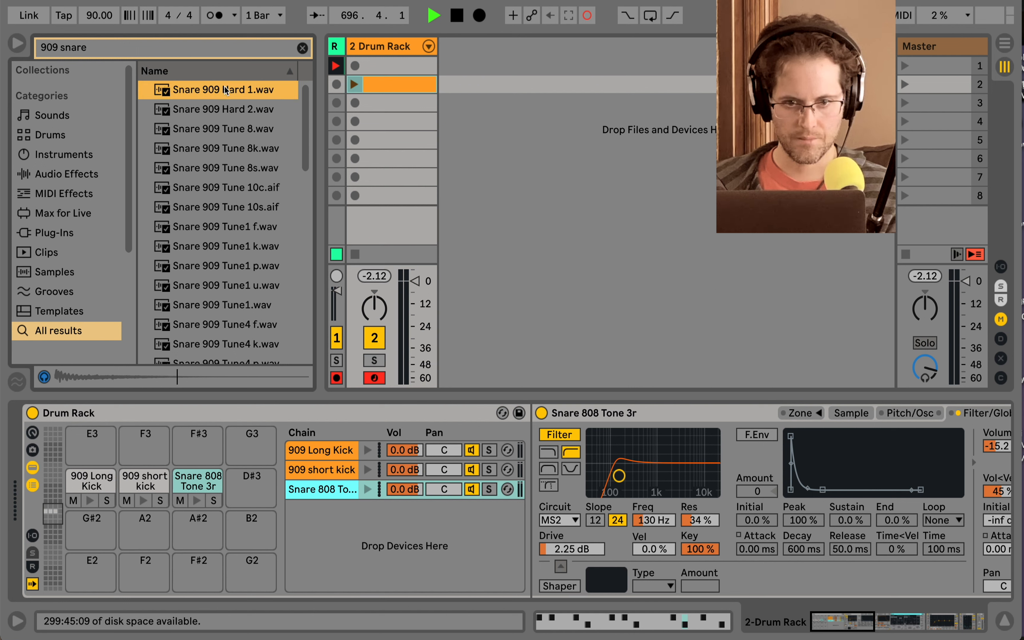
click(227, 104)
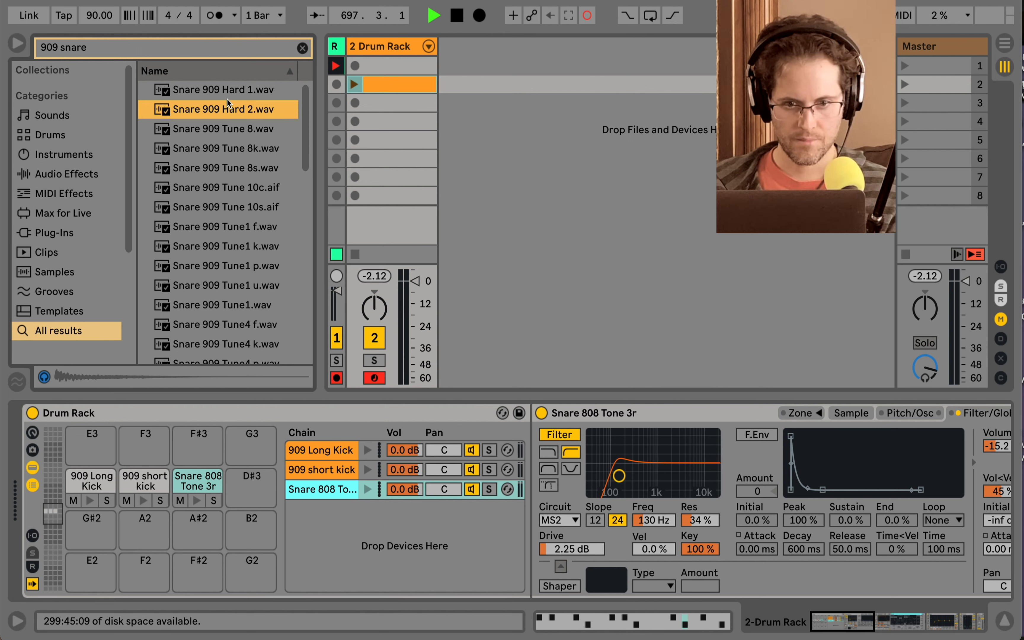
click(225, 132)
key(Down)
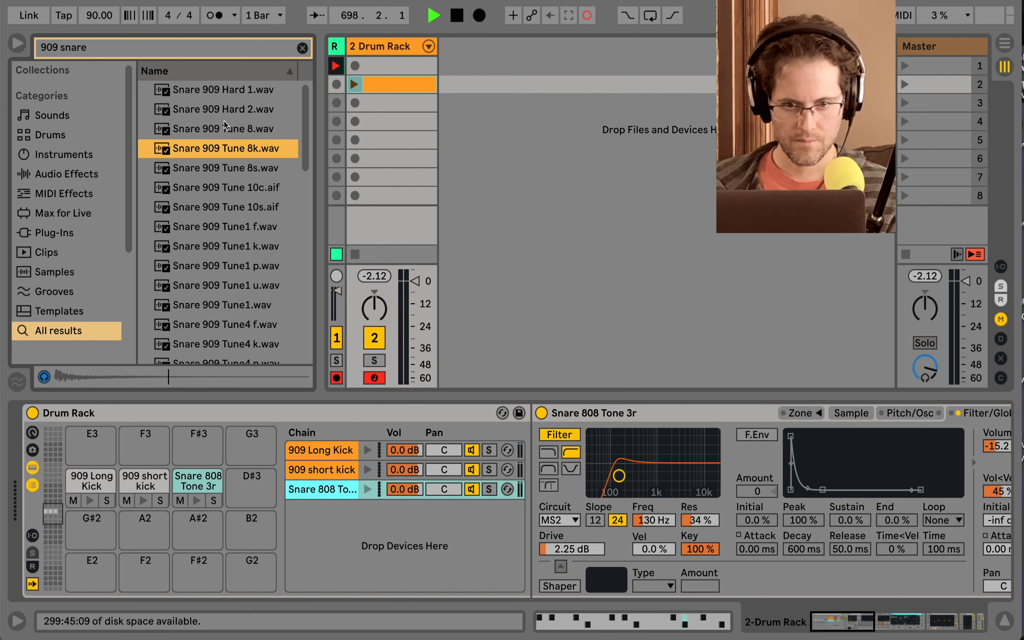
Load Snare 909 Hard 1.wav onto the empty D#3 pad and audition it against the Snare 808 Tone 3r pad.
click(228, 91)
drag(228, 90, 252, 486)
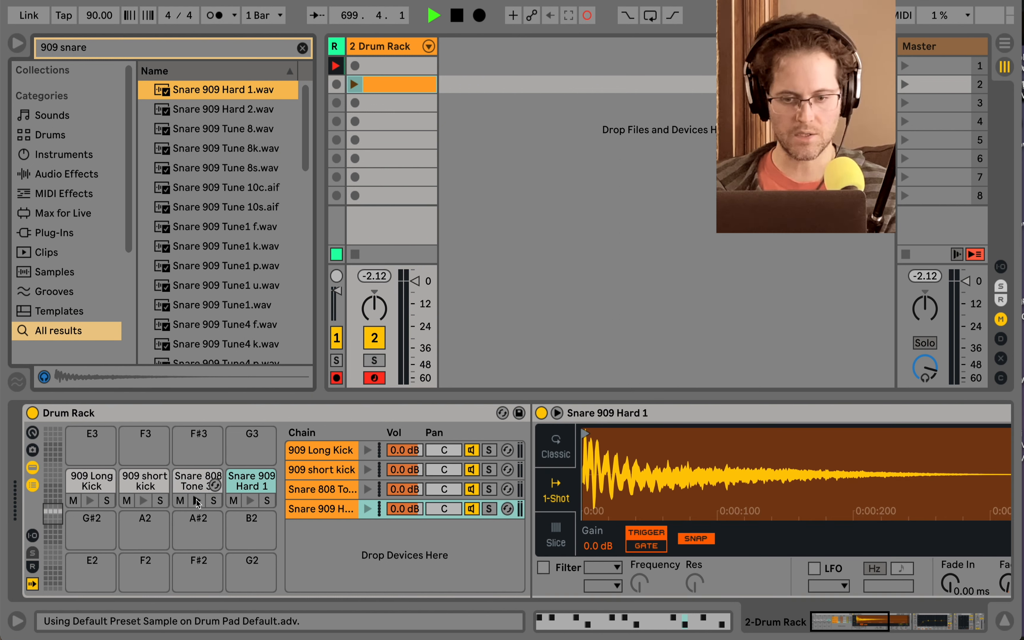
click(195, 499)
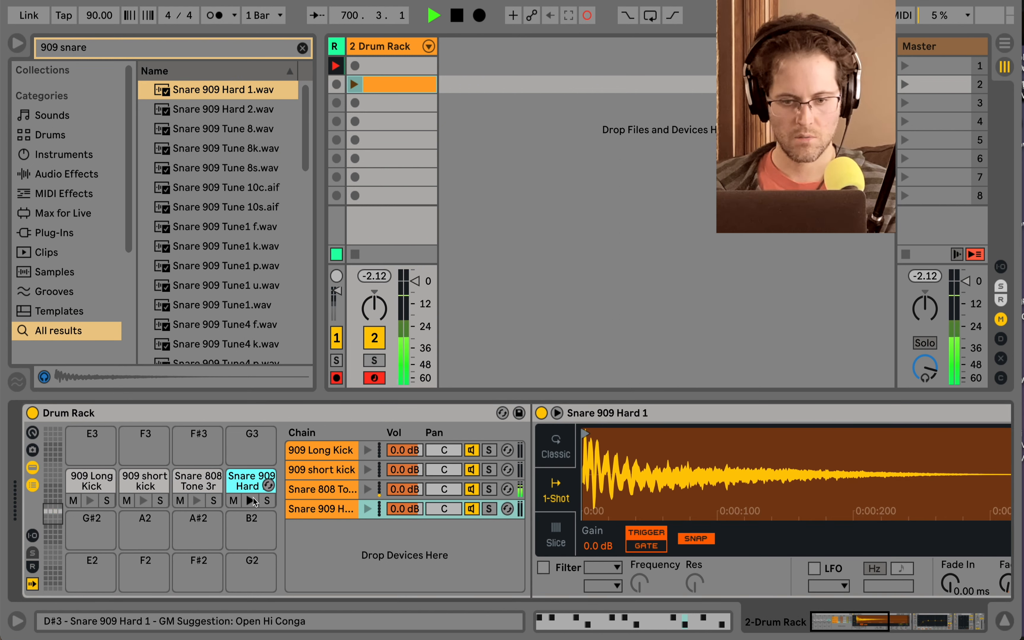
click(251, 501)
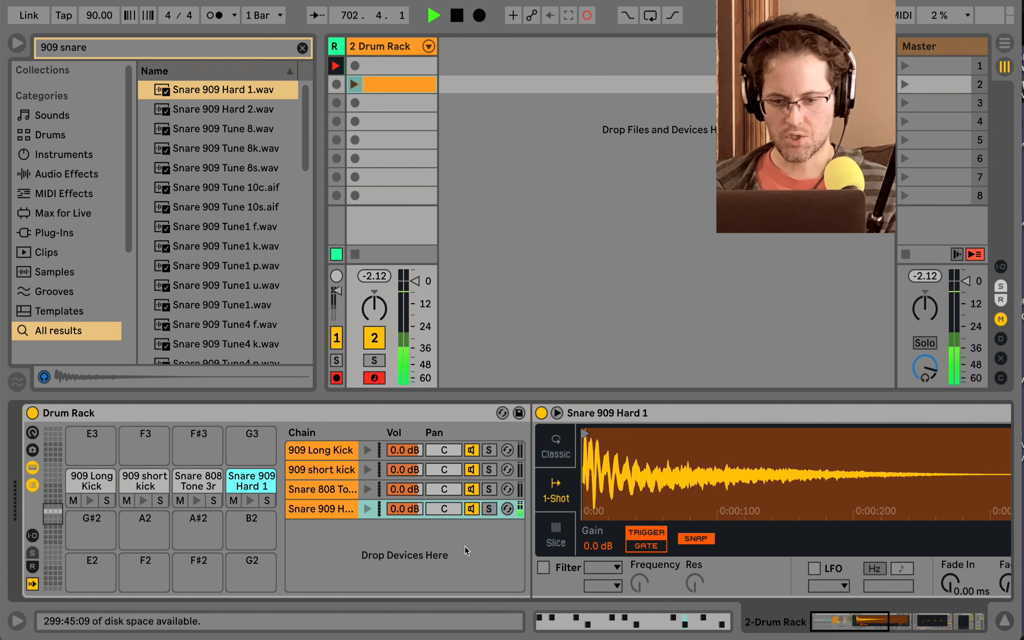
Colour the Snare 808 Tone 3r chain dark red and the Snare 909 Hard 1 chain reddish brown.
right_click(303, 497)
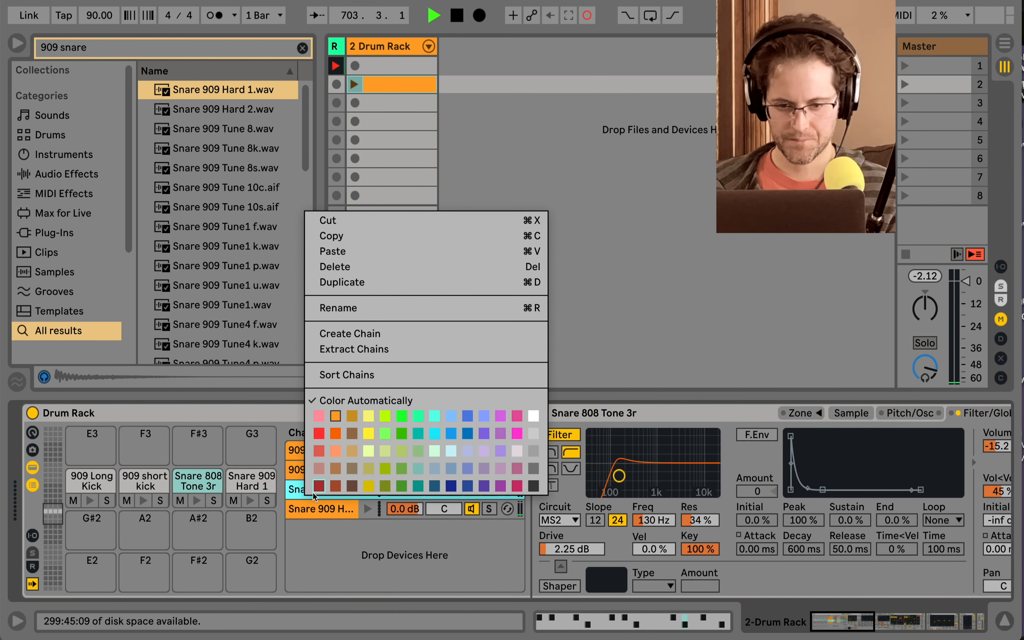
click(318, 486)
right_click(315, 510)
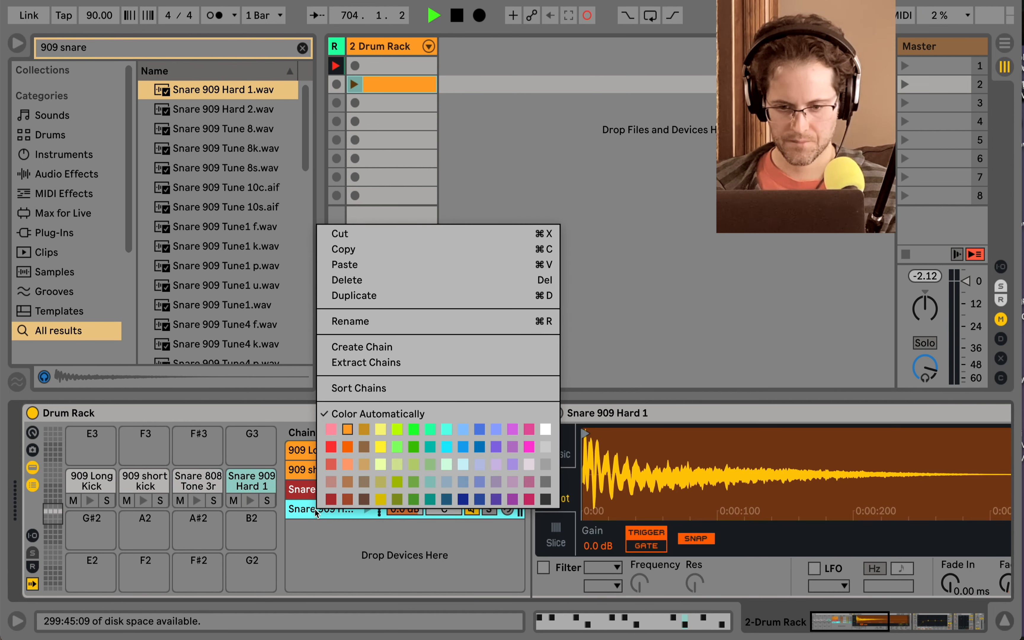
click(346, 500)
Convert the Snare 909 Hard 1 Simpler to a Sampler and show its Filter/Global settings.
scroll(318, 425, right, 5)
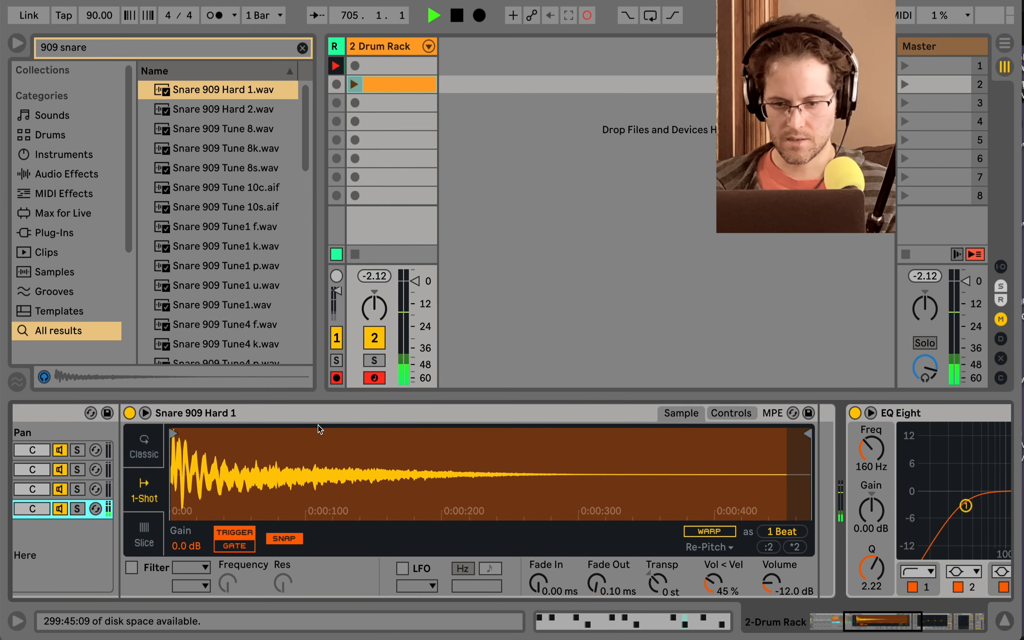
right_click(321, 416)
click(347, 406)
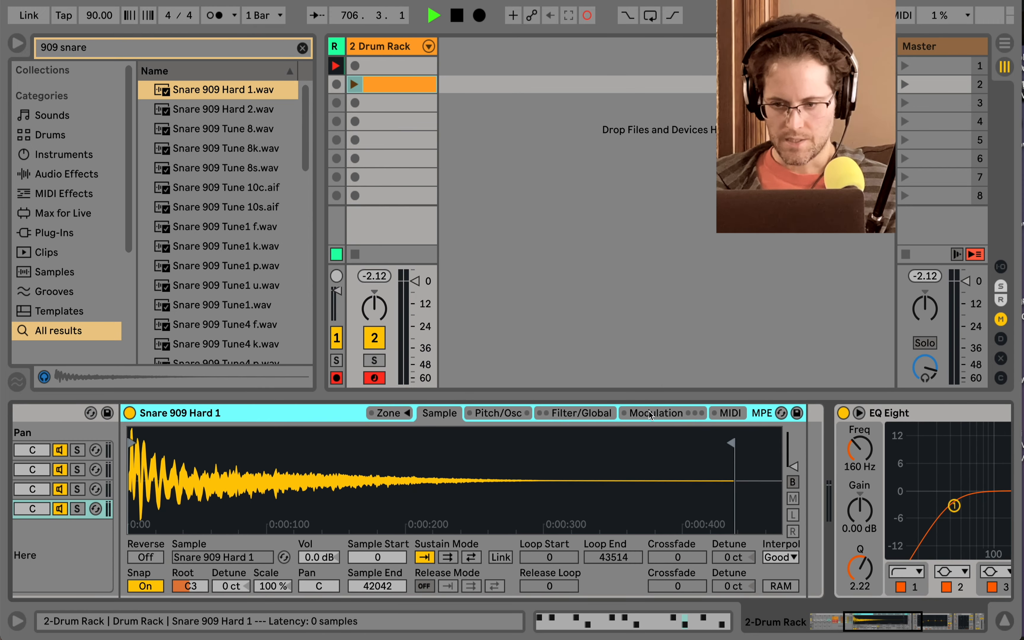
click(660, 413)
click(556, 414)
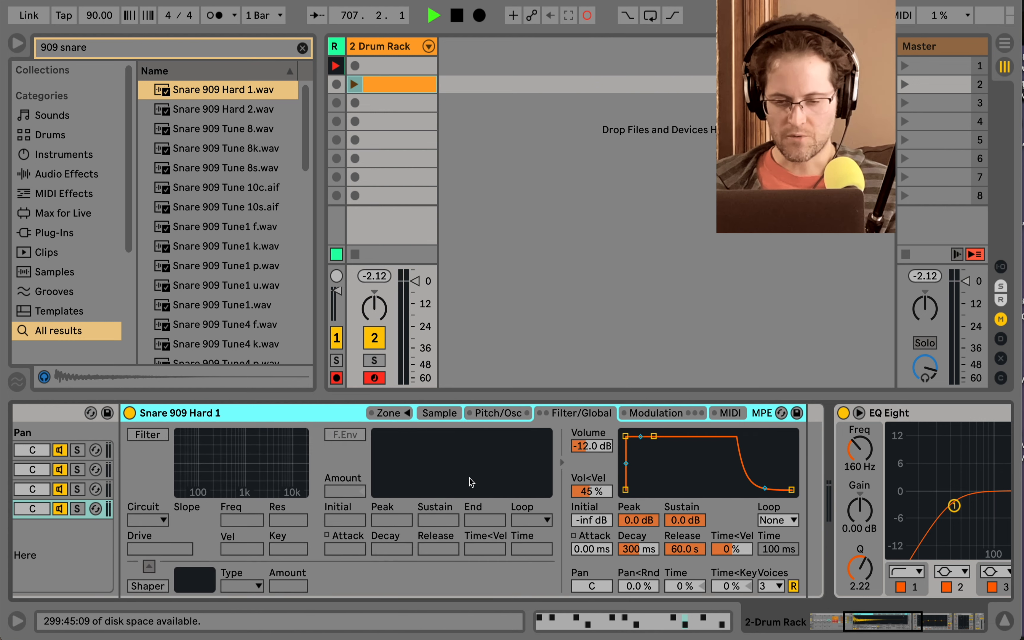
scroll(469, 478, left, 5)
scroll(469, 478, left, 1)
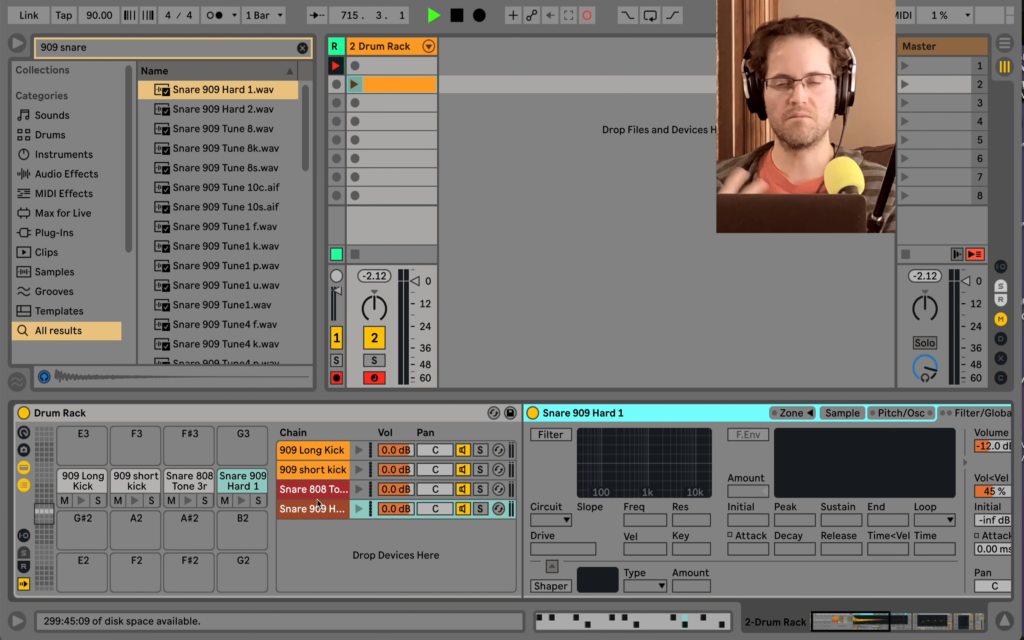
scroll(316, 499, right, 10)
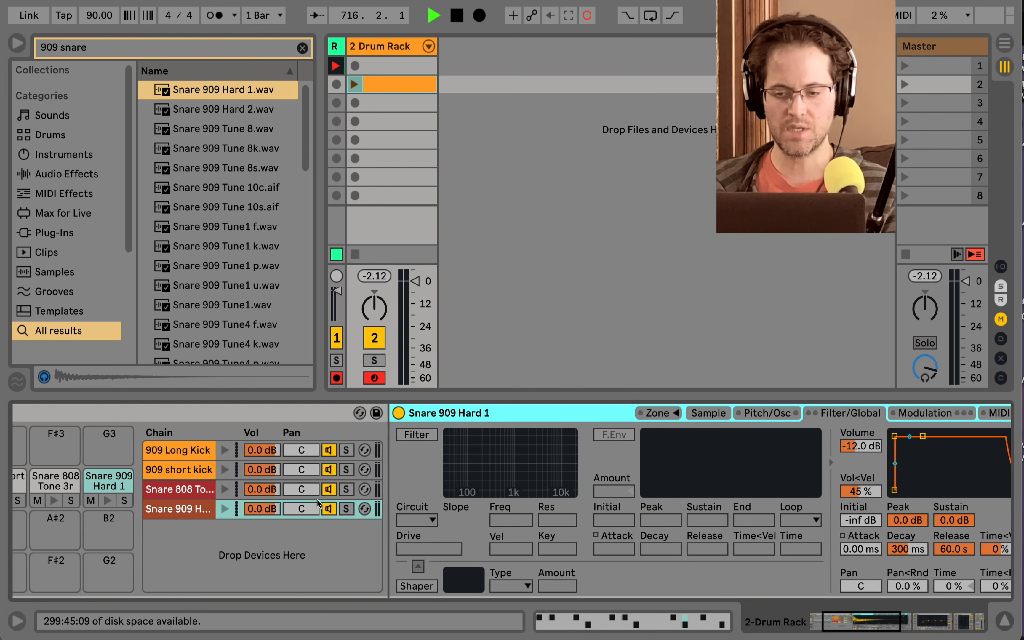
scroll(317, 500, right, 3)
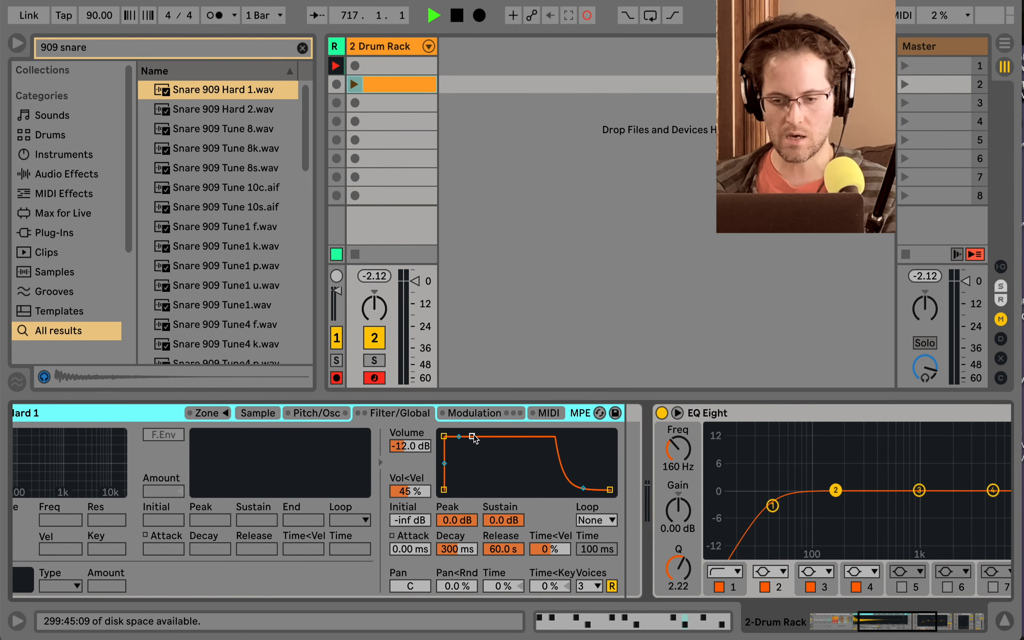
Shape the Snare 909 Hard 1 volume envelope with 397 ms decay, -inf dB sustain and 11.1 ms release.
drag(472, 436, 474, 436)
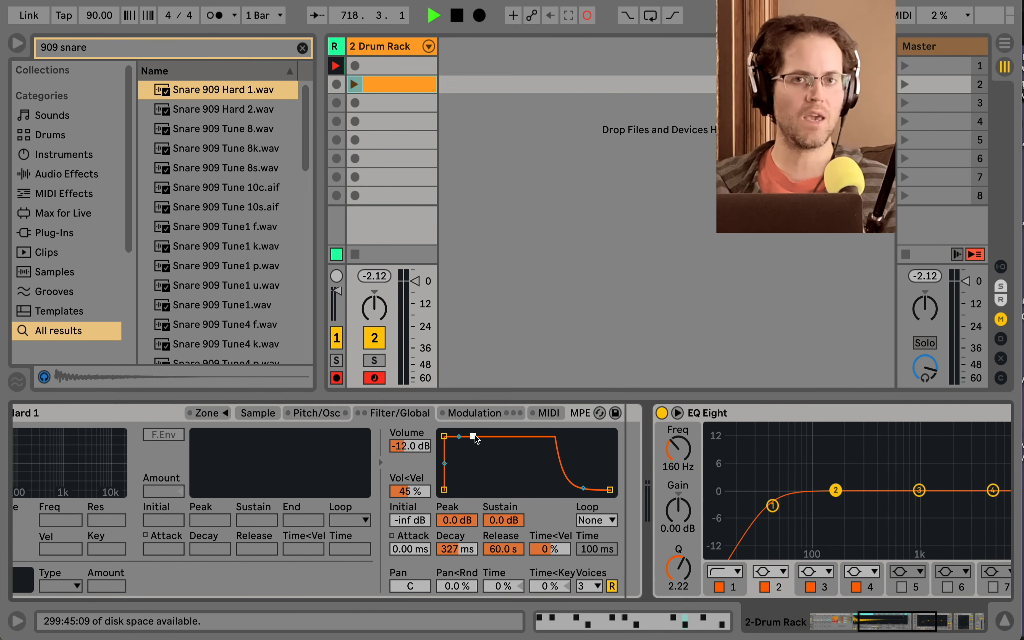
drag(473, 436, 473, 489)
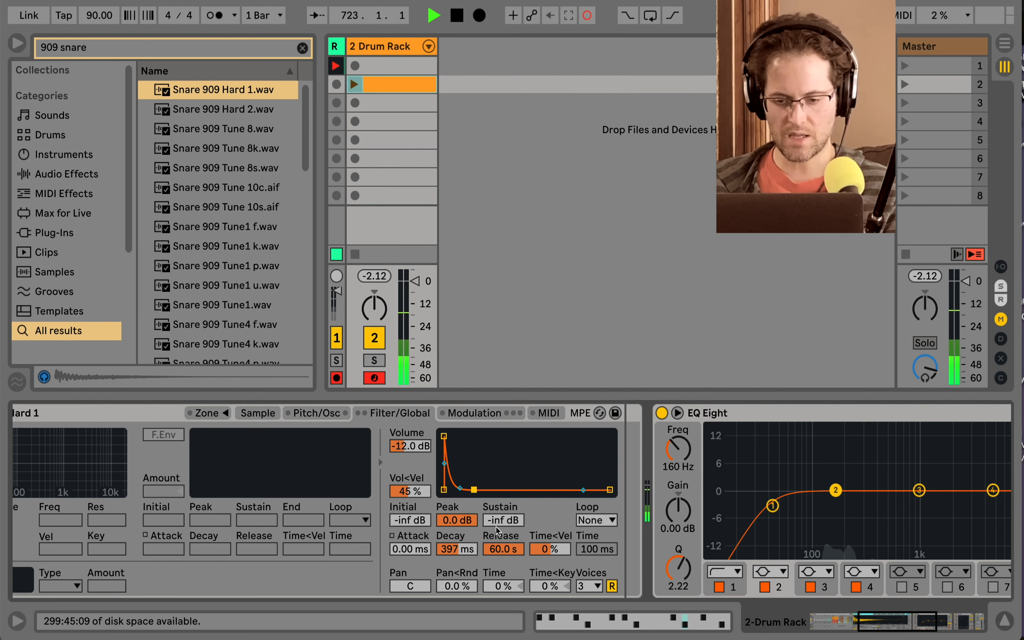
text(11.1)
key(Return)
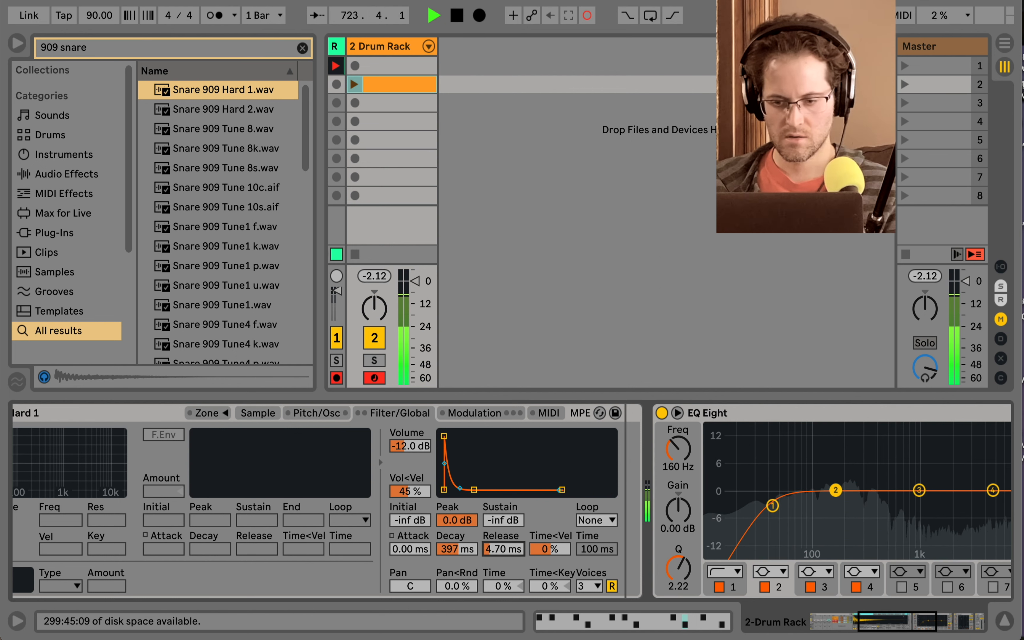
mouse_move(410, 549)
mouse_down()
mouse_move(410, 537)
mouse_move(408, 547)
mouse_up()
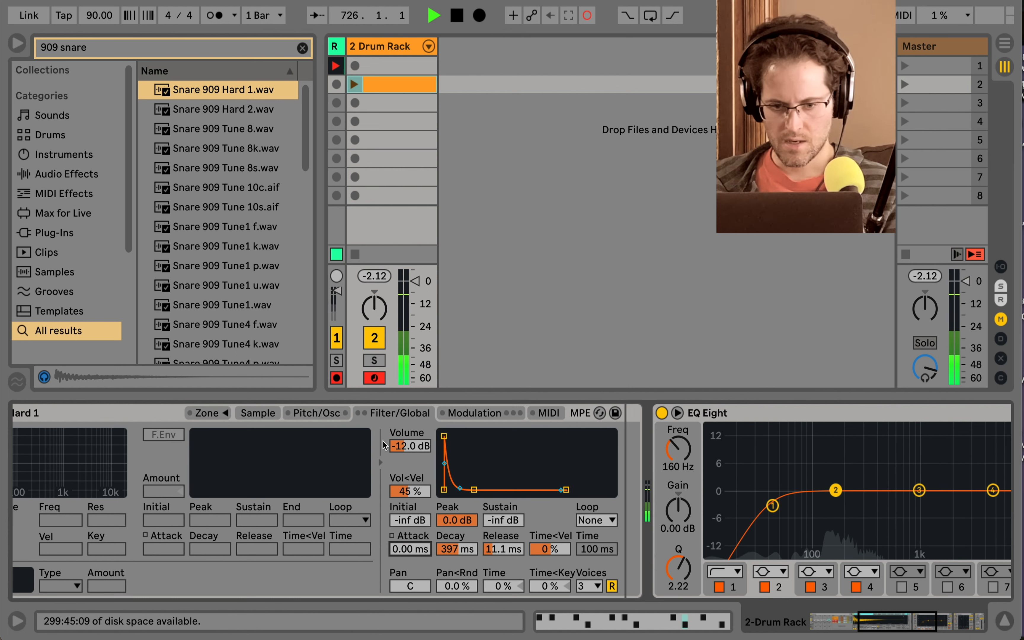
Add an Overdrive audio effect after the Snare 909 Hard 1 Sampler and compare the sound with it bypassed and active.
scroll(390, 444, left, 2)
scroll(390, 445, left, 1)
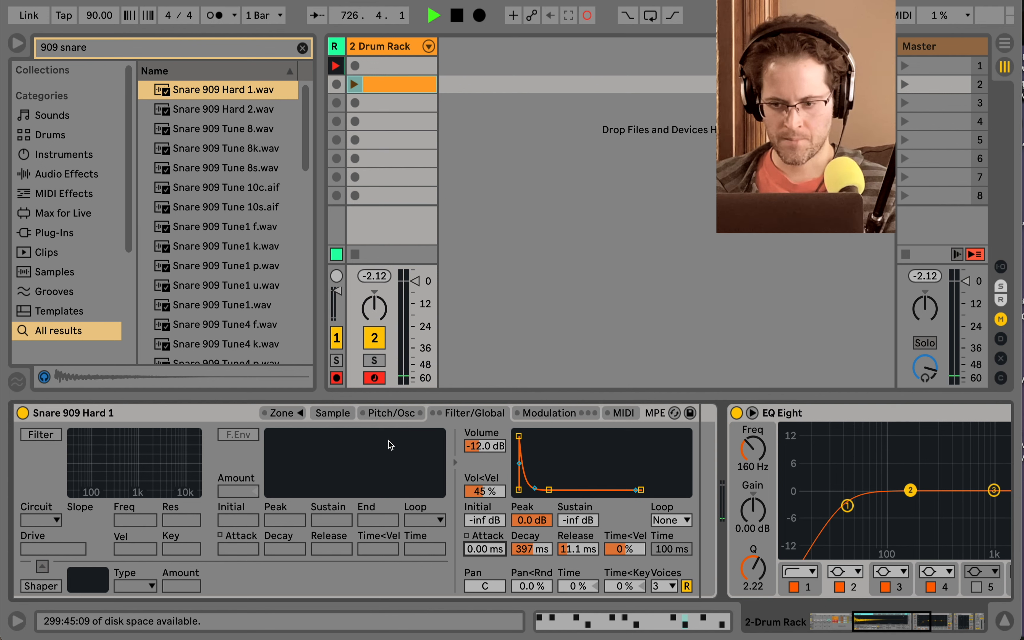
click(302, 48)
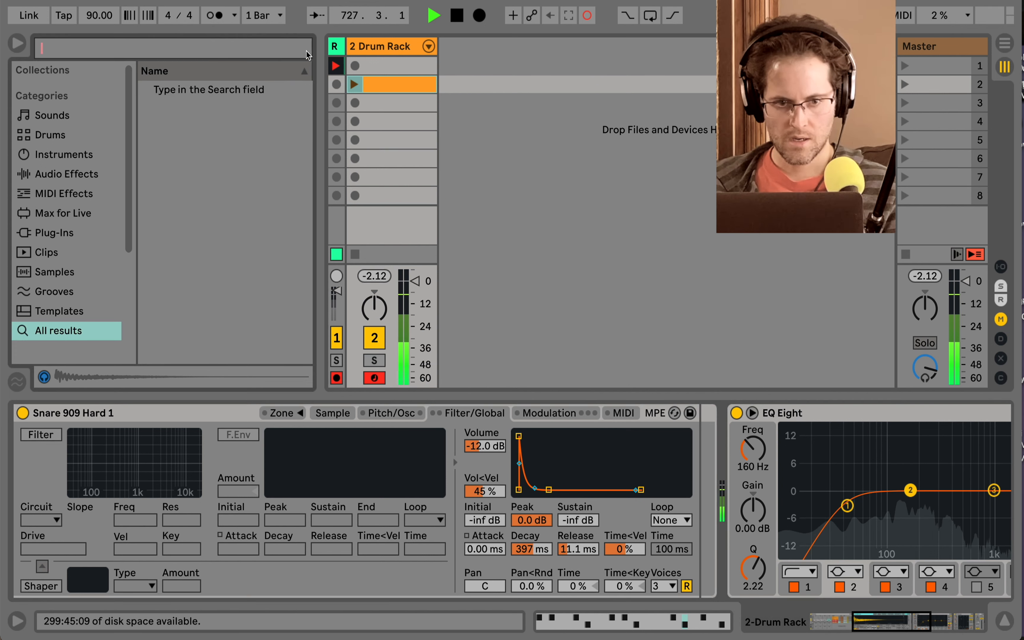
click(53, 175)
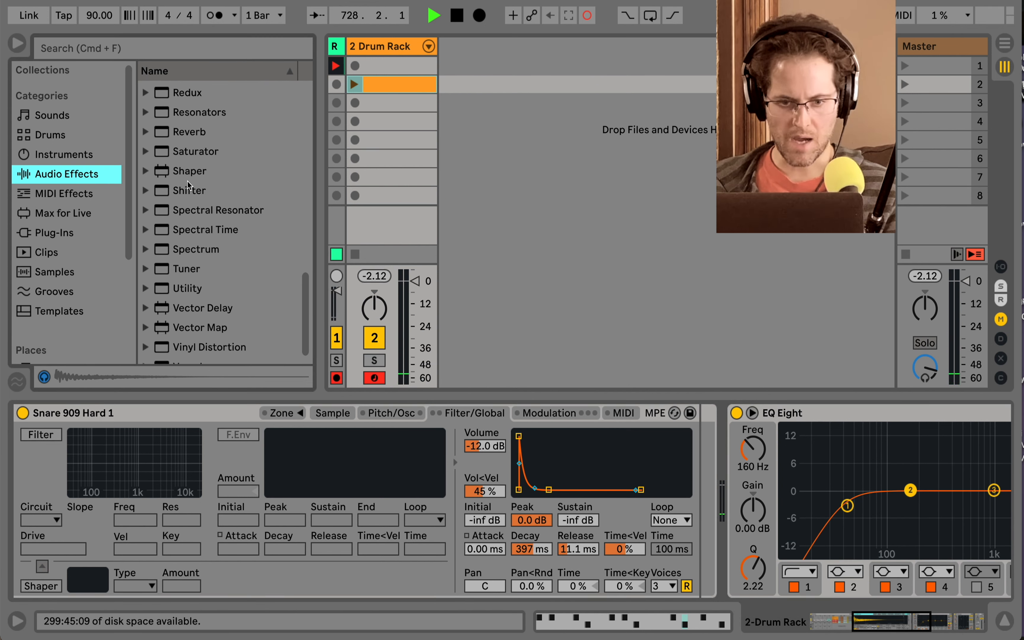
scroll(187, 182, up, 2)
scroll(187, 181, up, 3)
drag(195, 128, 697, 430)
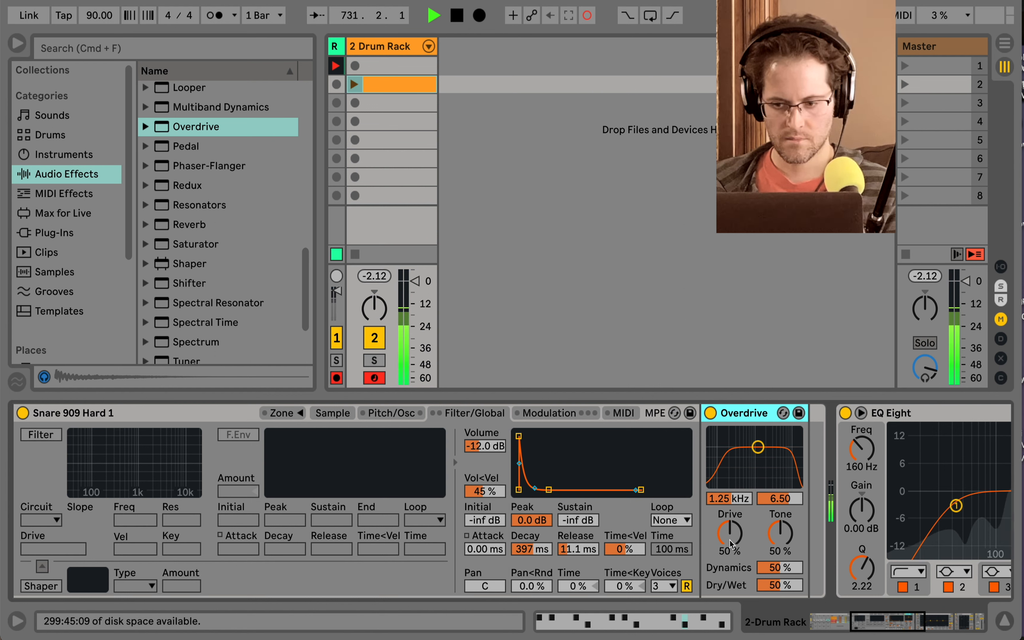
click(710, 413)
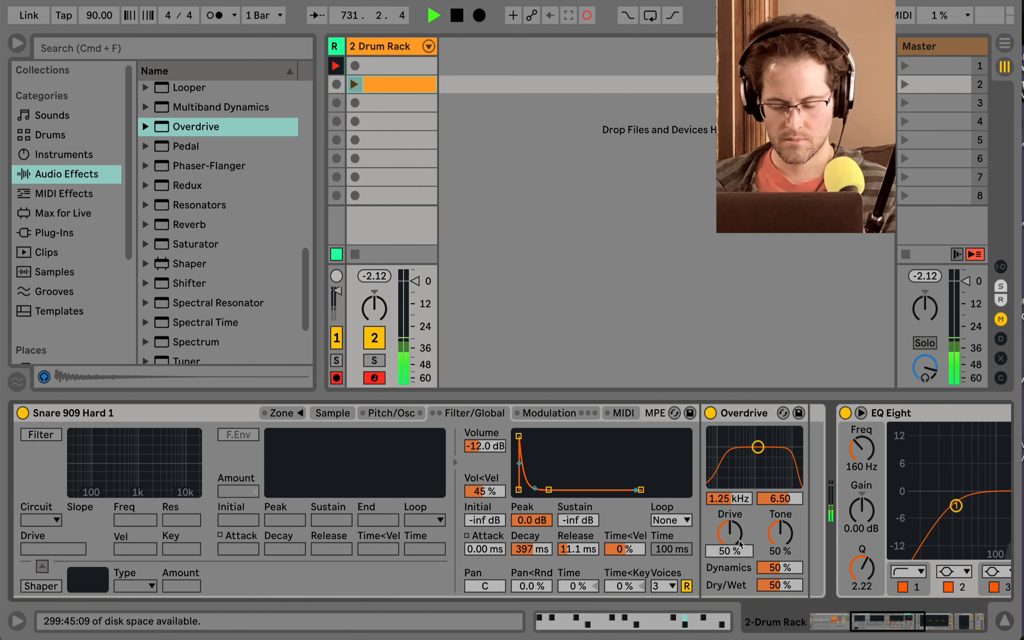
click(711, 413)
Add a Hybrid Reverb audio effect after the Drum Rack, before the EQ Eight.
scroll(720, 436, right, 5)
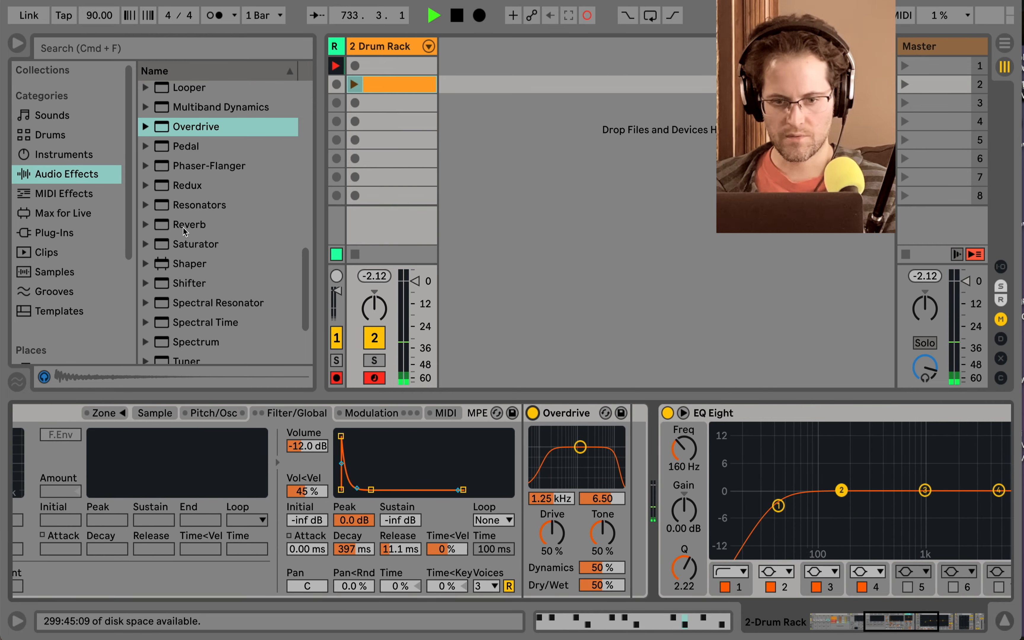
scroll(186, 230, up, 5)
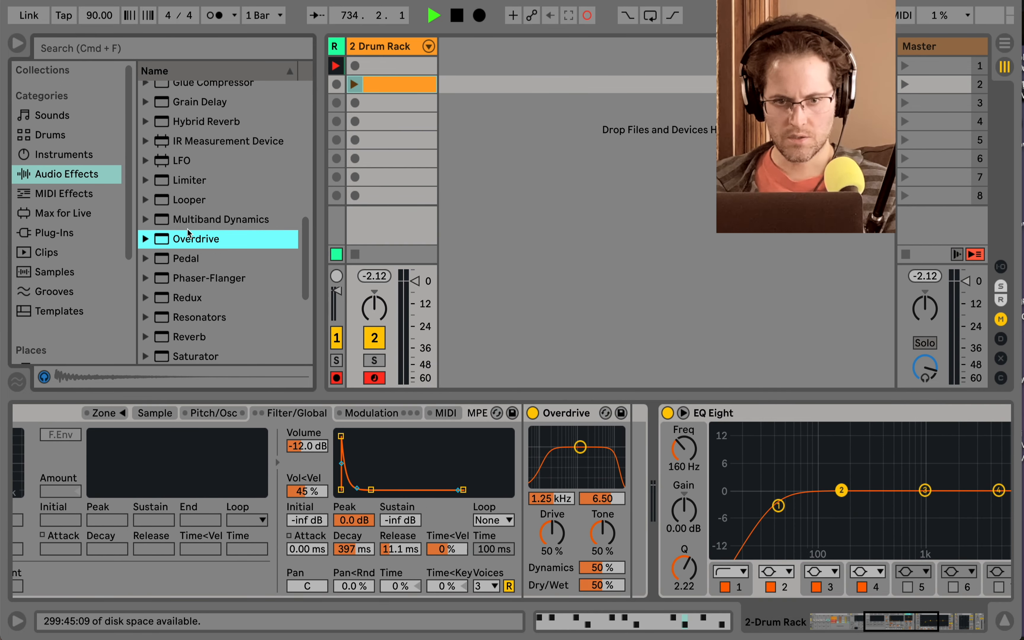
scroll(187, 230, down, 1)
scroll(187, 230, down, 4)
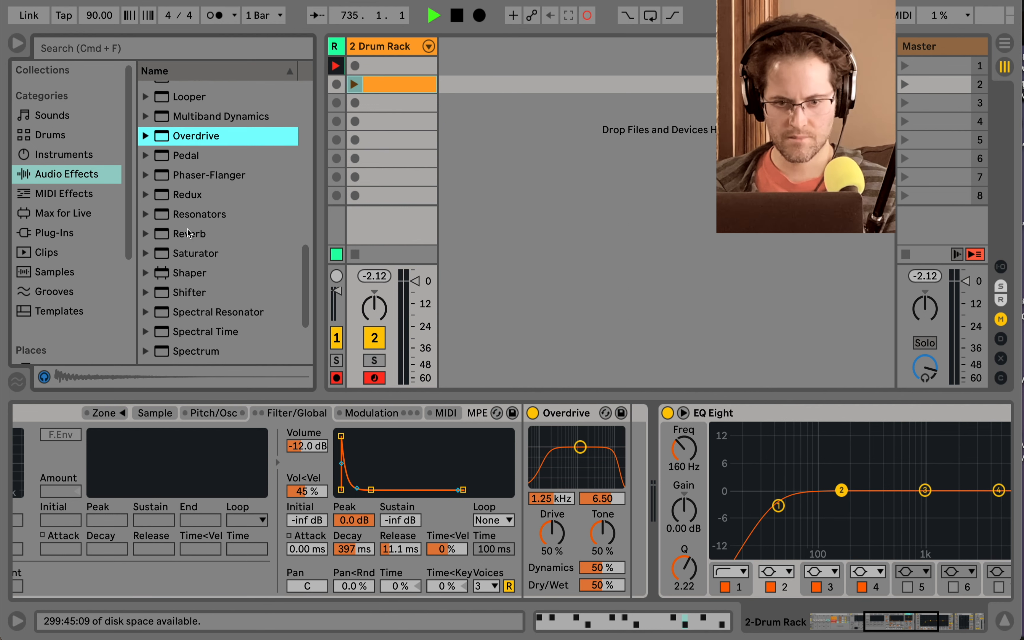
scroll(187, 230, up, 6)
scroll(200, 209, up, 3)
drag(207, 193, 638, 474)
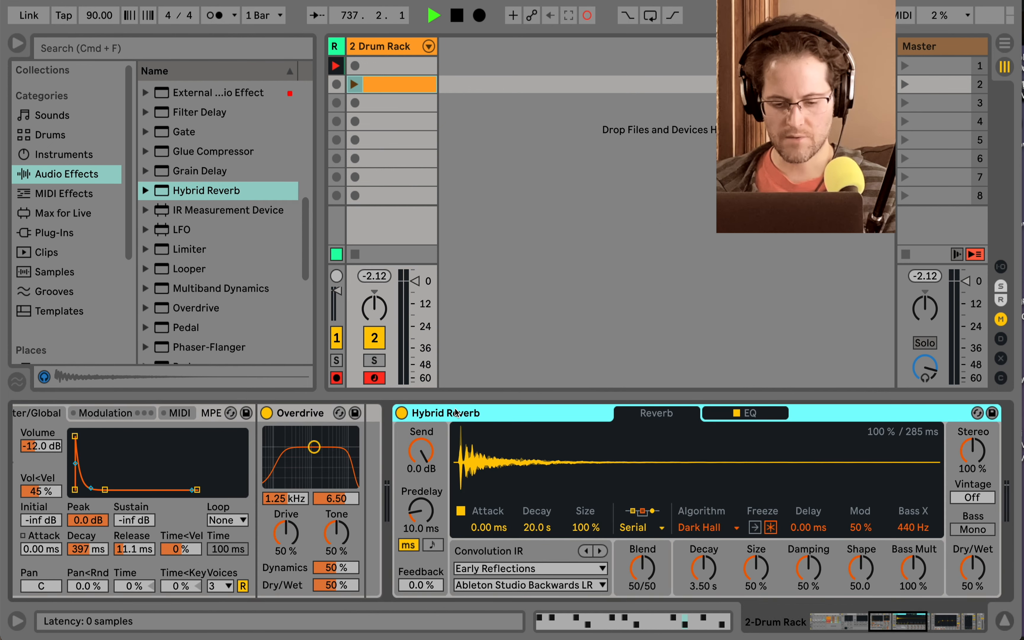
Lower the Hybrid Reverb's Dry/Wet to 23 %.
scroll(455, 411, right, 3)
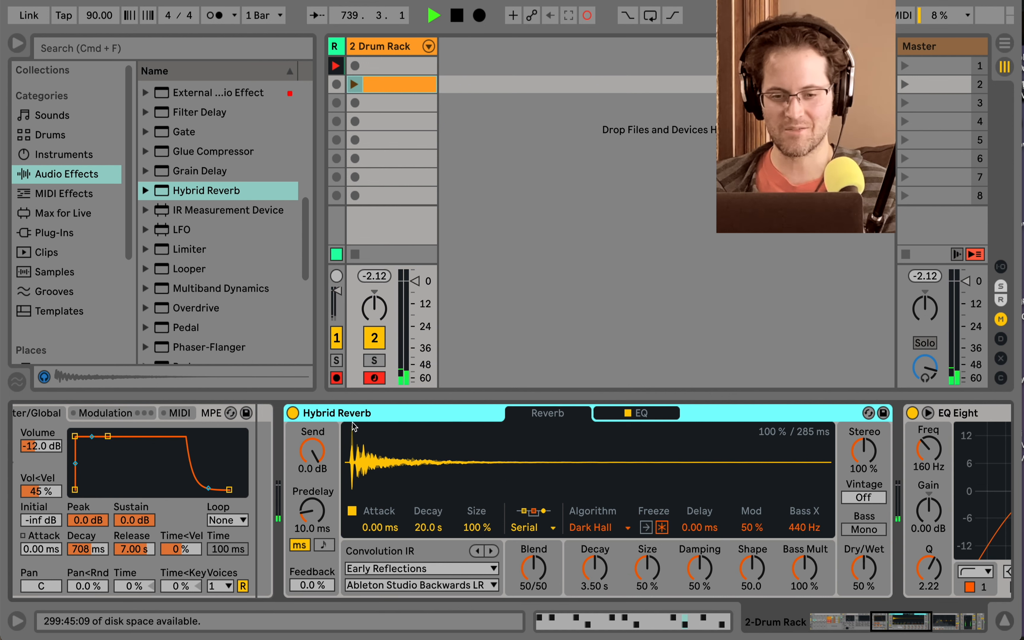
click(295, 412)
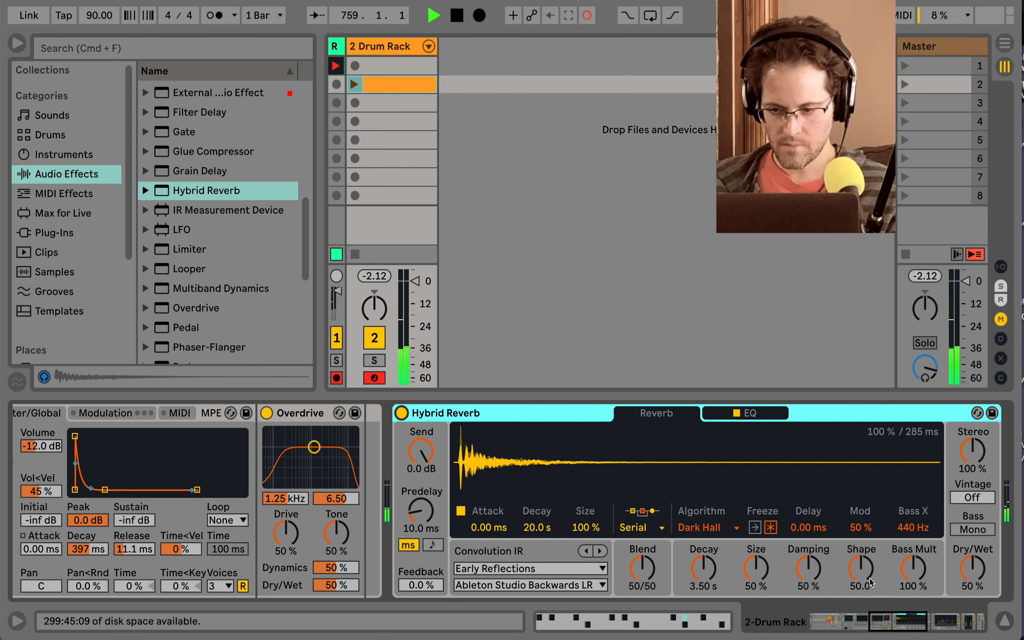
drag(864, 568, 864, 590)
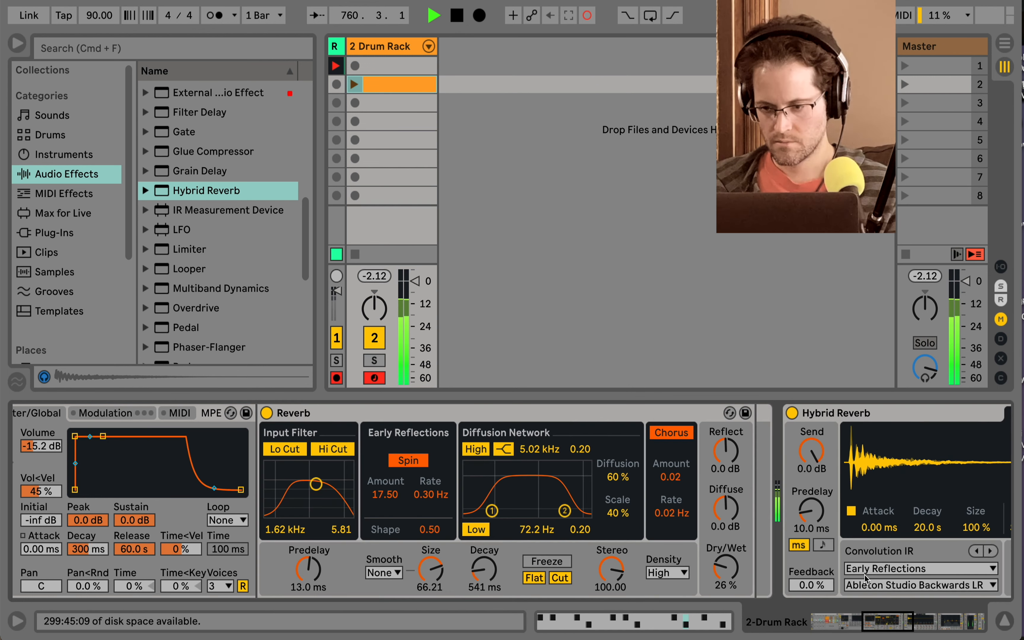
Move the Hybrid Reverb into the Snare 808 Tone 3r chain, after its existing Reverb.
scroll(865, 575, right, 7)
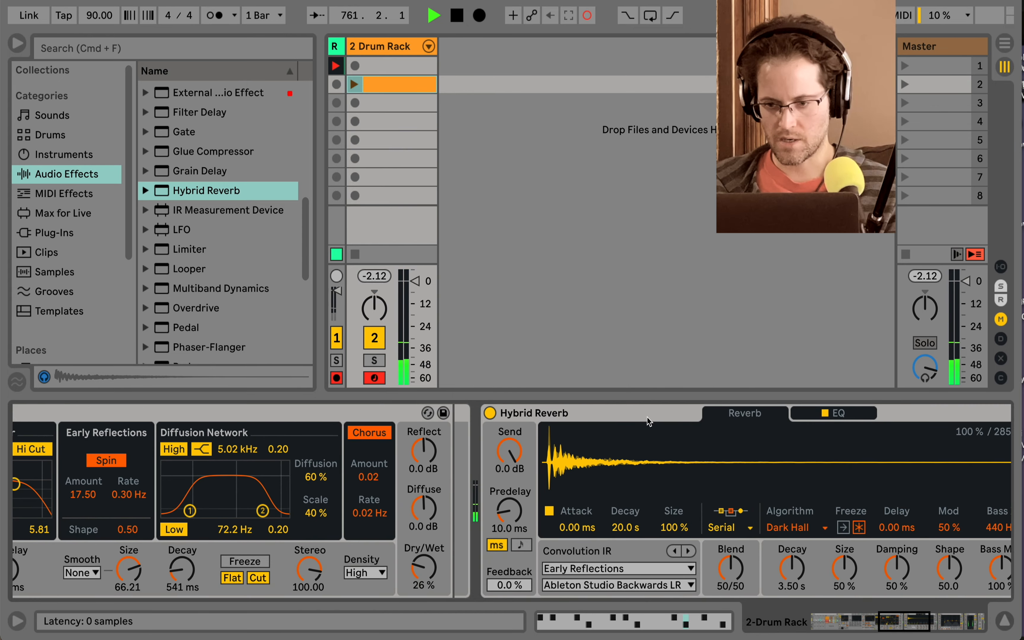
scroll(648, 417, right, 4)
click(442, 408)
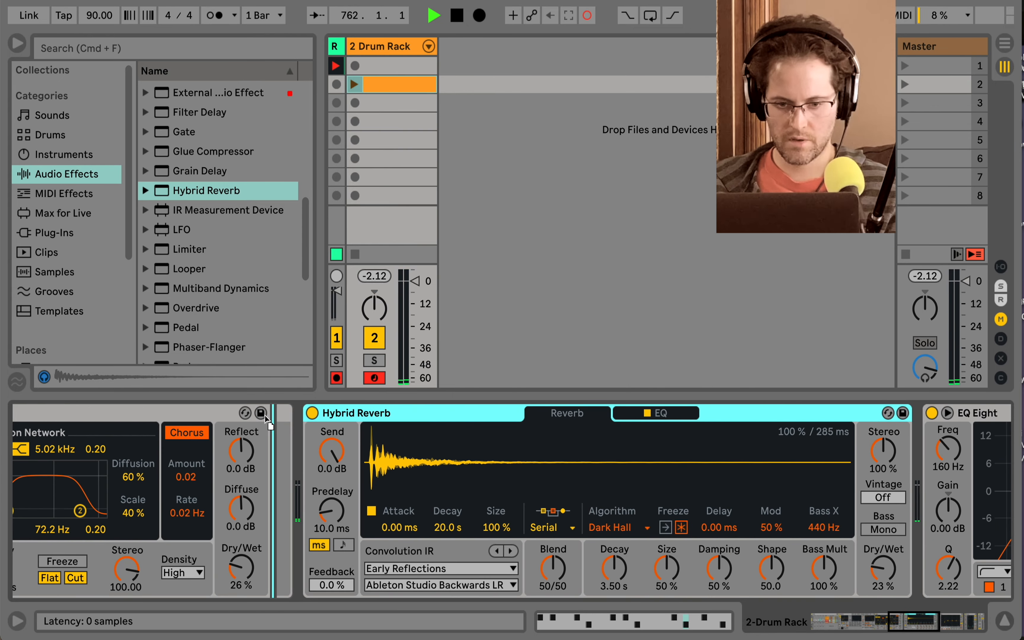
Cut the Hybrid Reverb out of the Snare 808 Tone 3r chain.
scroll(265, 416, right, 1)
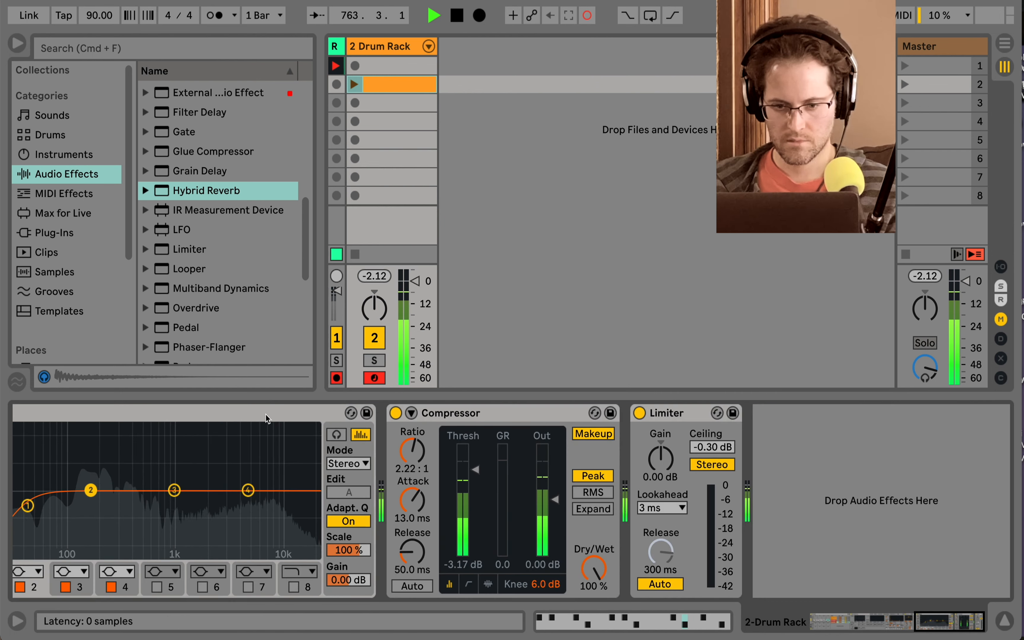
scroll(266, 416, left, 10)
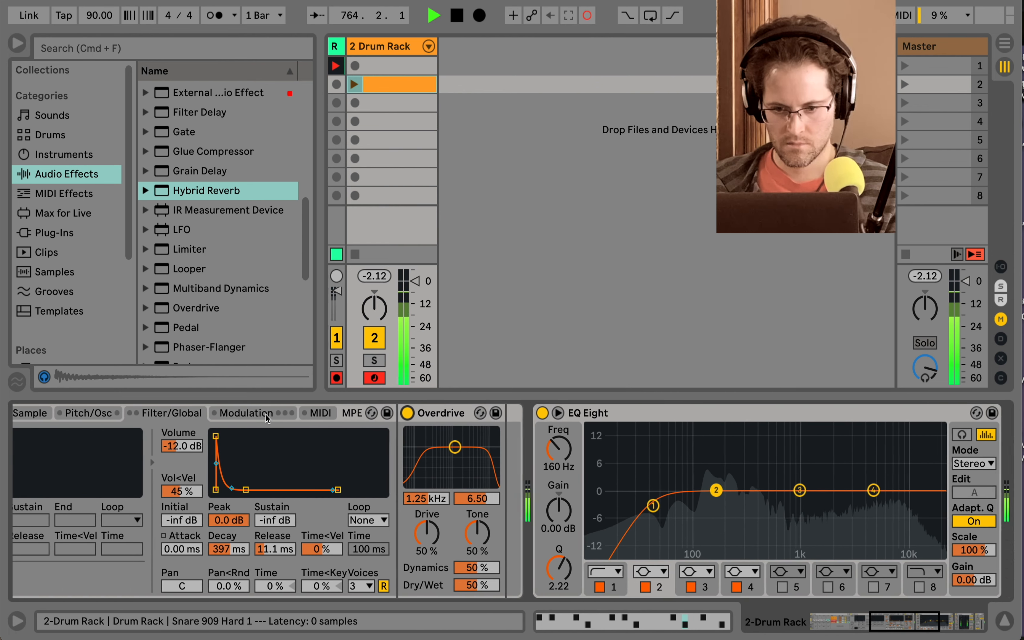
scroll(266, 414, left, 3)
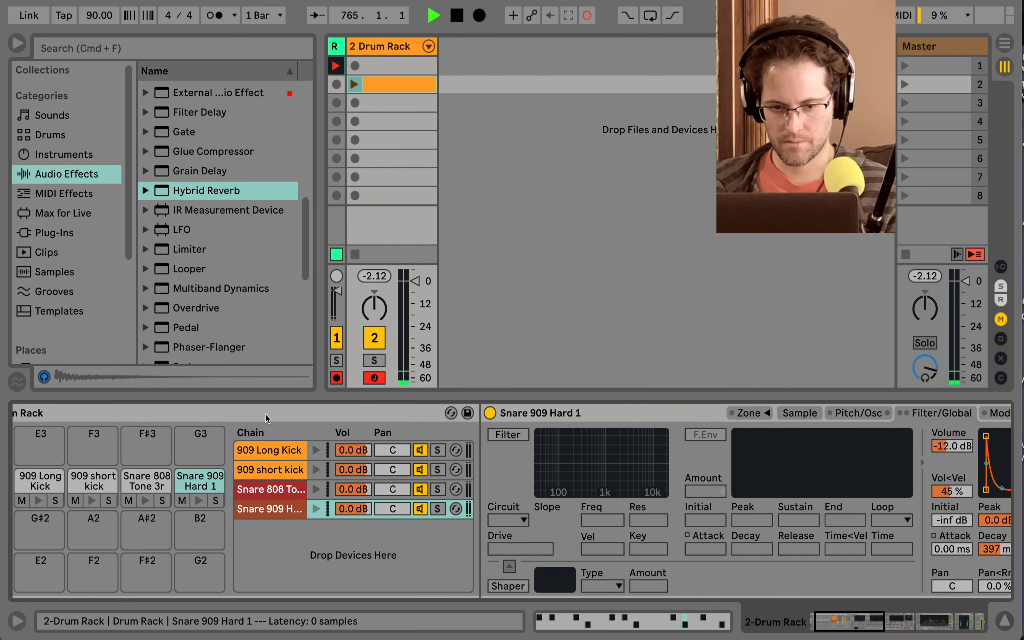
click(260, 491)
scroll(261, 490, right, 10)
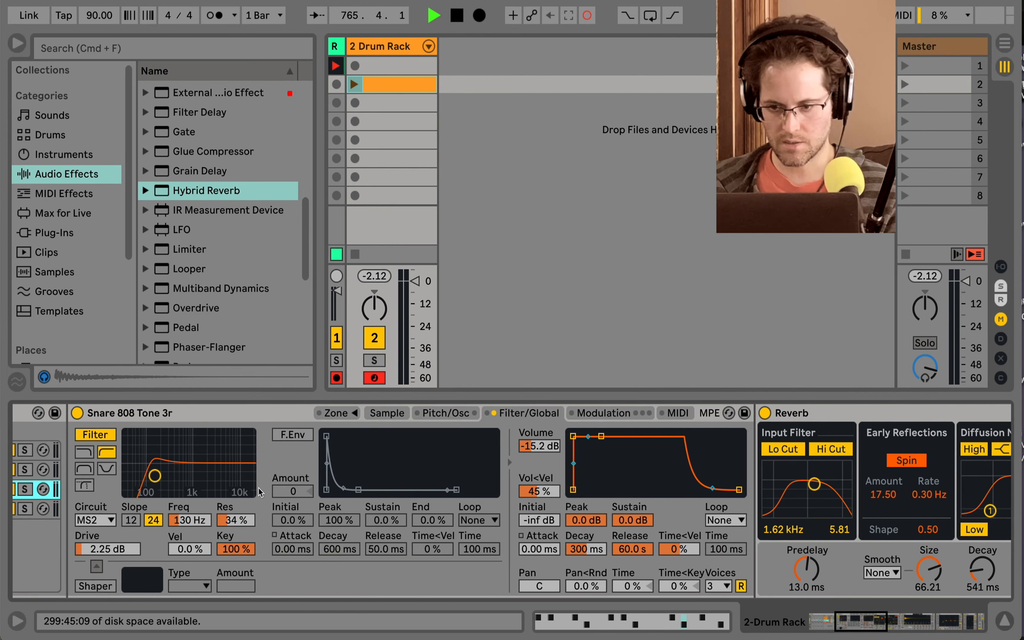
click(557, 414)
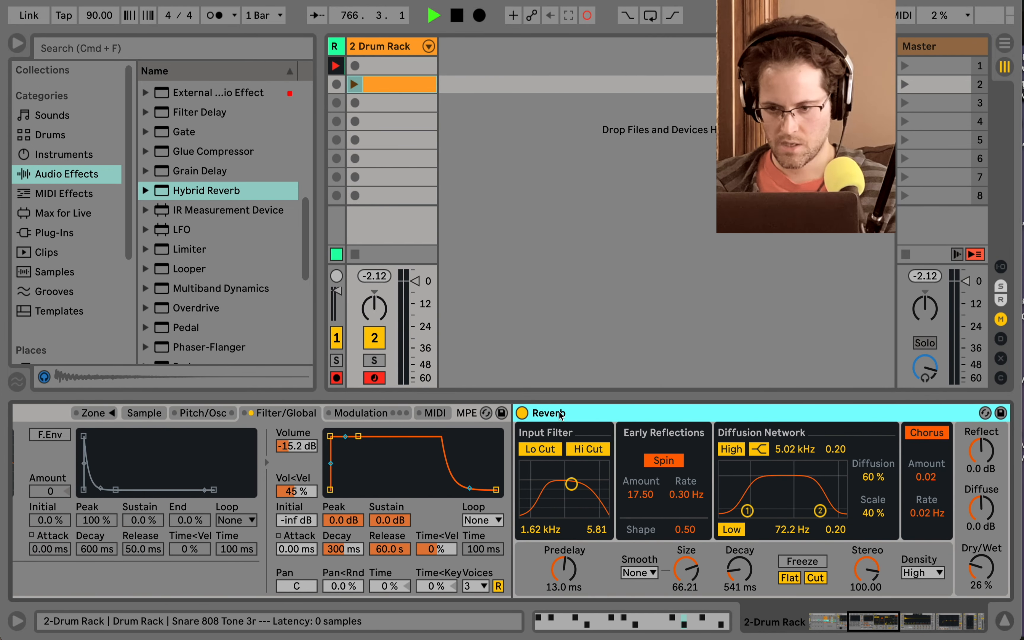
key(Return)
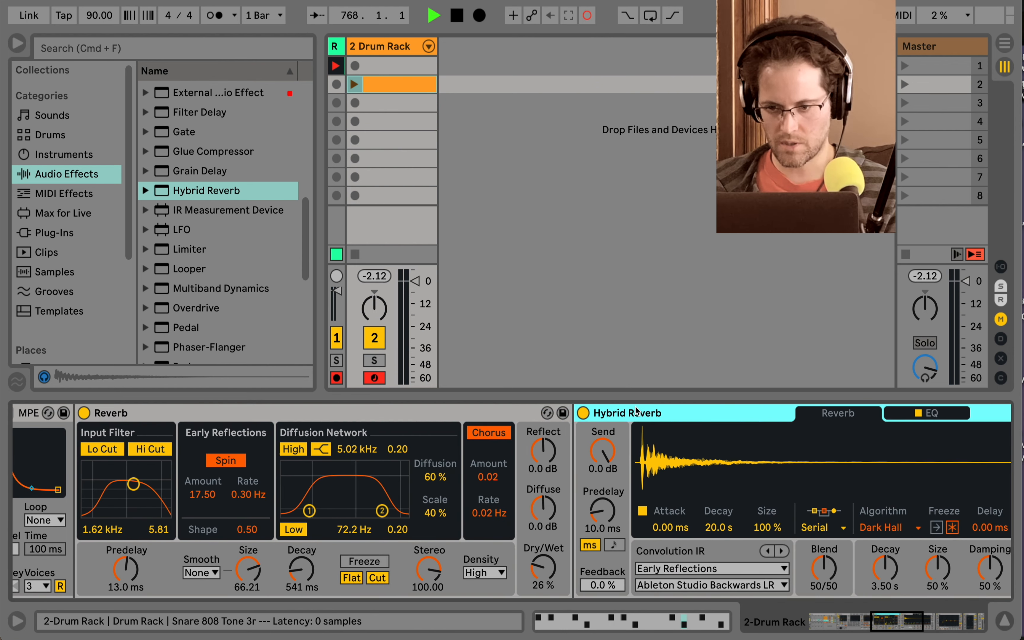
key(Delete)
Paste the Hybrid Reverb into the Snare 909 Hard 1 chain and place it after the Overdrive.
scroll(435, 470, left, 10)
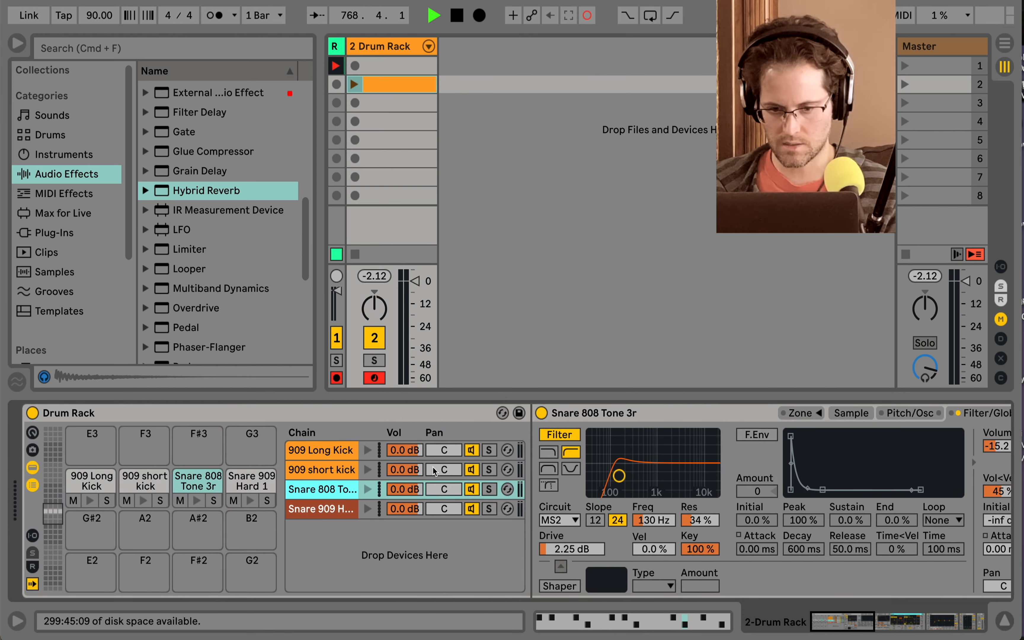
click(315, 510)
scroll(411, 519, right, 10)
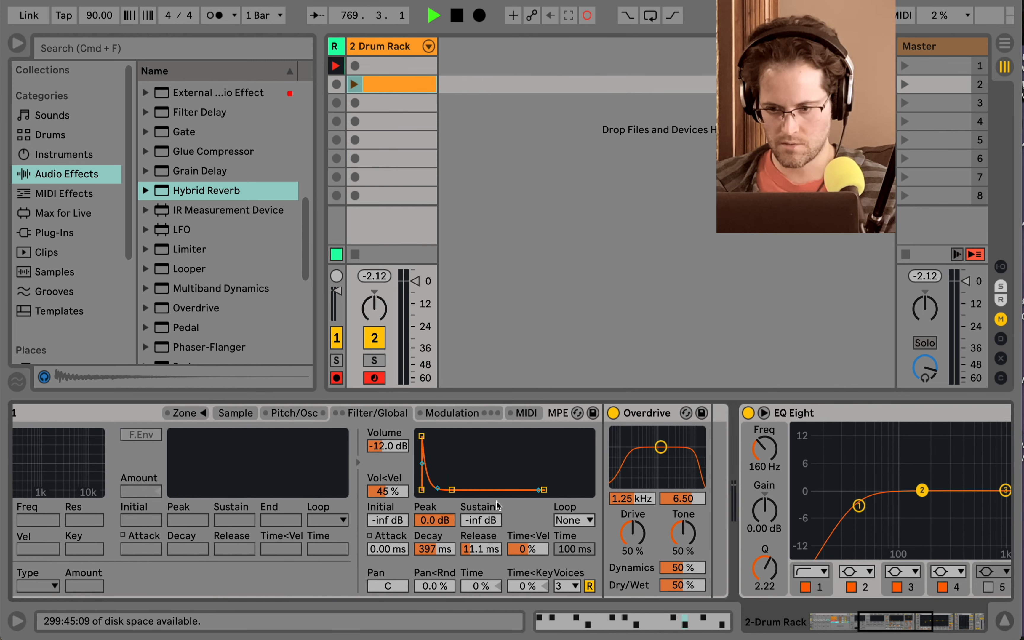
key(Return)
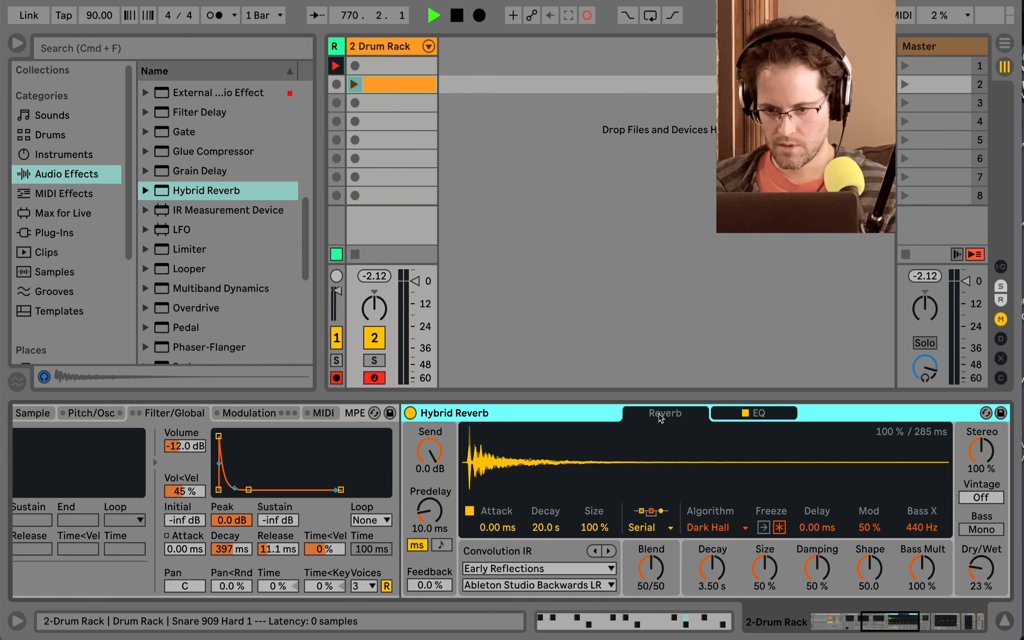
scroll(659, 413, right, 10)
drag(462, 416, 653, 423)
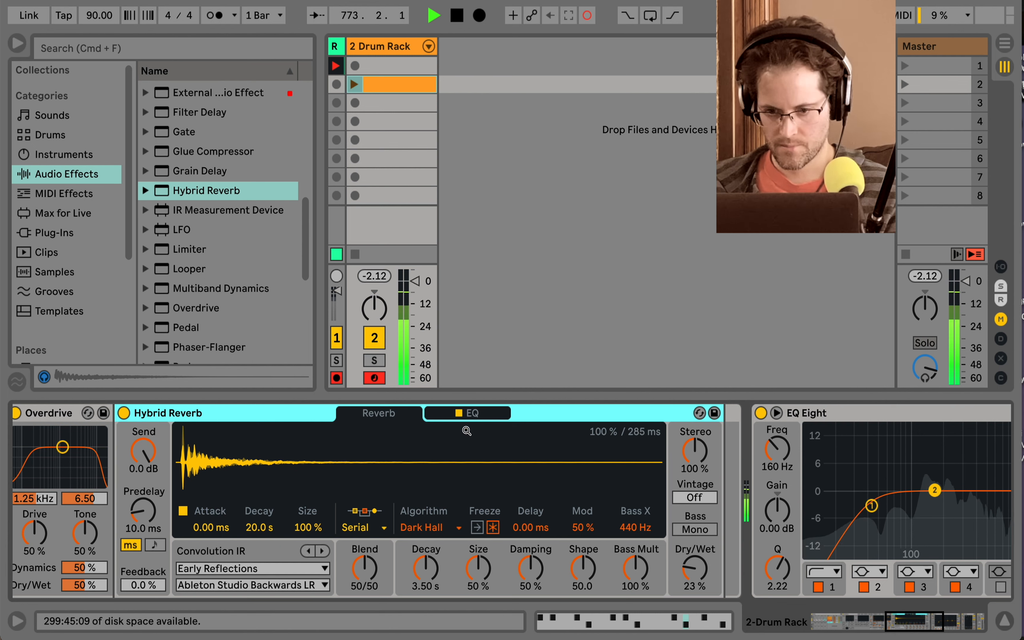
In the Hybrid Reverb's EQ, lower the low cut to about 57 Hz and turn band 4 into a high cut with a lowered frequency.
click(467, 413)
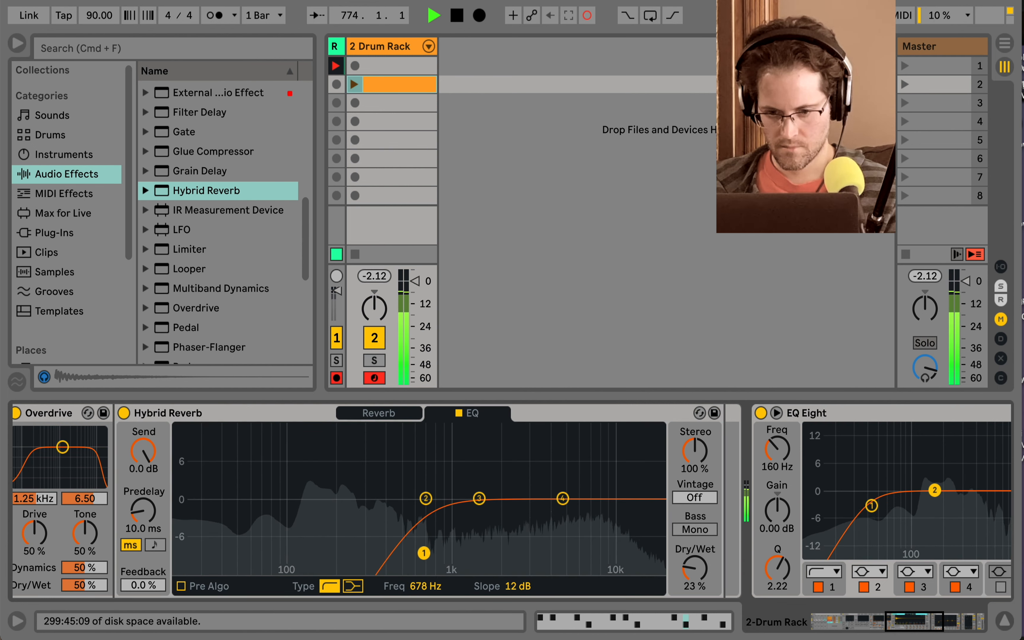
drag(424, 552, 251, 552)
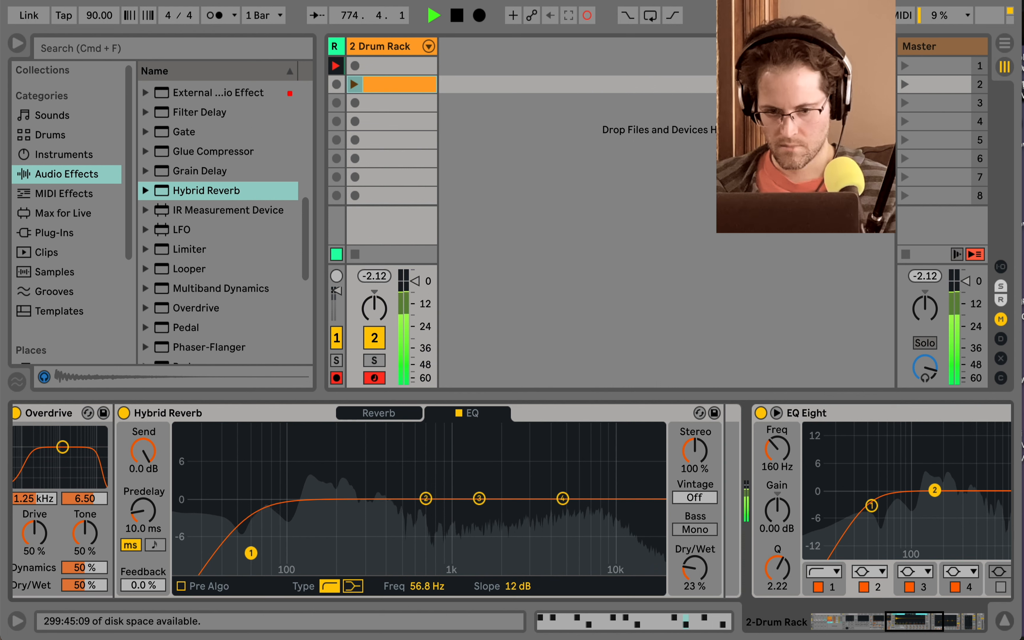
click(562, 498)
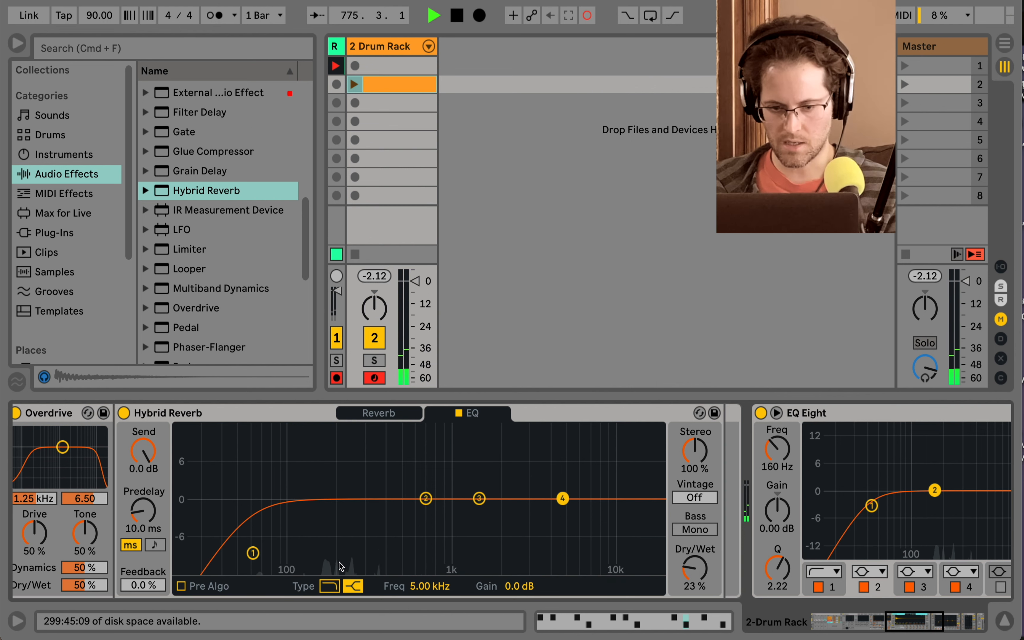
click(329, 585)
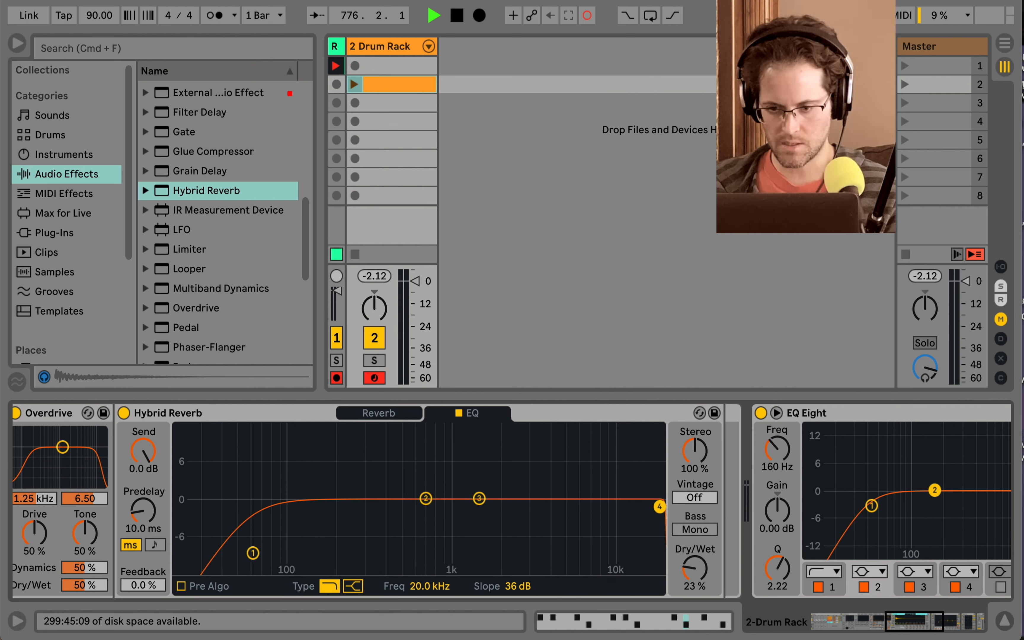
drag(659, 506, 461, 568)
drag(425, 498, 435, 502)
click(397, 414)
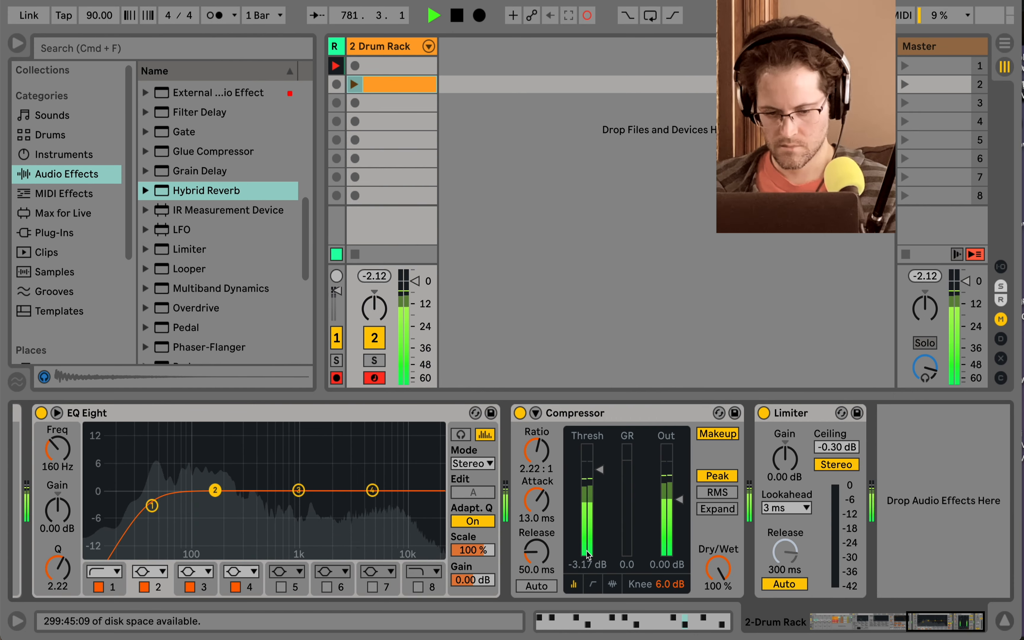
scroll(587, 554, right, 10)
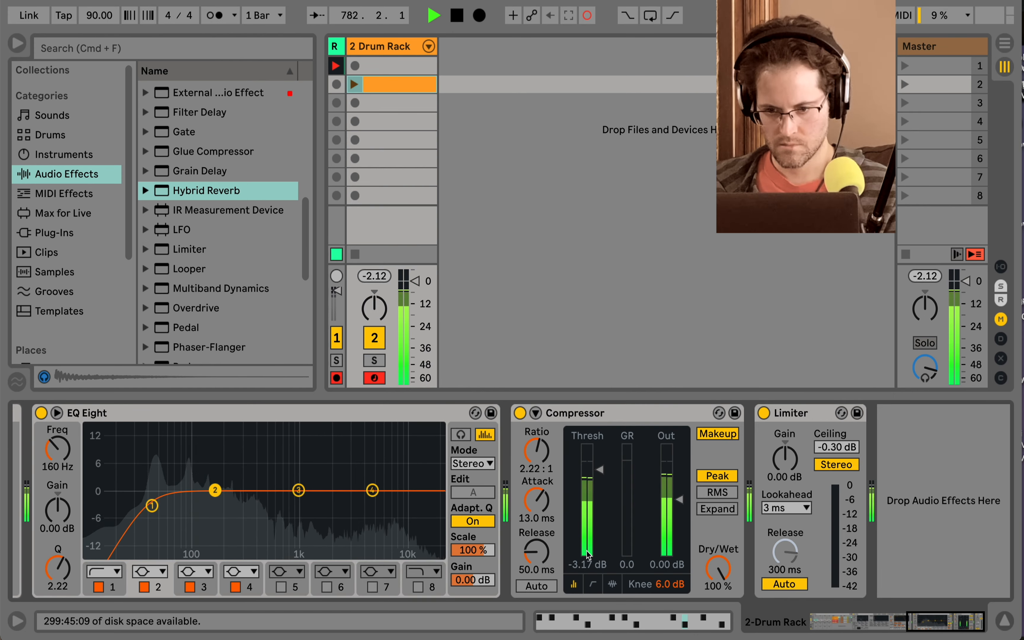
scroll(586, 551, left, 10)
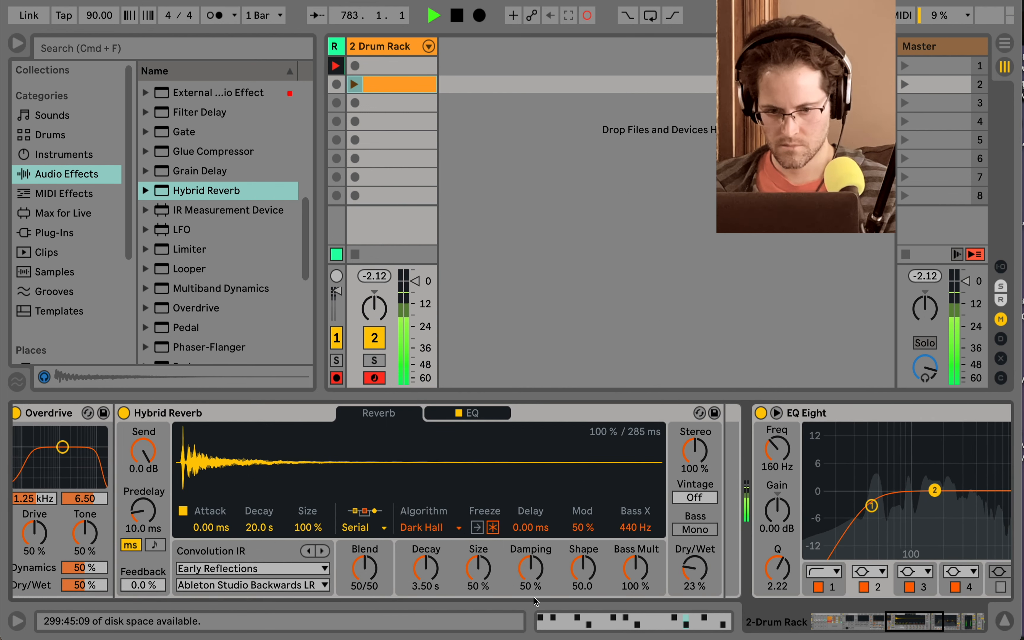
Open and launch the drum track's second clip, and draw a Snare 808 Tone 3r note at 1.2.
scroll(481, 545, left, 5)
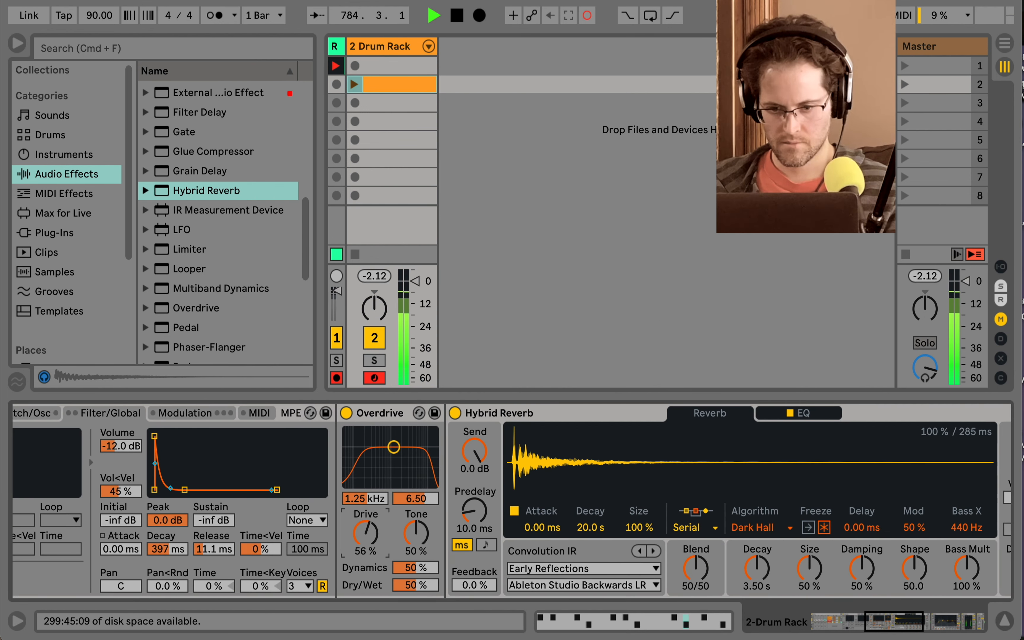
double_click(375, 84)
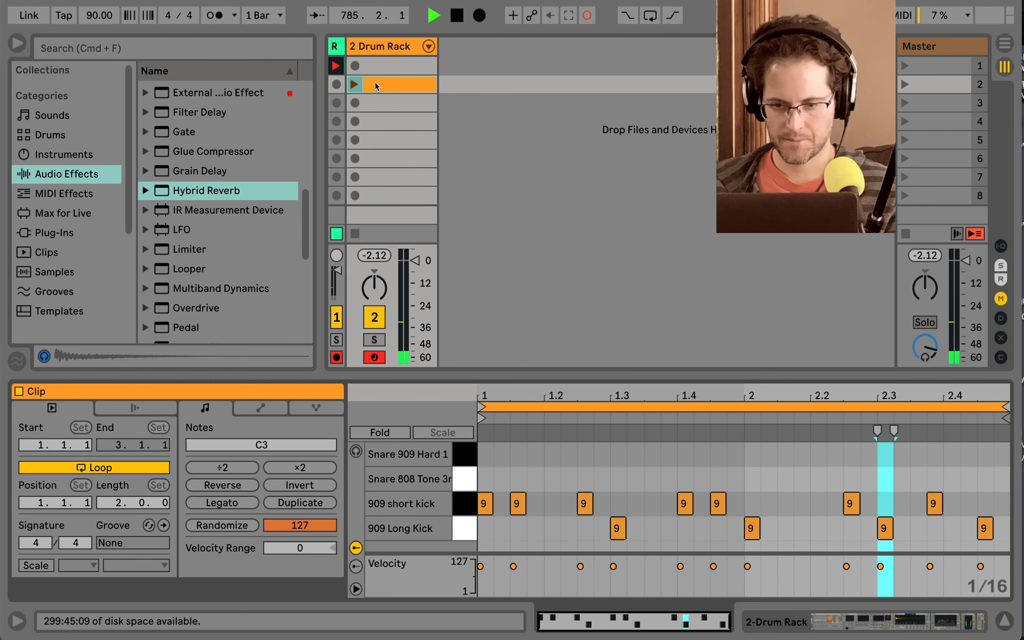
click(356, 87)
click(555, 476)
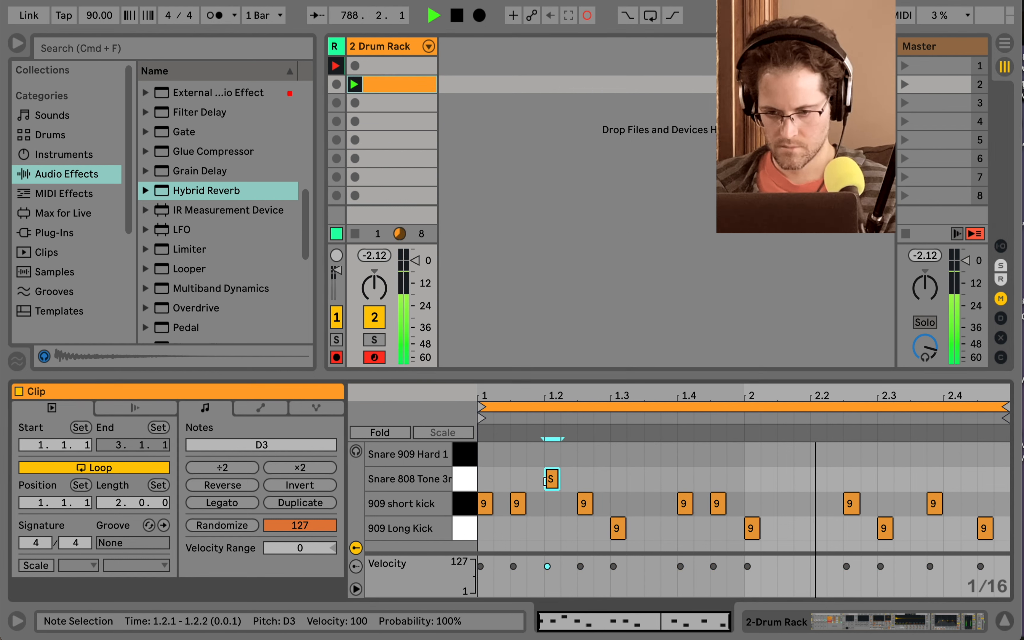
Replace the existing kick pattern with a single 909 Long Kick note on 1.1.1, deleting all the other kick notes.
click(521, 503)
click(585, 504)
click(617, 528)
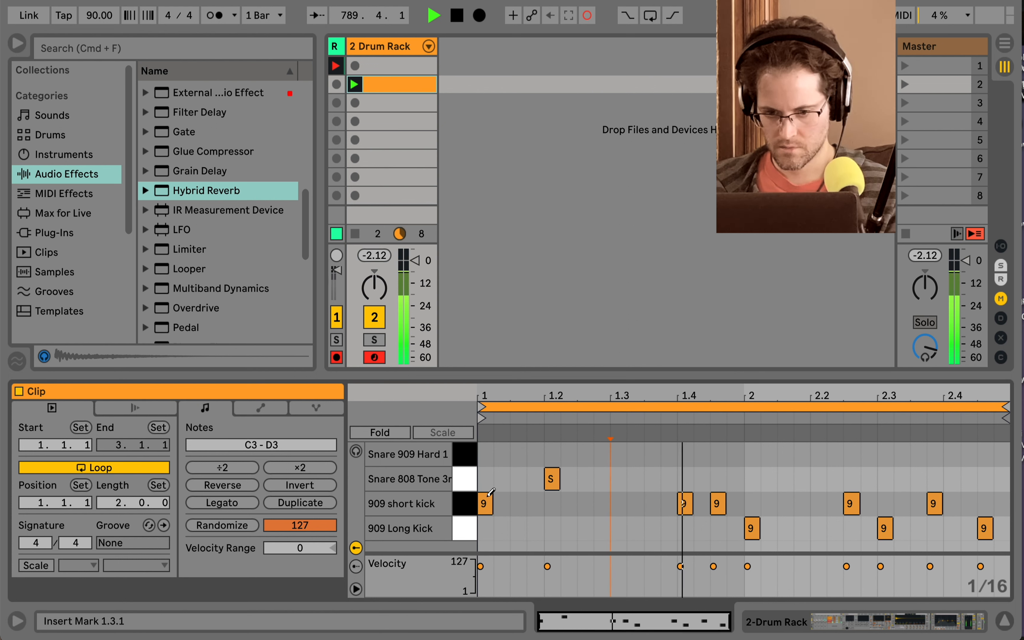
click(491, 529)
click(488, 503)
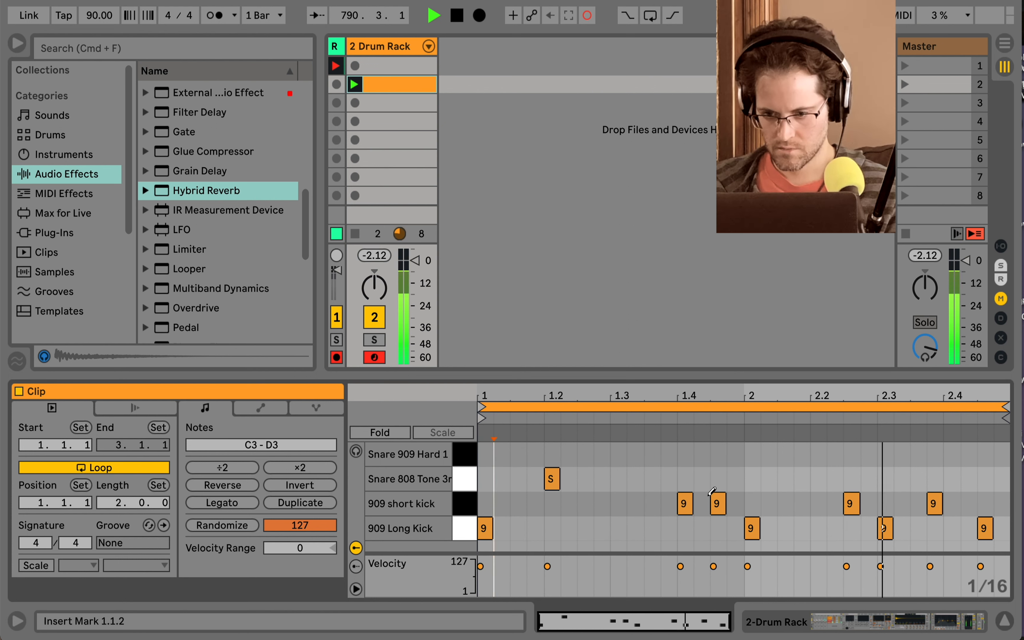
key(b)
mouse_move(649, 450)
mouse_down()
mouse_move(754, 531)
mouse_move(989, 551)
mouse_up()
key(Delete)
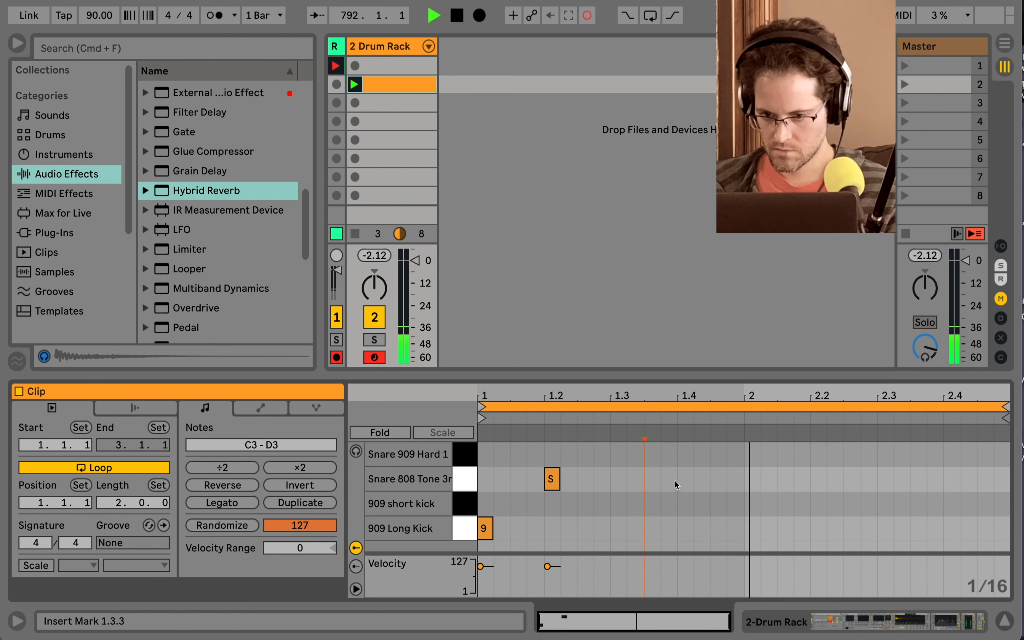
Draw a Snare 808 Tone 3r note at 1.4 and a 909 Long Kick note at 1.1.3.
key(b)
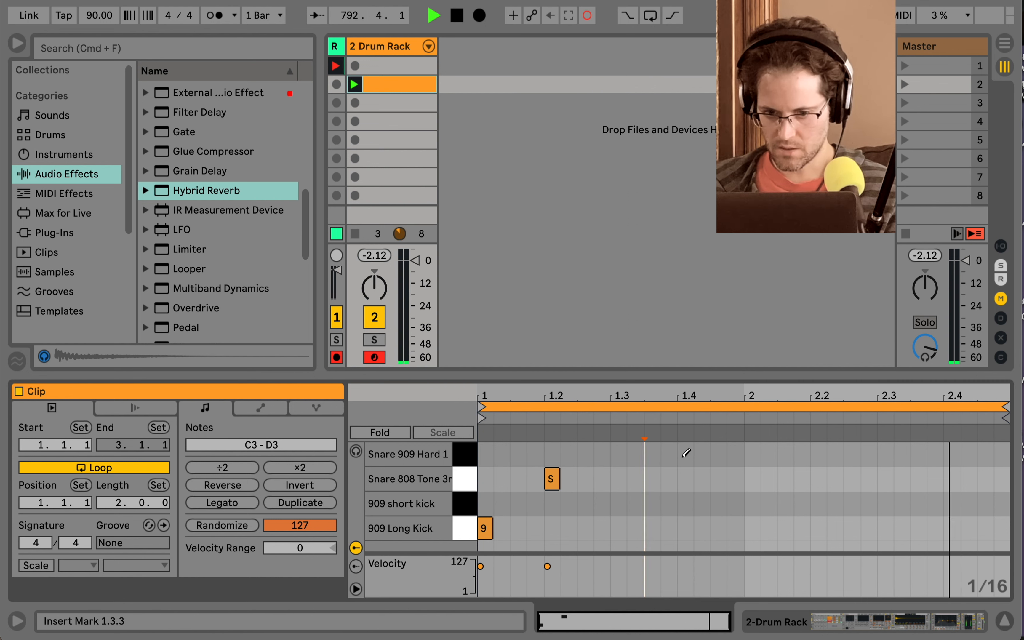
click(684, 453)
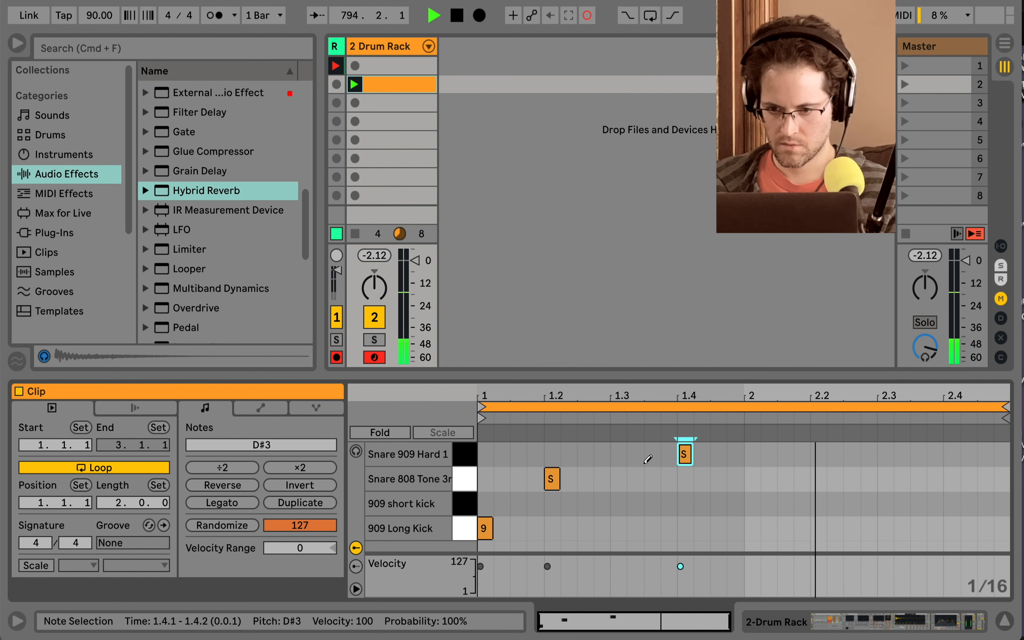
click(685, 479)
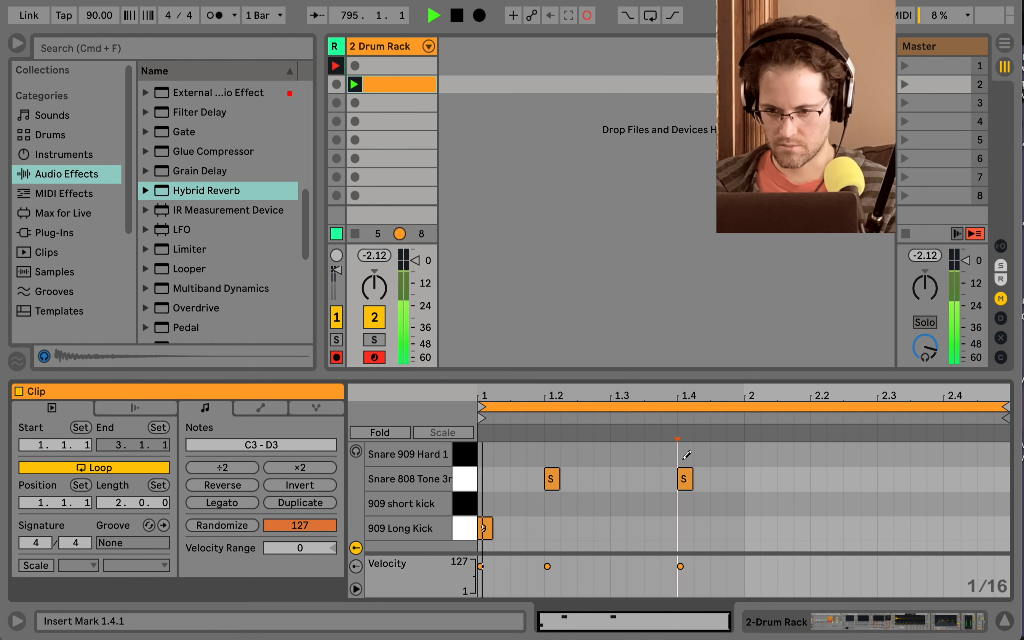
click(685, 454)
click(518, 528)
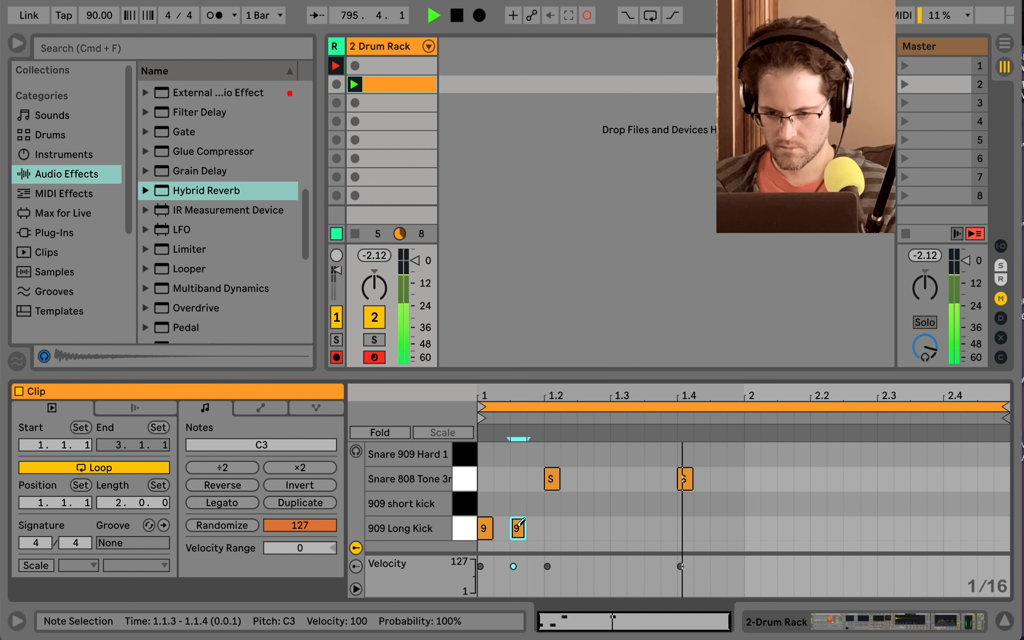
In bar 2, draw a 909 Long Kick at 2.1.1, a 909 short kick at 2.1.3 and Snare 808 notes at 2.2 and 2.4.
click(755, 525)
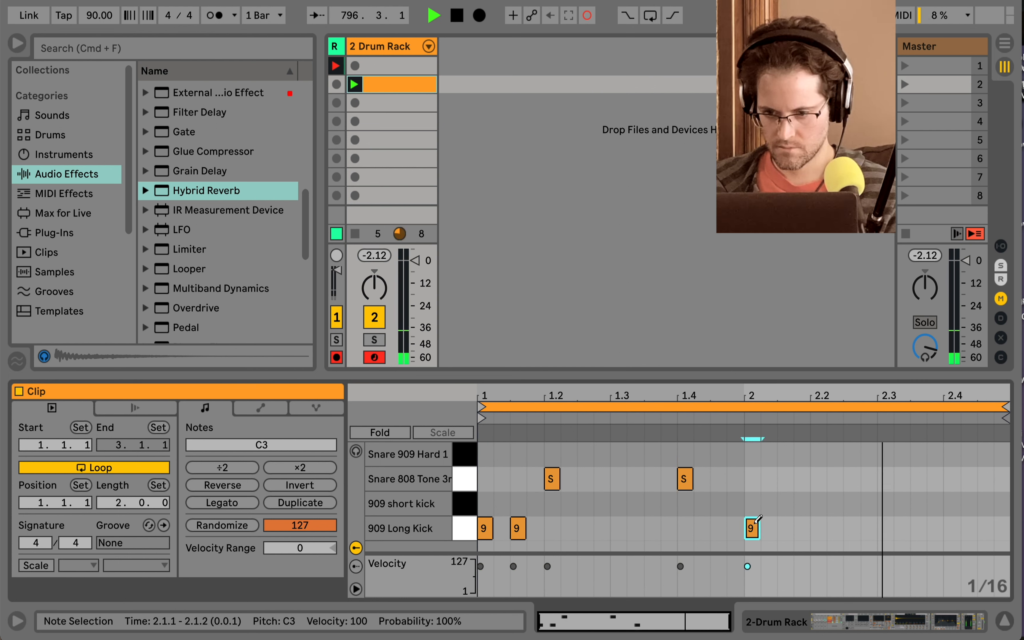
click(784, 504)
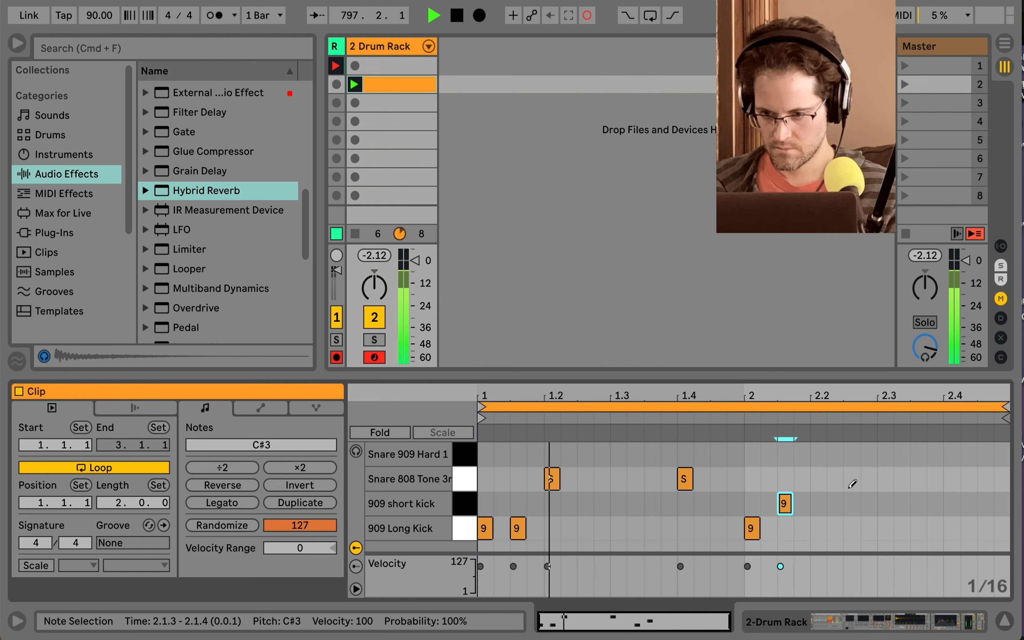
click(821, 477)
click(950, 479)
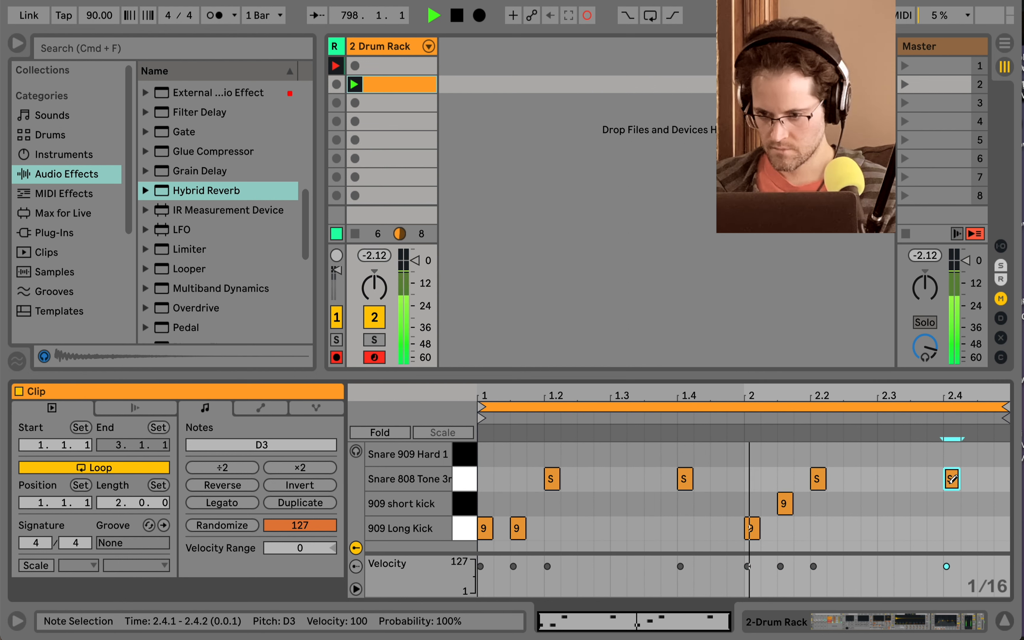
Place 909 Long Kick notes at 2.2.4 and 2.3.3 and 909 short kick notes at 1.3.2 and 1.3.3.
click(917, 504)
click(934, 528)
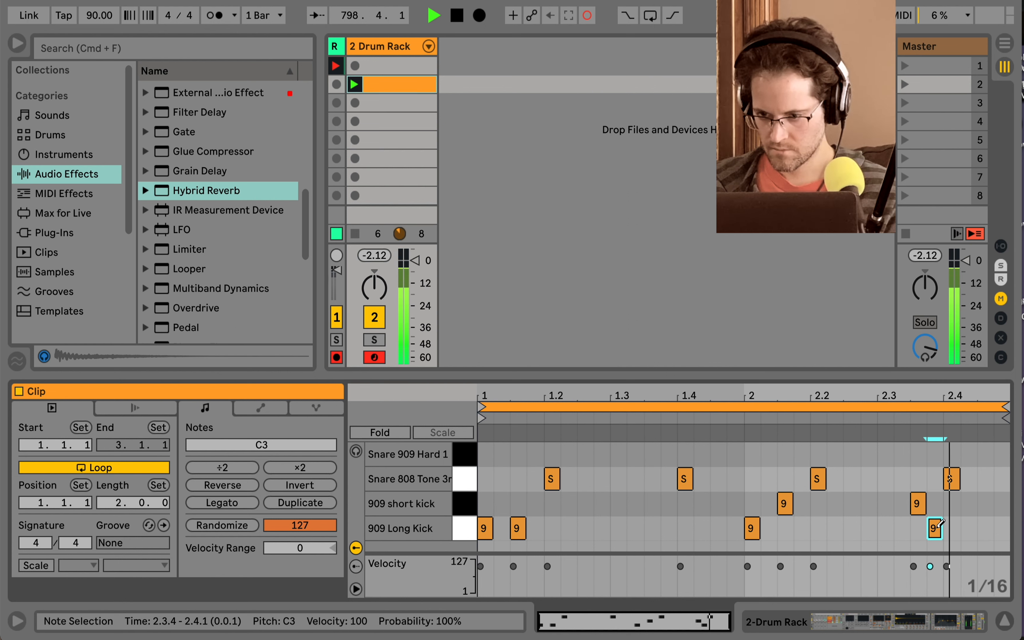
click(868, 528)
click(934, 528)
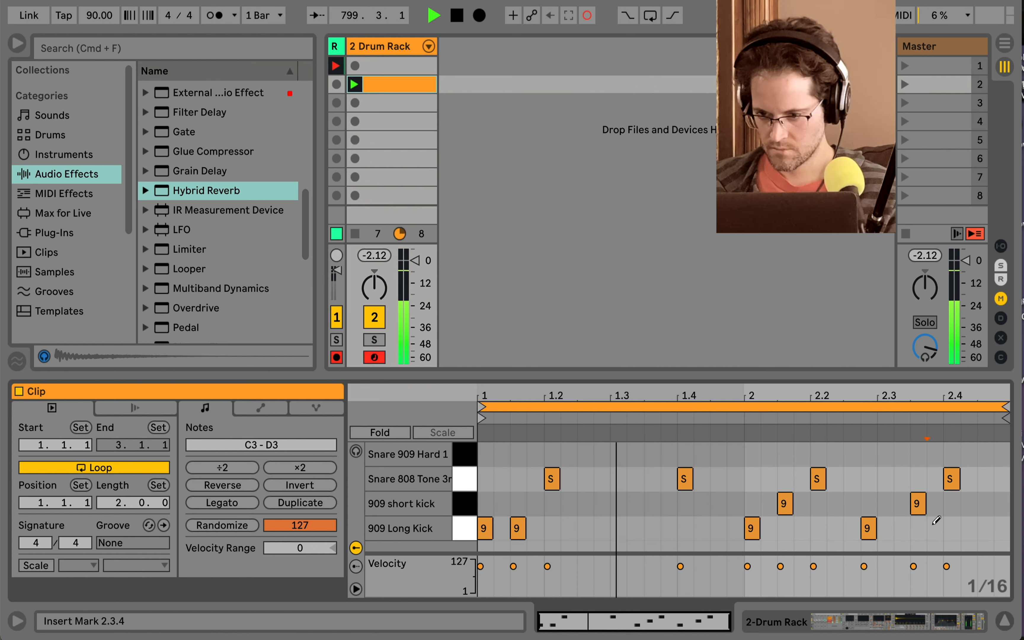
click(653, 503)
click(632, 503)
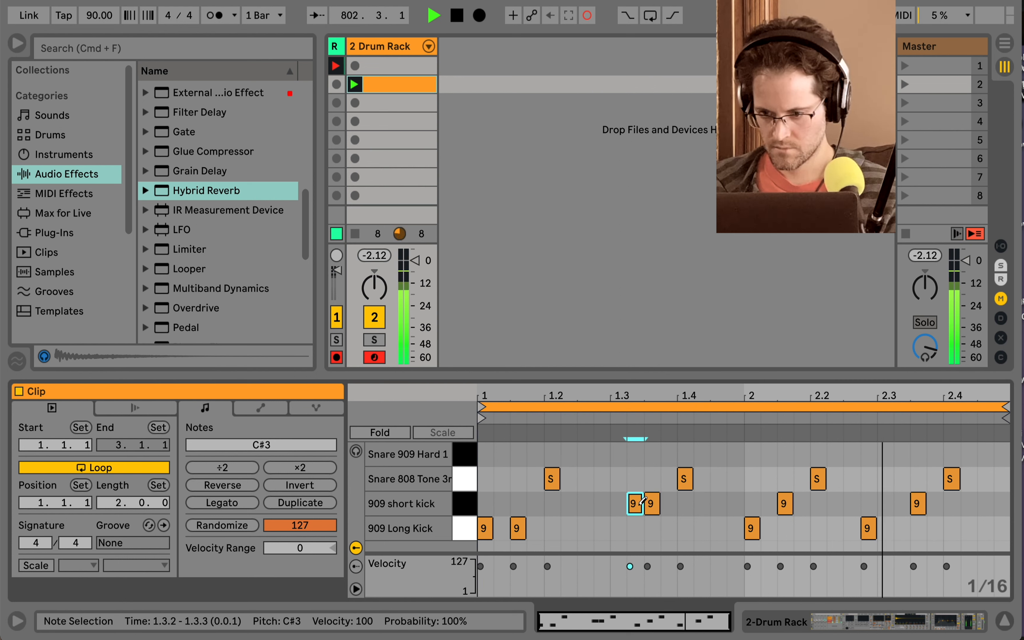
drag(924, 506, 922, 526)
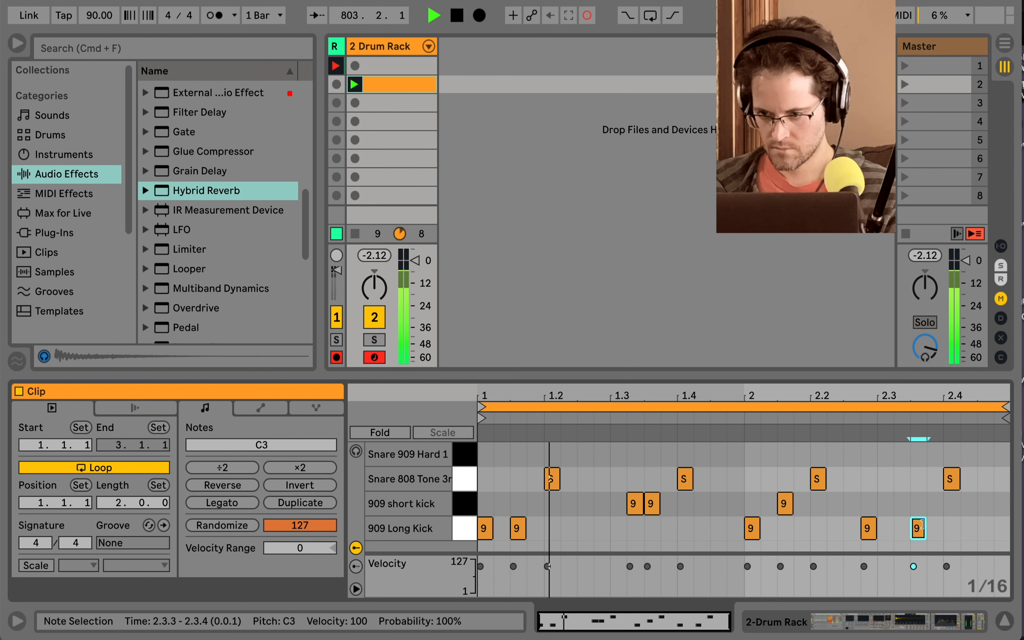
Set the grid to 1/32 and fill from 2.4.2 to the end of bar 2 with a roll of six Snare 909 Hard 1 notes.
scroll(1009, 400, up, 5)
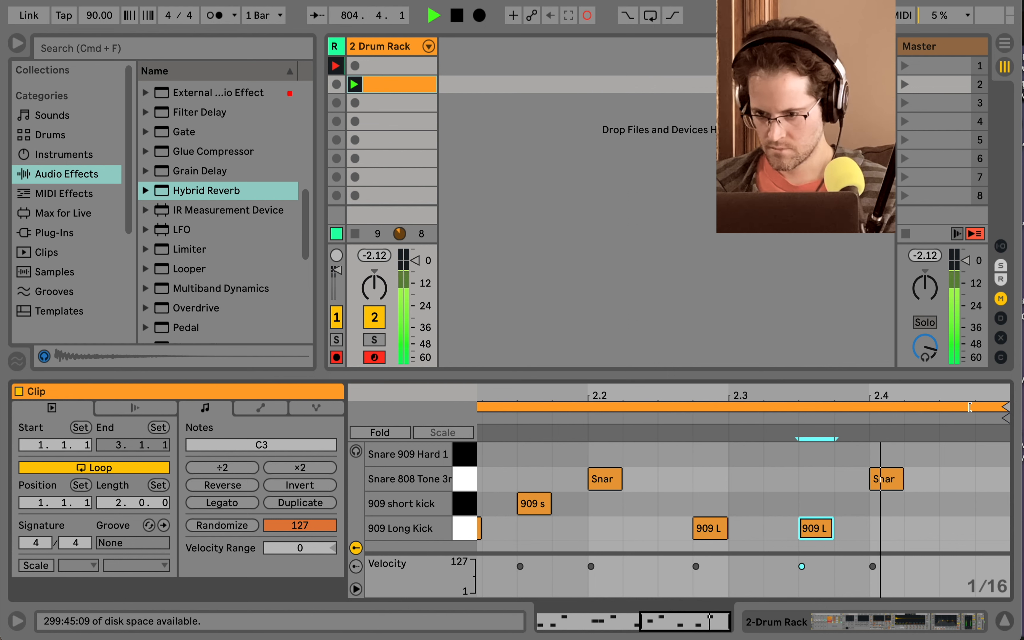
key(super+1)
click(914, 453)
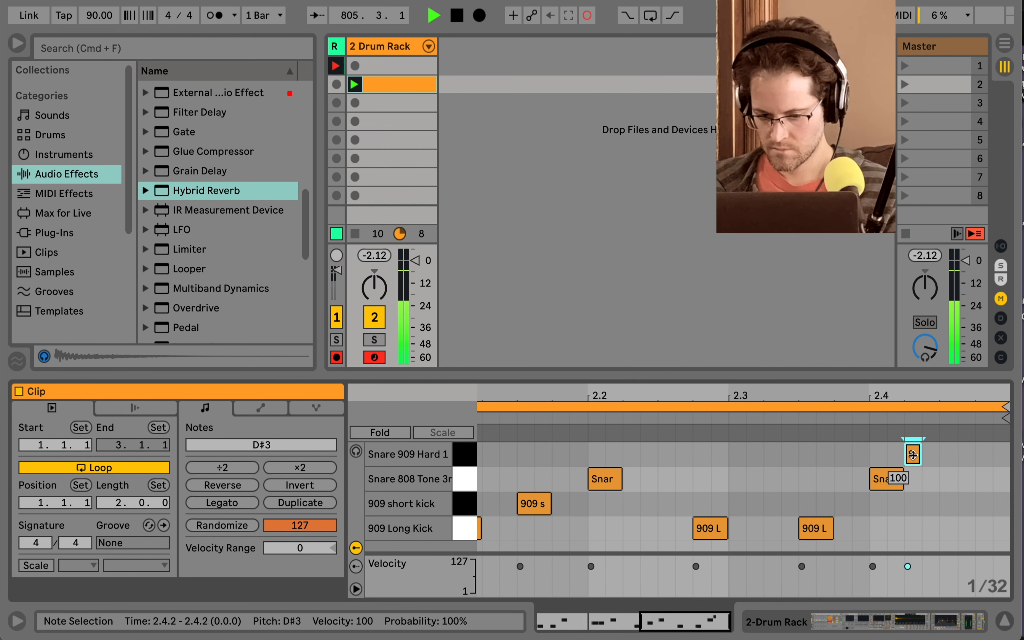
key(super+d)
key(super+d)
key(super+d)
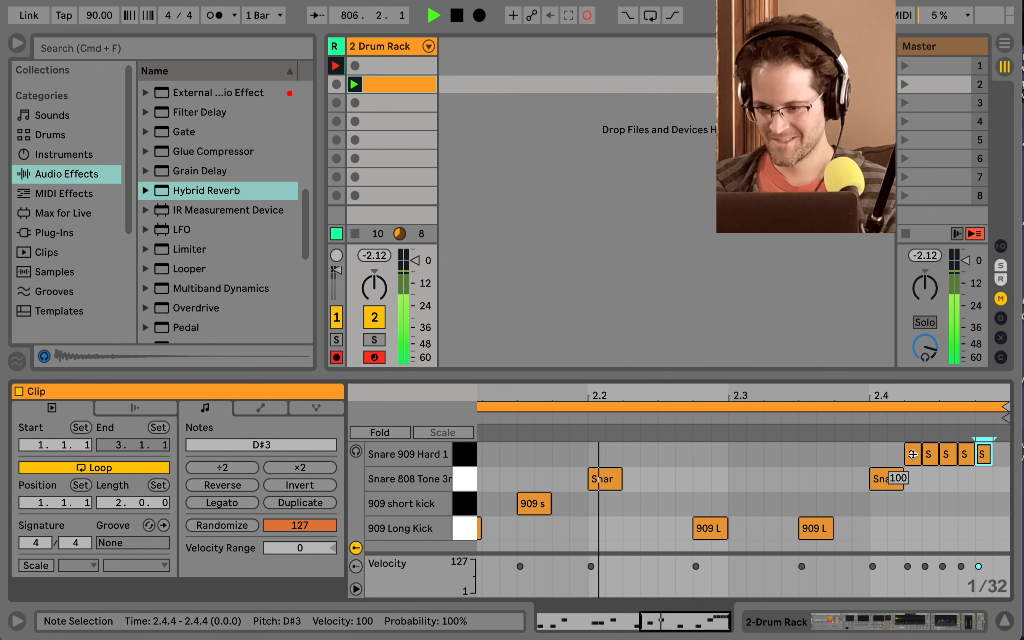
key(super+d)
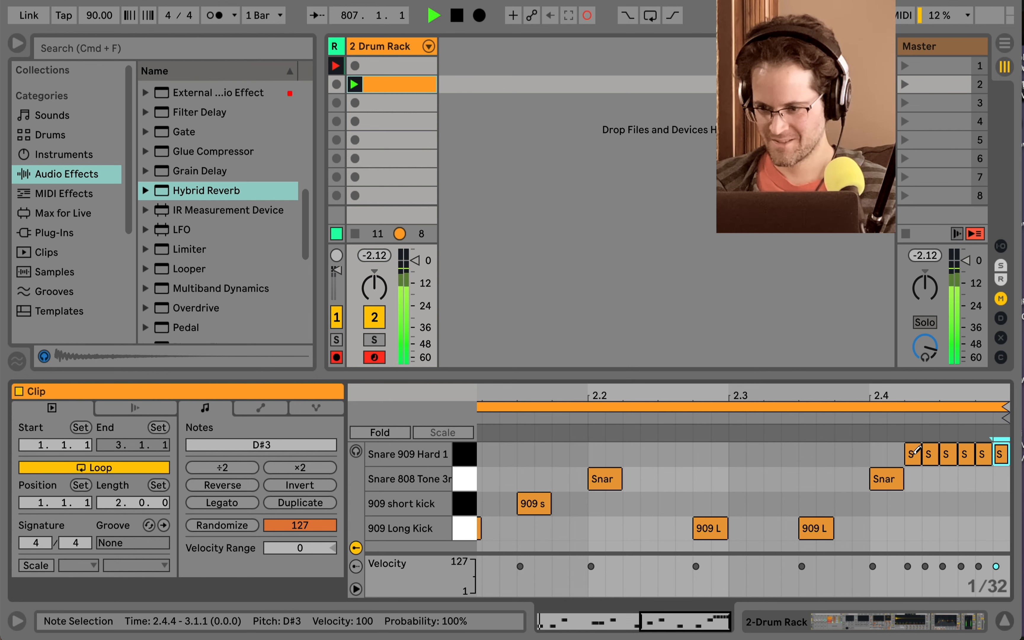
Duplicate the two-bar pattern to make the clip a four-bar loop.
key(minus)
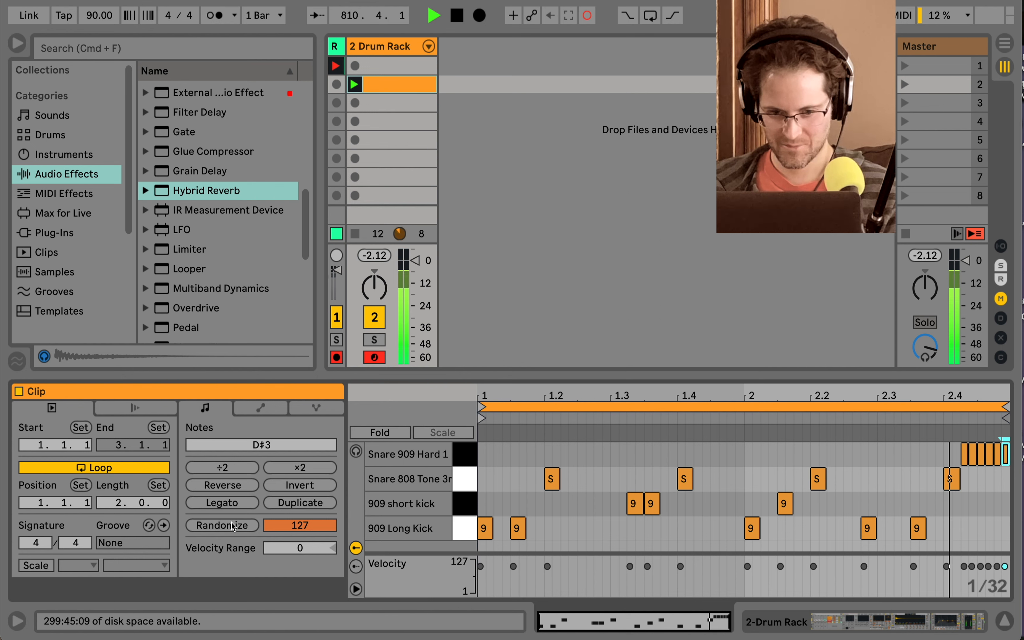
click(300, 502)
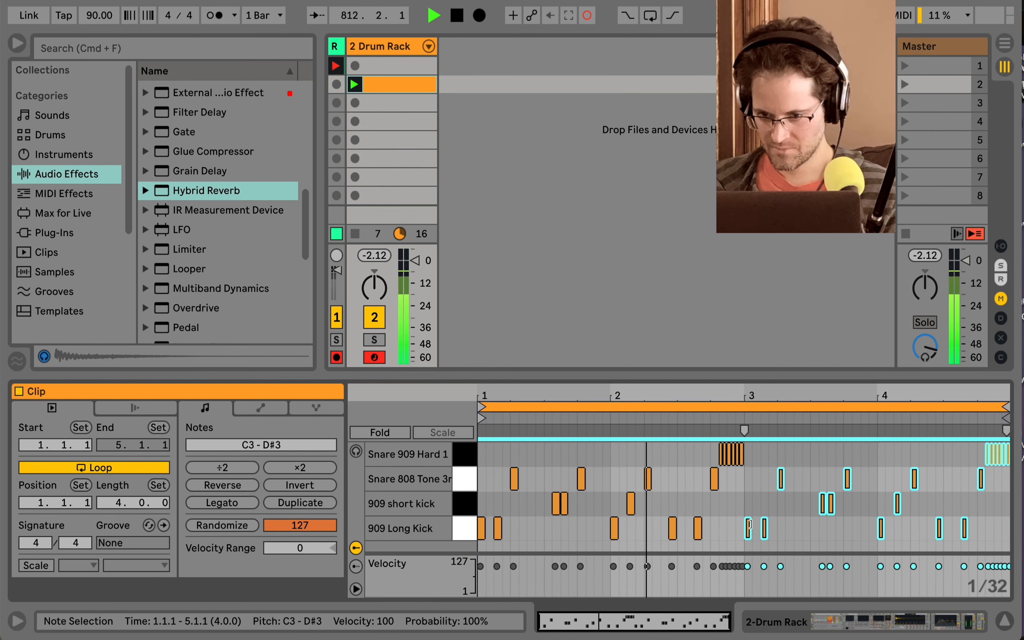
In bar 3, draw a 1/32 909 Long Kick note just before 3.2 and delete the one at 3.1.3.
click(765, 527)
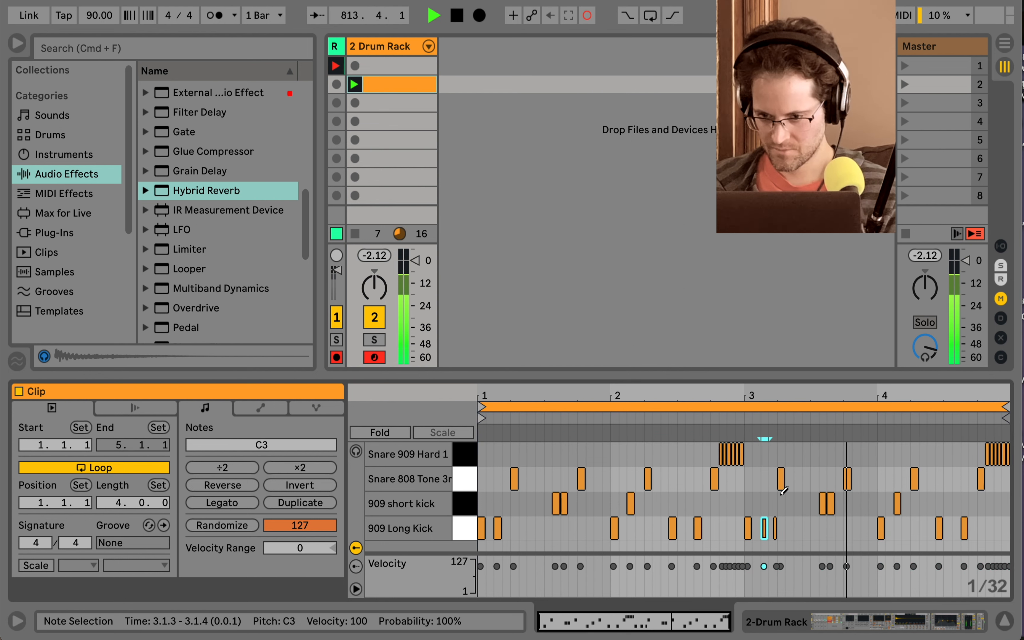
scroll(764, 521, up, 5)
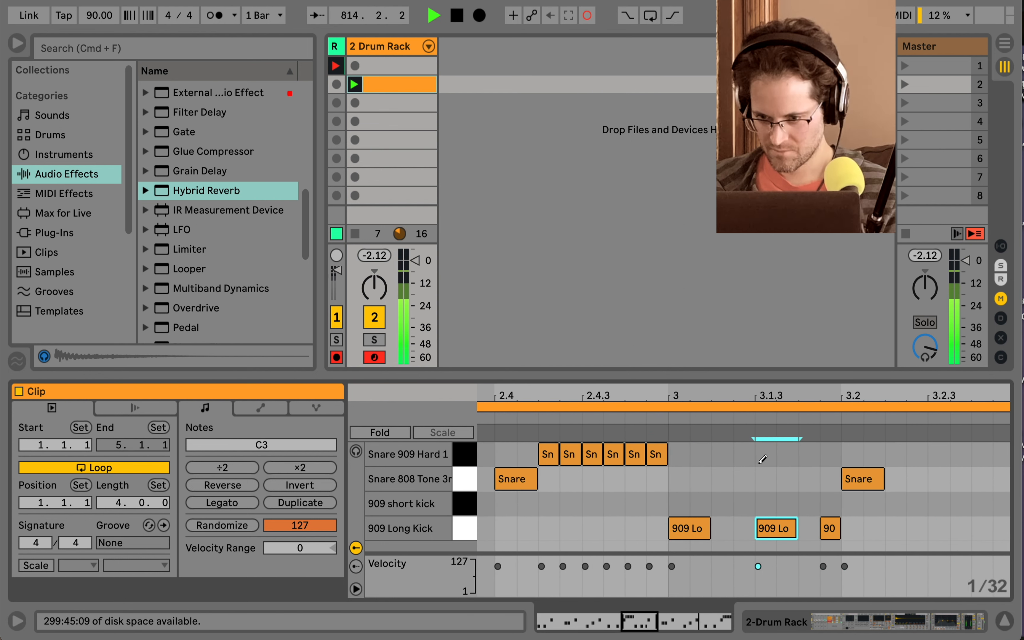
click(768, 525)
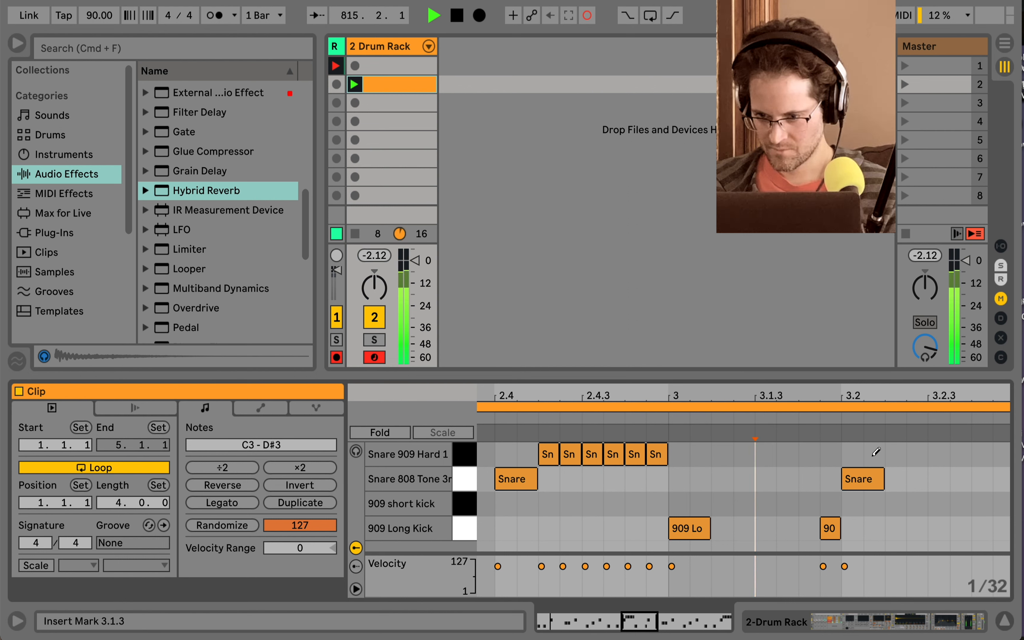
Duplicate the Snare 808 note at 3.2 twice in succession and lower the velocity of the middle note.
click(879, 471)
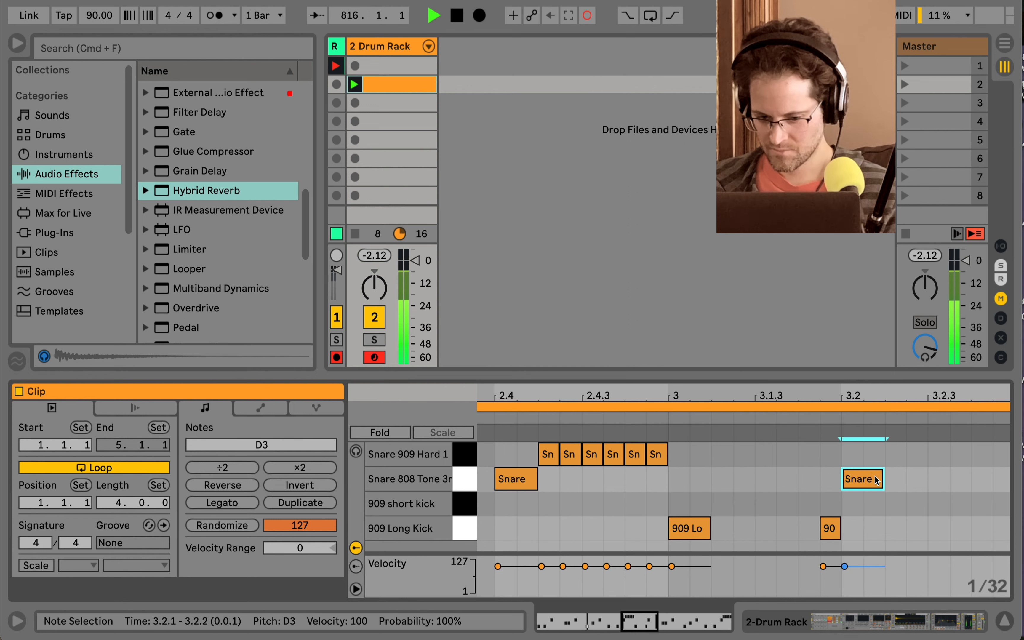
key(super+d)
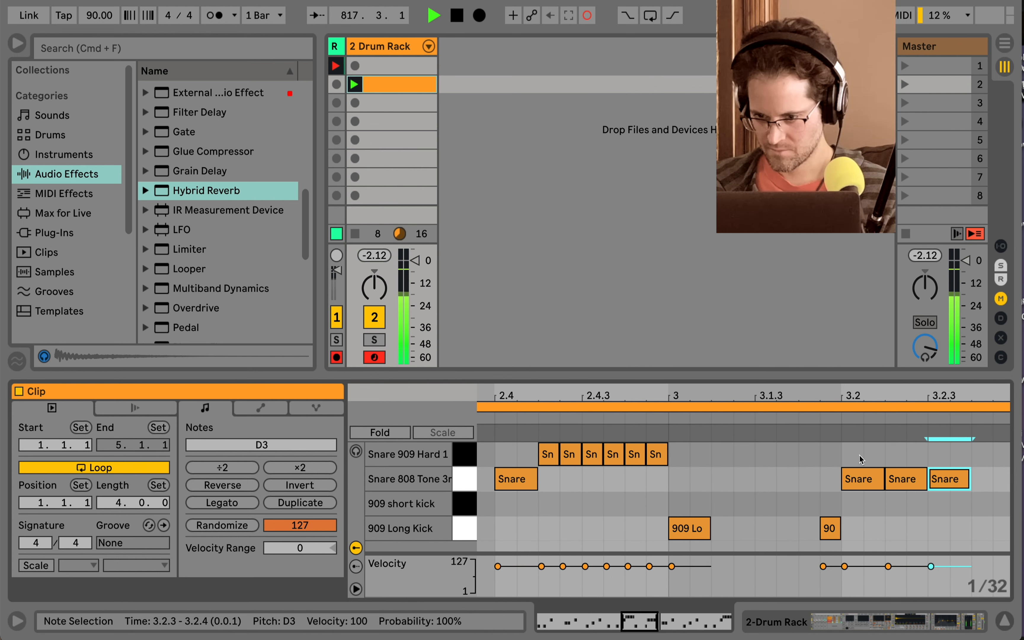
drag(860, 459, 956, 484)
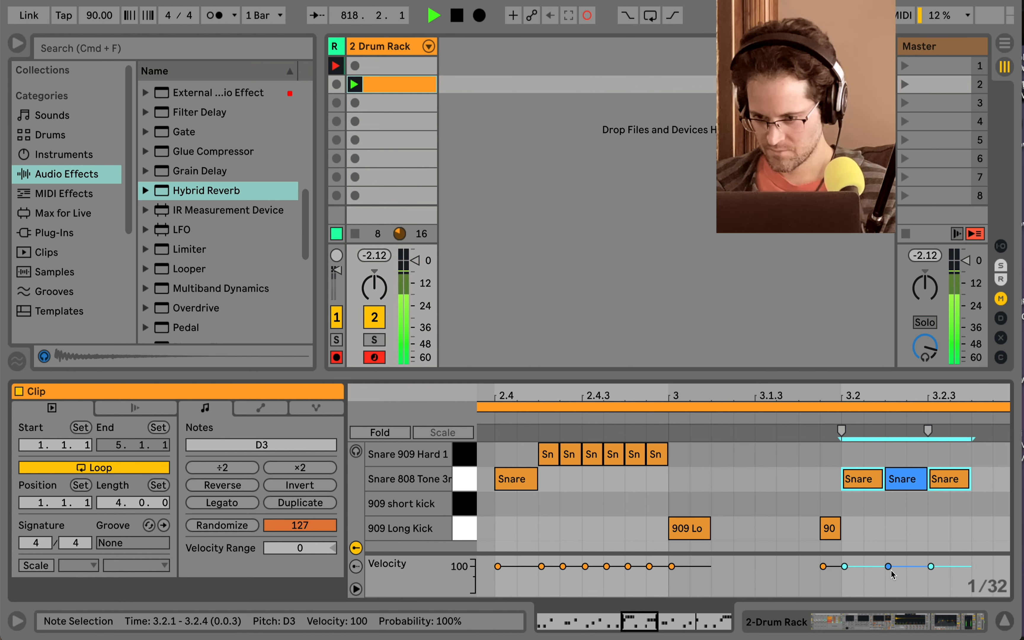
click(900, 516)
click(901, 481)
drag(901, 480, 893, 503)
Try to draw a velocity ramp across the Snare 909 Hard 1 roll at the end of bar 2.
drag(660, 472, 544, 459)
drag(539, 500, 605, 500)
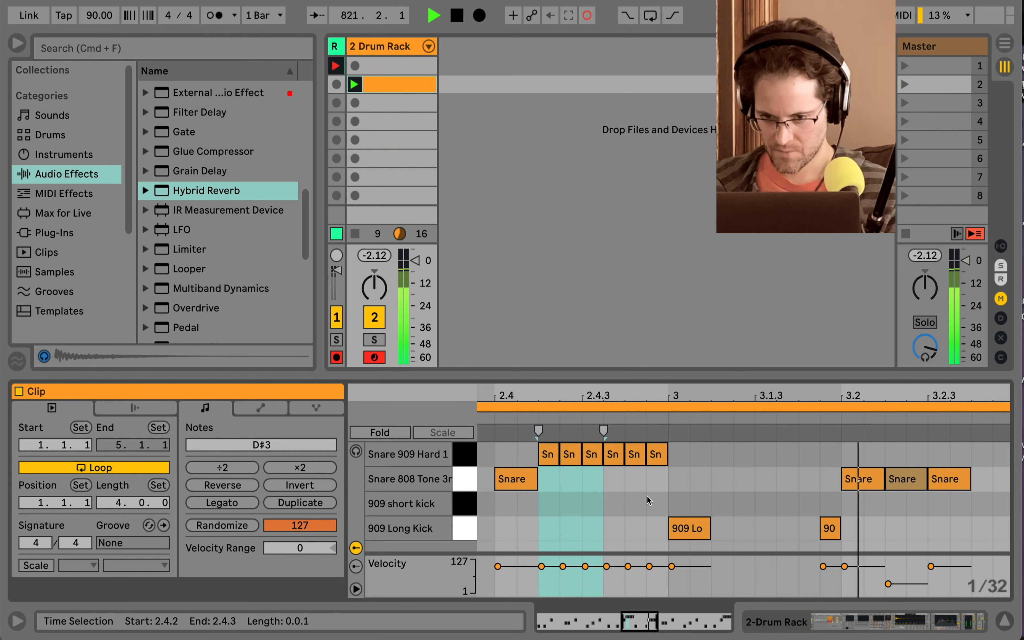
drag(664, 470, 530, 458)
click(628, 499)
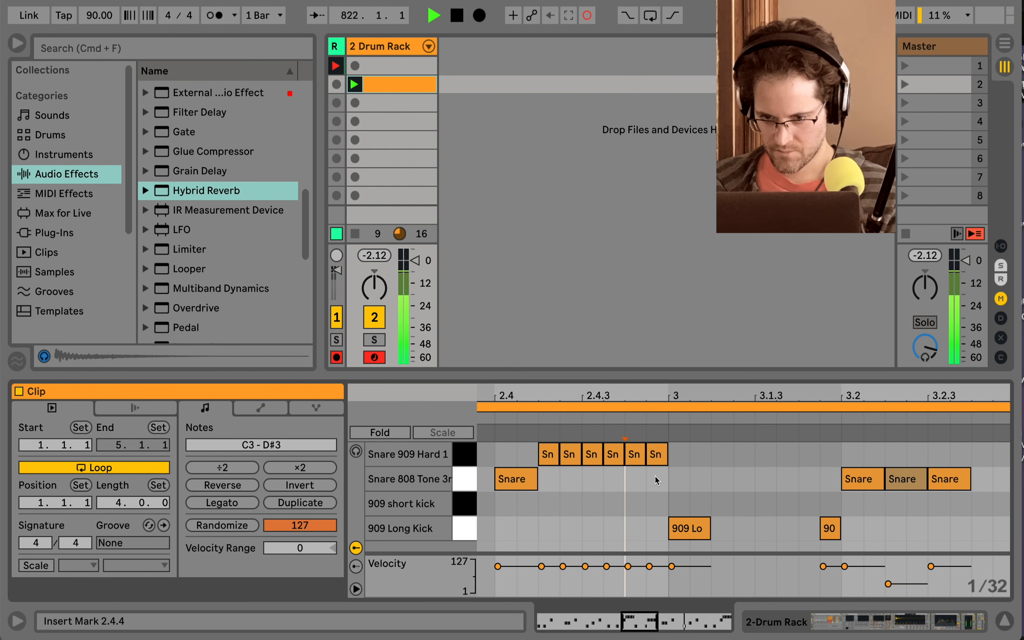
drag(684, 460, 534, 459)
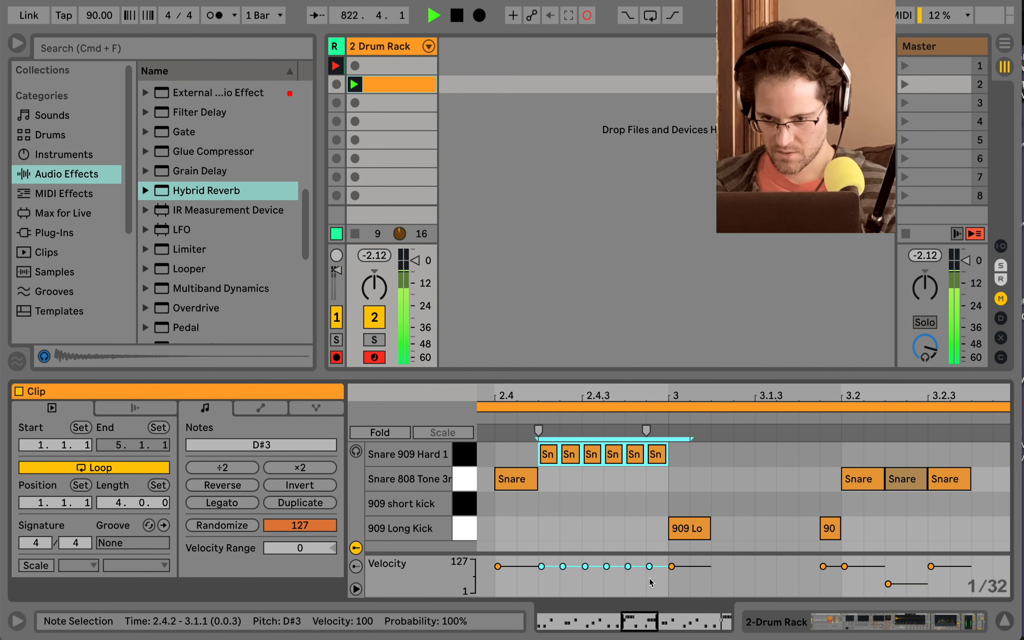
drag(661, 582, 560, 593)
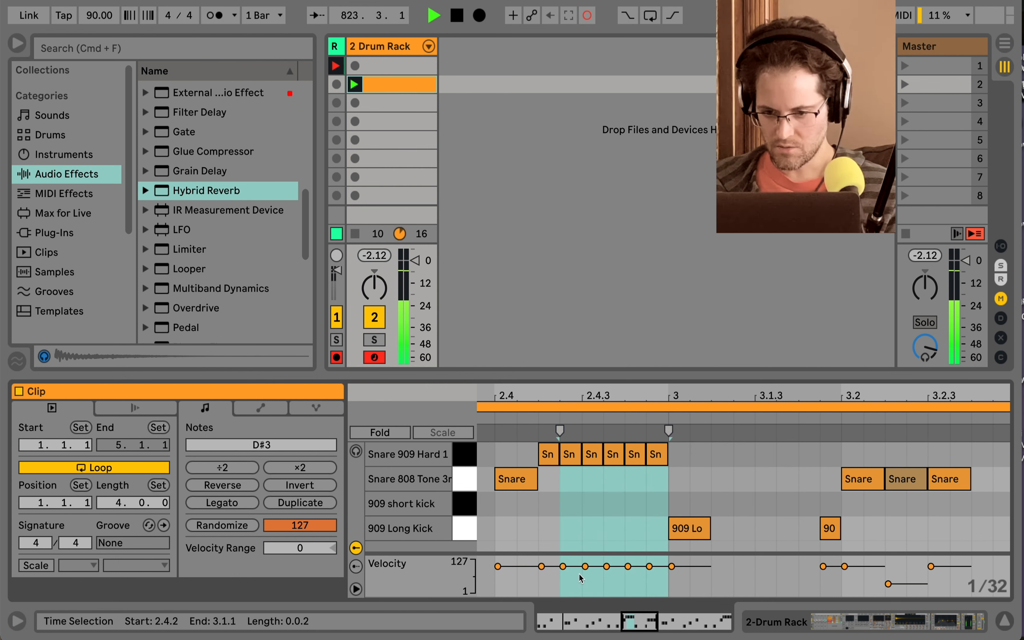
Enlarge the note editor, select the six Snare 909 Hard 1 roll notes, and retry a velocity ramp across them.
drag(623, 377, 622, 287)
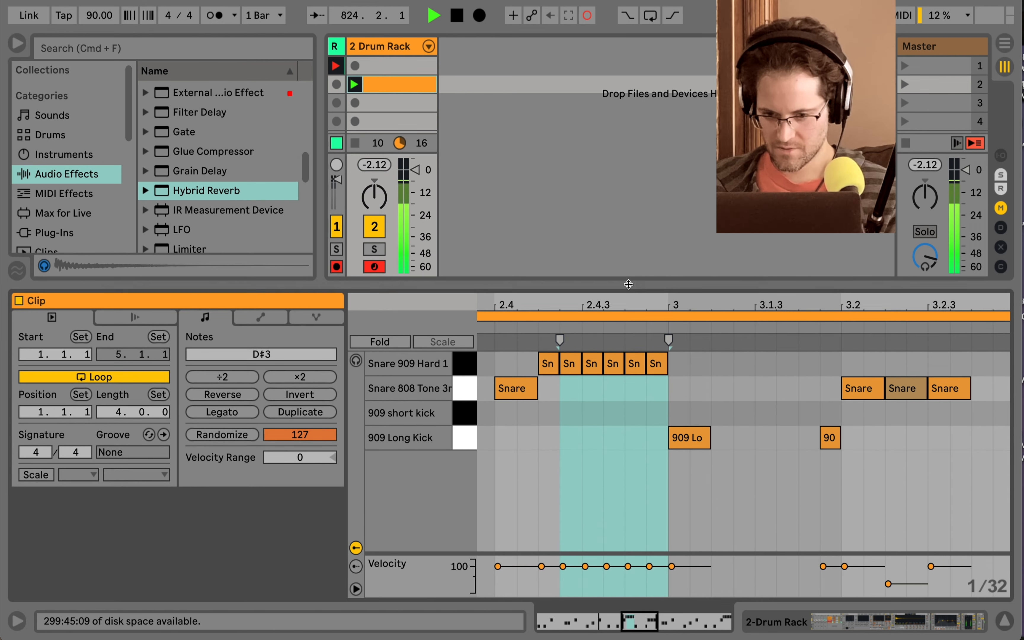
click(575, 361)
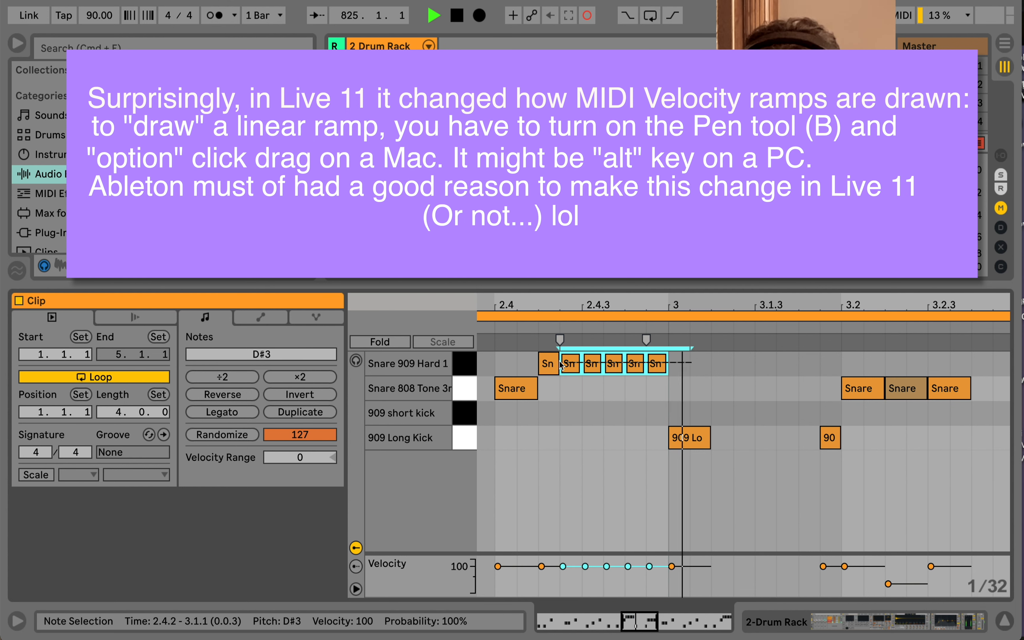
right_click(542, 588)
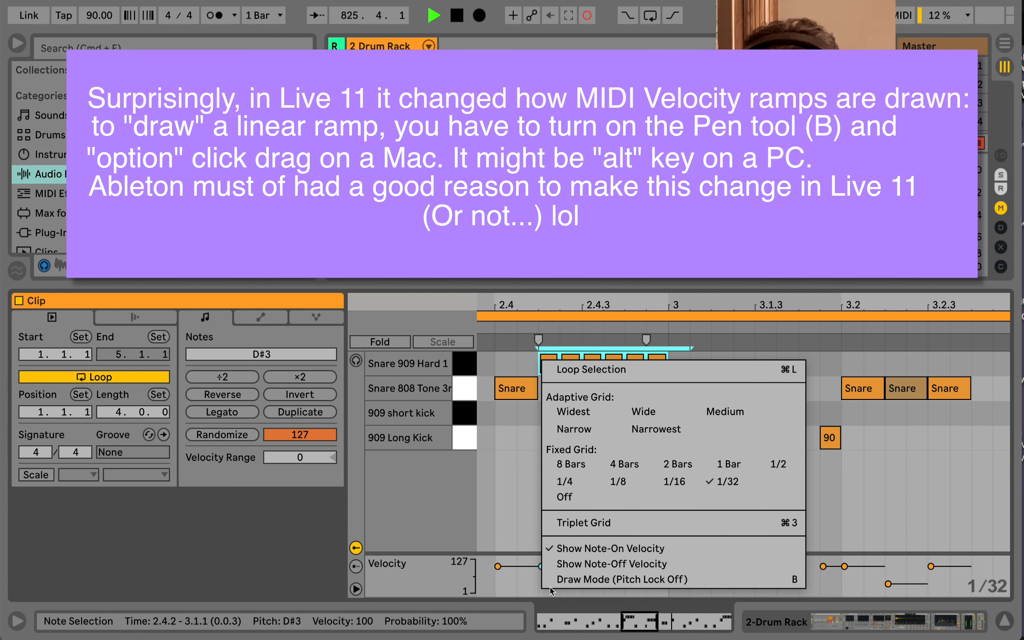
key(Escape)
drag(544, 579, 615, 543)
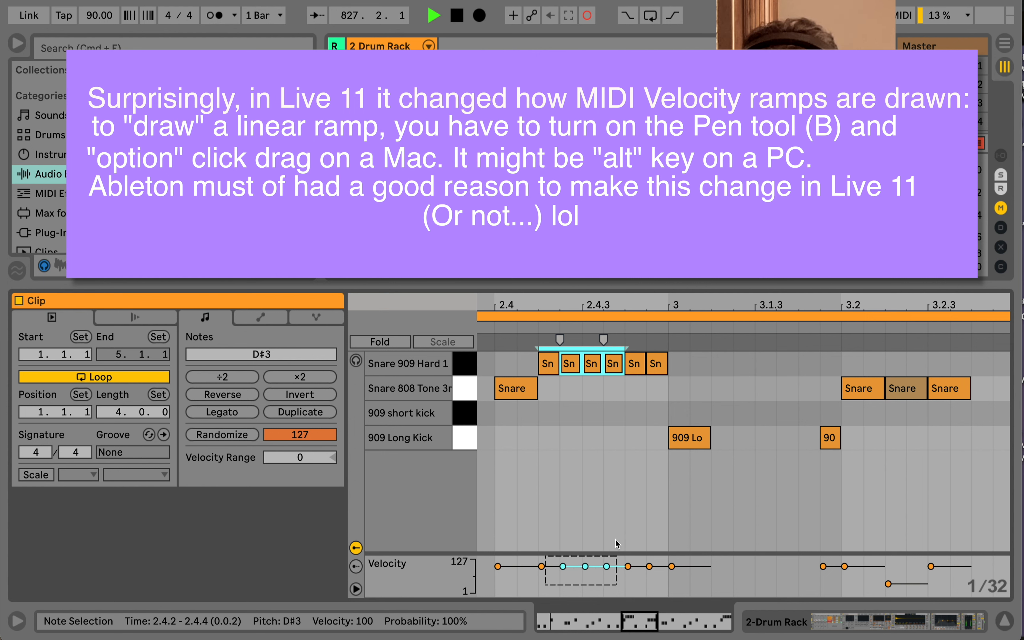
drag(730, 355, 552, 369)
right_click(553, 369)
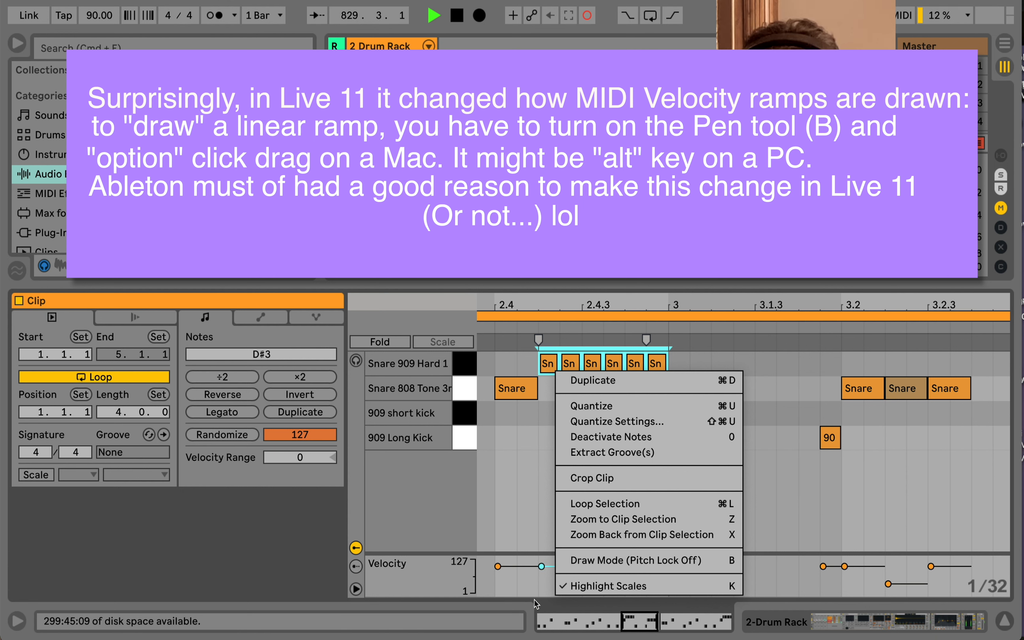
click(541, 590)
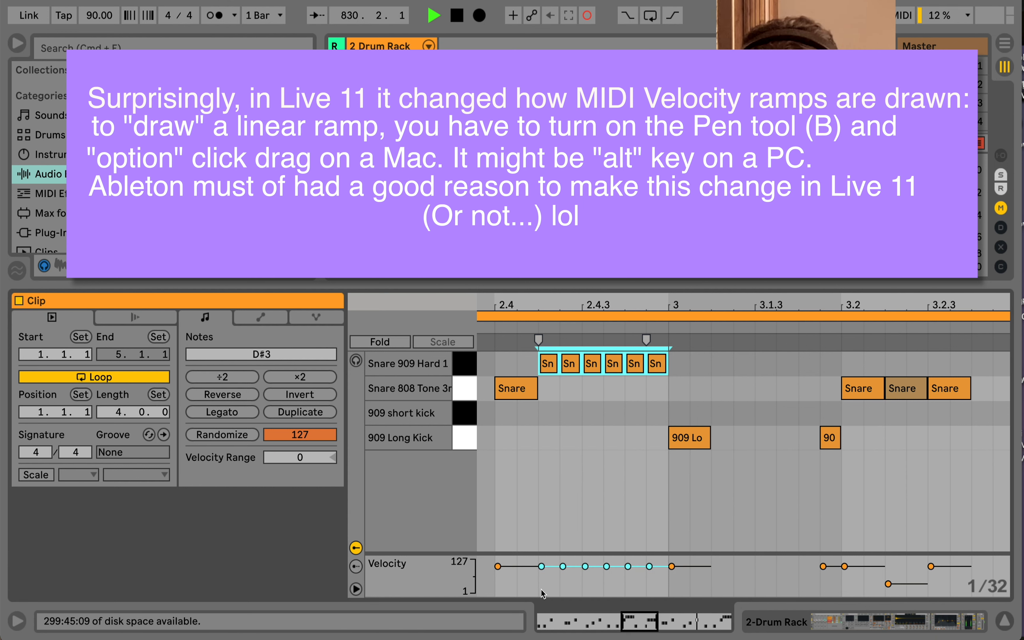
drag(540, 589, 540, 590)
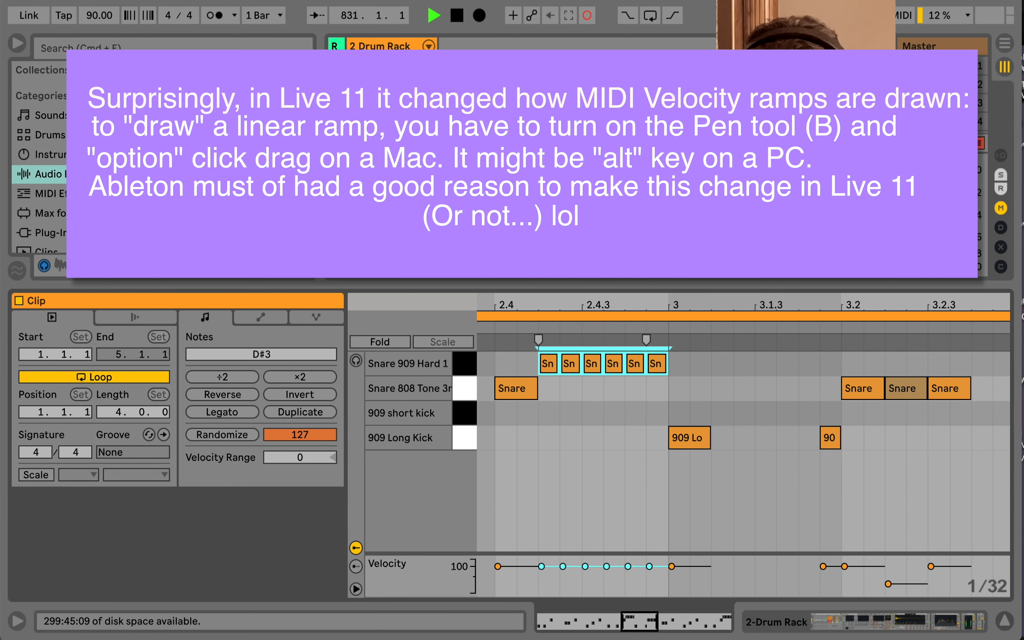
Copy the Hybrid Reverb from the Snare 909 Hard 1 chain to the track, between the Drum Rack and EQ Eight.
key(shift+Tab)
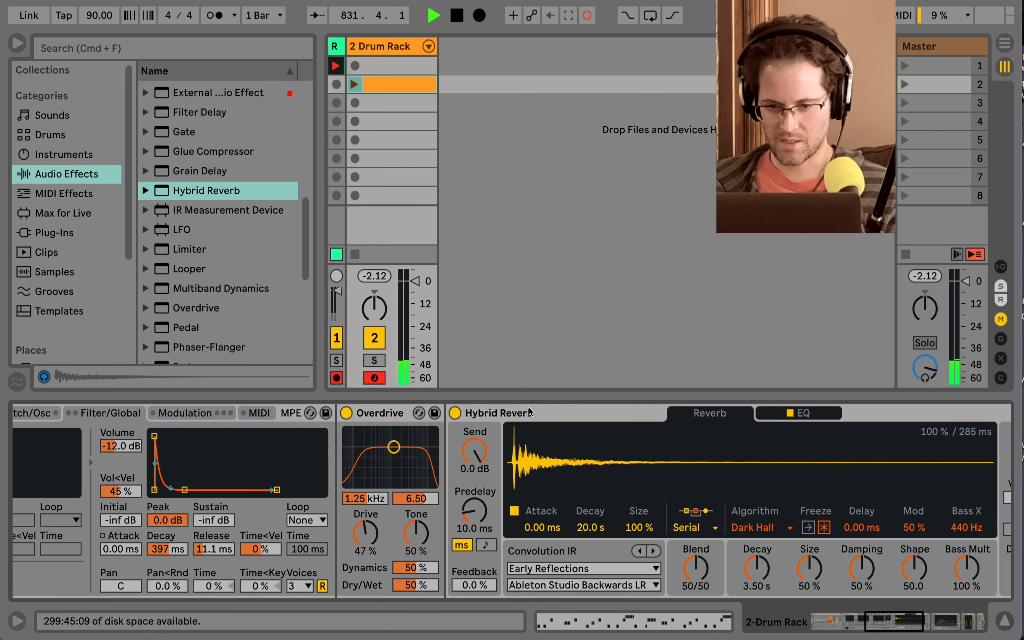
scroll(529, 420, left, 15)
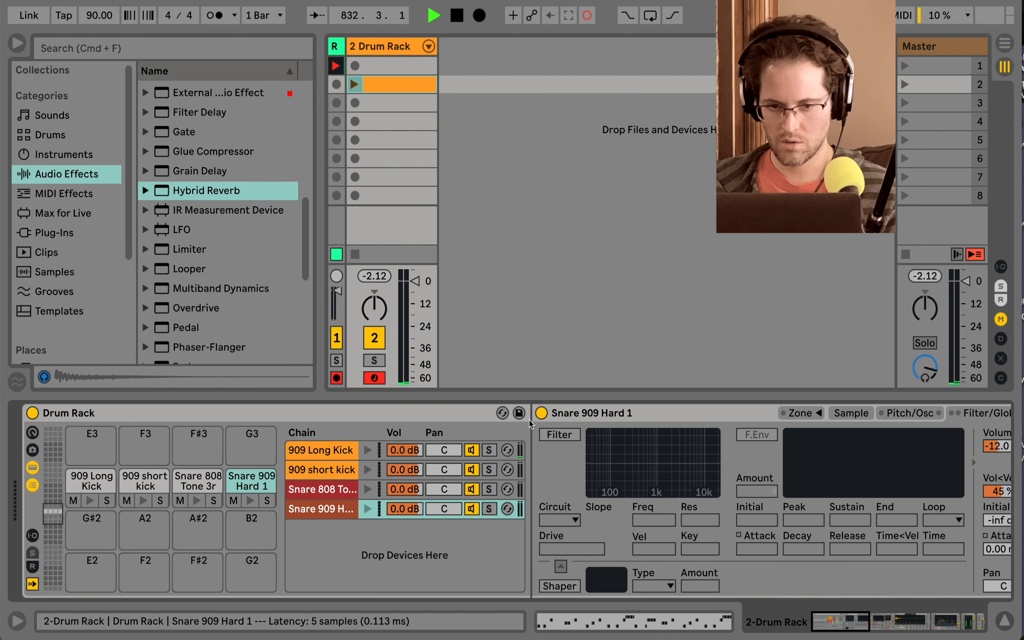
scroll(528, 420, right, 15)
scroll(529, 420, right, 15)
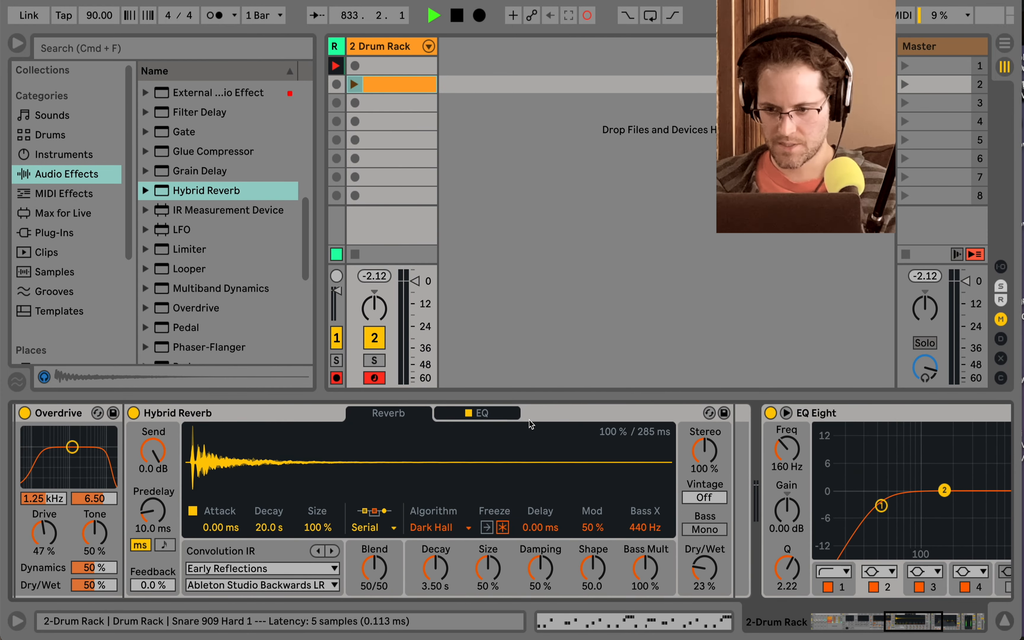
click(532, 416)
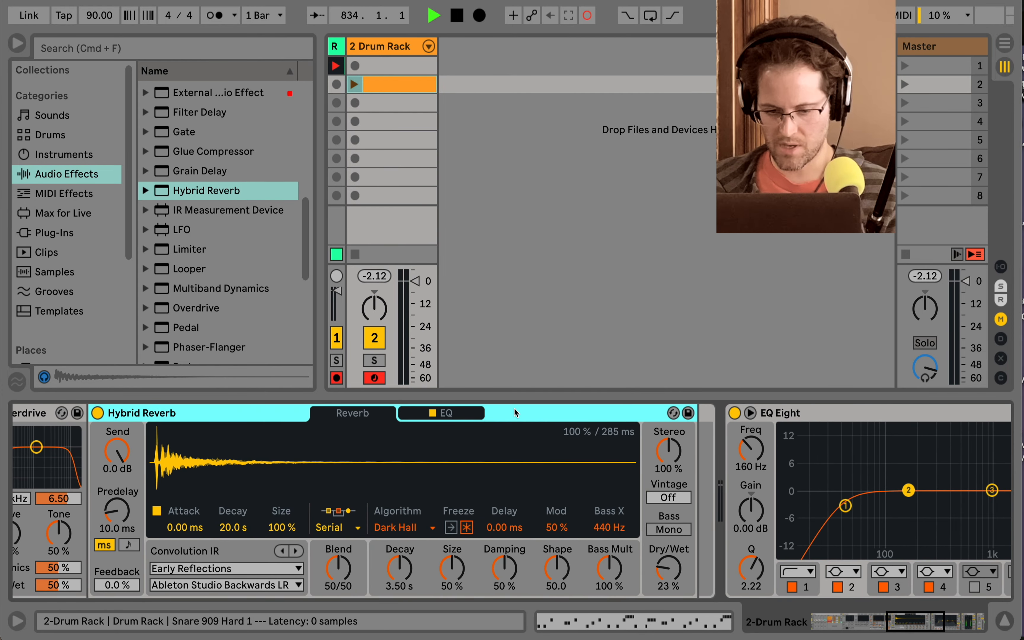
drag(291, 416, 737, 428)
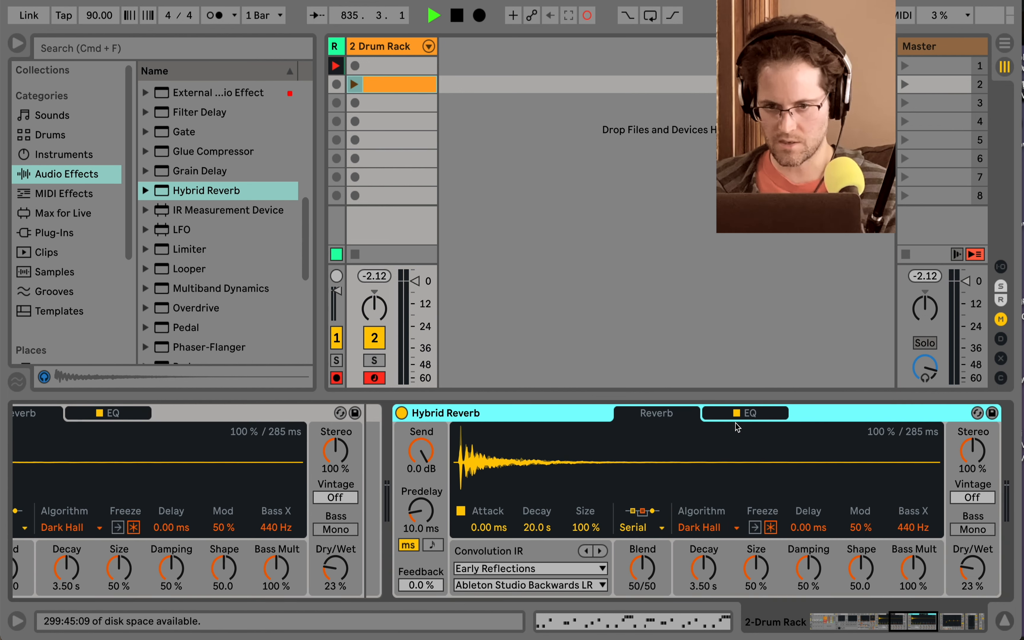
Play the clip and set the copied Hybrid Reverb to 23.7 ms predelay, 8.52 ms attack, 9.89 ms algorithm delay and 21% dry/wet.
click(354, 85)
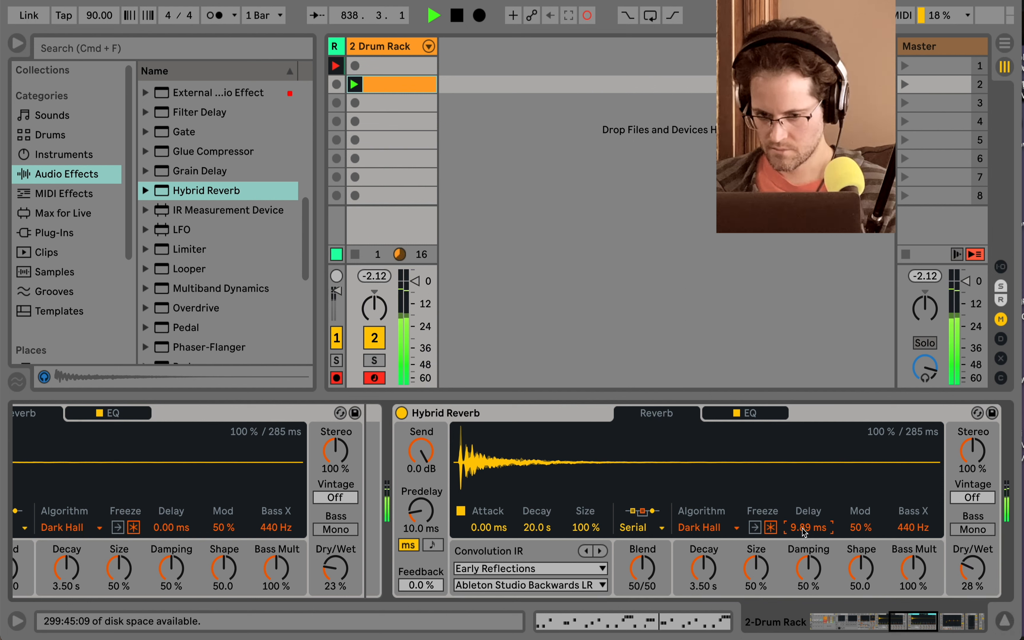
drag(486, 527, 493, 538)
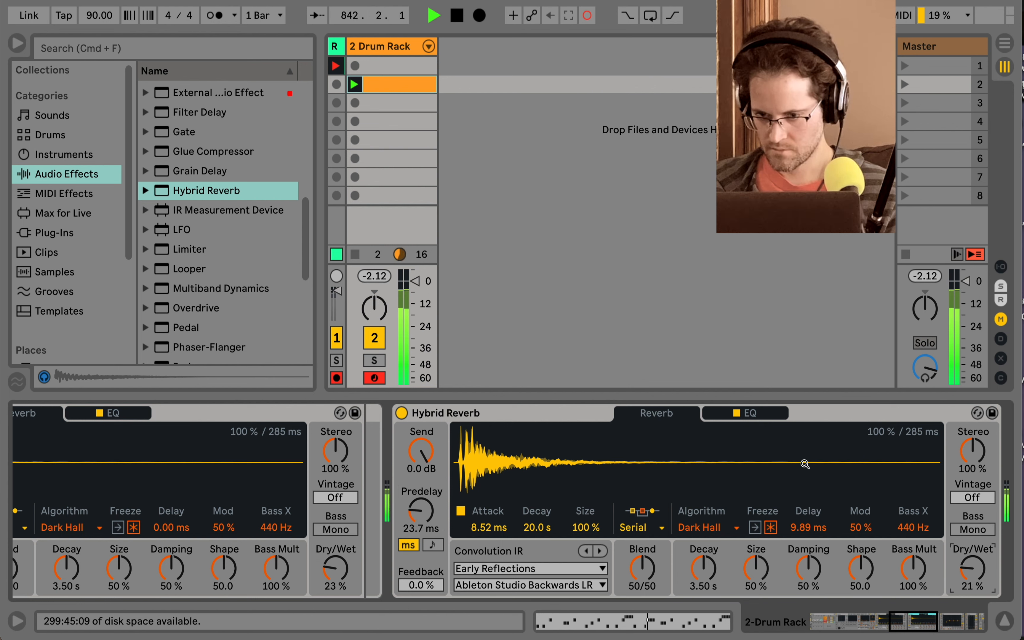
Shape the copied reverb's EQ with a 139 Hz low cut, a dip of about 5 dB near 1.1 kHz, and a 4.76 kHz high cut.
click(778, 420)
drag(550, 553, 591, 537)
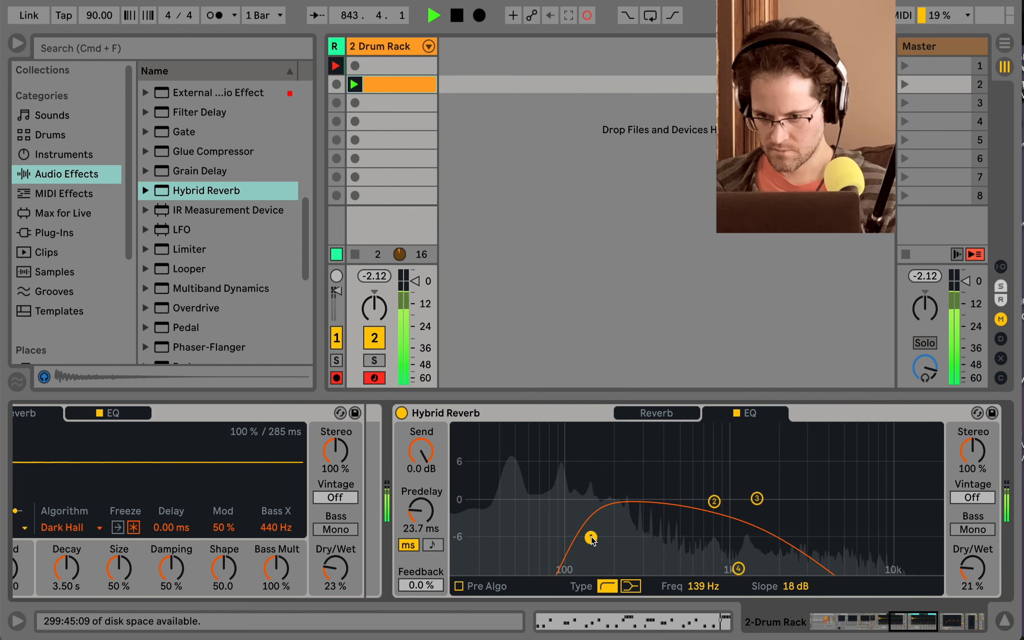
drag(739, 567, 888, 568)
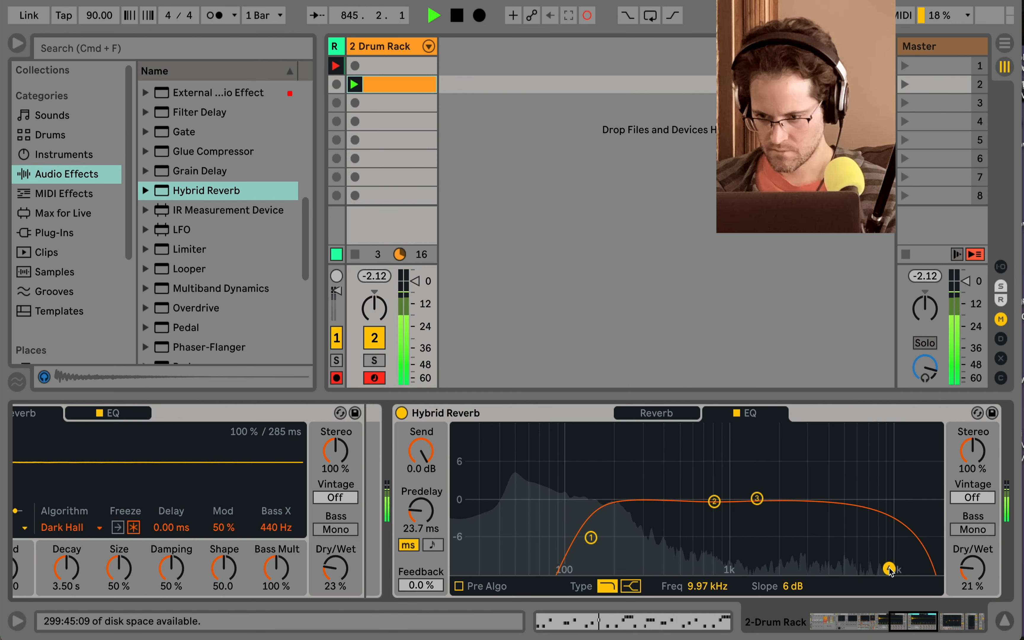
drag(713, 501, 738, 529)
drag(888, 568, 837, 567)
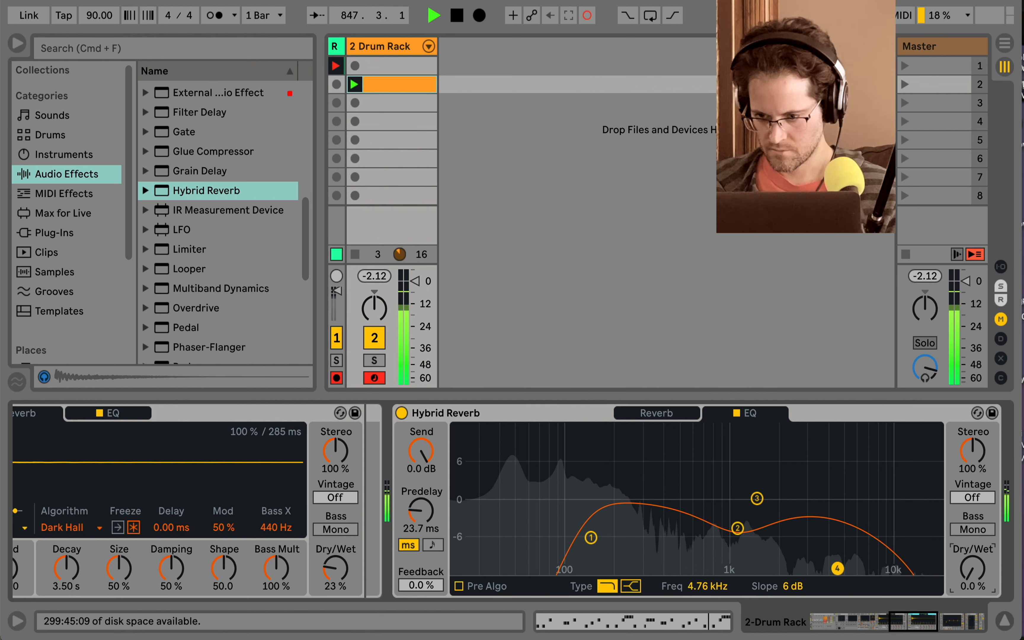
Set the copied reverb's dry/wet to 23%, return to the Drum Rack's pads, and stop the clip.
mouse_move(972, 567)
mouse_down()
mouse_move(972, 578)
mouse_move(972, 567)
mouse_up()
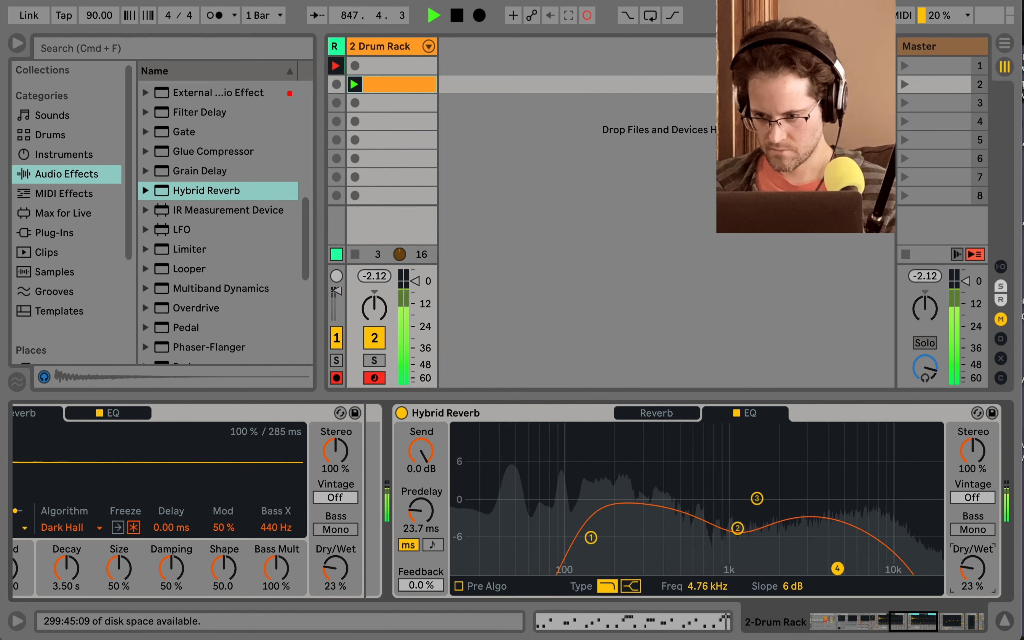
click(552, 420)
scroll(552, 420, left, 15)
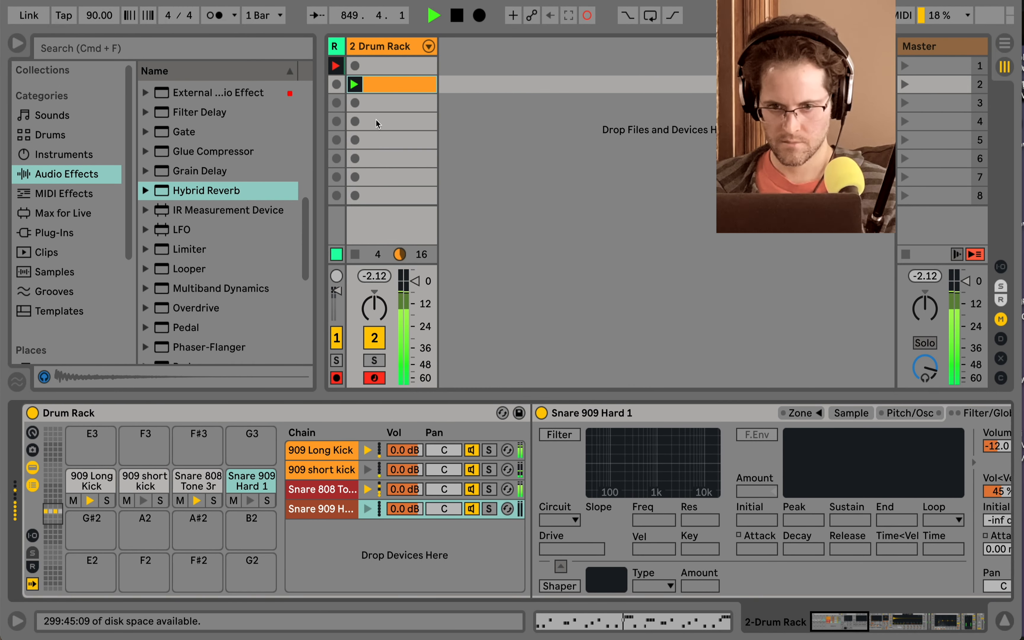
click(355, 255)
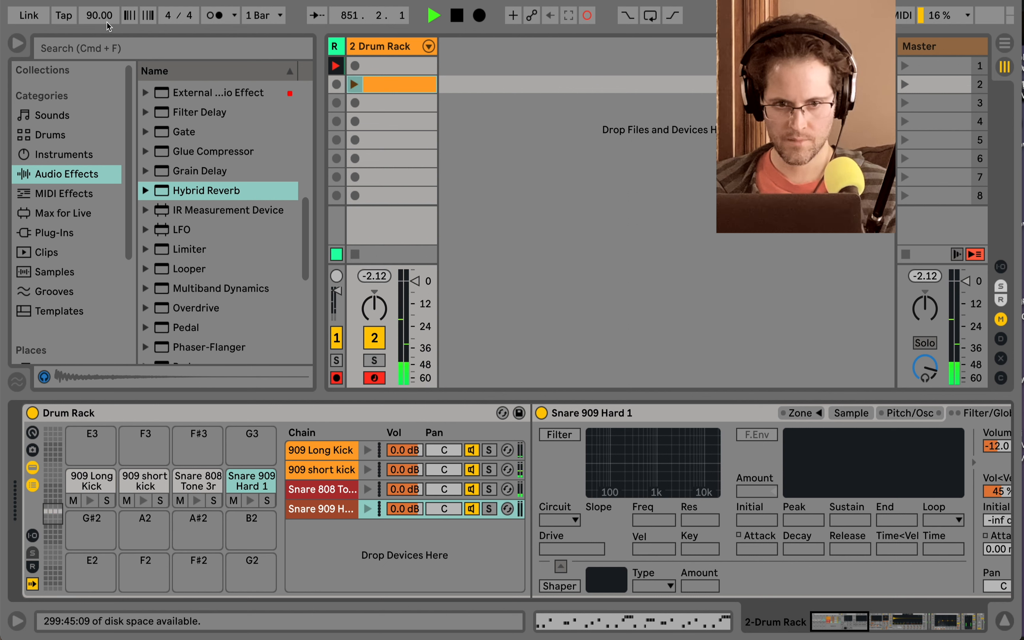
Search the sample library for "808 hat".
click(56, 277)
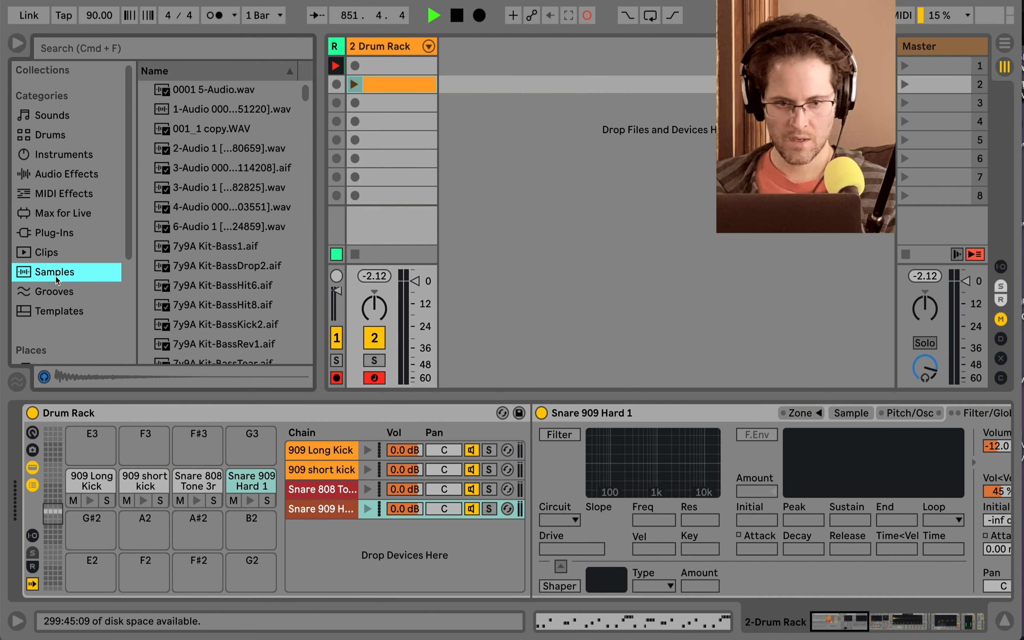
click(72, 45)
text(808)
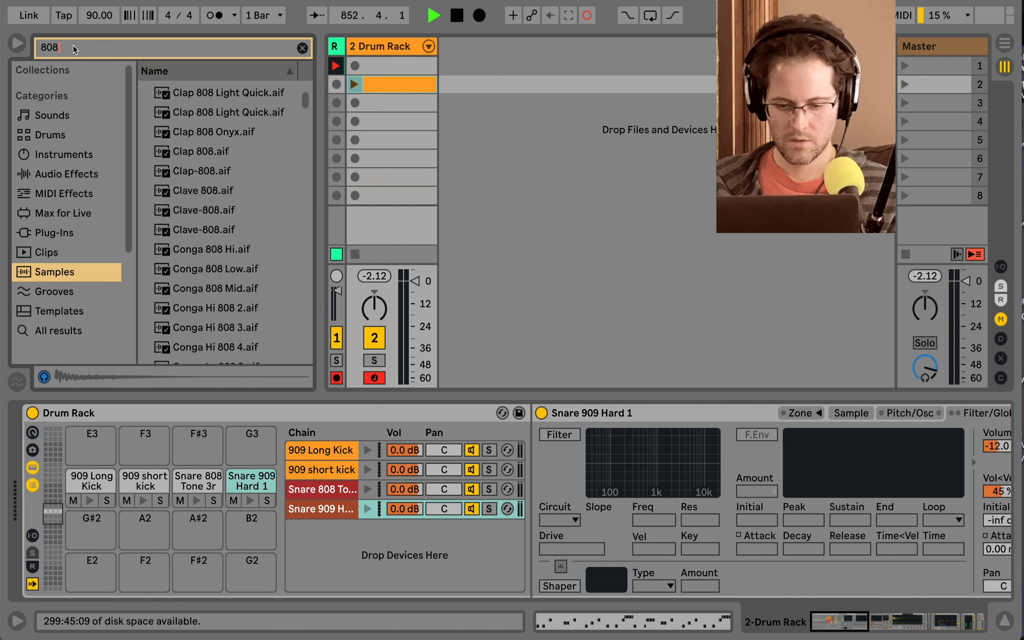
text( hat)
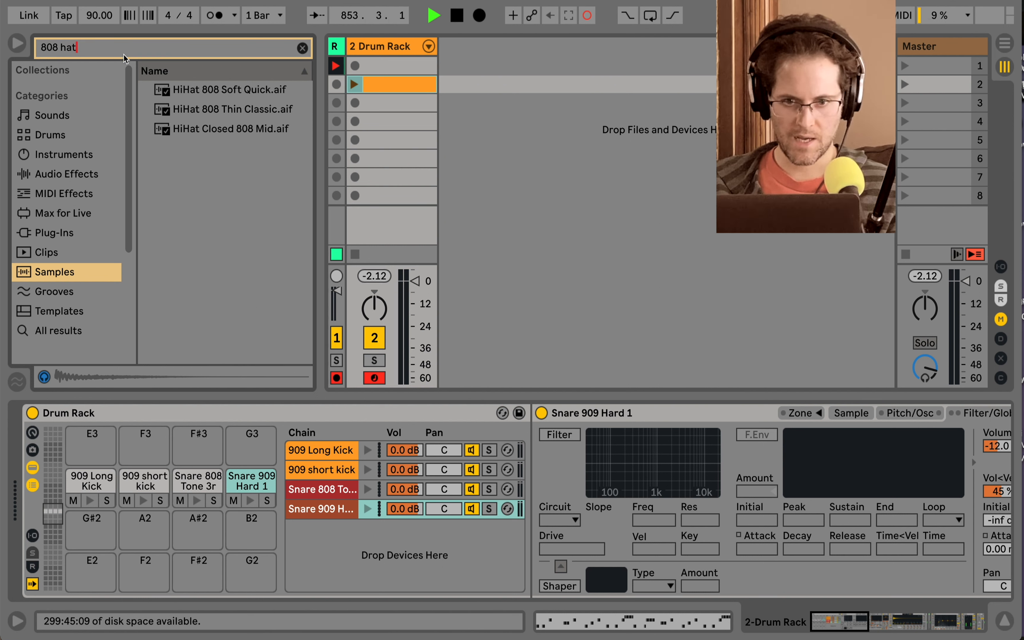
Audition and compare the HiHat 808 Soft Quick, HiHat 808 Thin Classic and HiHat Closed 808 Mid samples.
click(189, 90)
key(Down)
key(Down)
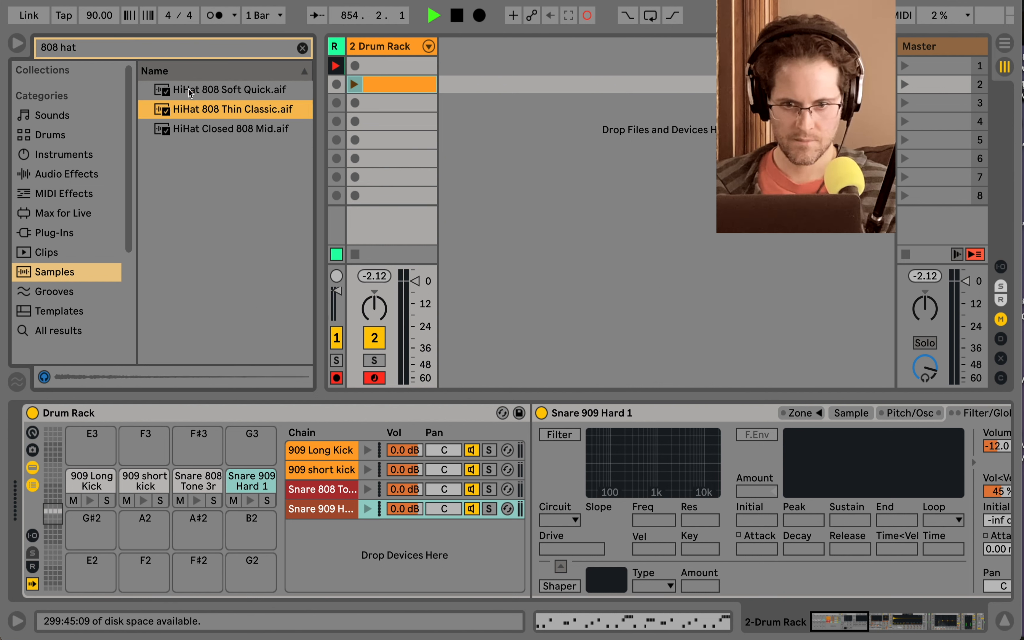
key(Up)
key(Down)
key(Up)
key(Down)
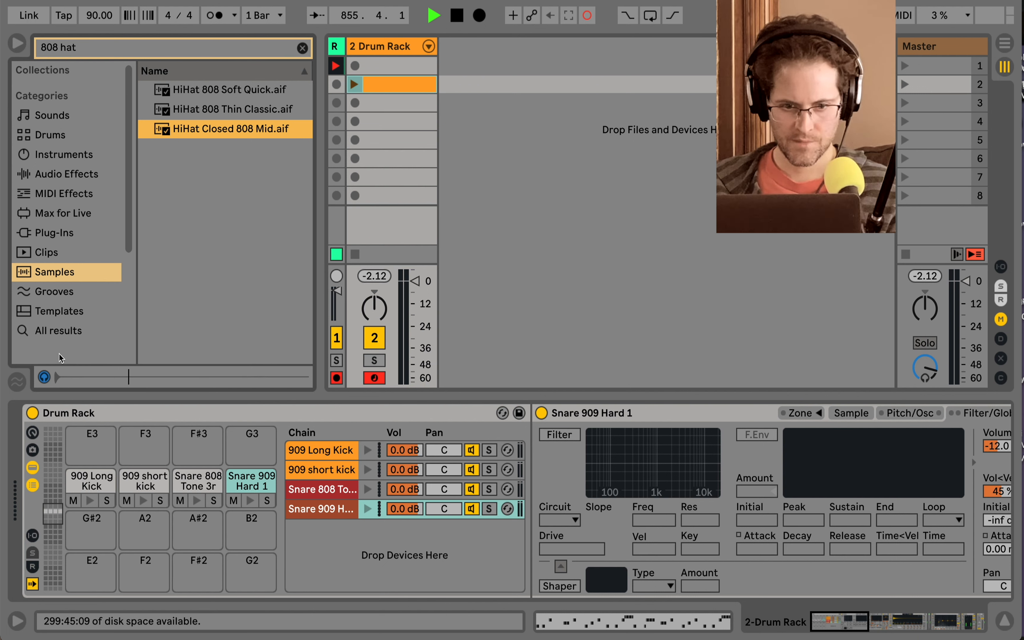
Extend the "808 hat" search to all content categories and audition the listed hi-hat sounds.
click(66, 333)
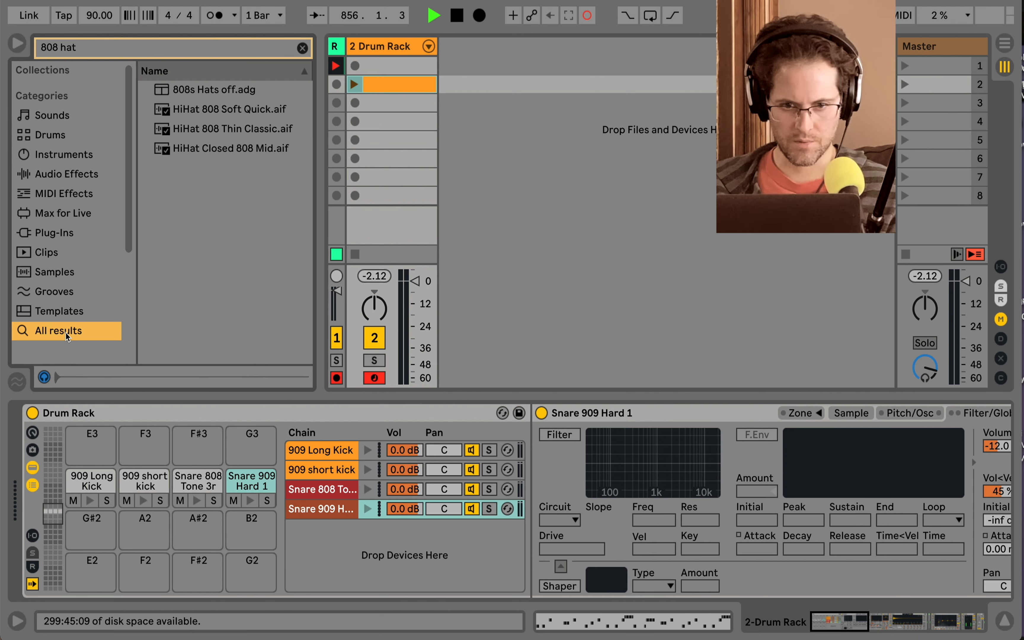
click(236, 90)
key(Down)
key(Down)
key(Down)
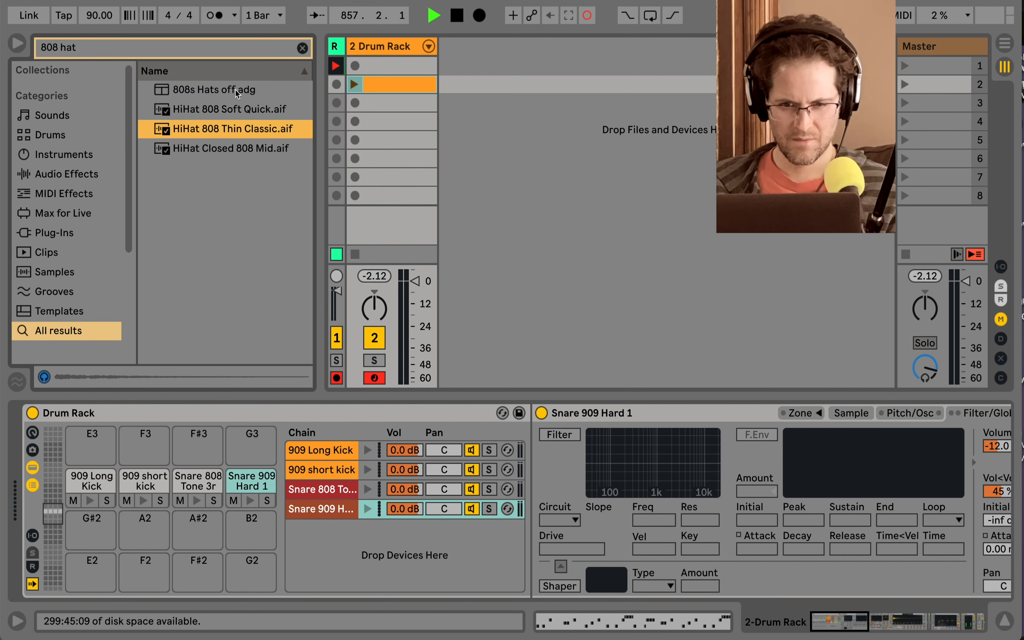
key(Up)
key(Up)
key(Down)
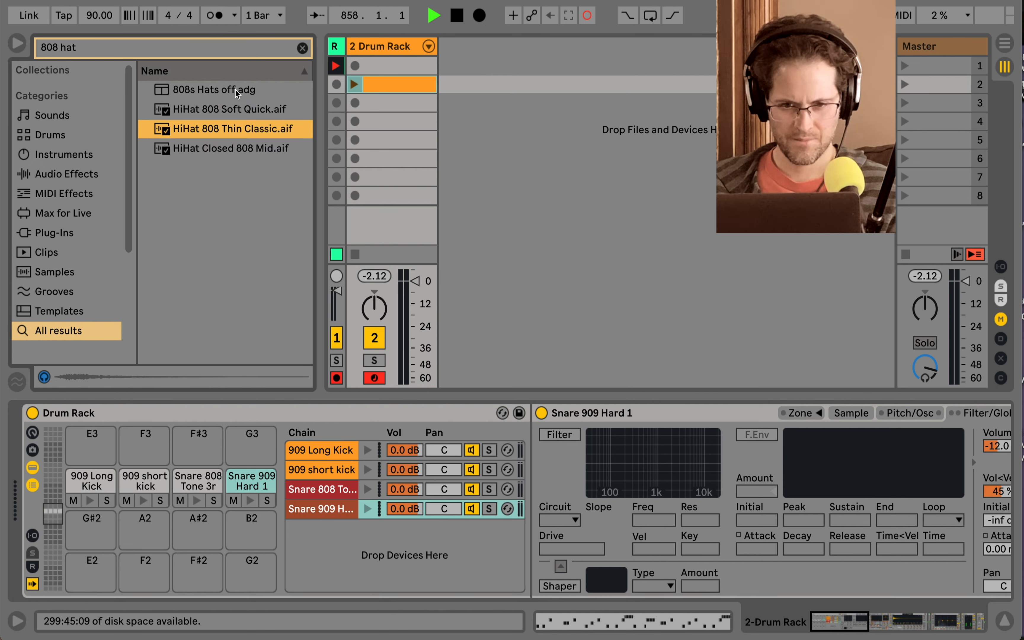
key(Down)
key(Up)
key(Up)
key(Up)
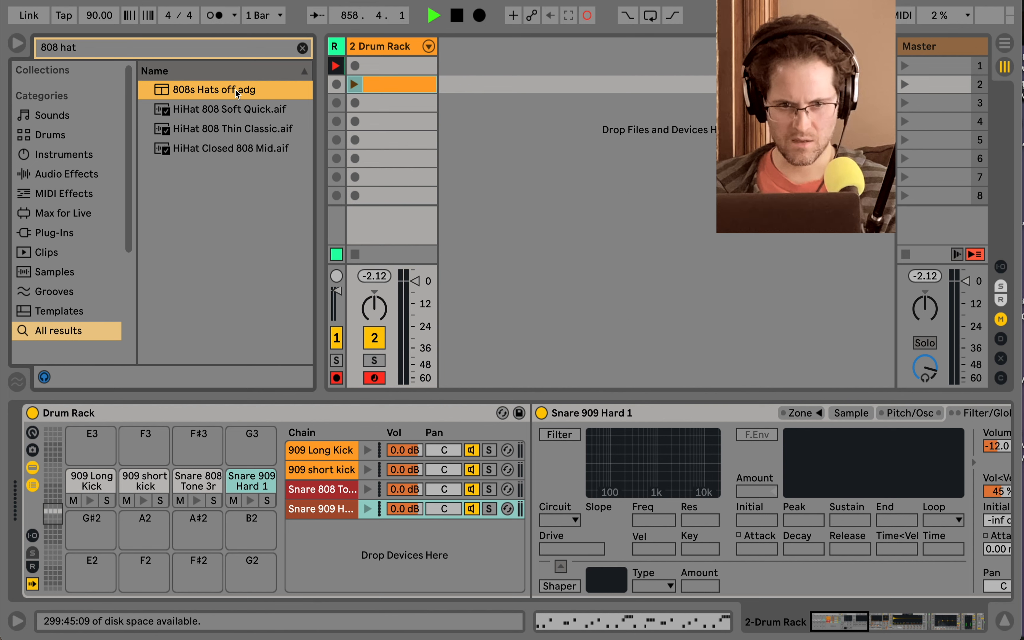
Broaden the search to just "hat".
click(62, 48)
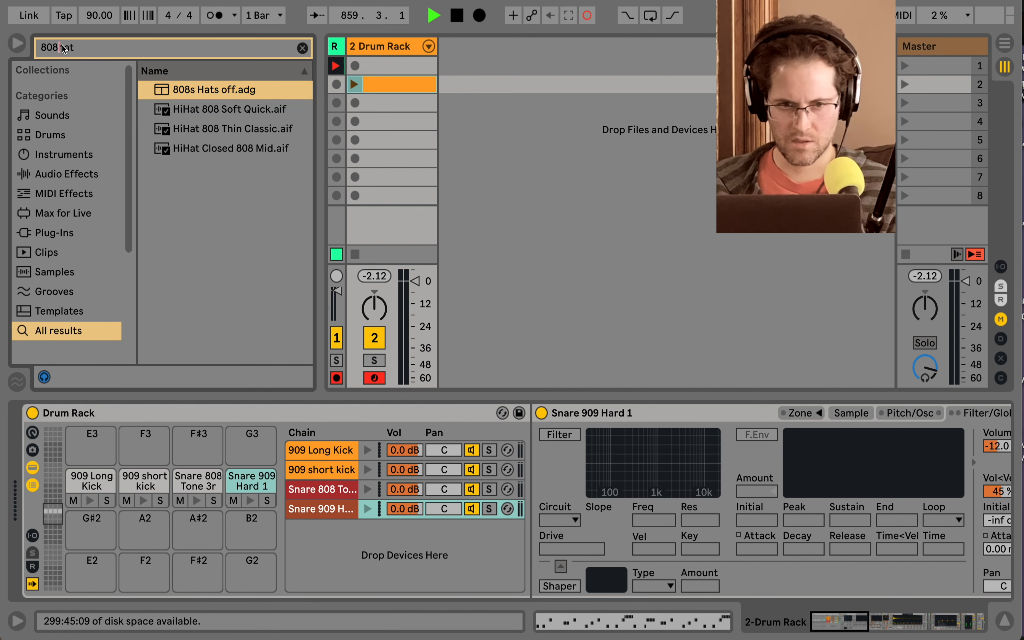
key(BackSpace)
key(BackSpace)
key(BackSpace)
key(BackSpace)
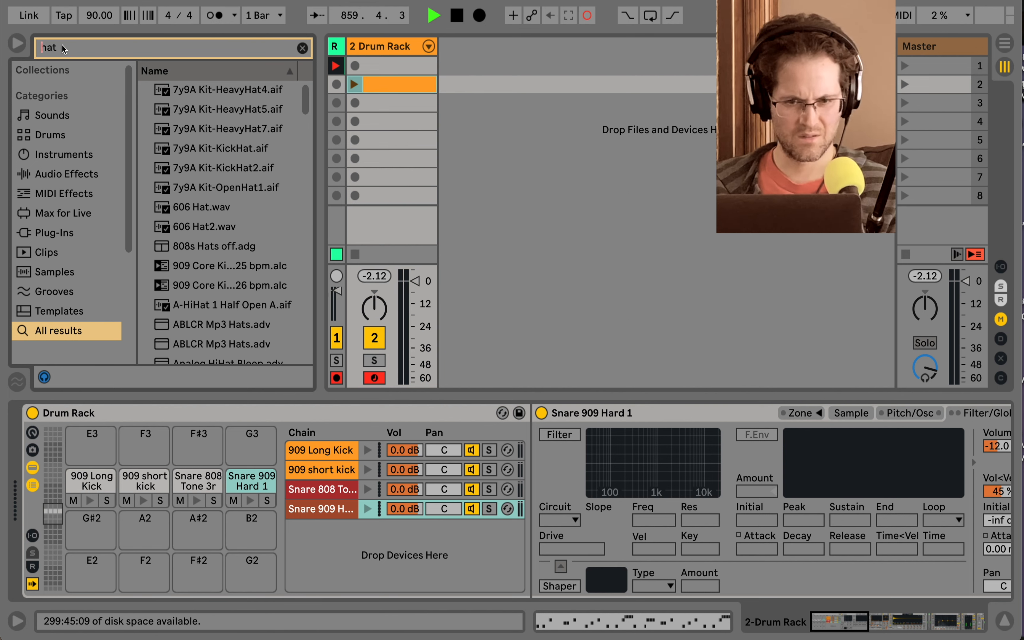
Limit the hat search to samples and audition candidates including 7y9A Kit-HeavyHat7, Beat Rev Hat 2 and Beat Rev Hat 3.
click(201, 127)
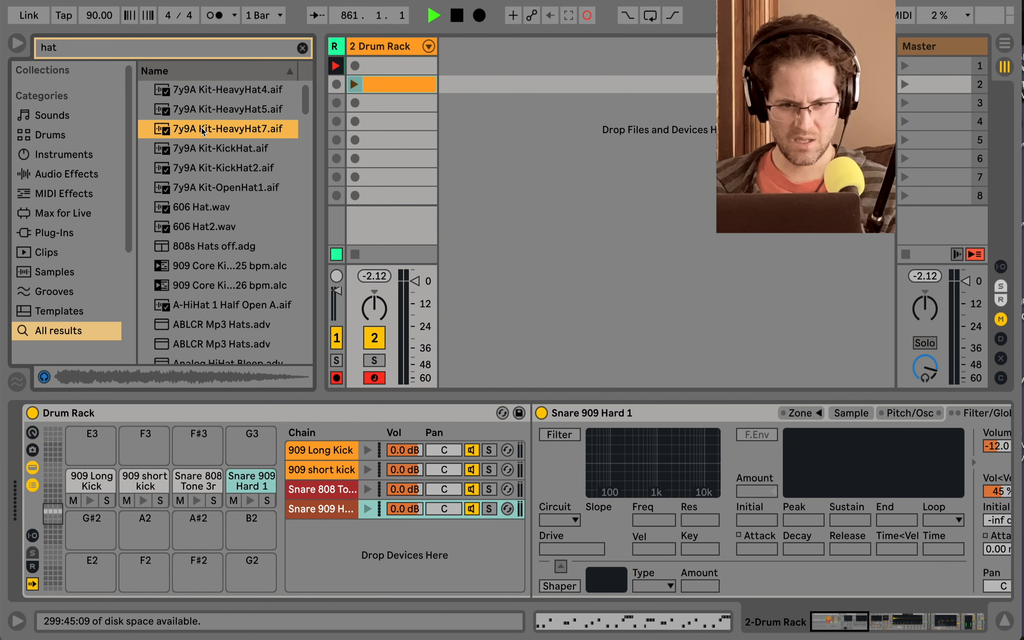
key(Up)
click(63, 273)
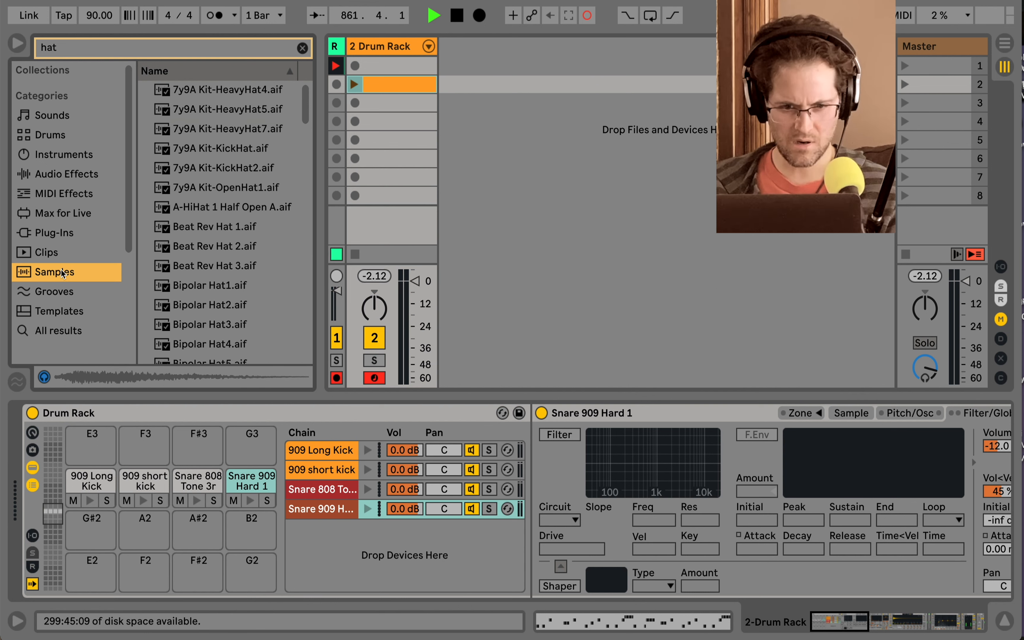
click(212, 250)
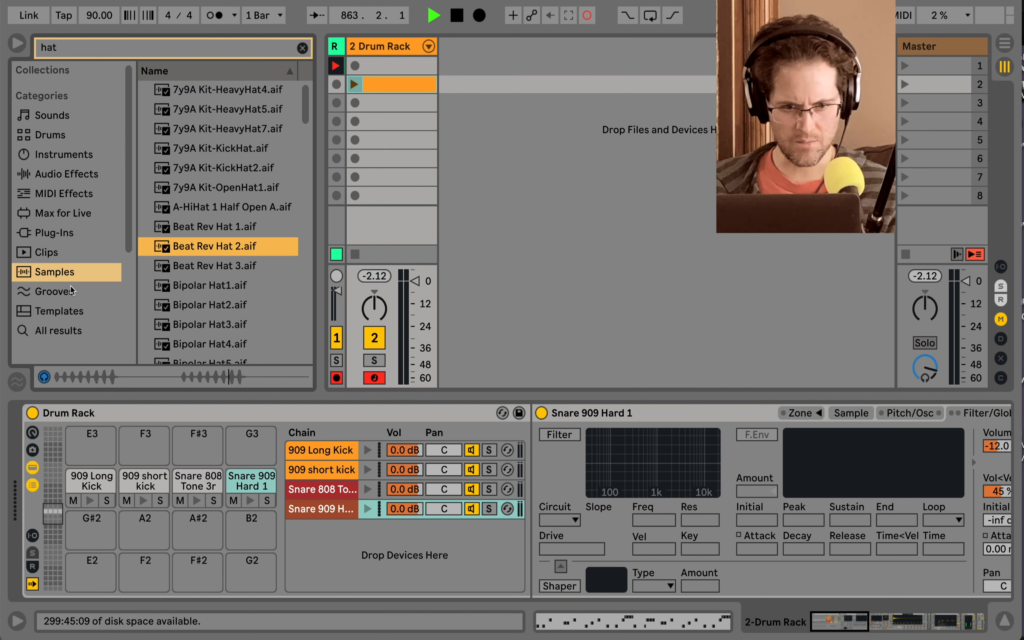
click(219, 273)
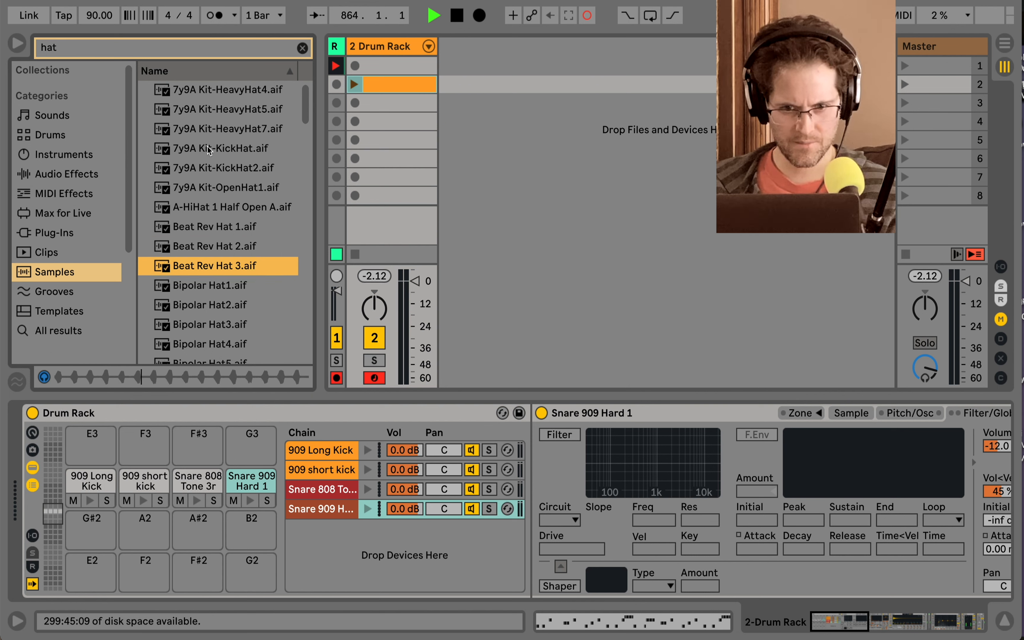
Audition more hat samples further down the results, including Bipolar OpenHat2 and the first Evil Robot closed hat.
click(209, 134)
scroll(208, 134, down, 6)
click(209, 231)
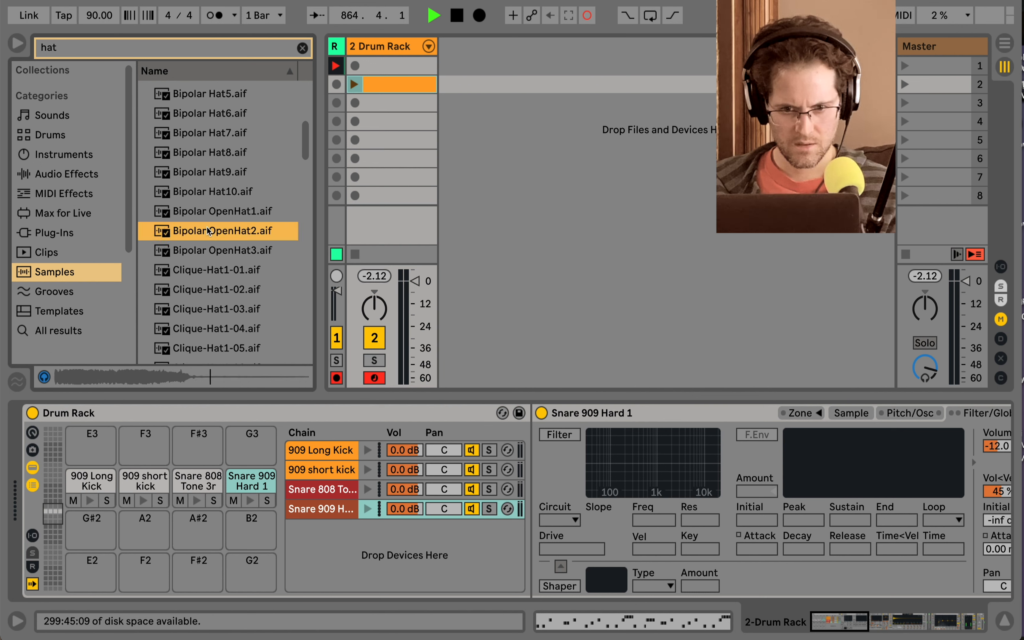
scroll(207, 231, down, 3)
scroll(207, 231, down, 2)
click(208, 230)
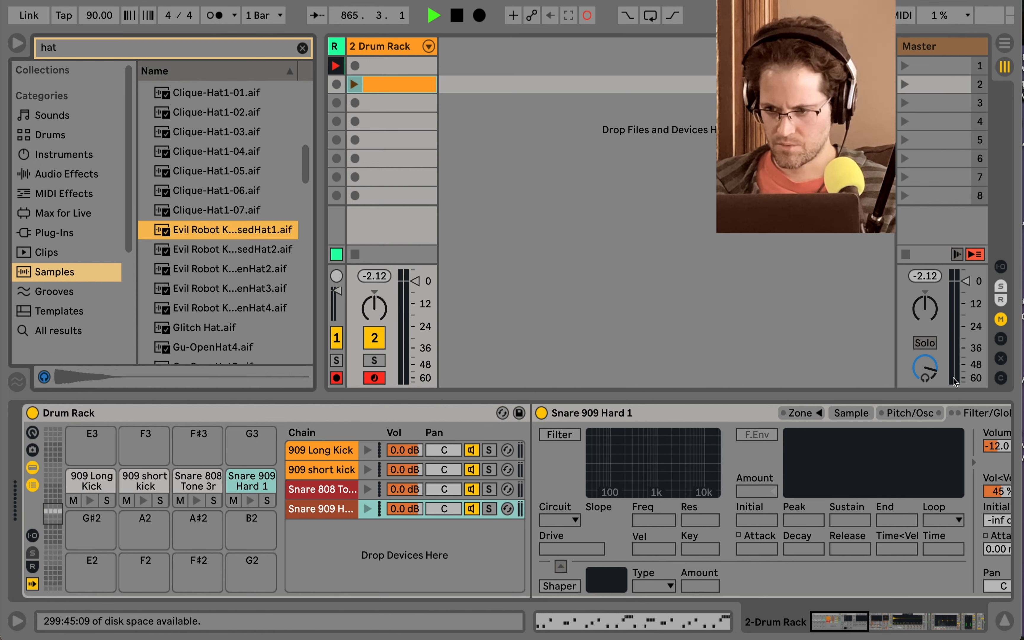
Raise the preview volume and audition more hat samples, including Evil Robot open hat 3 and HiHat Closed Noise Hard.
drag(925, 368, 925, 351)
click(193, 288)
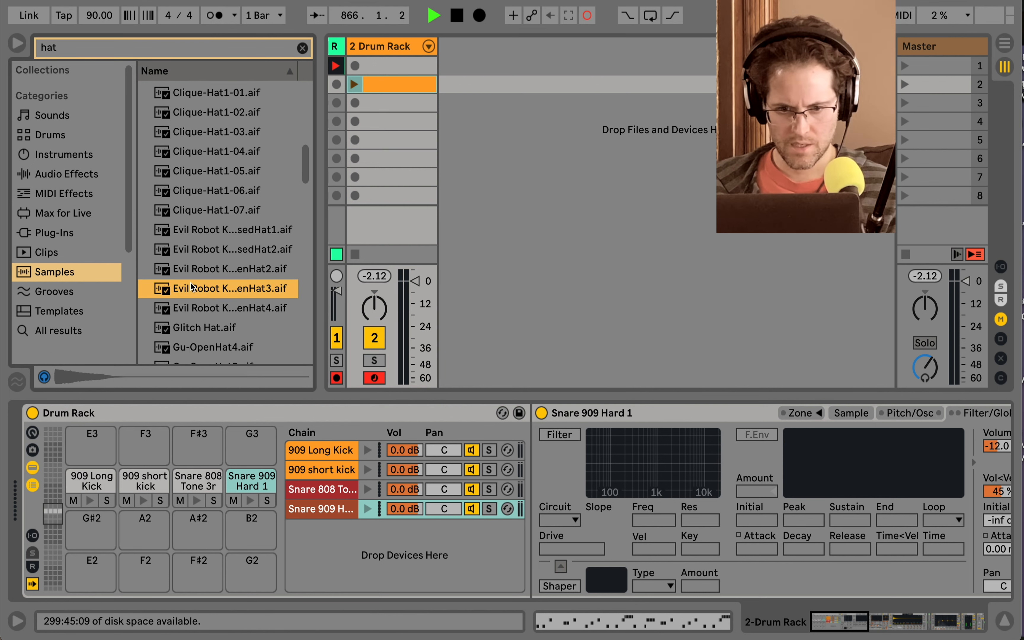
click(193, 347)
scroll(199, 220, down, 8)
click(208, 216)
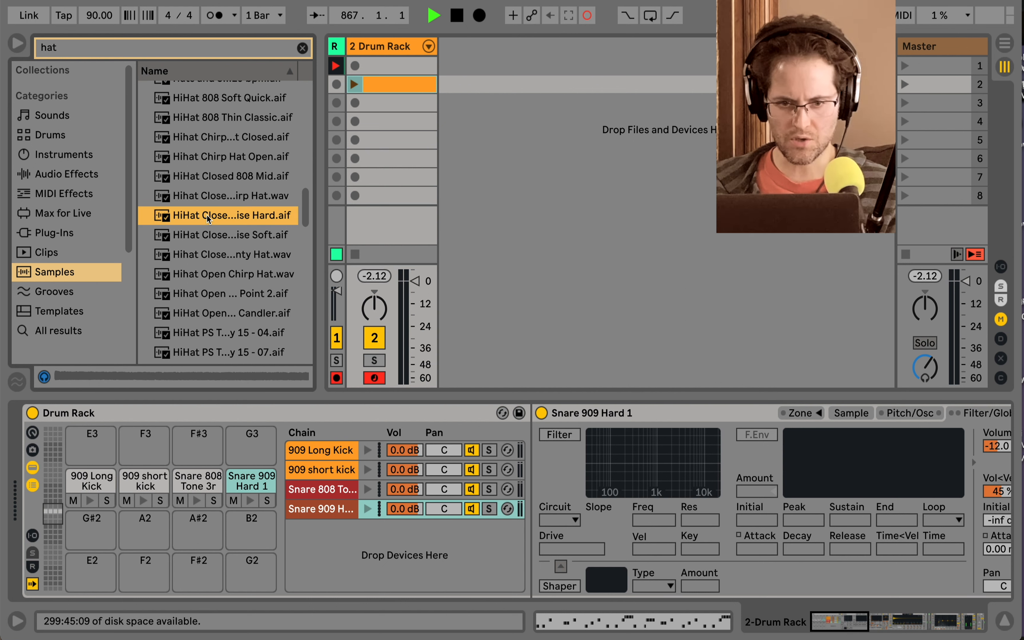
Search the samples for "close hat".
click(66, 46)
text(c)
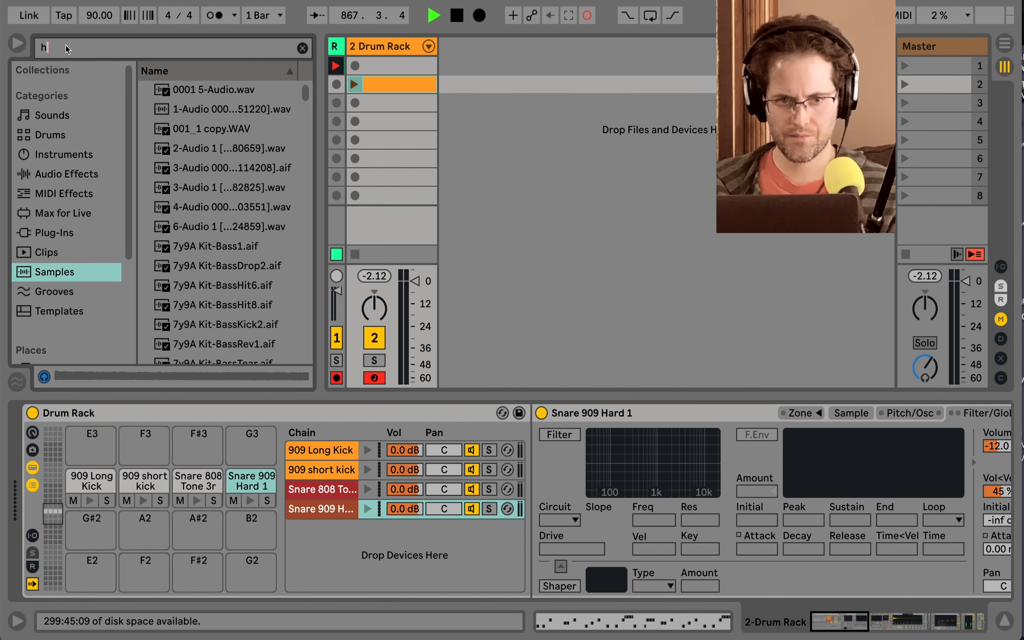
text(lost hat)
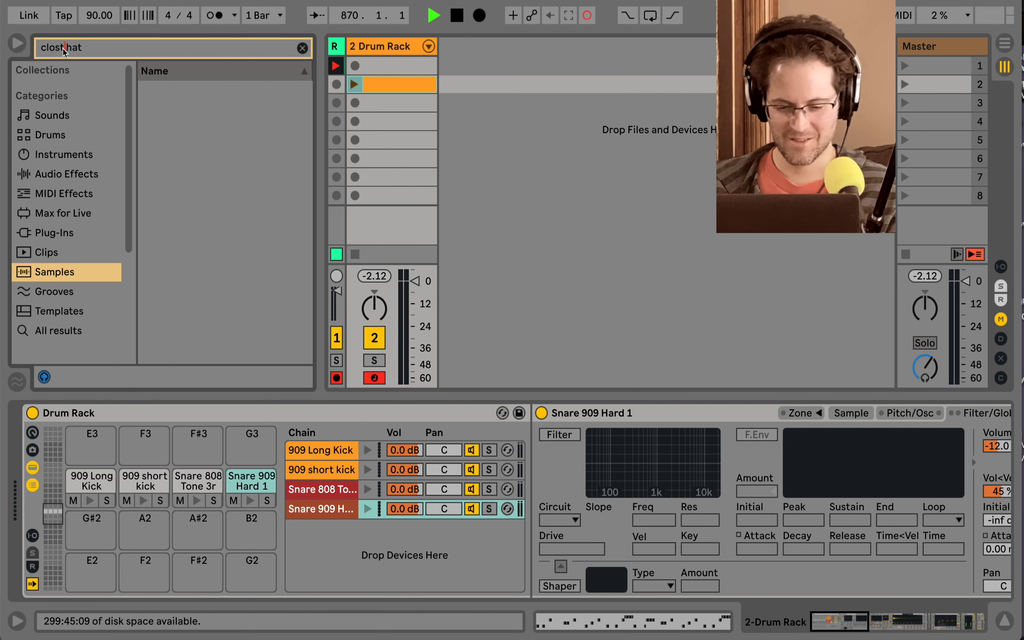
key(BackSpace)
text(e)
Audition and compare the listed closed hat samples, from the Evil Robot closed hats through Hihat Closed Pointy Hat.
click(181, 141)
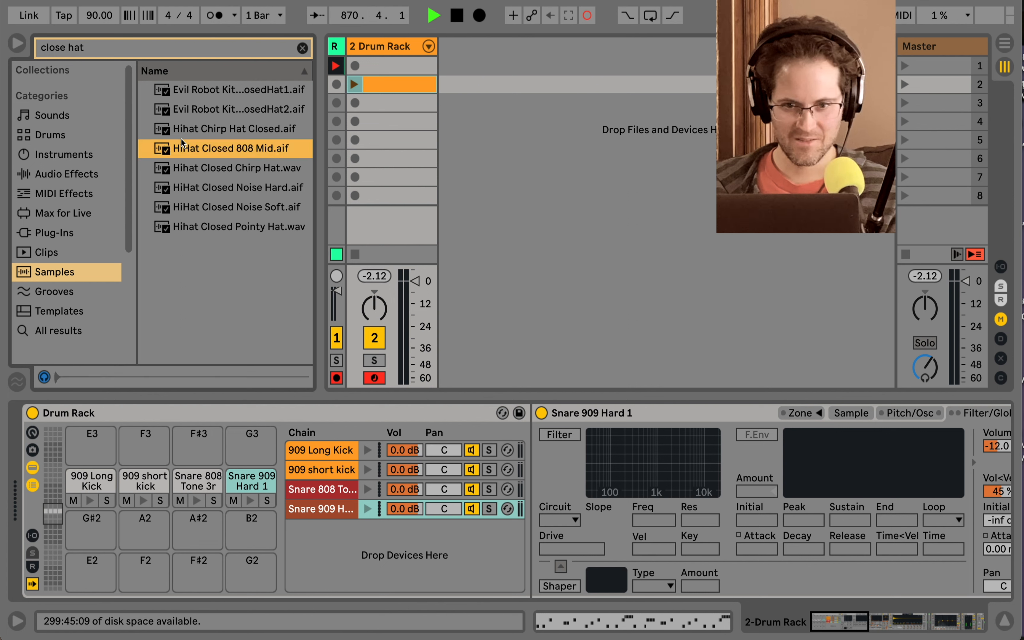
key(Down)
key(Down)
key(Down)
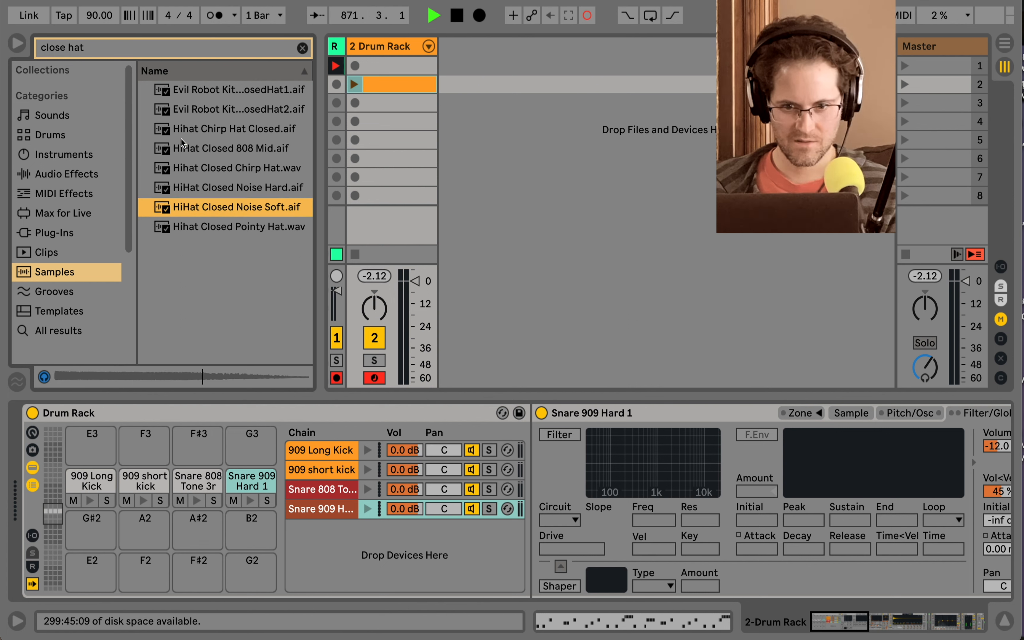
key(Down)
key(Up)
key(Up)
key(Up)
key(Up)
key(Up)
key(Up)
key(Up)
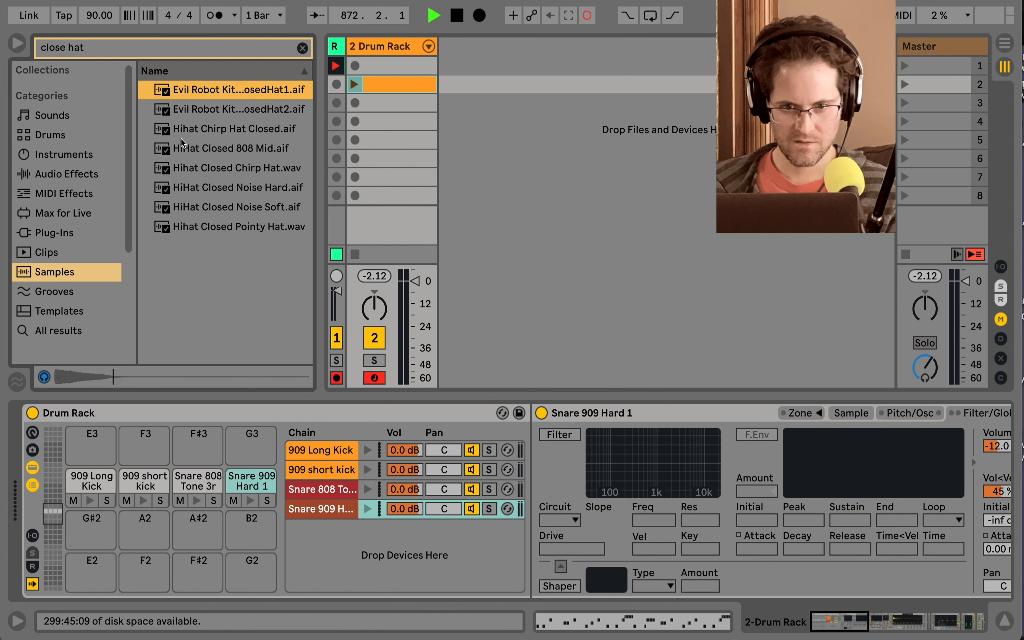
key(Down)
key(Down)
key(Down)
key(Down)
key(Up)
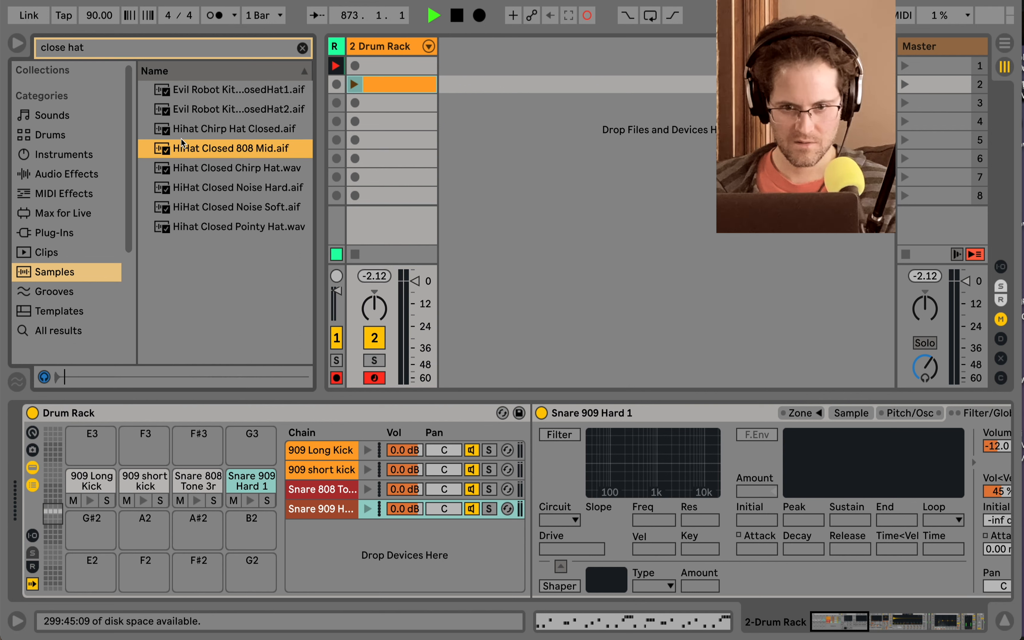
Search the samples for "808 hat" and audition the three 808 hi-hats again.
click(114, 56)
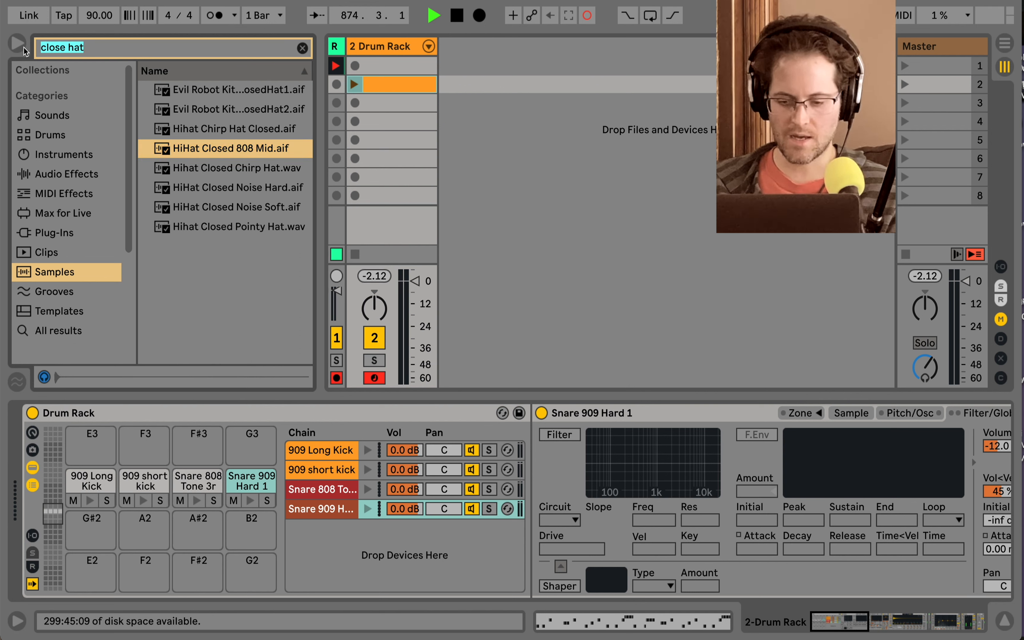
key(super+a)
text(808 hat)
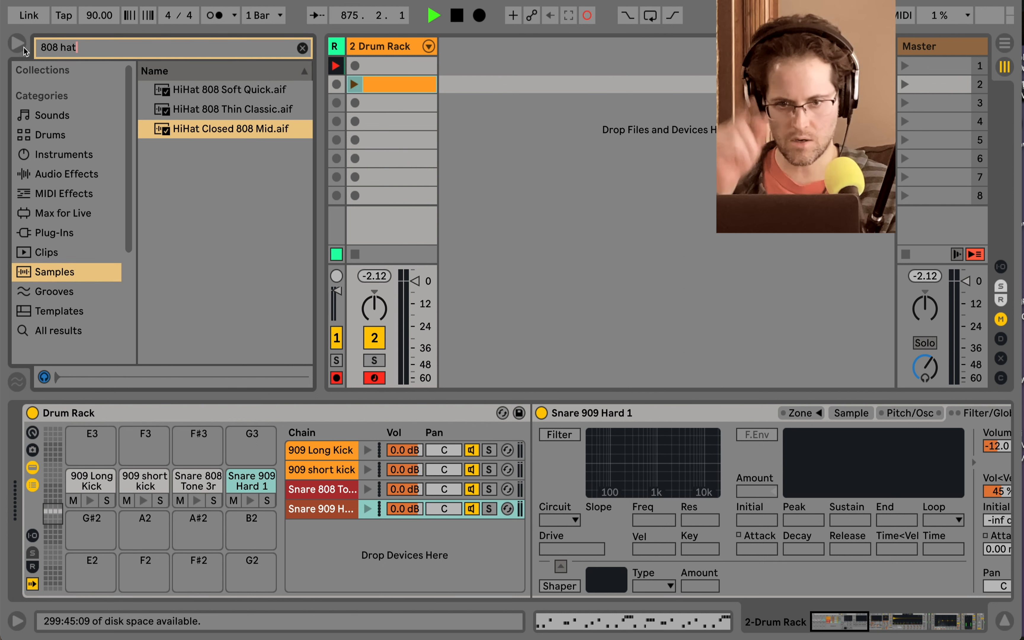
click(183, 90)
key(Down)
key(Down)
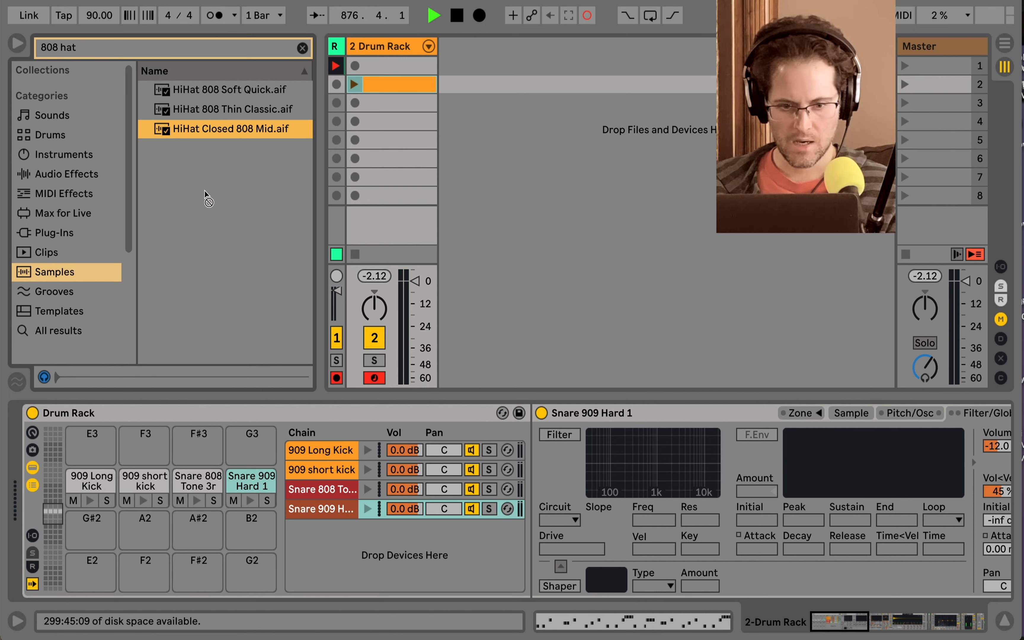
Load HiHat Closed 808 Mid onto the F3 pad and HiHat 808 Soft Quick onto the F#3 pad, and test them.
drag(205, 192, 148, 447)
drag(224, 90, 205, 453)
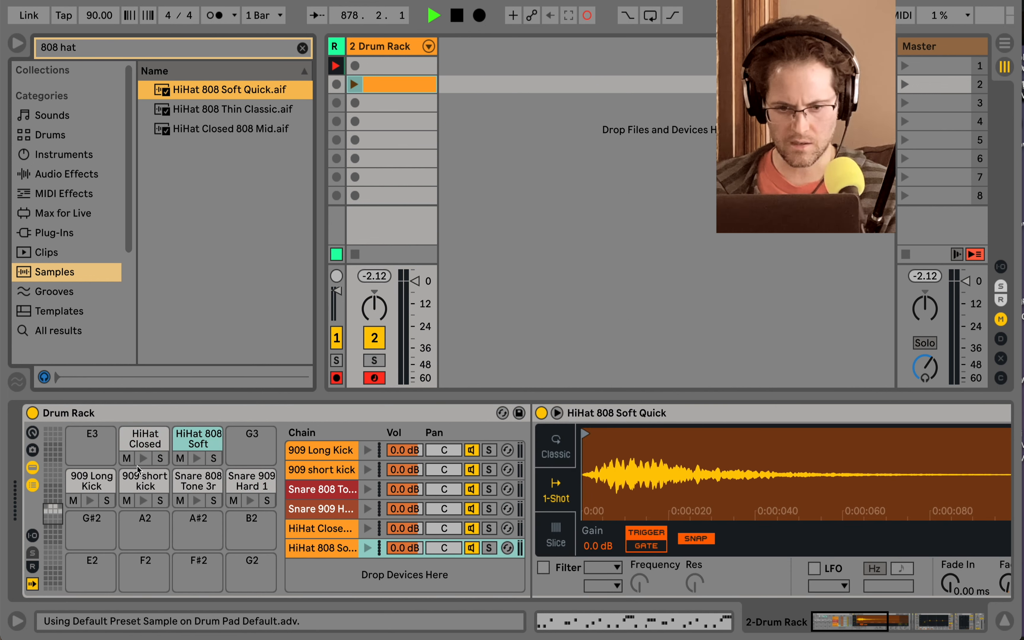
click(144, 461)
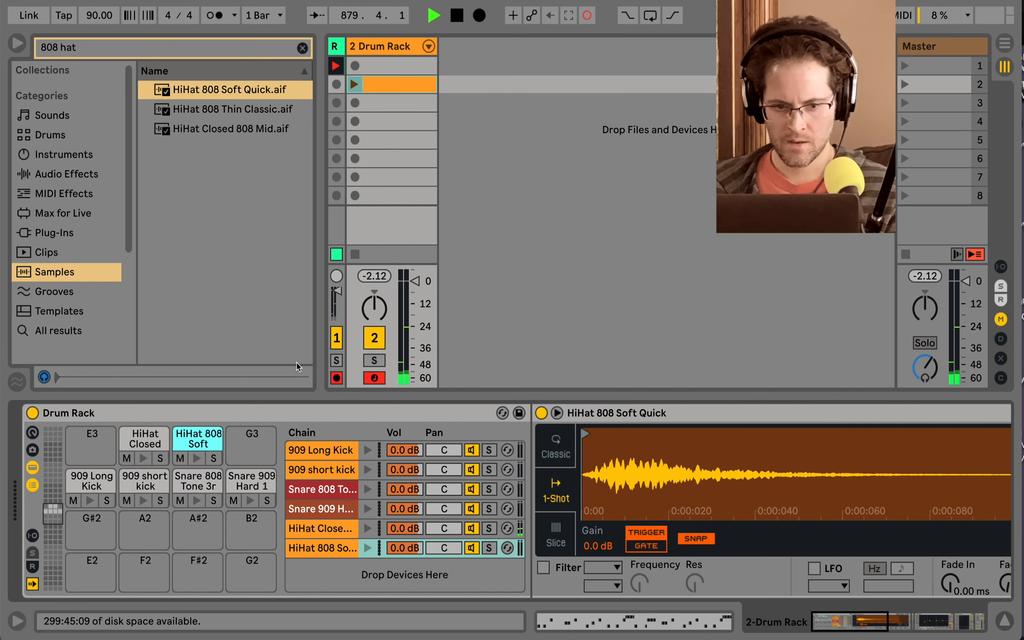
Open the drum clip with a 1/8 grid, turn on note preview and sound the two hi-hat keys.
click(399, 86)
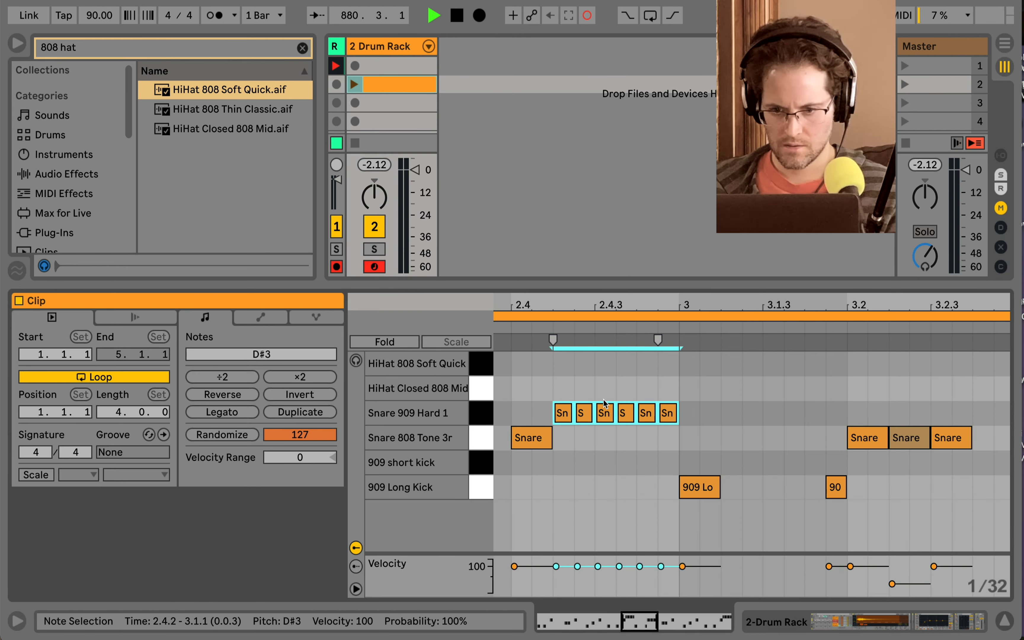
click(549, 369)
key(ctrl+2)
key(ctrl+2)
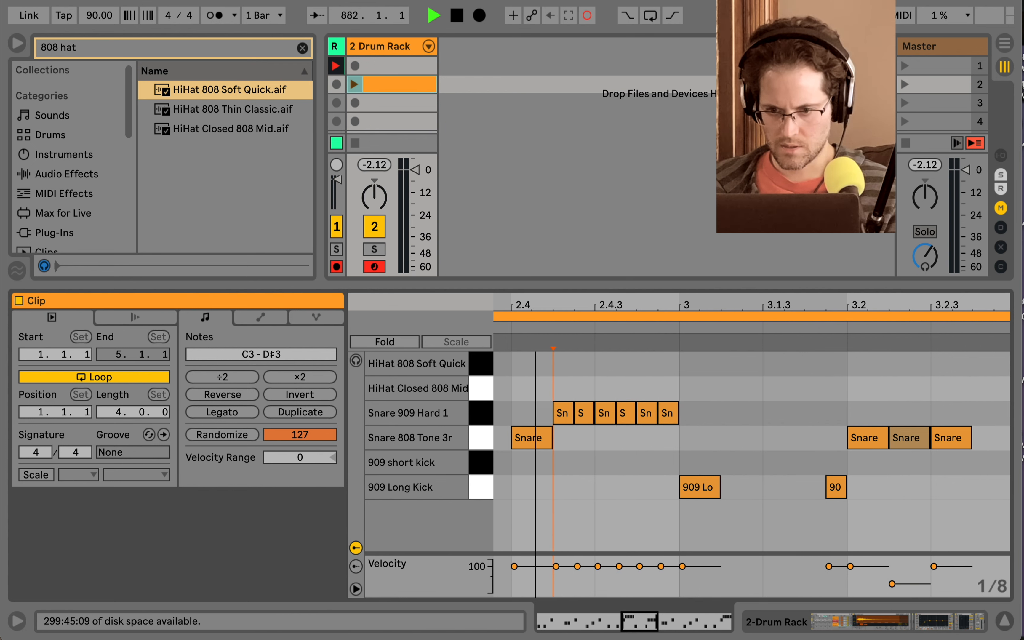
drag(535, 321, 535, 292)
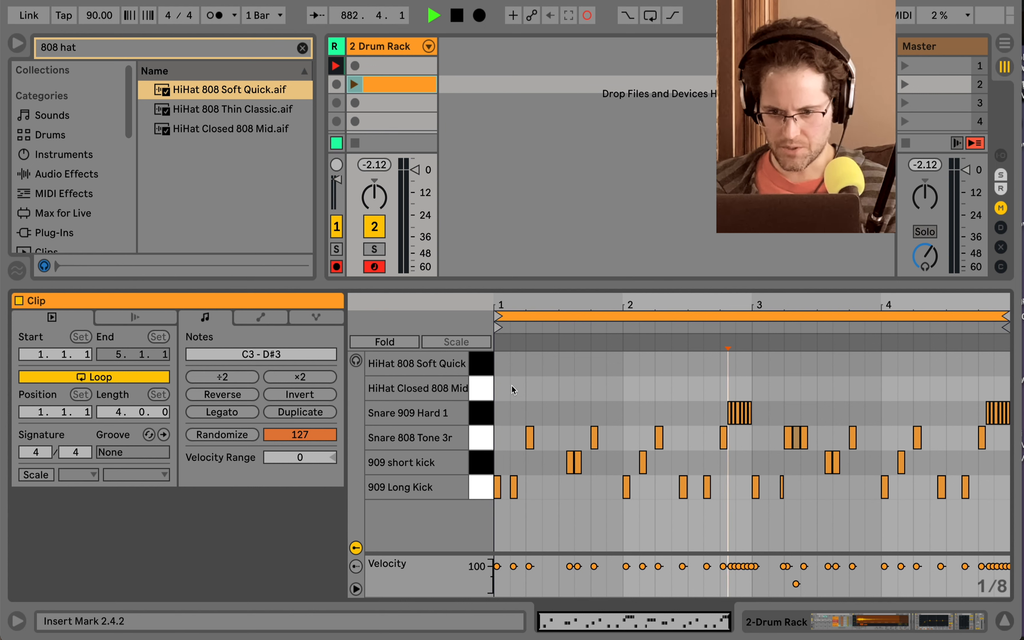
click(356, 360)
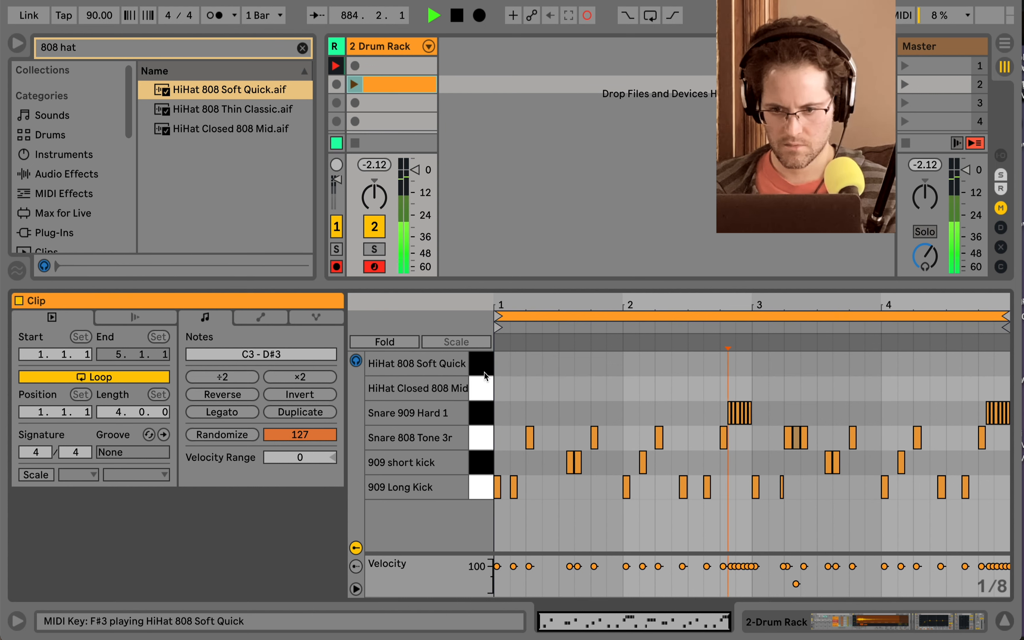
click(485, 383)
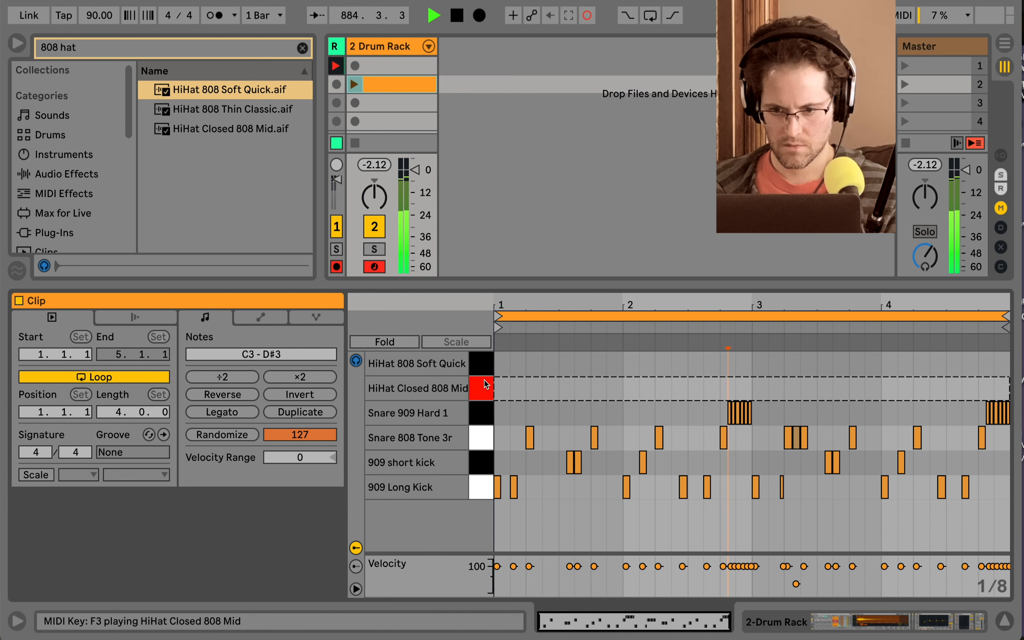
Place a HiHat Closed 808 Mid note at 1.1.1 and a HiHat 808 Soft Quick note at 1.1.3, both with velocity 90.
double_click(502, 386)
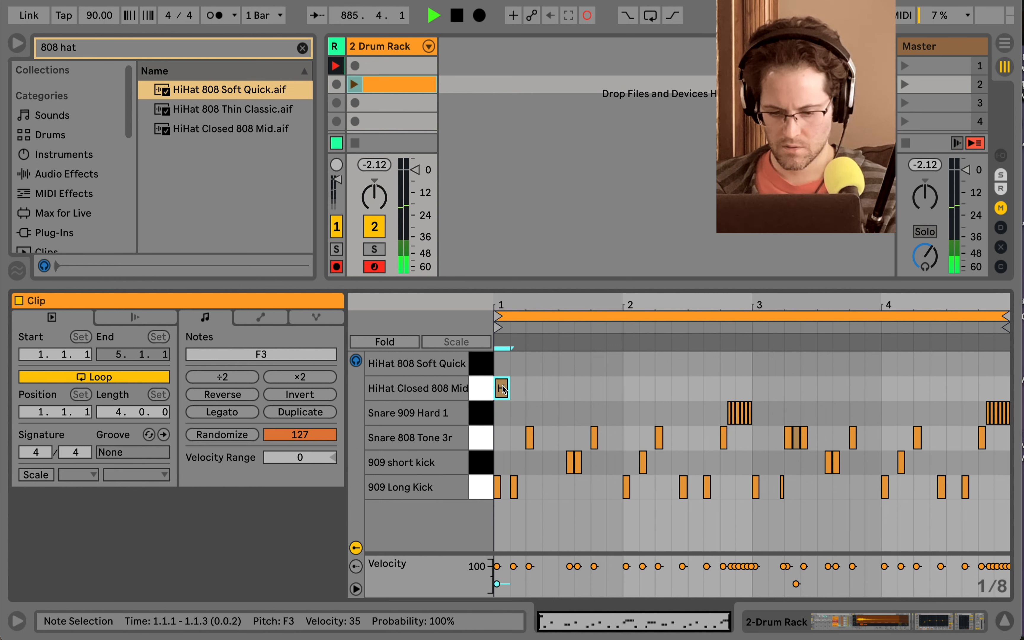
drag(501, 387, 507, 299)
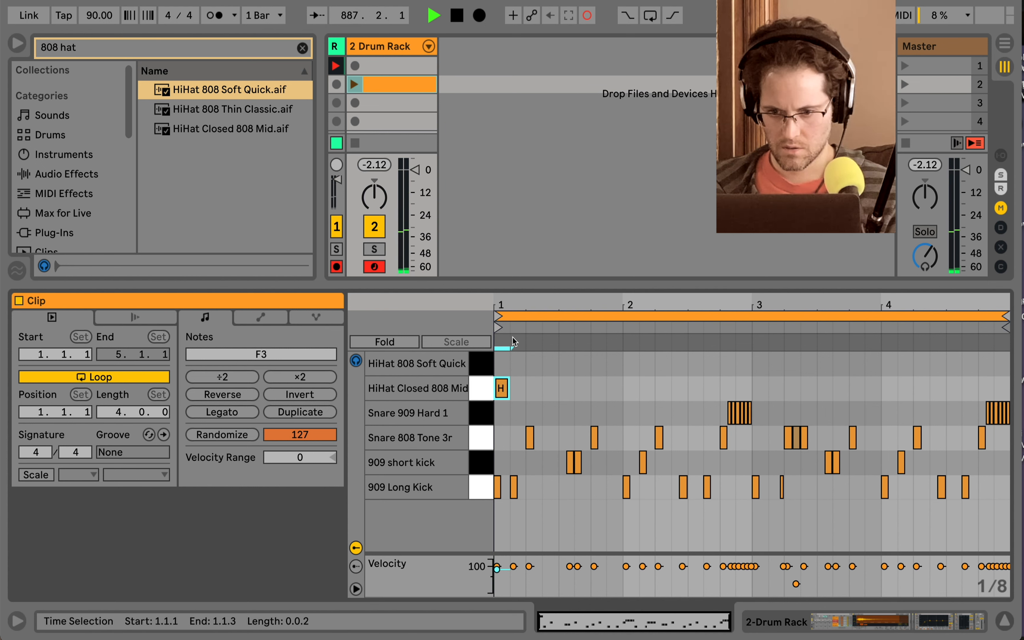
key(ctrl+d)
key(Up)
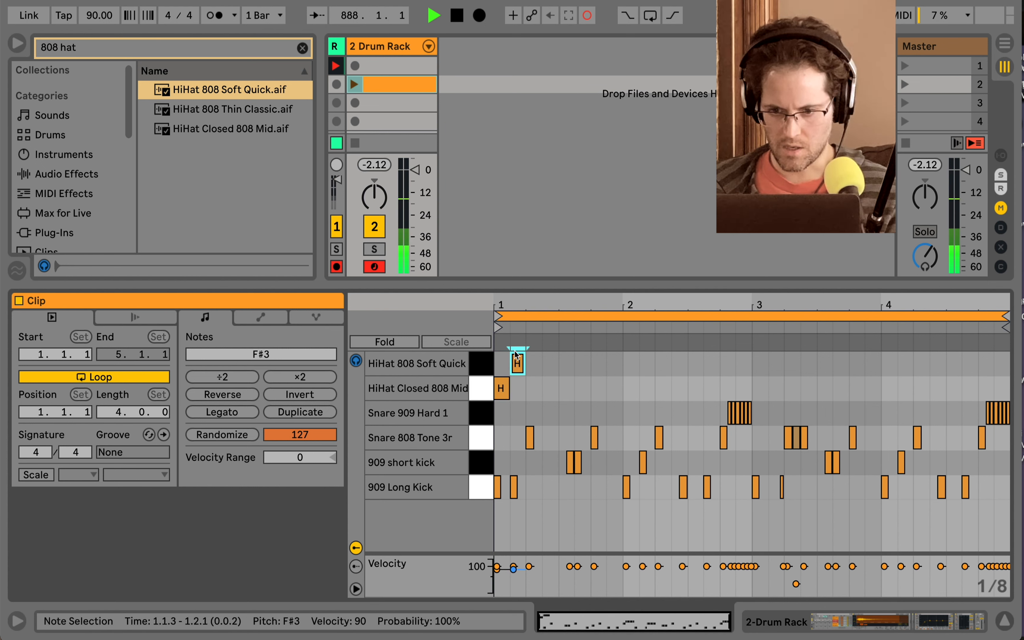
Duplicate the two-note hi-hat pattern through the end of bar 4 and play the clip back.
shift+click(503, 388)
key(ctrl+d)
key(ctrl+d)
key(ctrl+d)
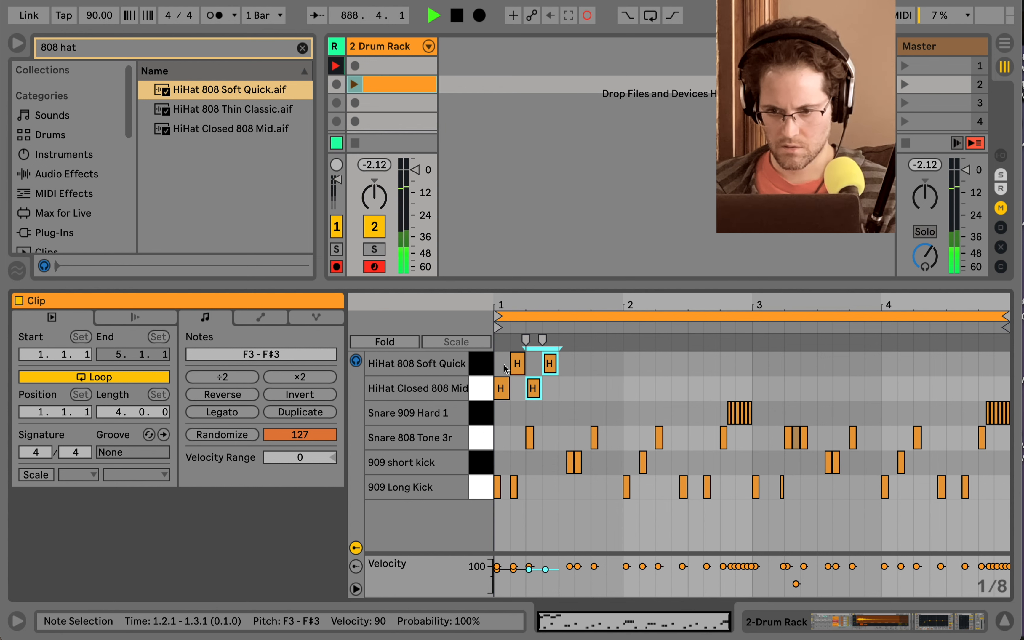
key(ctrl+d)
key(ctrl+d)
key(ctrl+d)
key(ctrl+d)
key(ctrl+d)
key(ctrl+d)
key(ctrl+d)
key(ctrl+d)
key(ctrl+d)
key(ctrl+d)
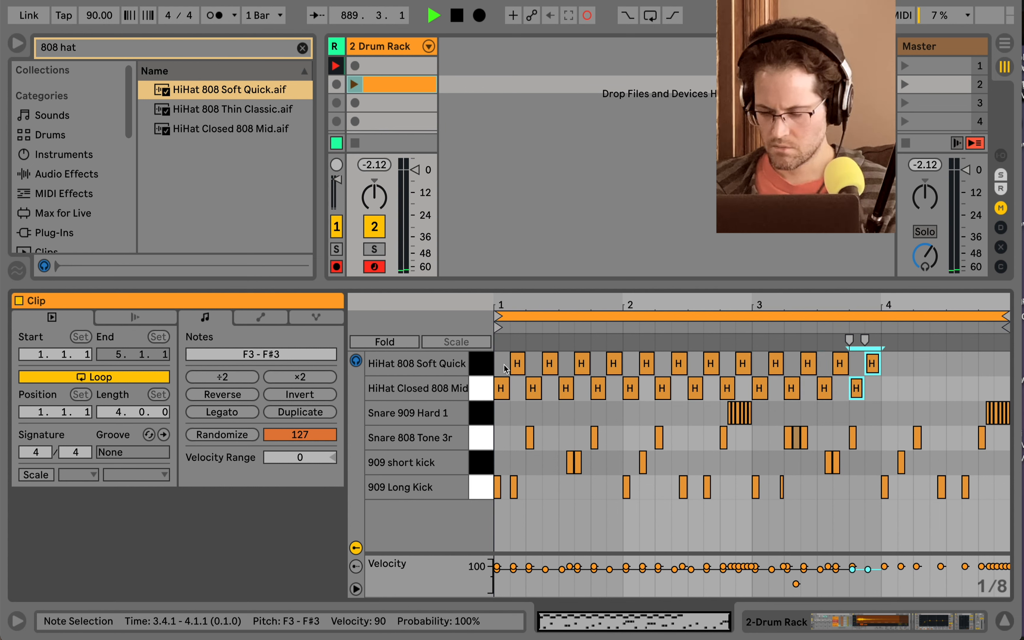
key(ctrl+d)
key(ctrl+d)
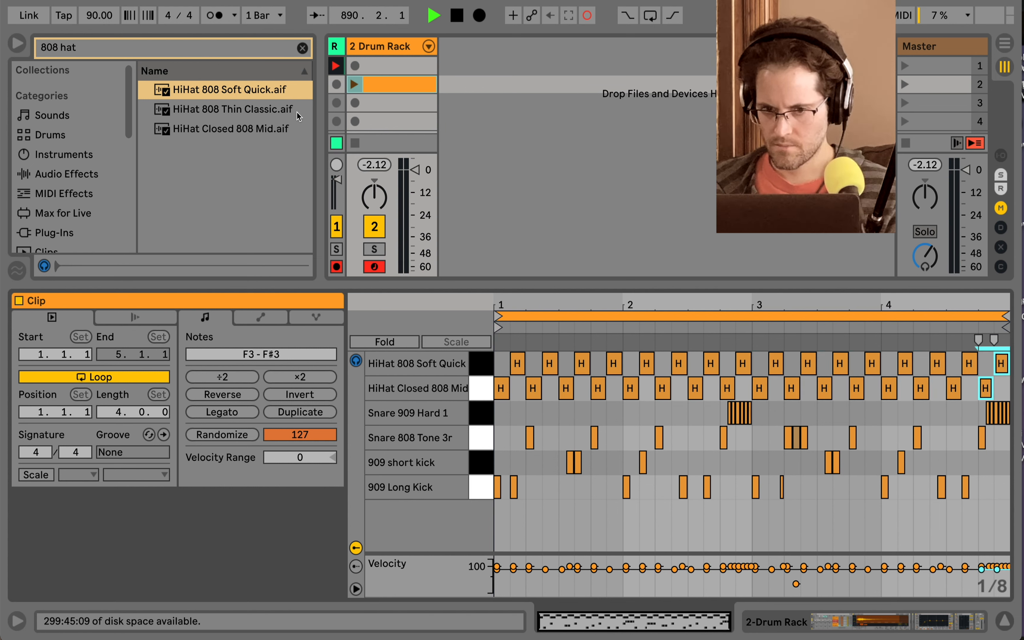
click(356, 87)
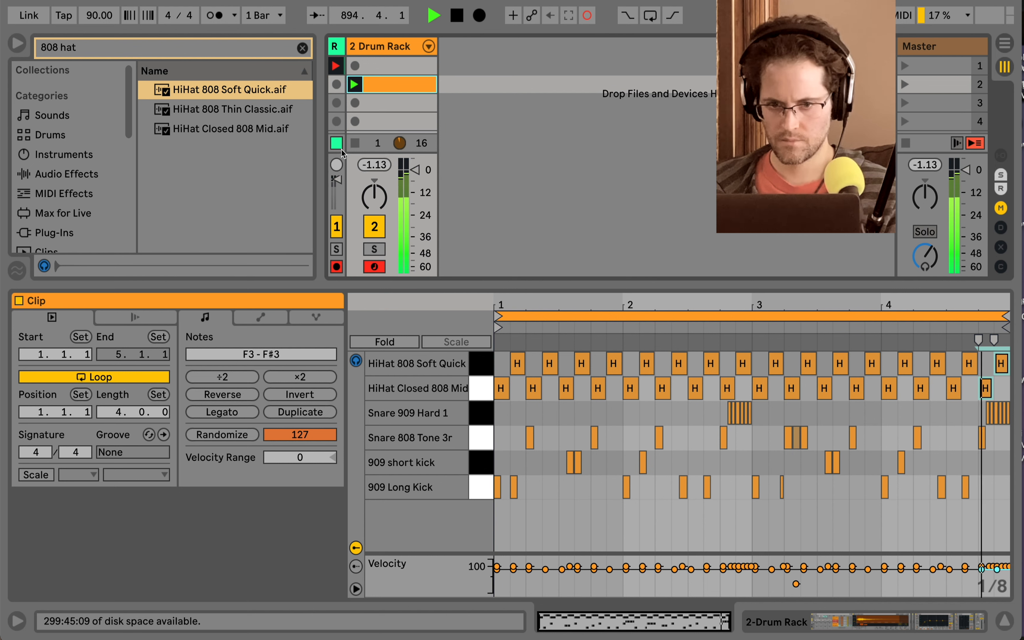
click(354, 143)
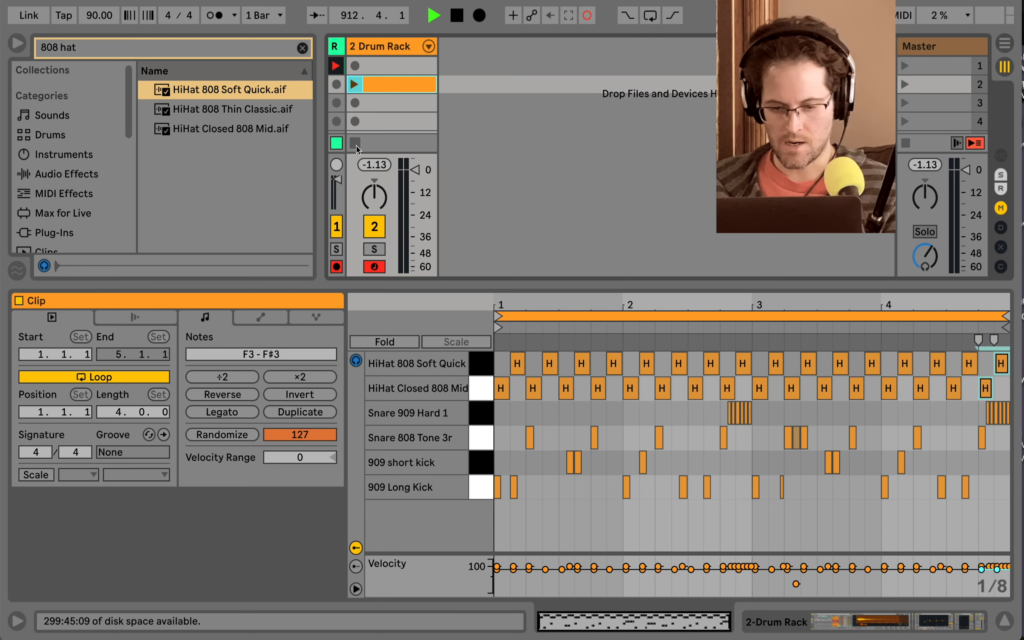
Return to the drum rack and rename the HiHat Closed 808 Mid pad as "Hat 1 normal".
key(shift+Tab)
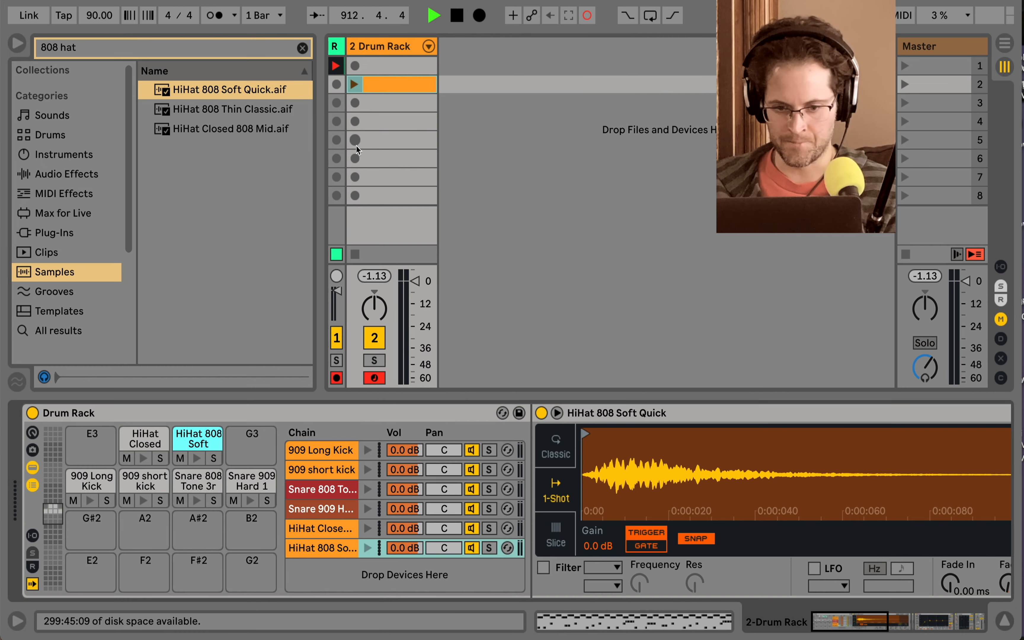
click(141, 442)
text(Hat)
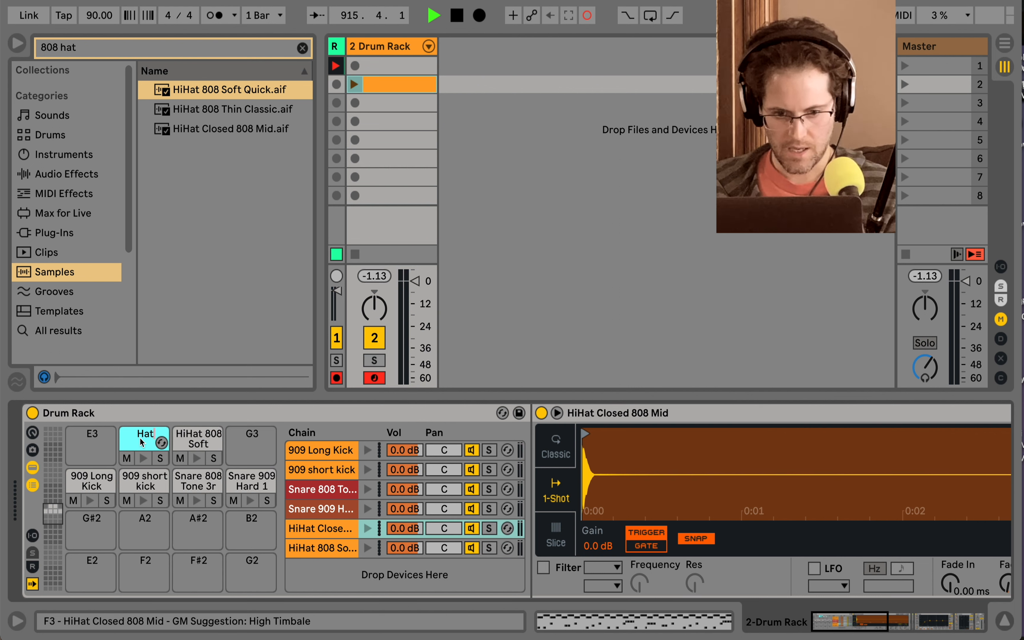
text( 1 normal)
key(Return)
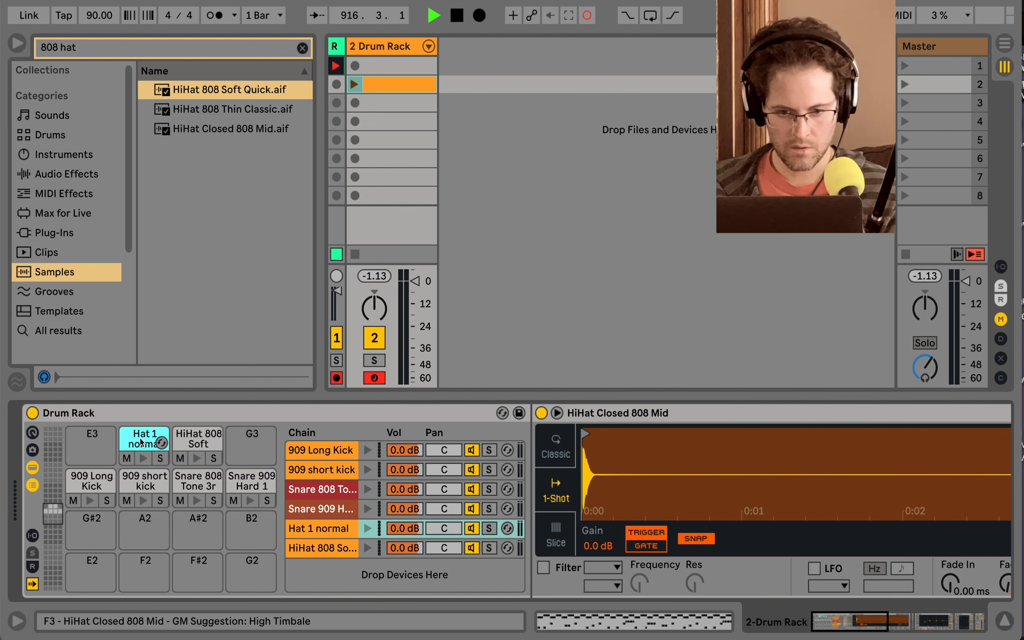
Rename the HiHat 808 Soft Quick pad as "Hat 2 normal".
click(189, 443)
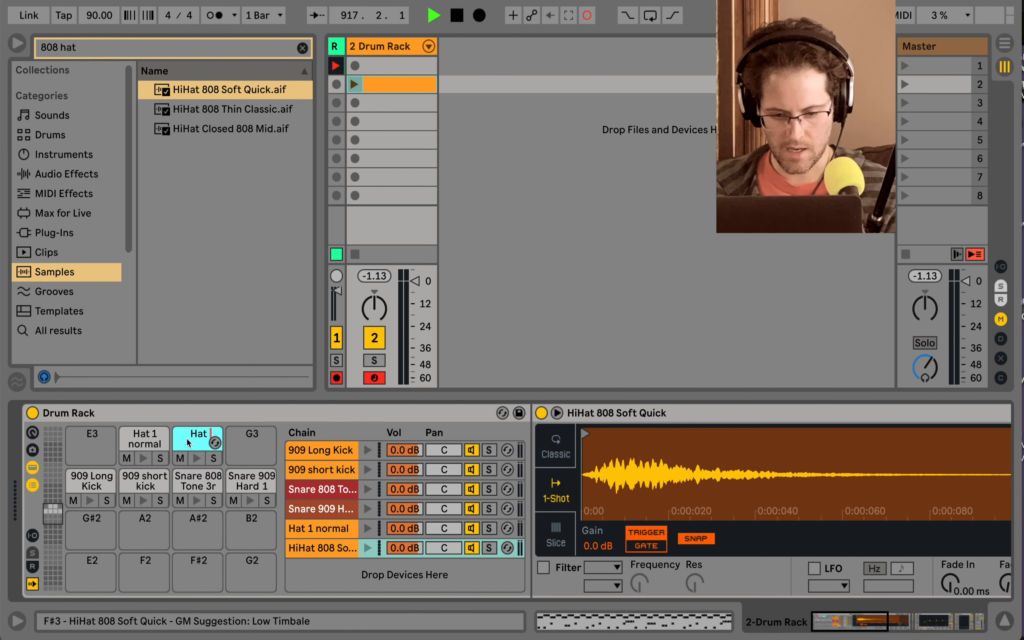
text(Hat 2 normal)
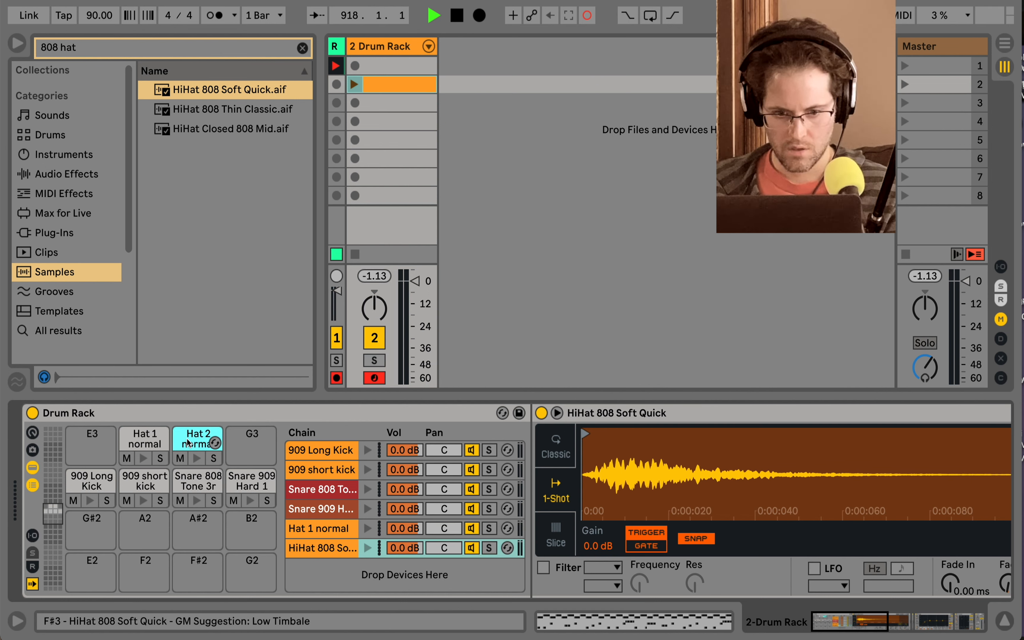
key(Return)
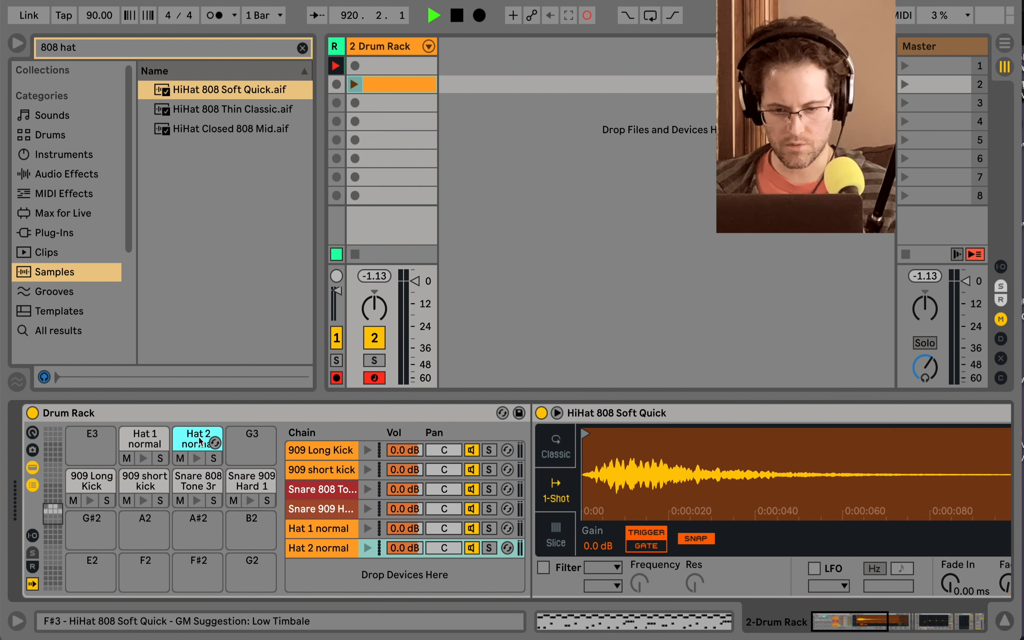
Copy the Hat 1 normal pad to the G#3 pad and the Hat 2 normal pad to the A3 pad.
click(142, 440)
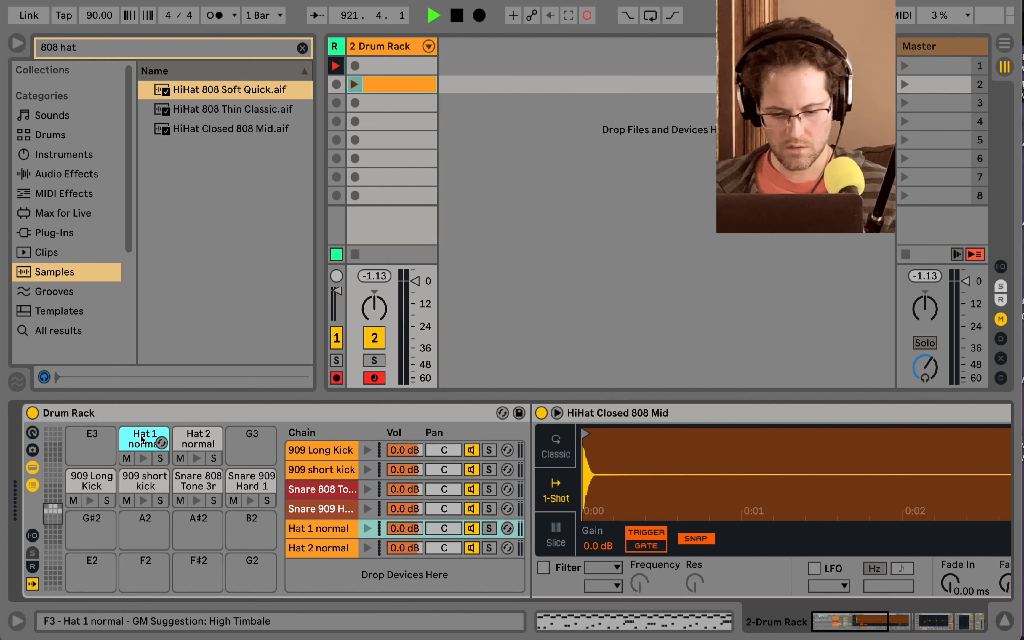
drag(143, 440, 92, 557)
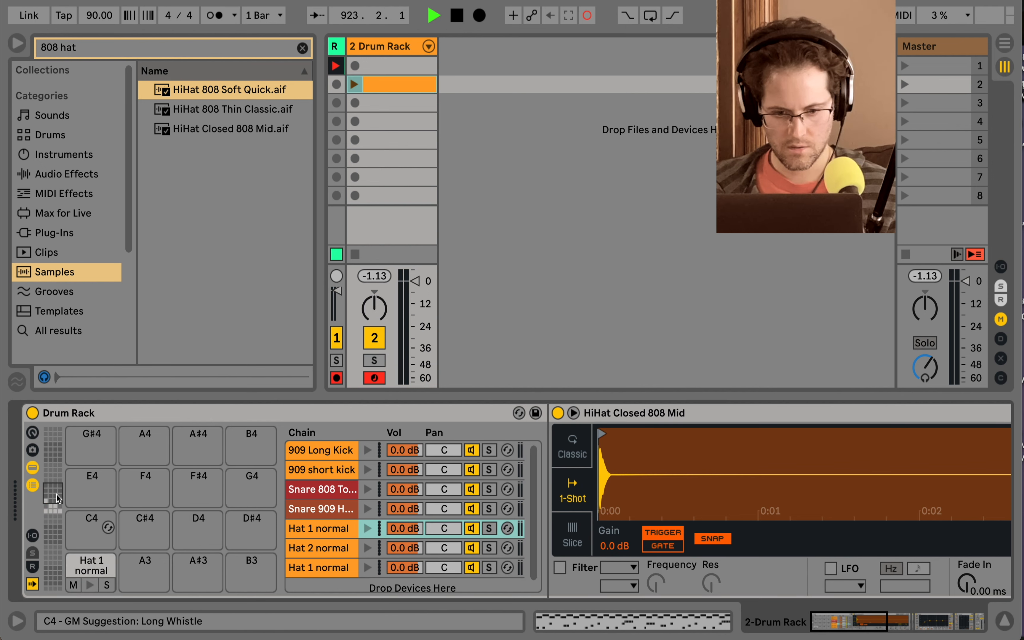
click(50, 506)
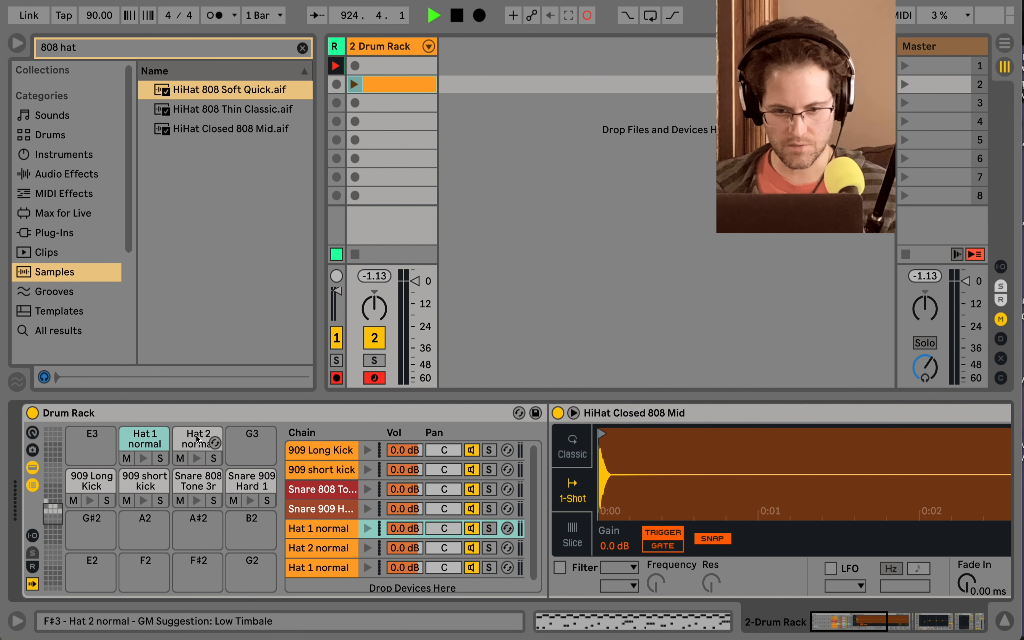
click(199, 440)
drag(198, 440, 155, 564)
Add an Arpeggiator before the sampler on the G#3 copy of Hat 1 normal and set its rate to 1/16.
click(91, 567)
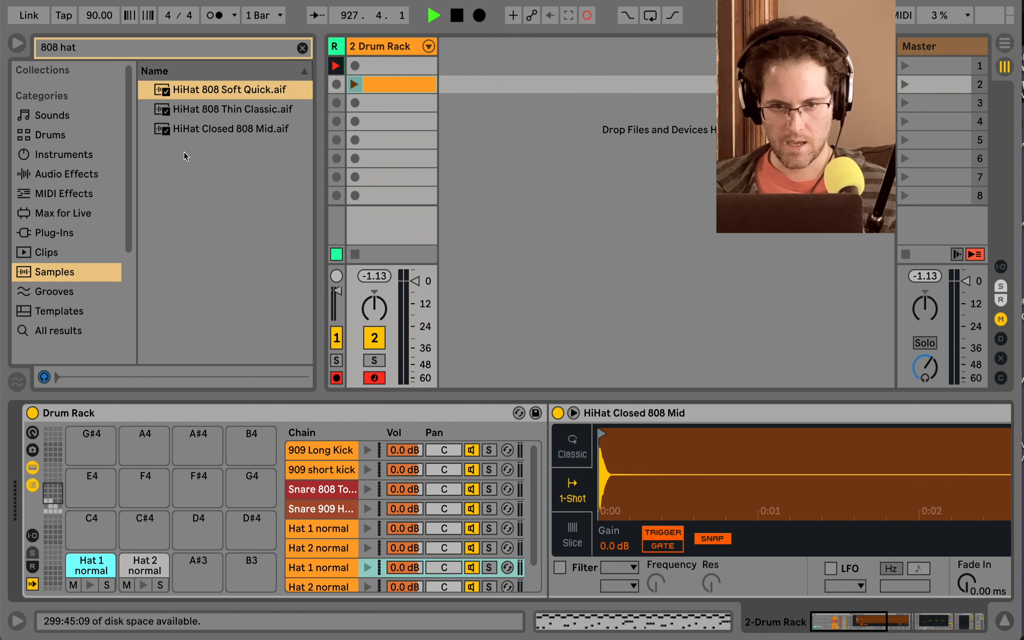
click(302, 47)
click(63, 193)
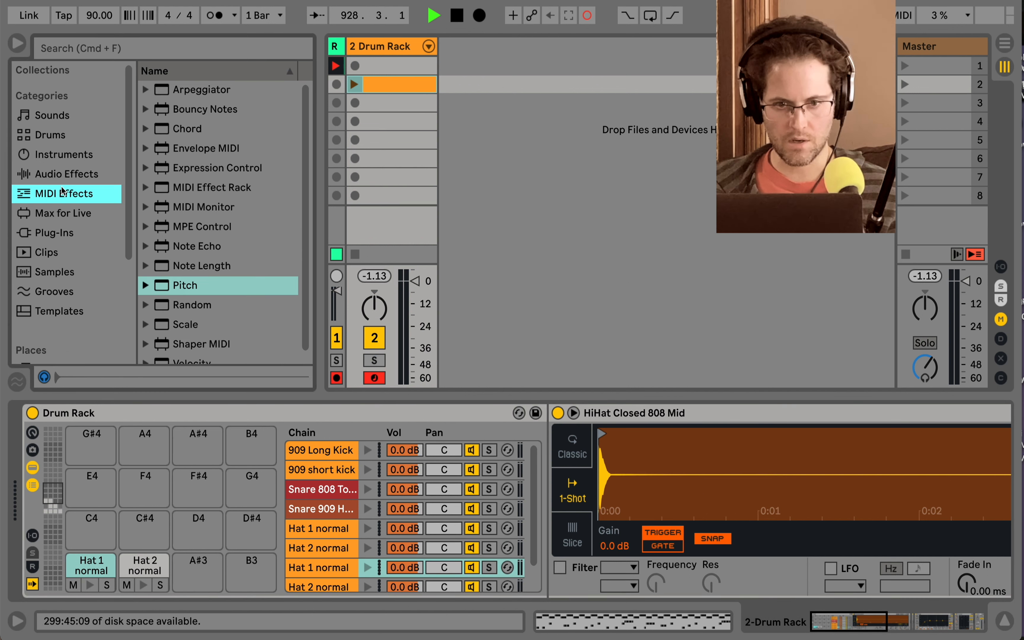
mouse_move(197, 90)
mouse_down()
mouse_move(538, 403)
mouse_move(550, 433)
mouse_move(561, 422)
mouse_up()
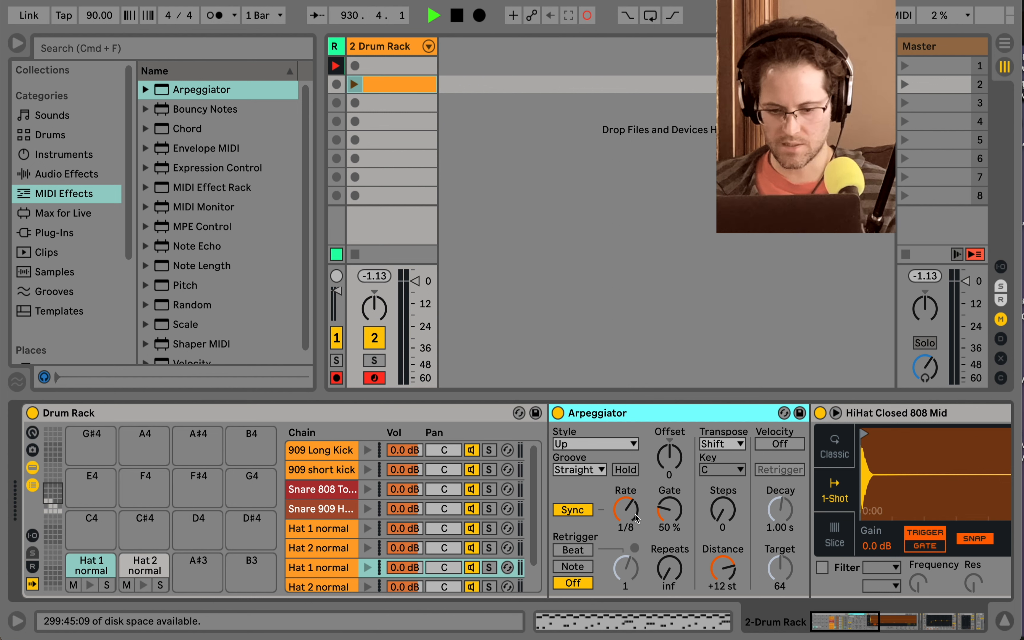
drag(635, 517, 635, 517)
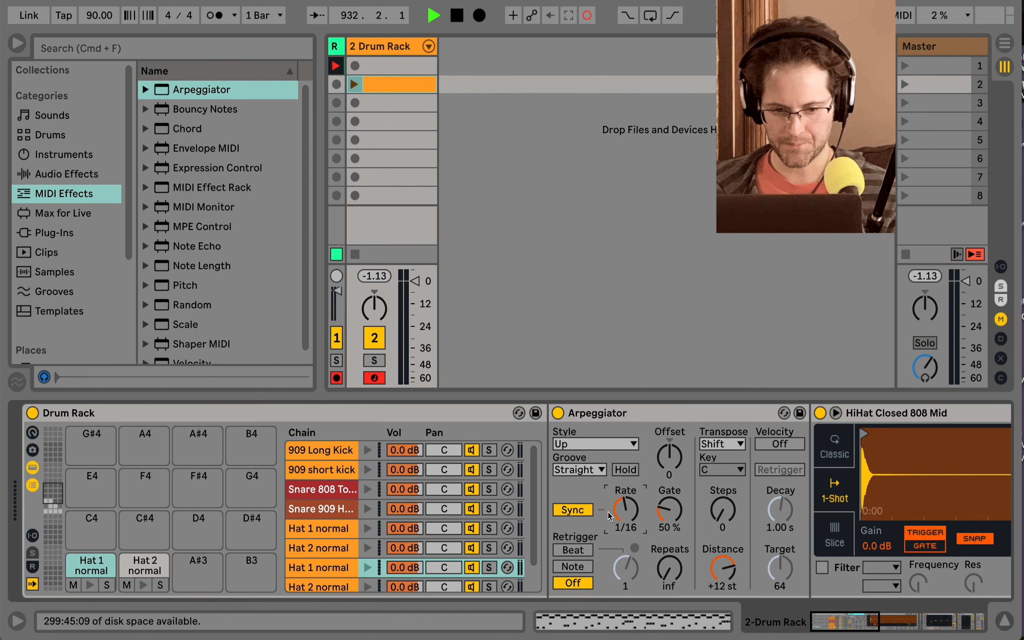
Rename the G#3 copy of Hat 1 normal as "16Hat 1 normal".
click(90, 569)
key(Left)
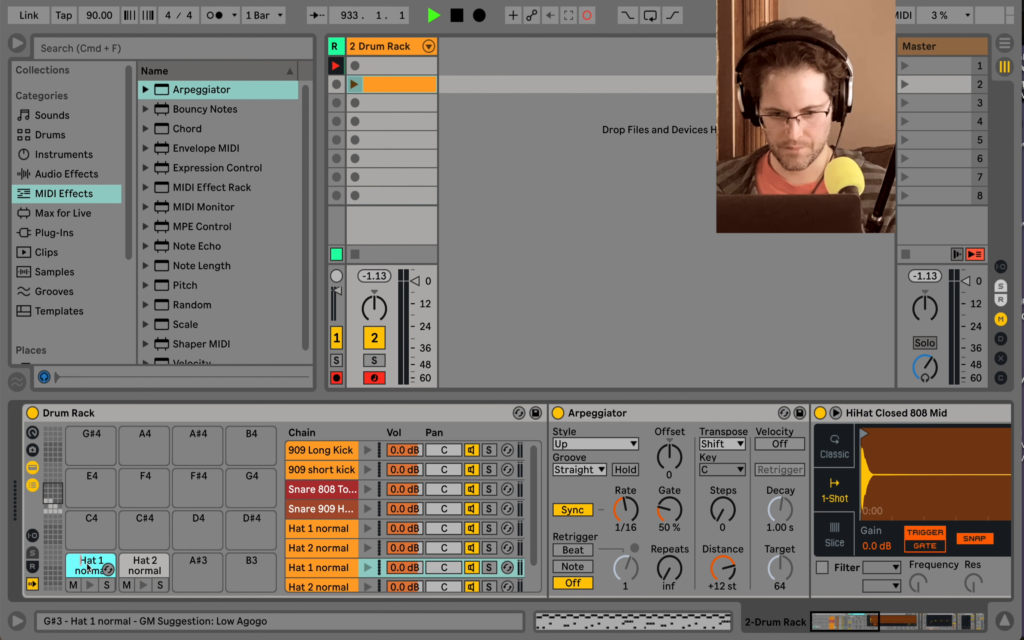
text(16)
key(Return)
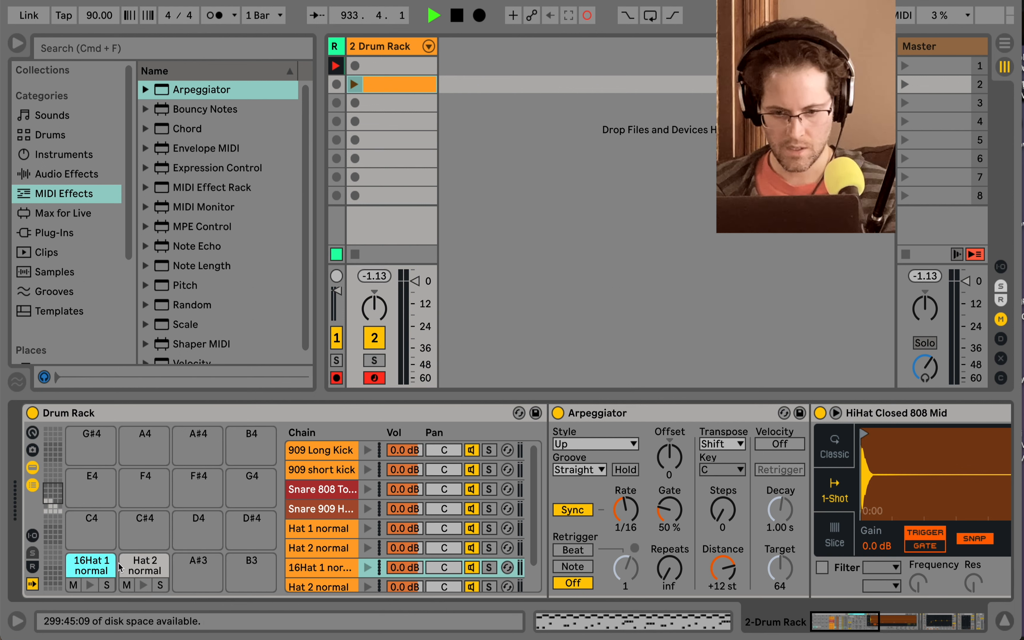
Audition the 16Hat 1 normal pad and copy its Arpeggiator onto the A3 copy of Hat 2 normal.
click(643, 416)
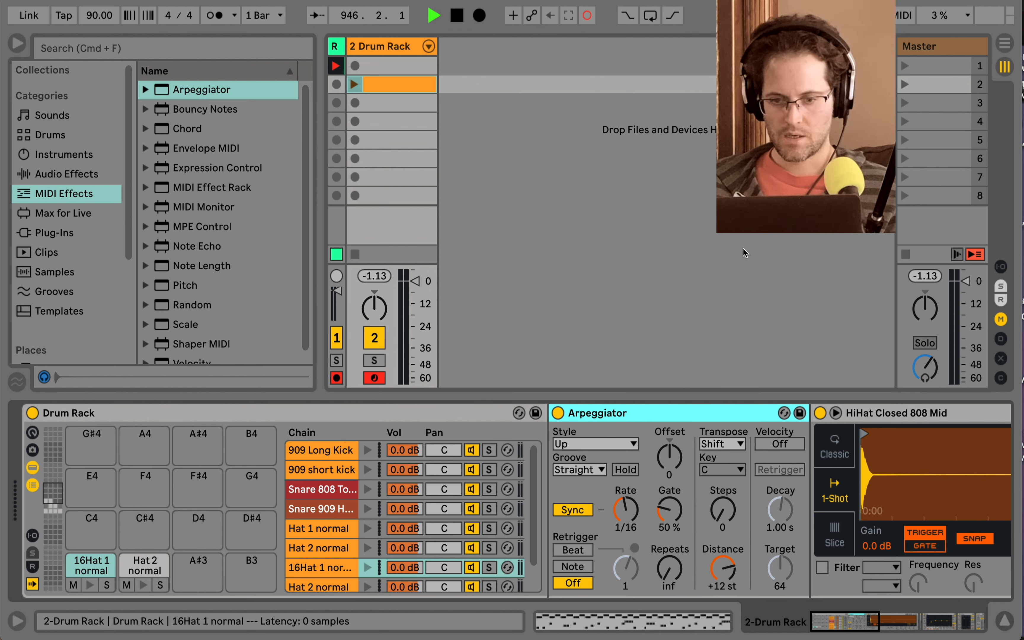
click(91, 585)
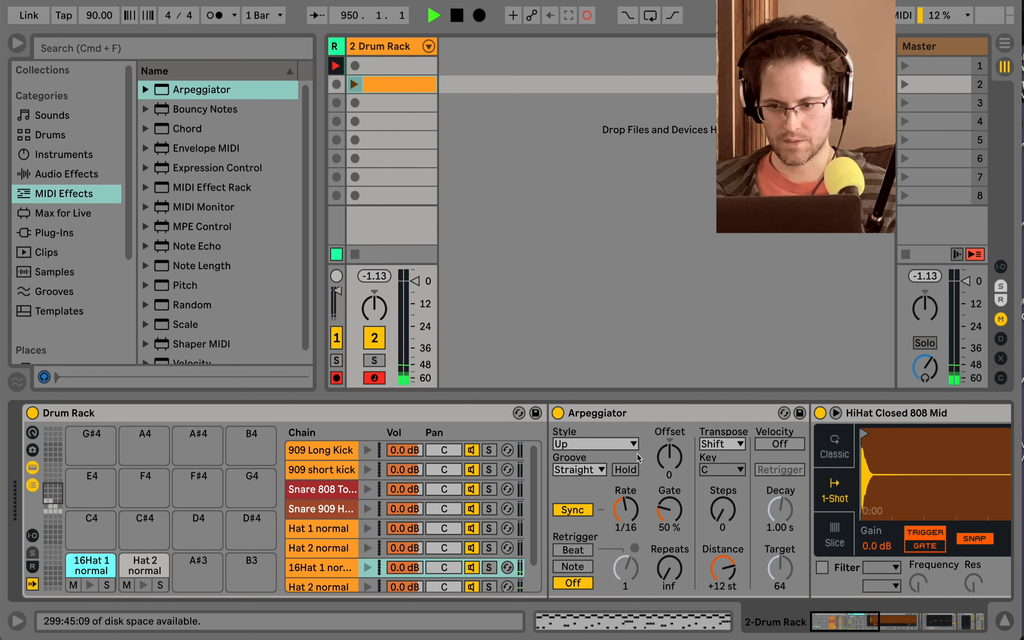
click(653, 414)
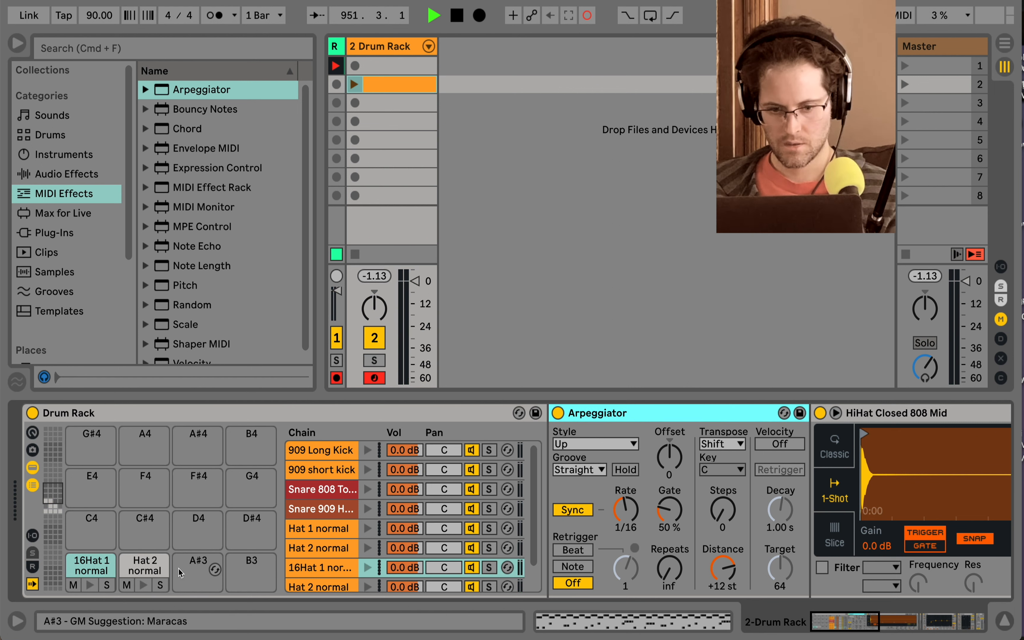
click(141, 567)
click(612, 414)
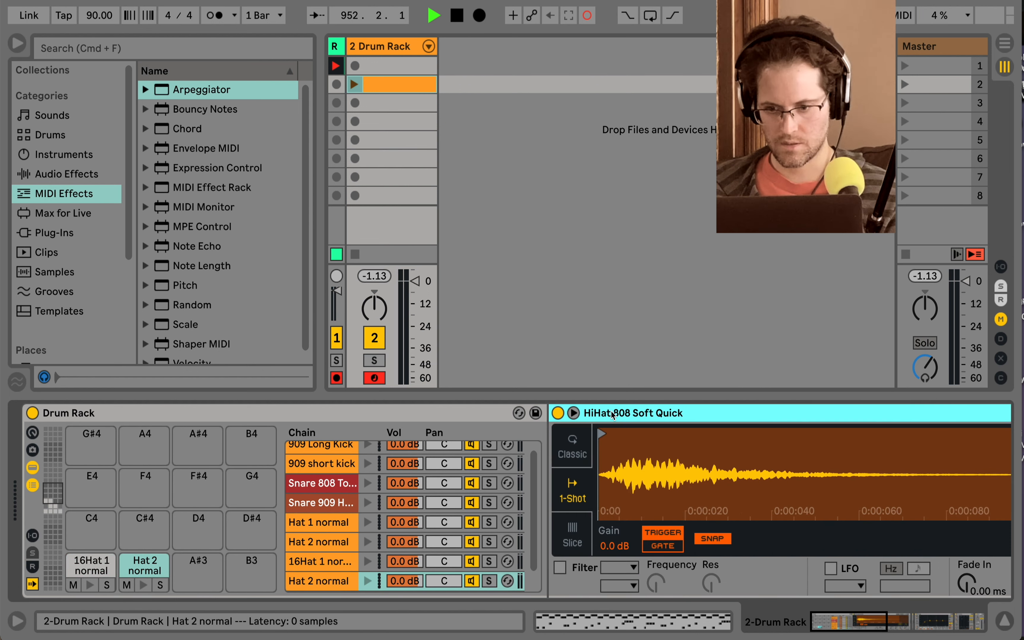
key(super+v)
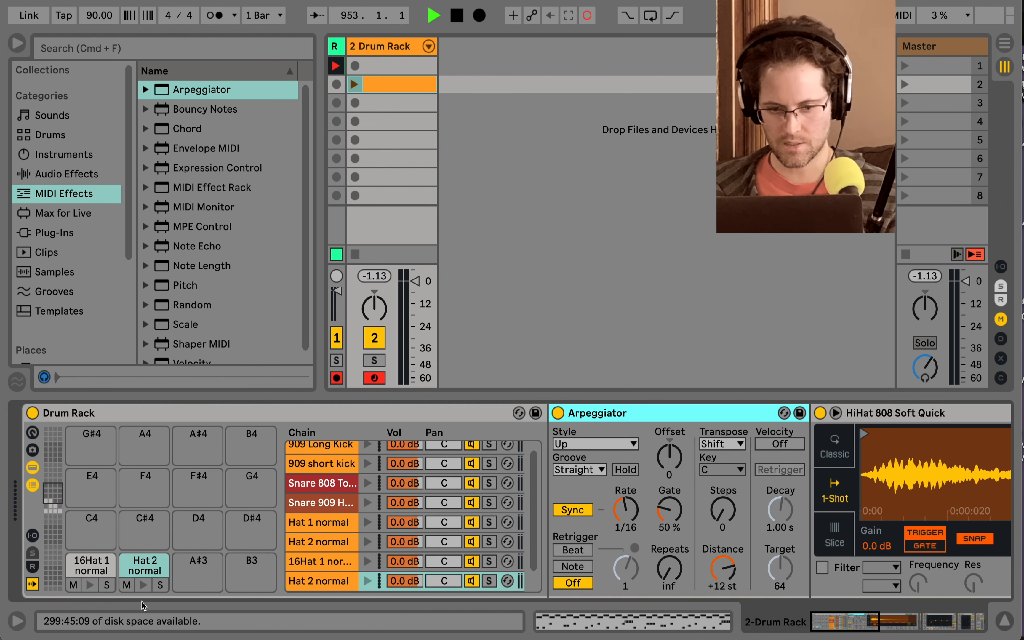
Rename the A3 copy of Hat 2 normal as "16Hat 2 normal".
click(143, 571)
key(Left)
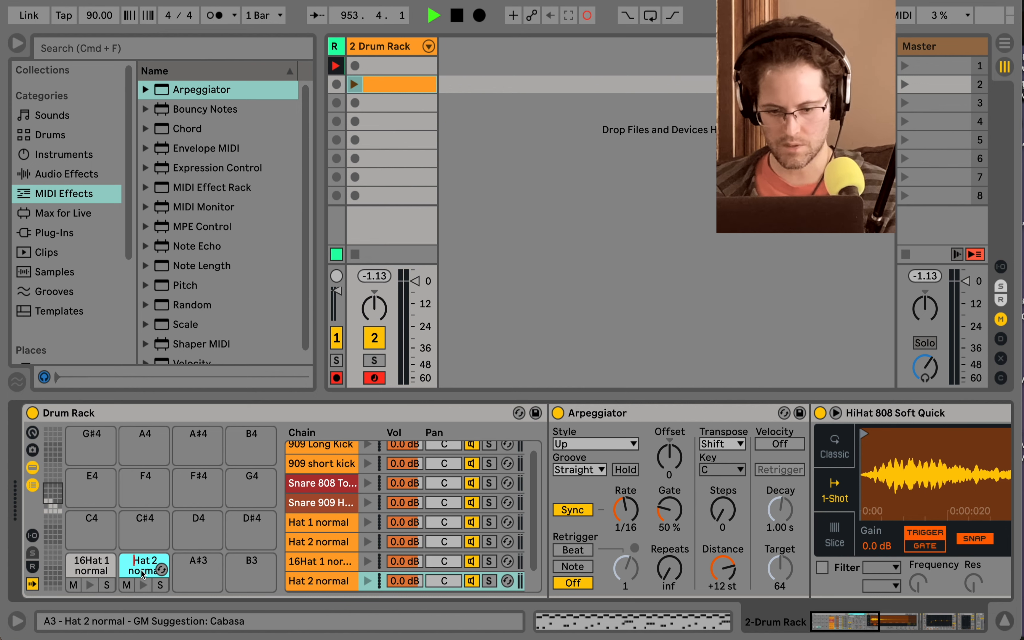
text(16)
key(Return)
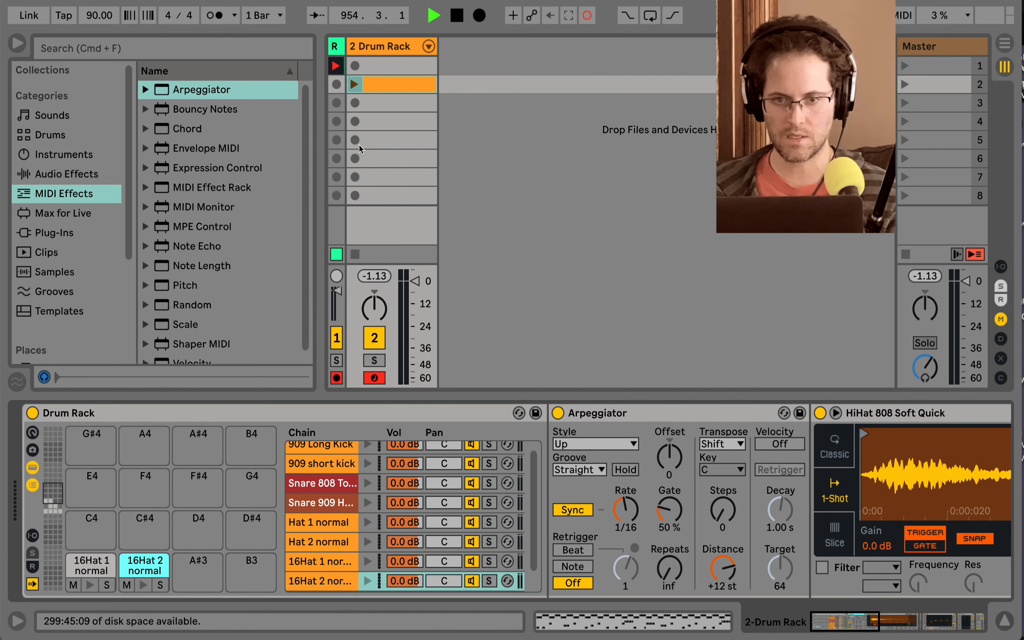
Open the drum clip, move the Hat 2 normal note at 1.2.3 to the 16Hat 2 normal row, and play the clip.
double_click(405, 85)
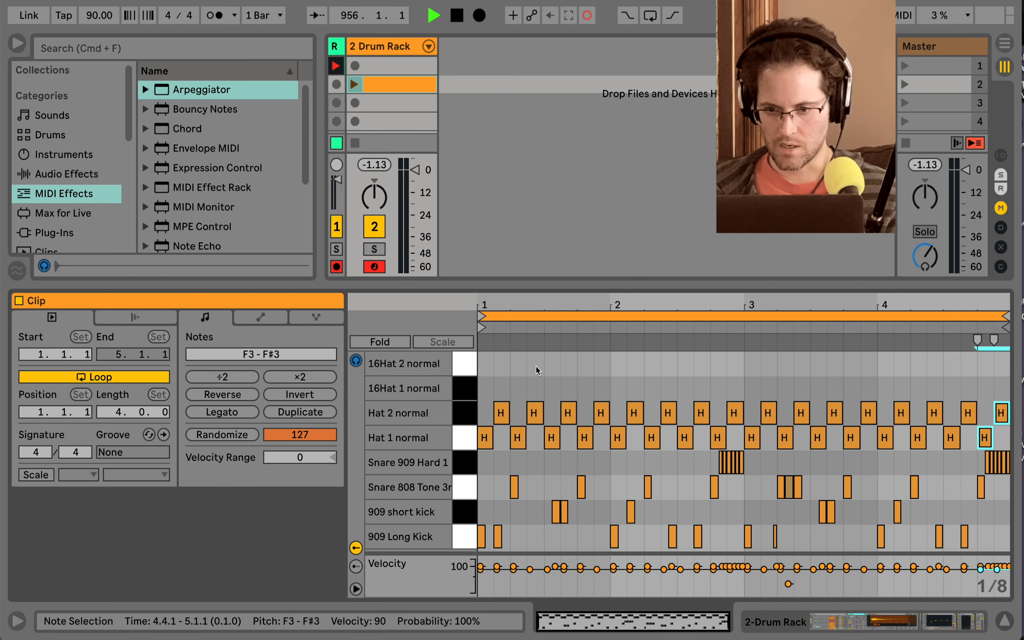
click(535, 415)
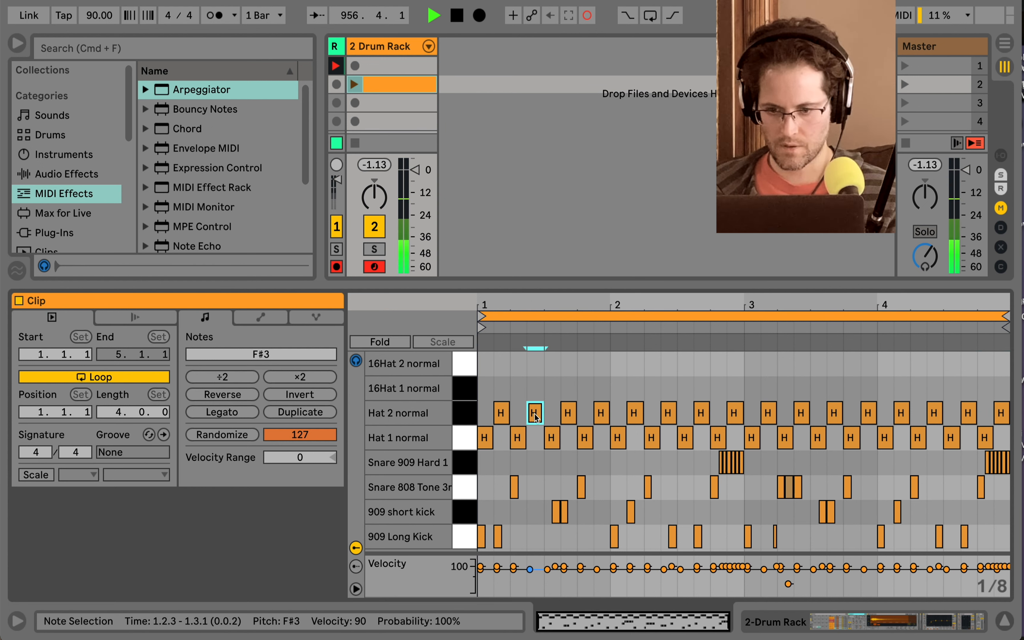
key(Up)
key(Up)
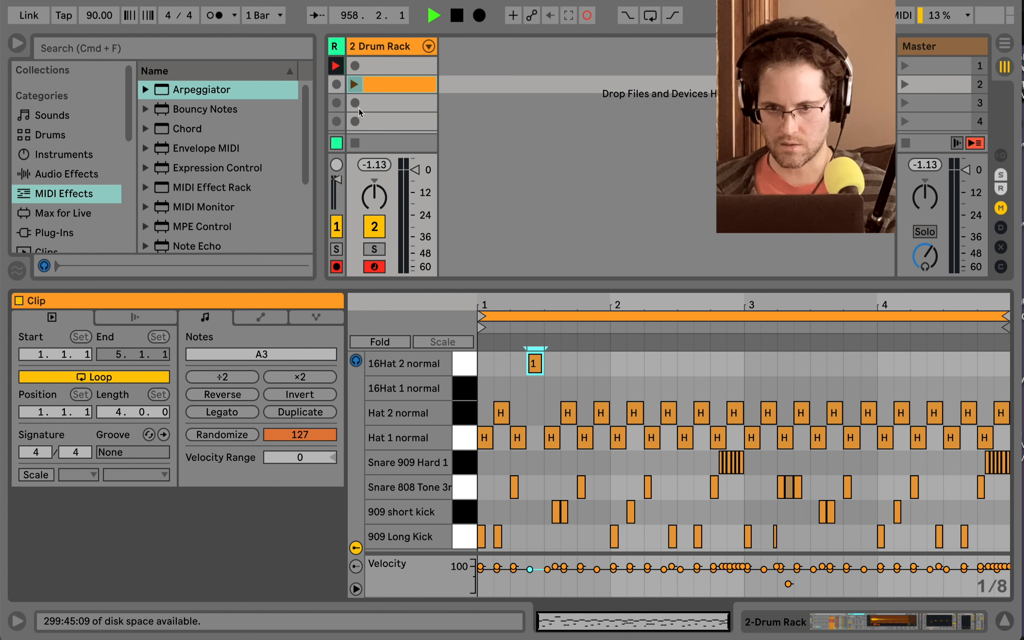
click(355, 85)
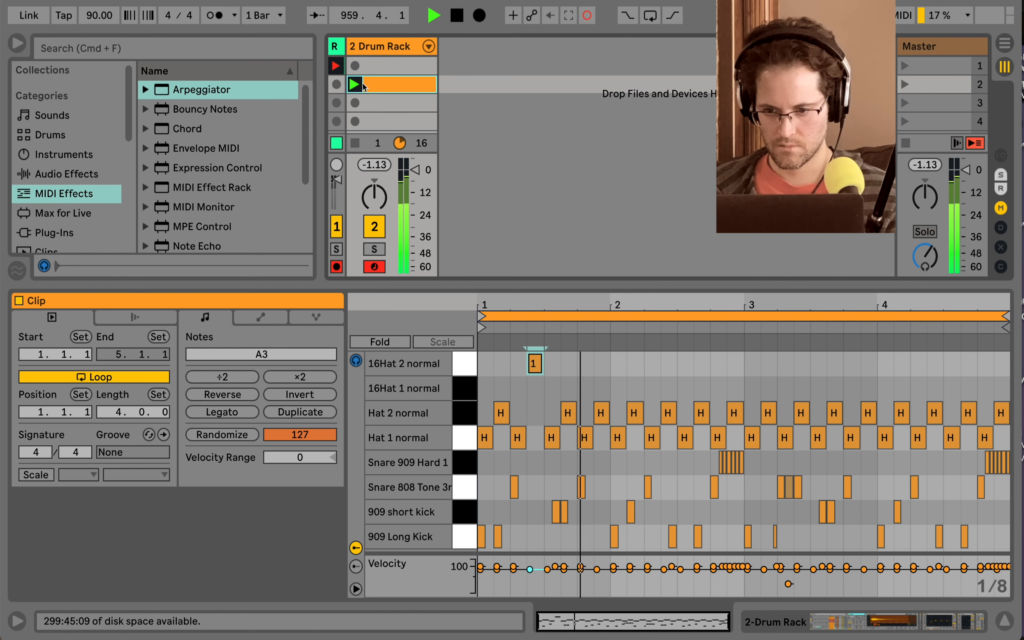
Move the Hat 1 note at 2.1.1 and the Hat 2 note at 4.2.3 to the 16Hat 1 normal row.
click(620, 441)
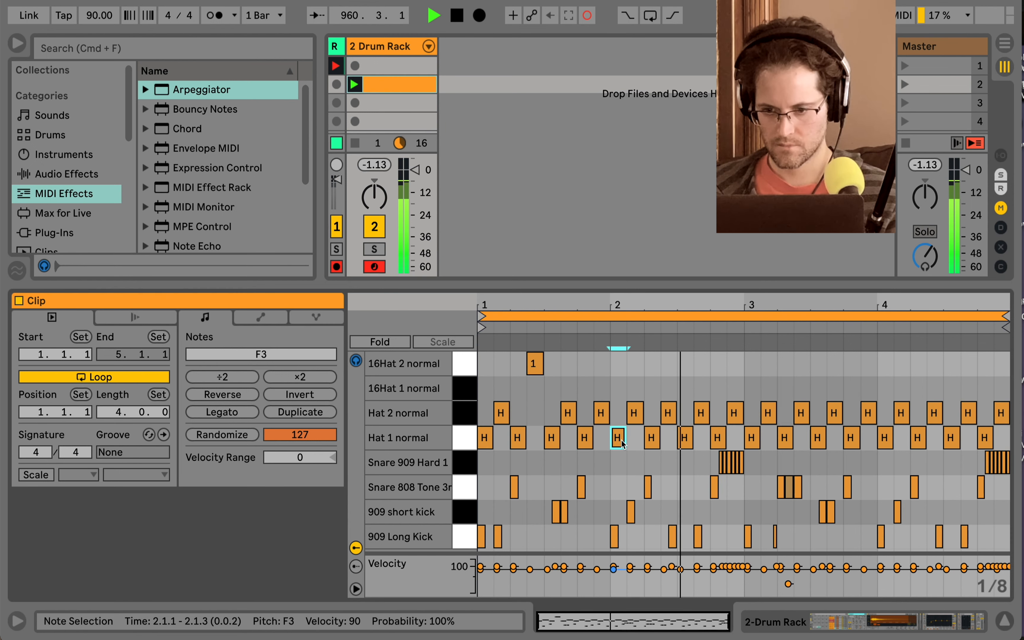
key(Up)
key(Up)
key(Up)
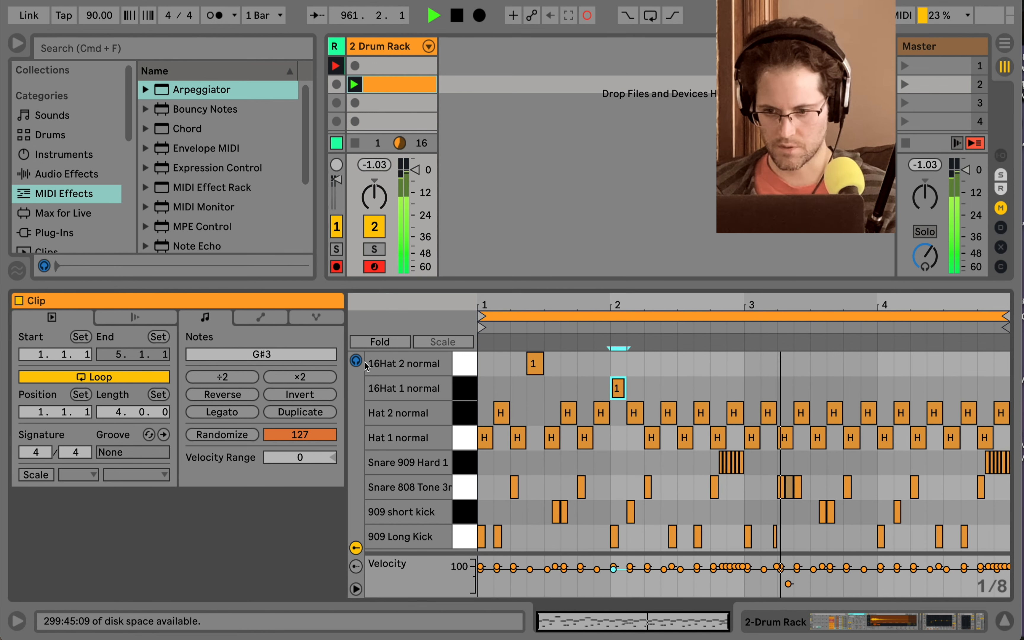
click(936, 418)
key(Up)
key(Up)
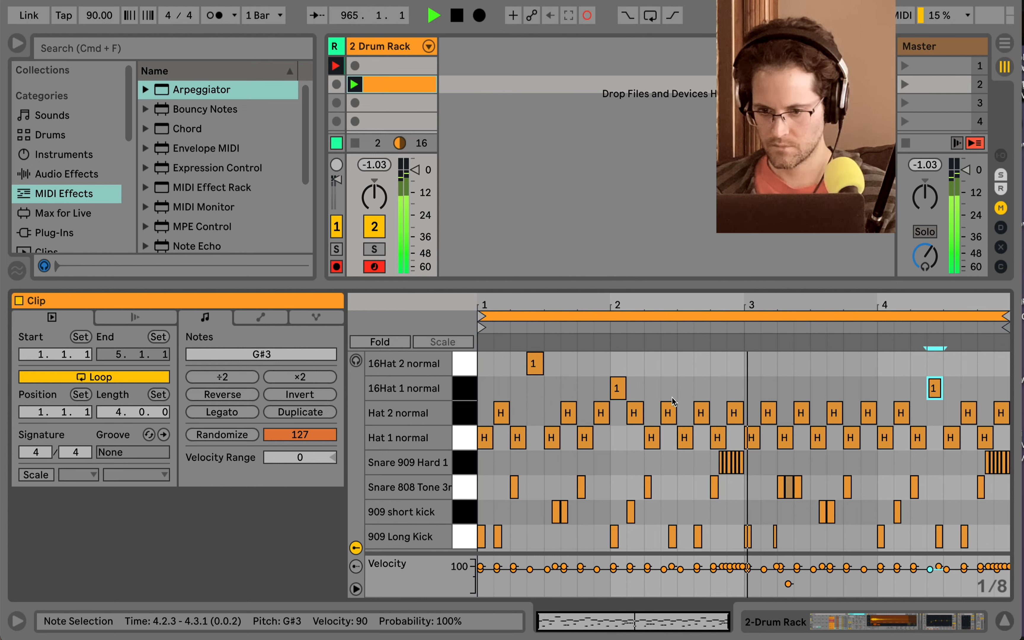
Move the Hat 2 notes at 2.2.3 and 3.2.3 to the 16Hat 2 normal row, and the Hat 1 note at 2.3.1 to 16Hat 1 normal.
drag(673, 404, 674, 355)
click(685, 442)
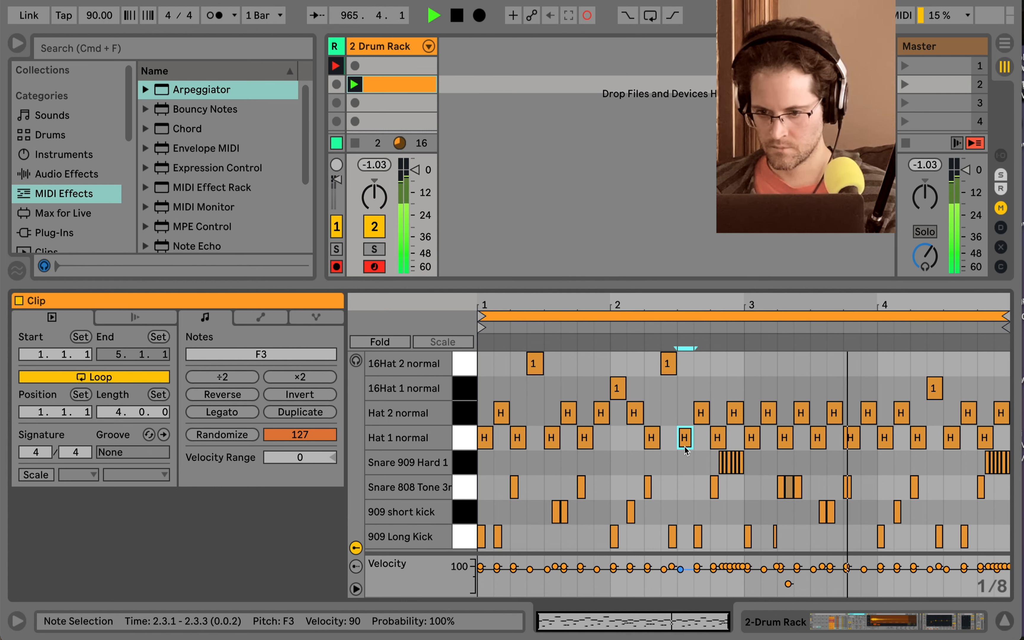
drag(686, 449, 685, 394)
click(803, 417)
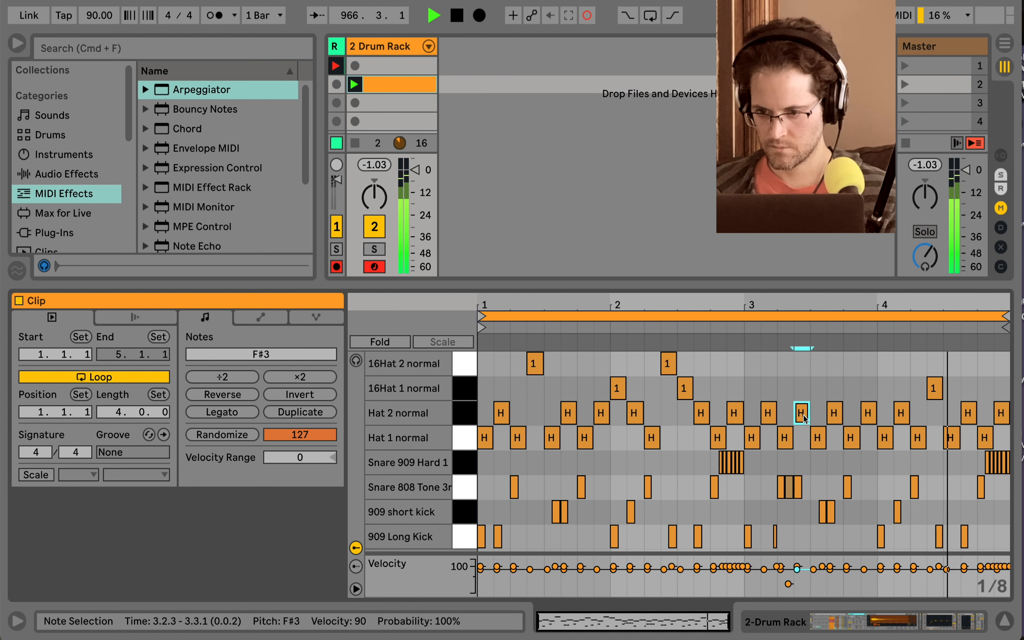
key(Up)
key(Up)
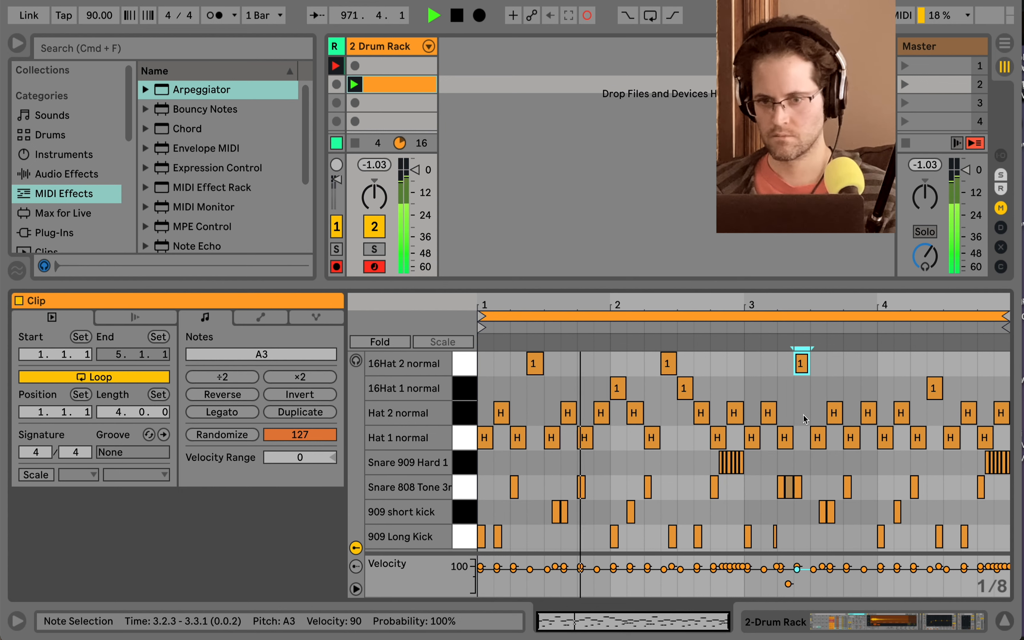
Insert a new MIDI track beside the Drum Rack track and load the Wavetable instrument on it.
right_click(470, 69)
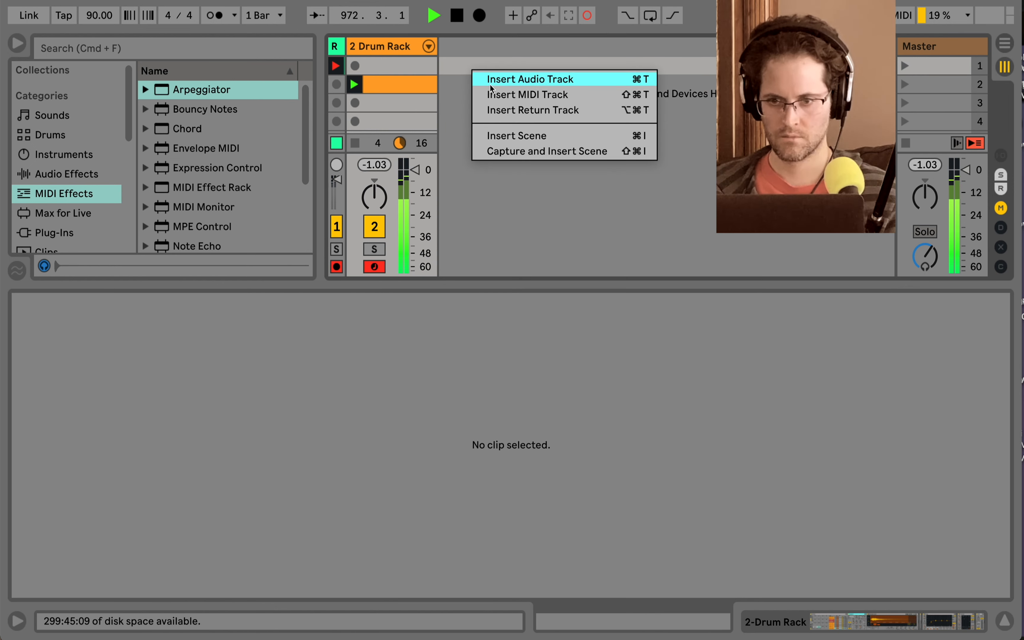
click(494, 95)
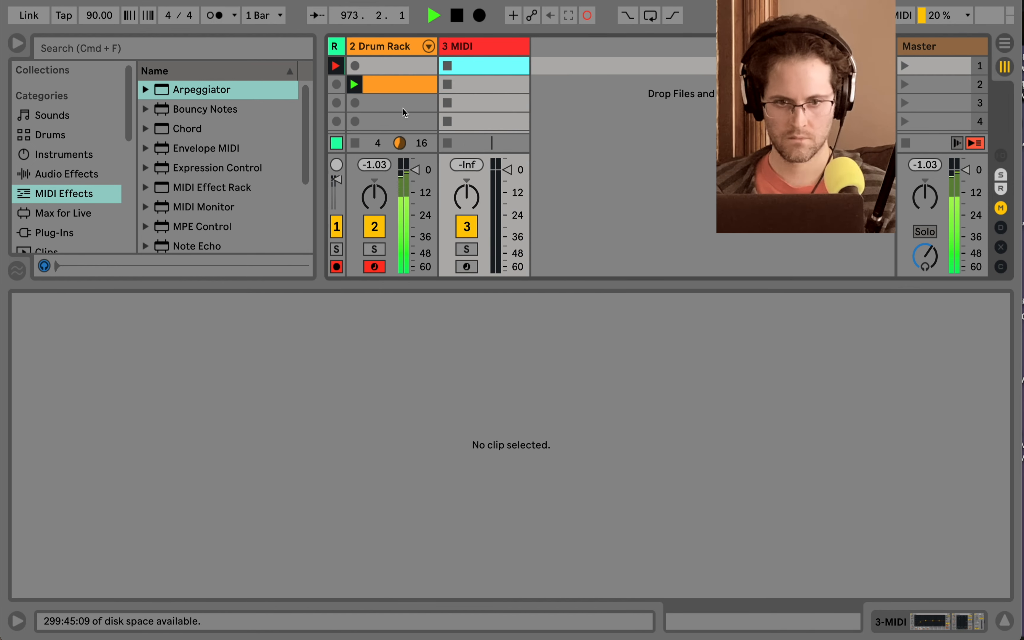
click(61, 156)
scroll(184, 184, down, 5)
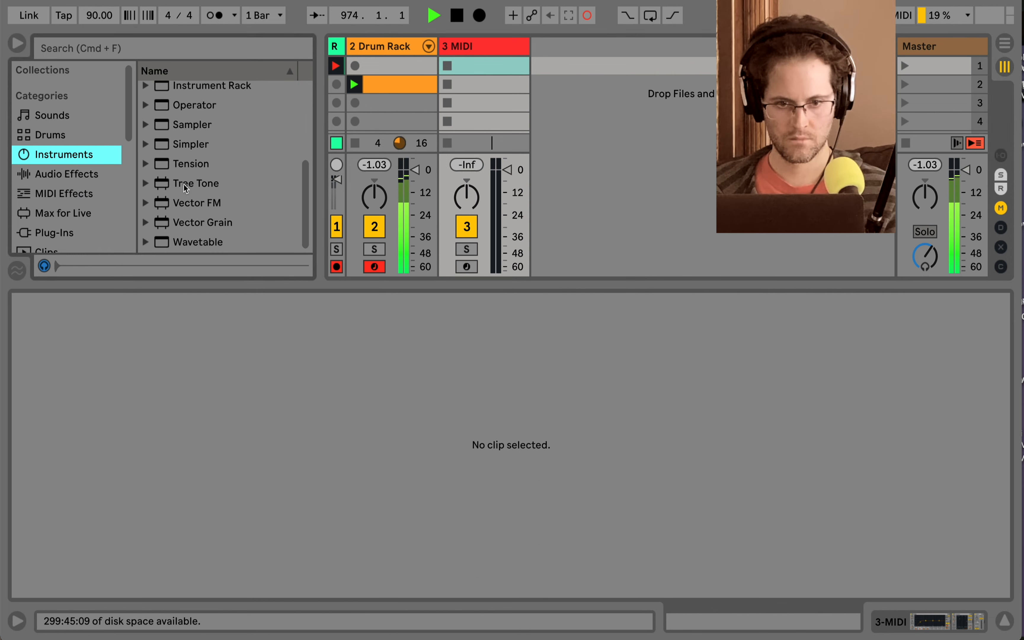
drag(186, 238, 492, 94)
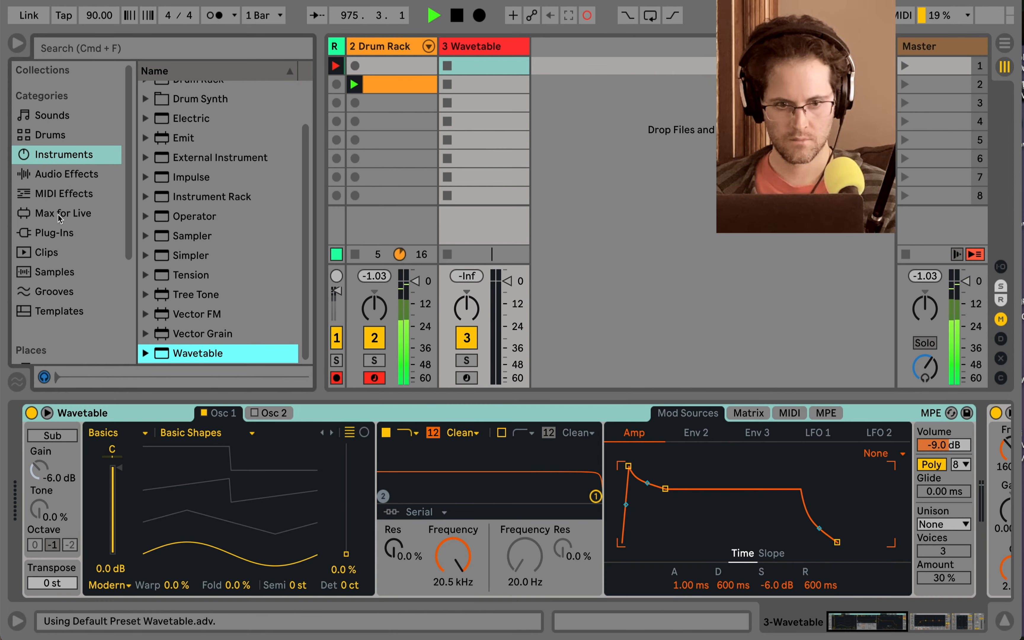
Add a Chord effect before Wavetable and set Shift 1 to +7 st, Shift 2 to +14 st and Shift 3 to +19 st.
click(64, 195)
double_click(187, 128)
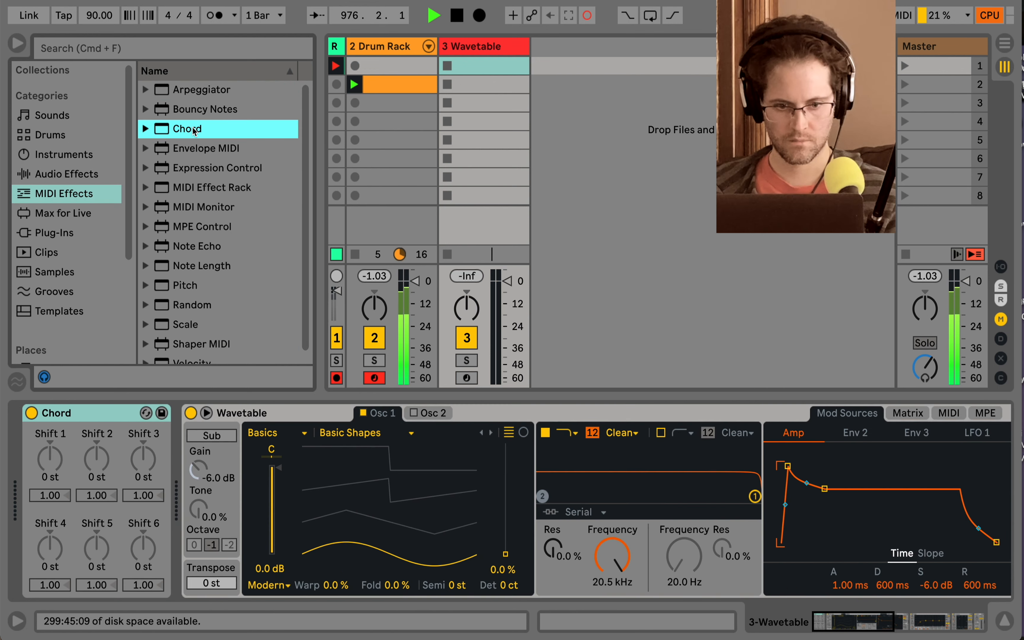
drag(49, 461, 49, 444)
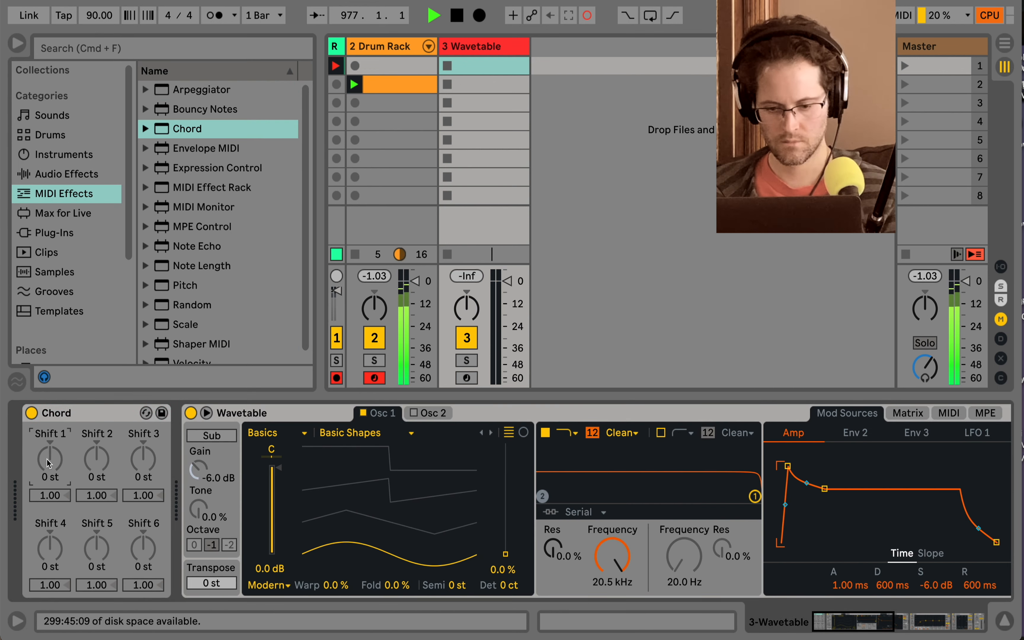
drag(95, 464, 94, 455)
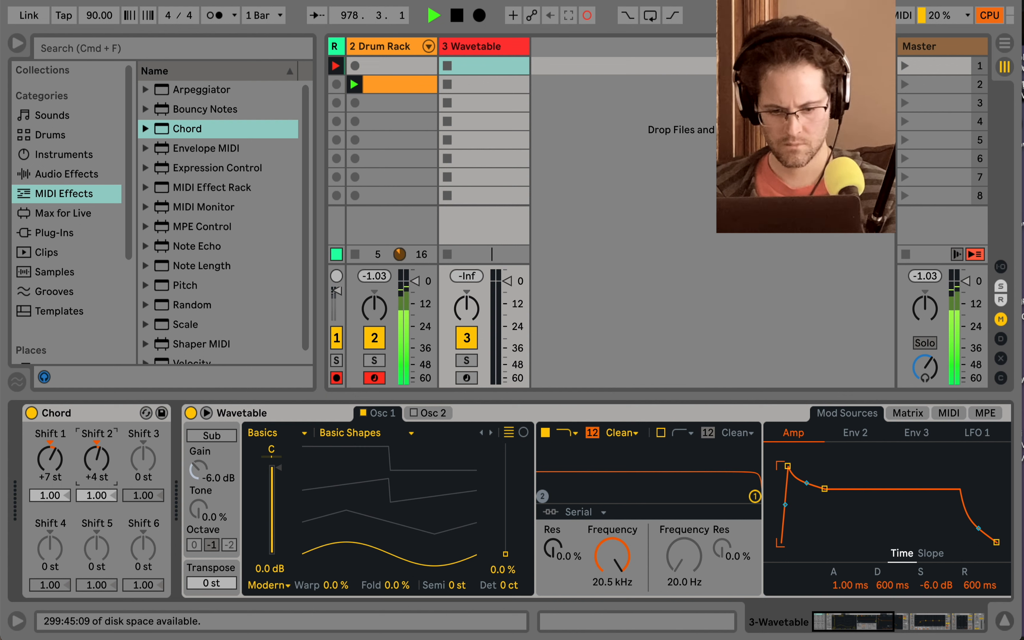
drag(105, 467, 144, 438)
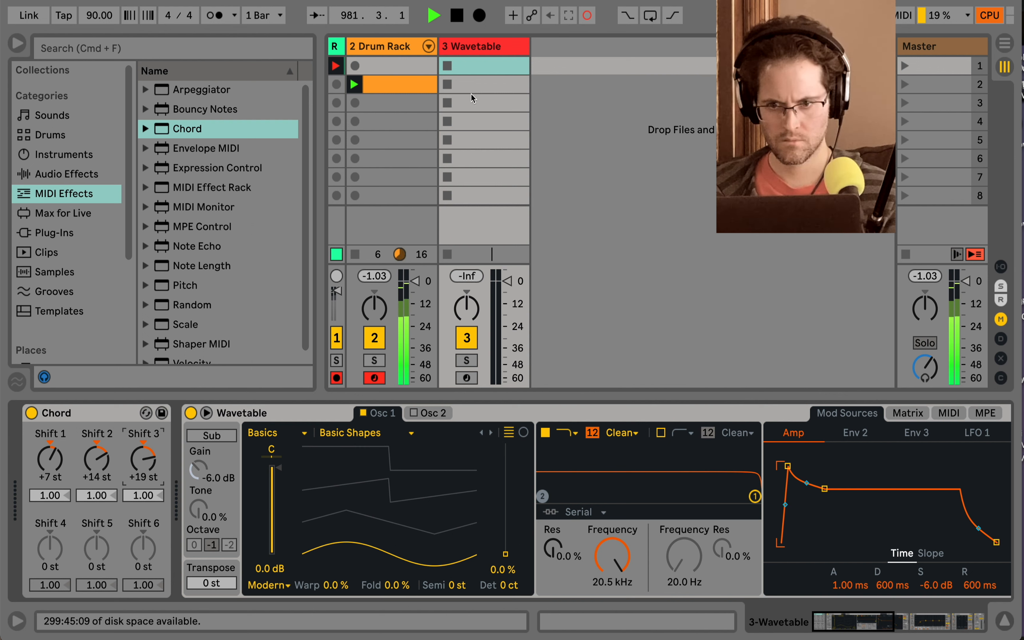
Create a one-bar clip in the Wavetable track's second slot with an F#1 note from 1.1.1 to 1.4.1 and launch it.
double_click(472, 86)
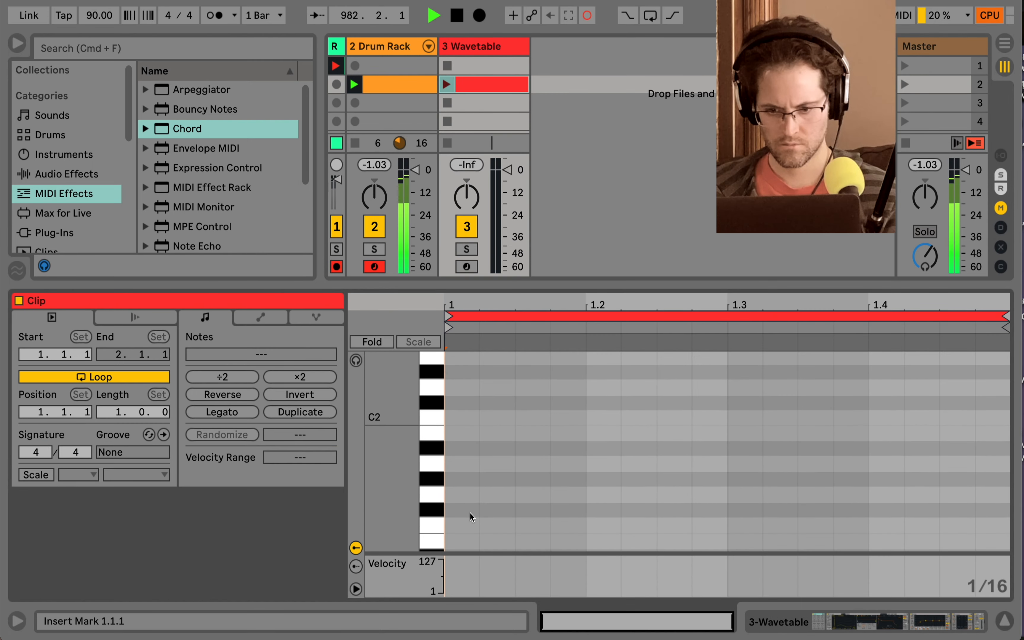
double_click(470, 513)
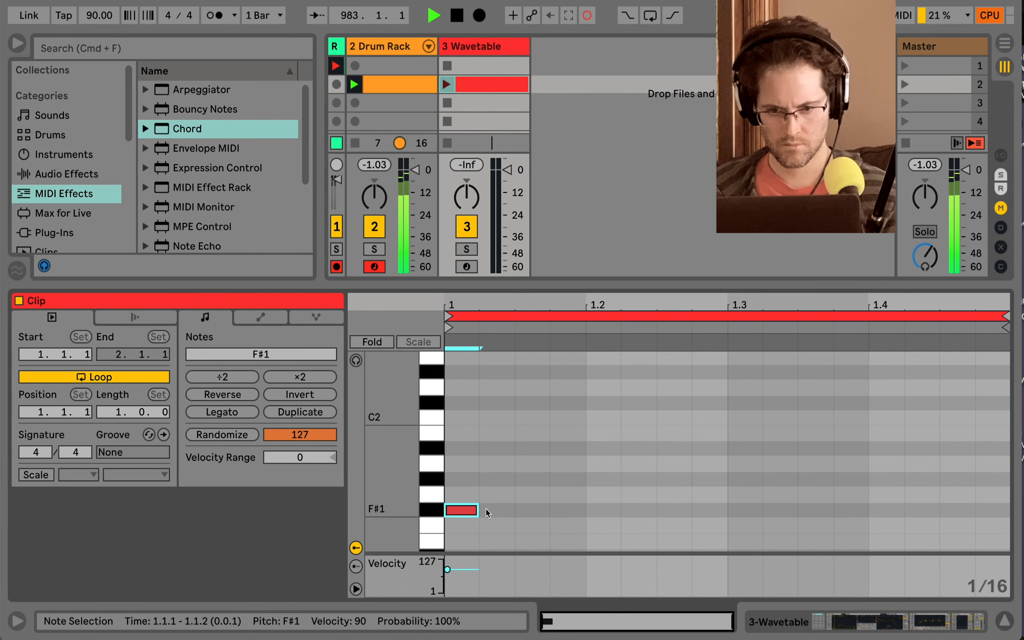
drag(478, 510, 867, 509)
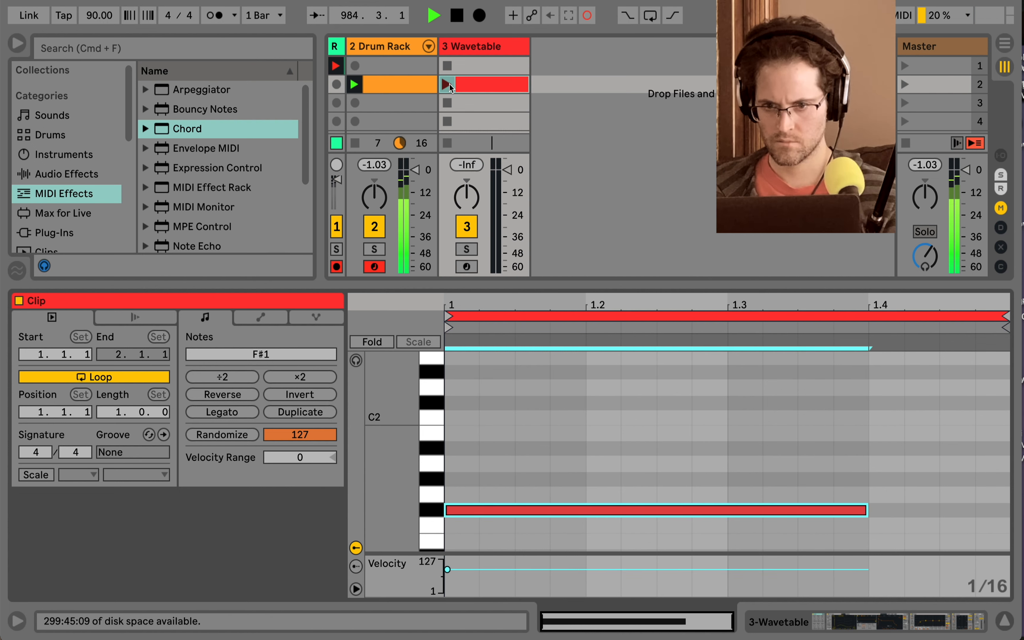
click(449, 86)
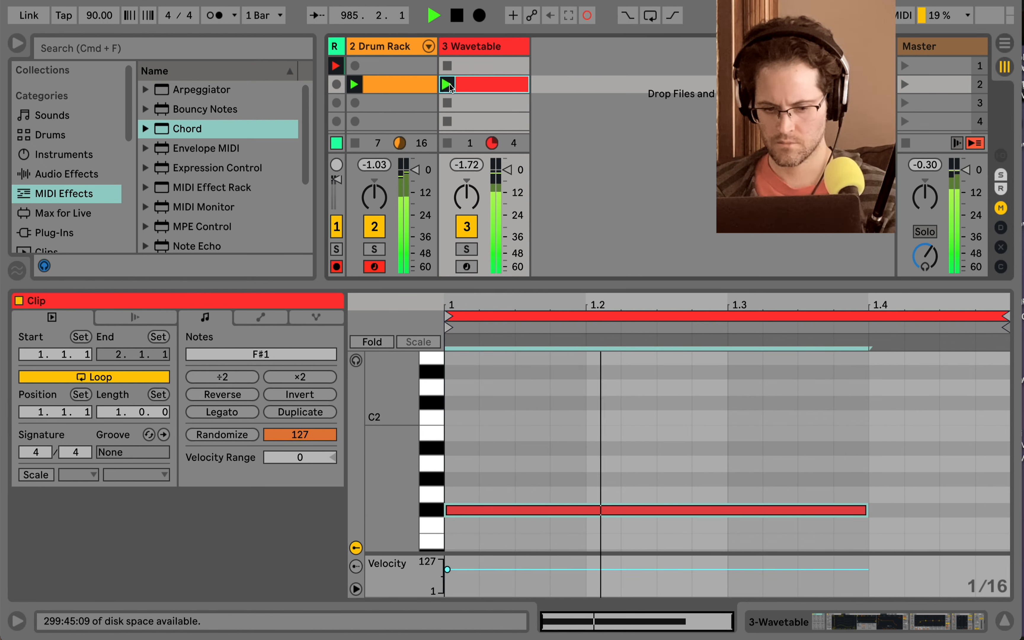
Try a wavetable position of 35% on Wavetable's Osc 1.
key(shift+Tab)
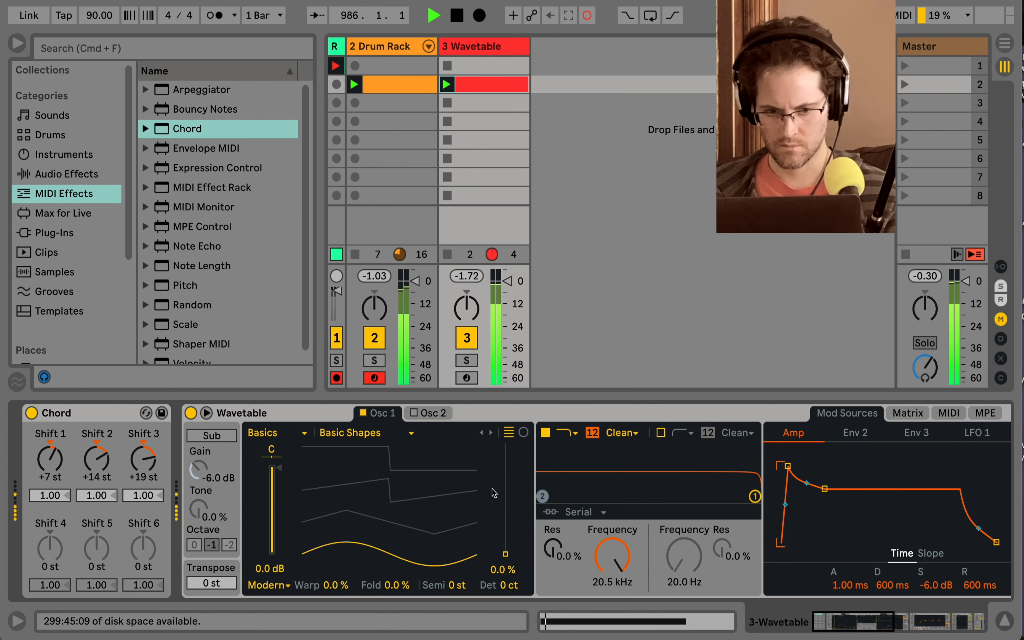
drag(505, 554, 505, 515)
scroll(629, 511, right, 15)
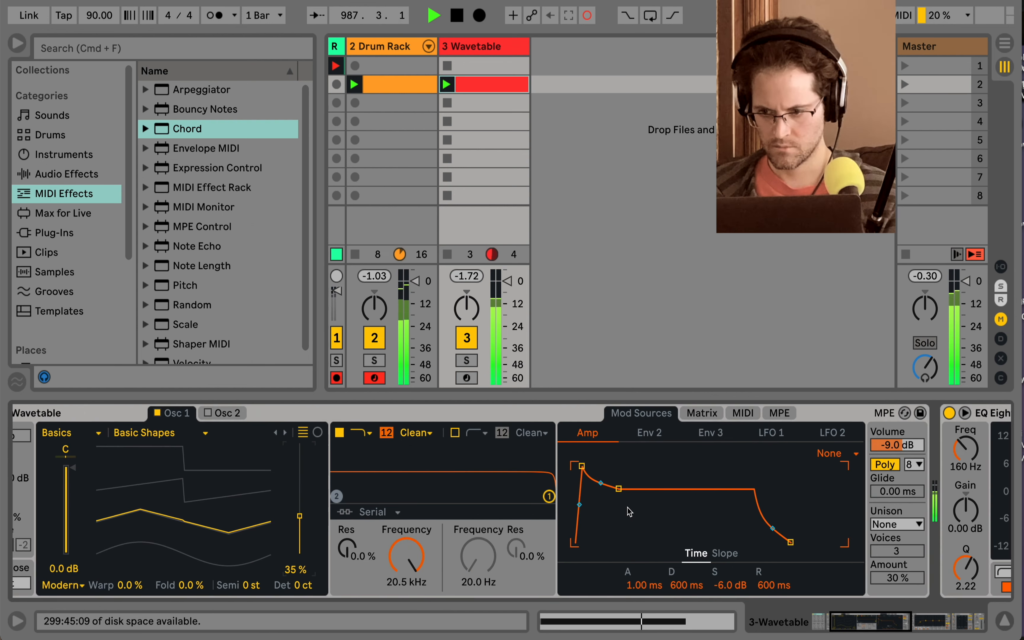
scroll(626, 507, left, 15)
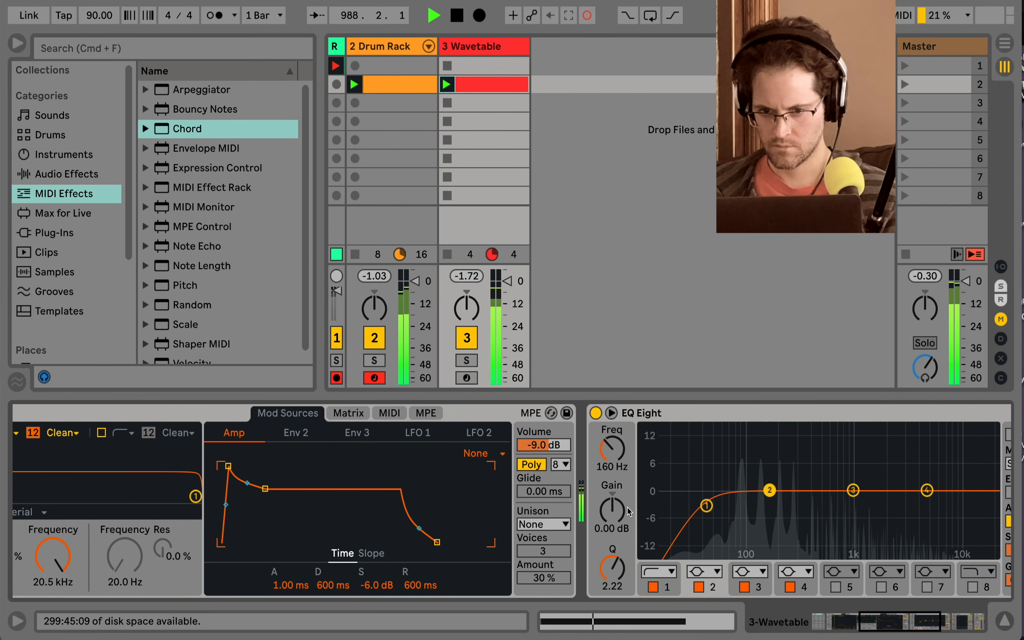
With the Drum Rack track temporarily muted, set Wavetable's first filter to 811 Hz with 18% resonance.
click(375, 337)
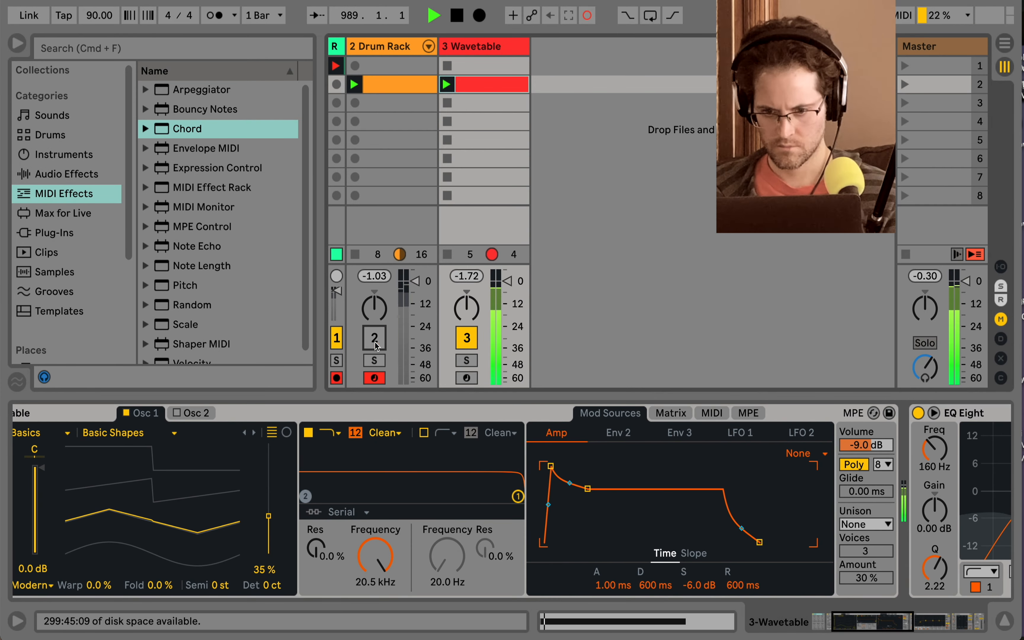
drag(517, 496, 420, 490)
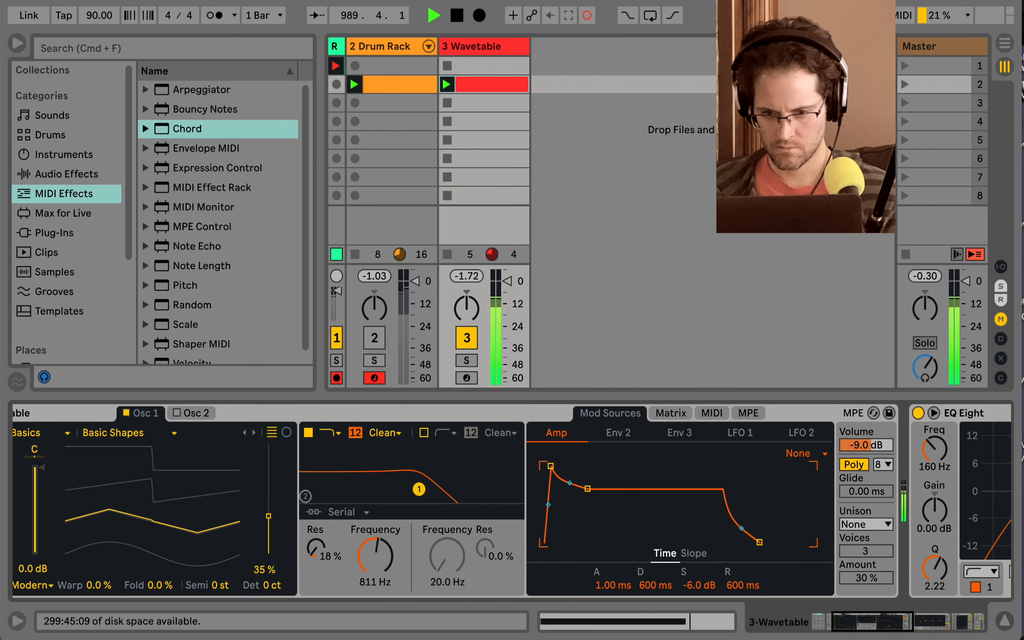
scroll(421, 492, left, 6)
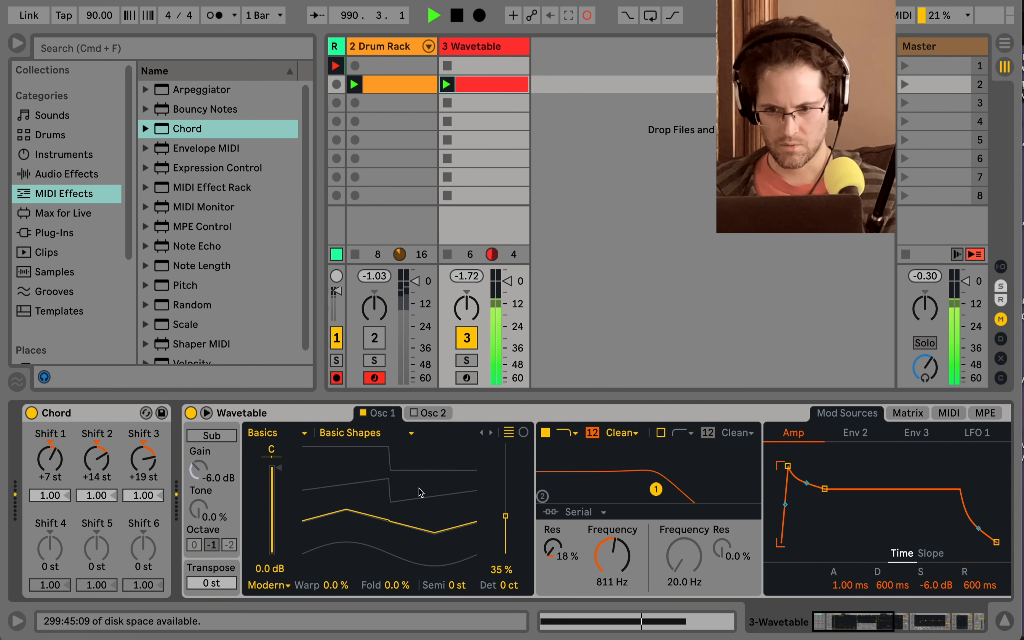
key(shift+Tab)
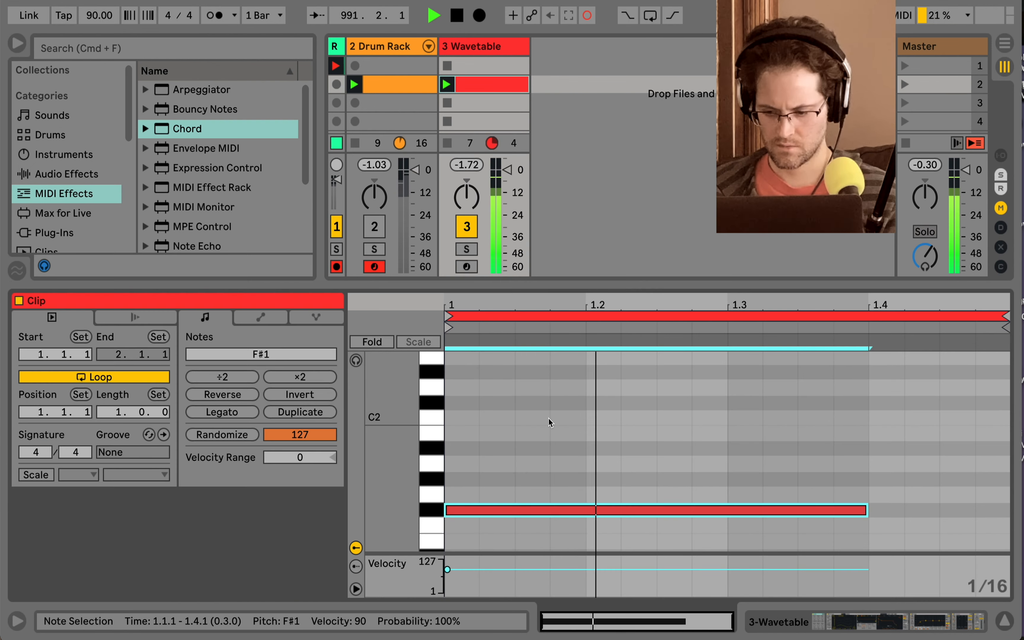
key(shift+Tab)
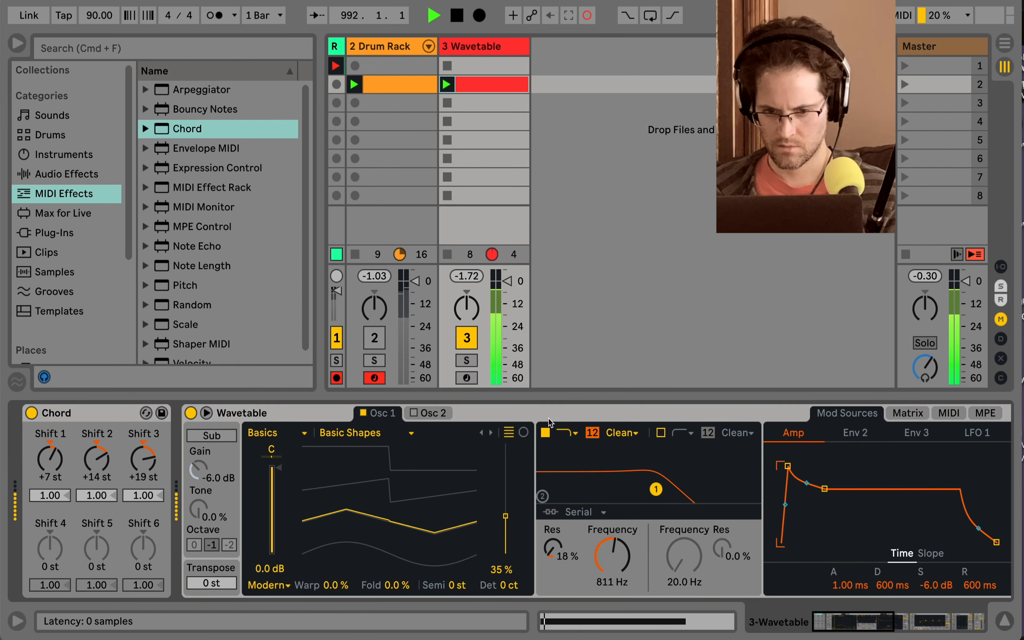
click(380, 341)
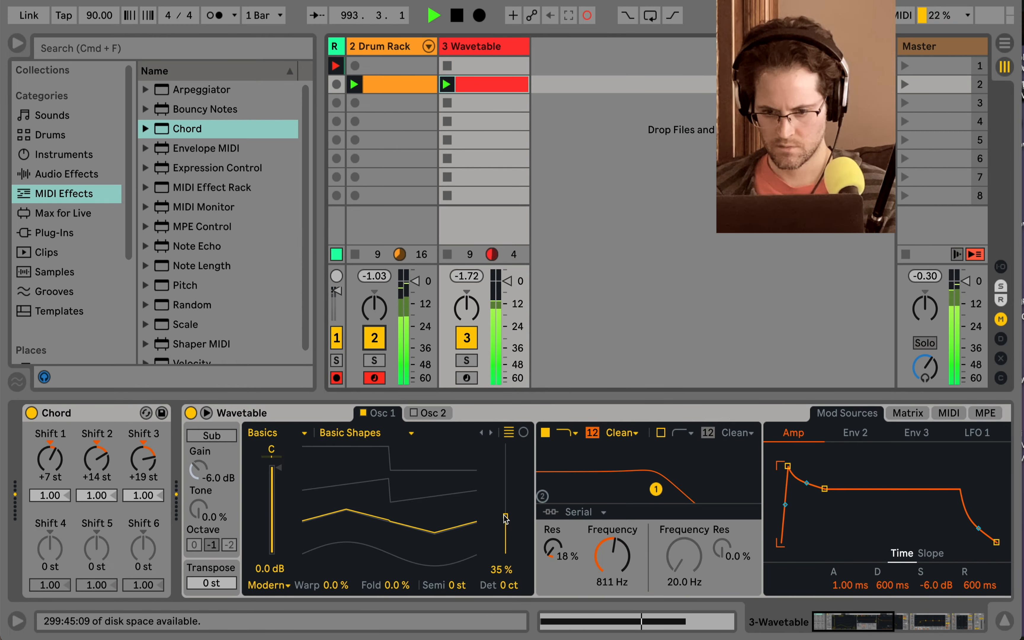
Return Wavetable's Osc 1 position to 0.0% and lower the instrument's volume to -19 dB.
drag(506, 518, 505, 555)
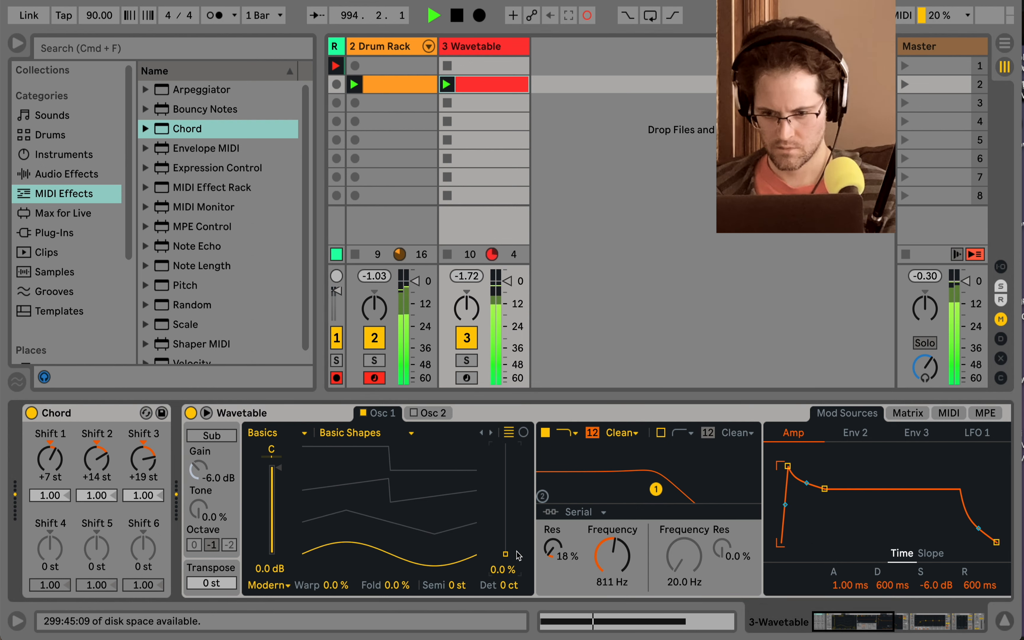
scroll(519, 556, right, 5)
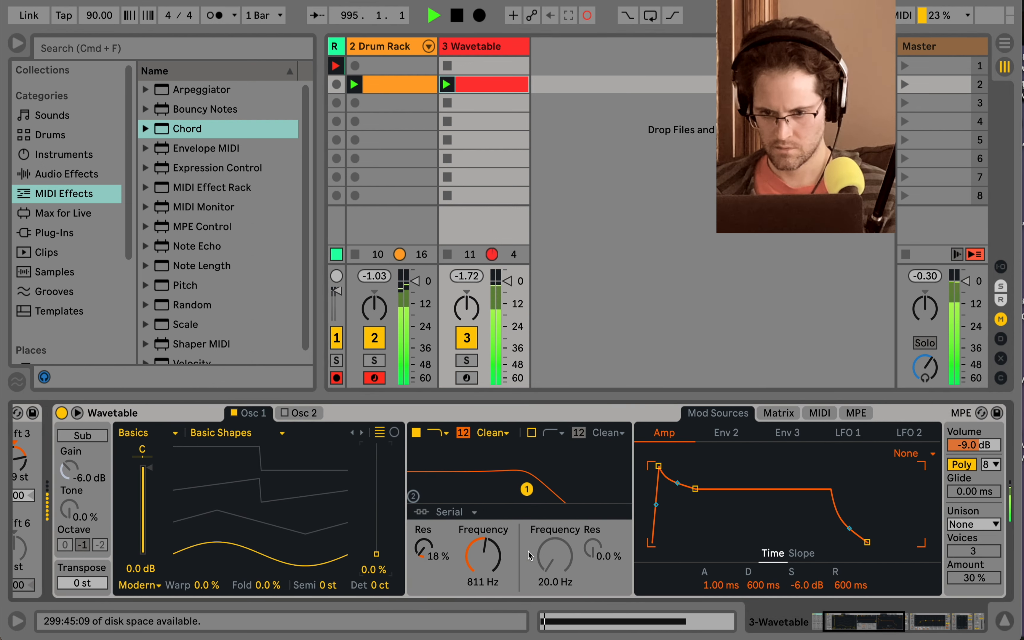
drag(977, 445, 977, 456)
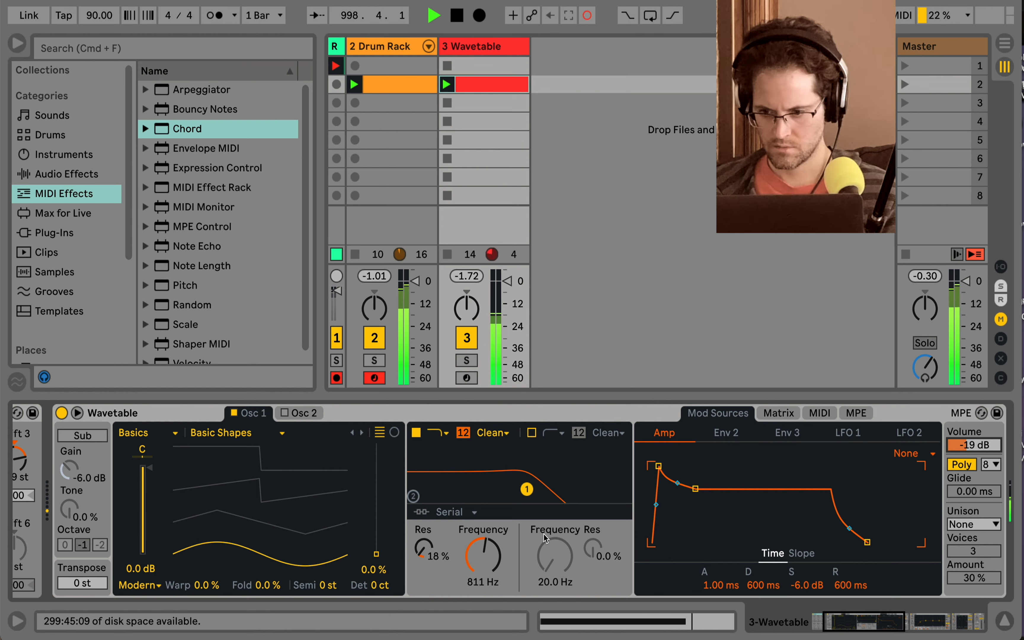
Insert an Auto Pan audio effect between Wavetable and EQ Eight.
scroll(691, 534, right, 2)
scroll(691, 534, right, 1)
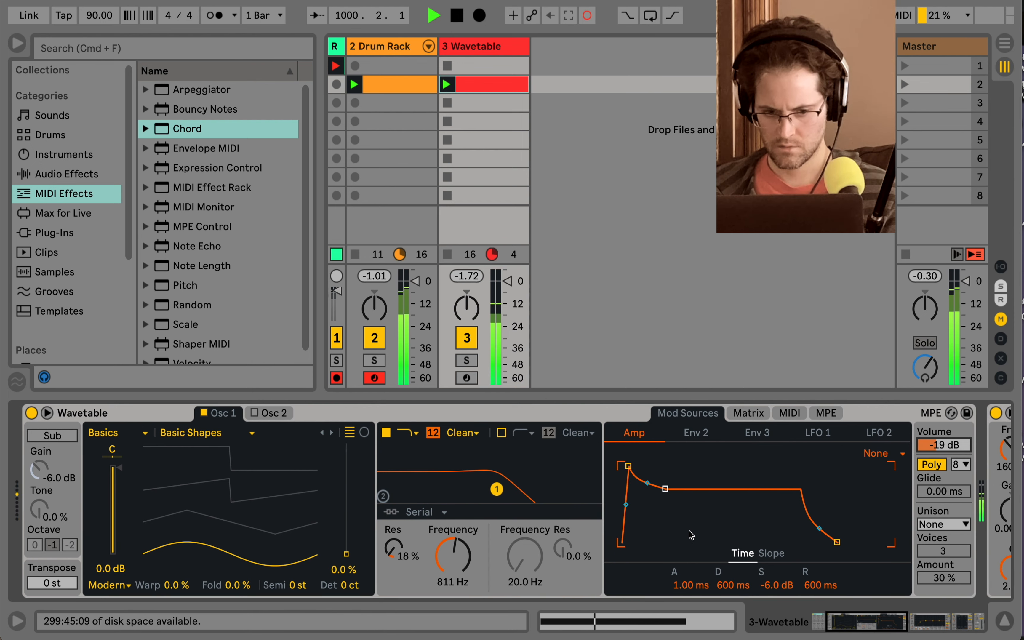
scroll(691, 534, right, 20)
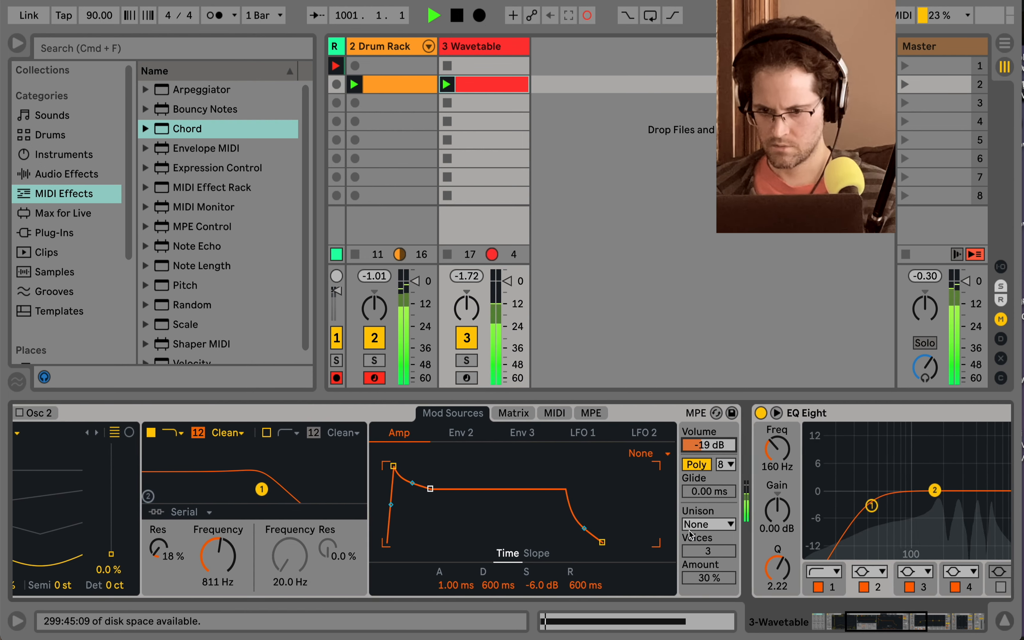
scroll(691, 534, right, 1)
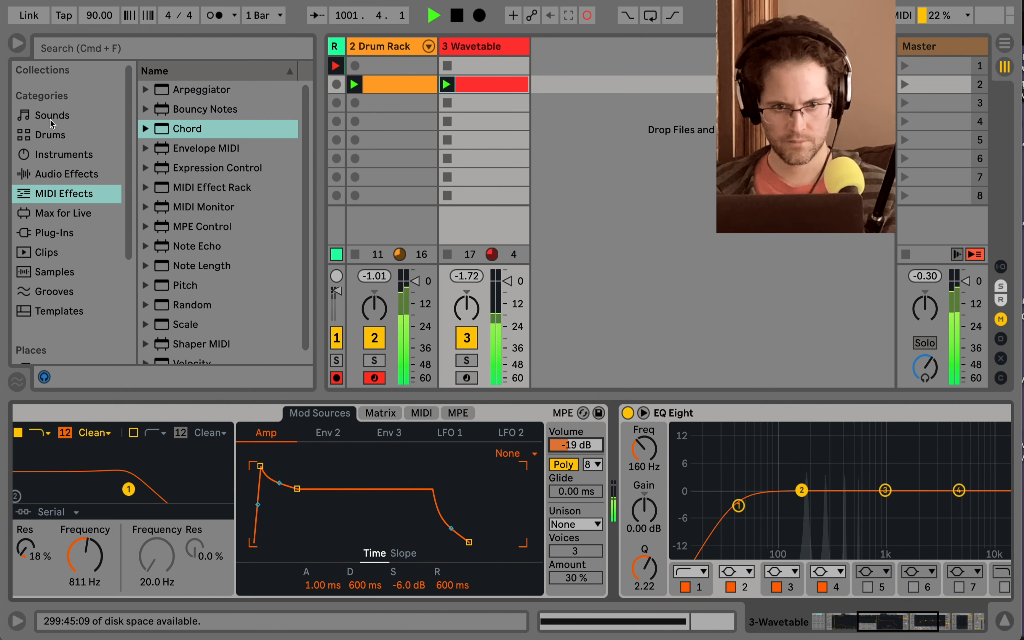
click(63, 174)
scroll(195, 163, up, 10)
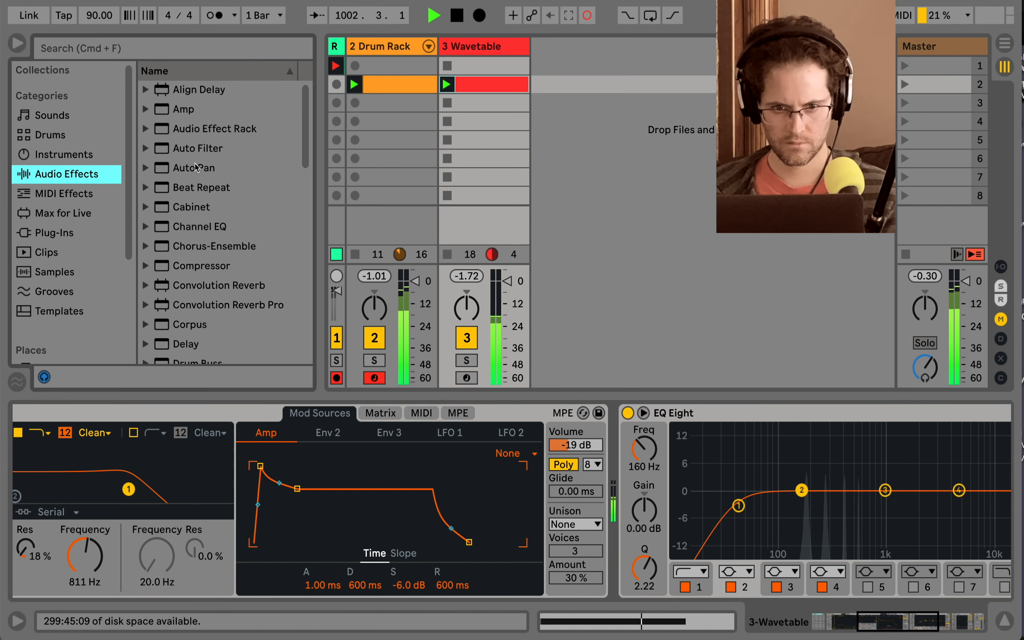
drag(194, 168, 603, 424)
Set Auto Pan's Amount to 66.7%, Phase to 360° and its tempo-synced Rate to 1/16.
drag(411, 519, 411, 478)
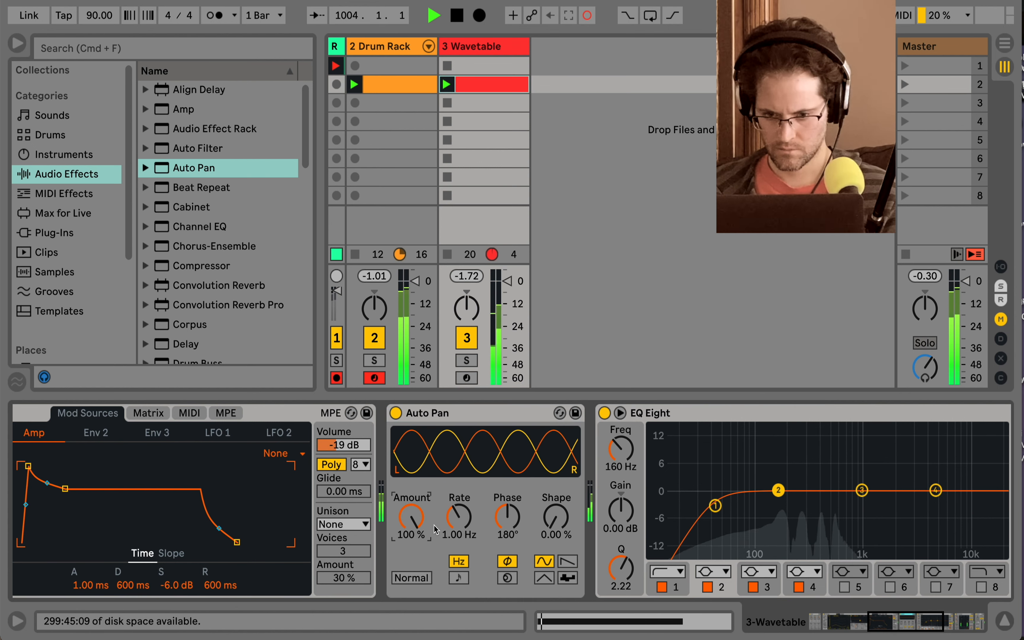
drag(461, 529, 461, 483)
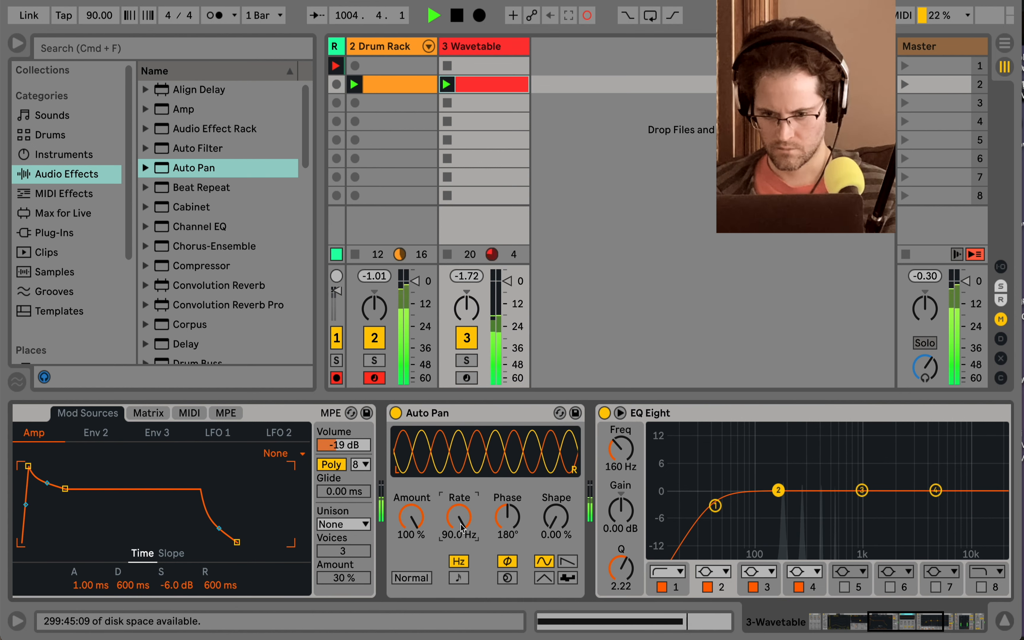
drag(510, 524, 510, 486)
drag(466, 521, 462, 592)
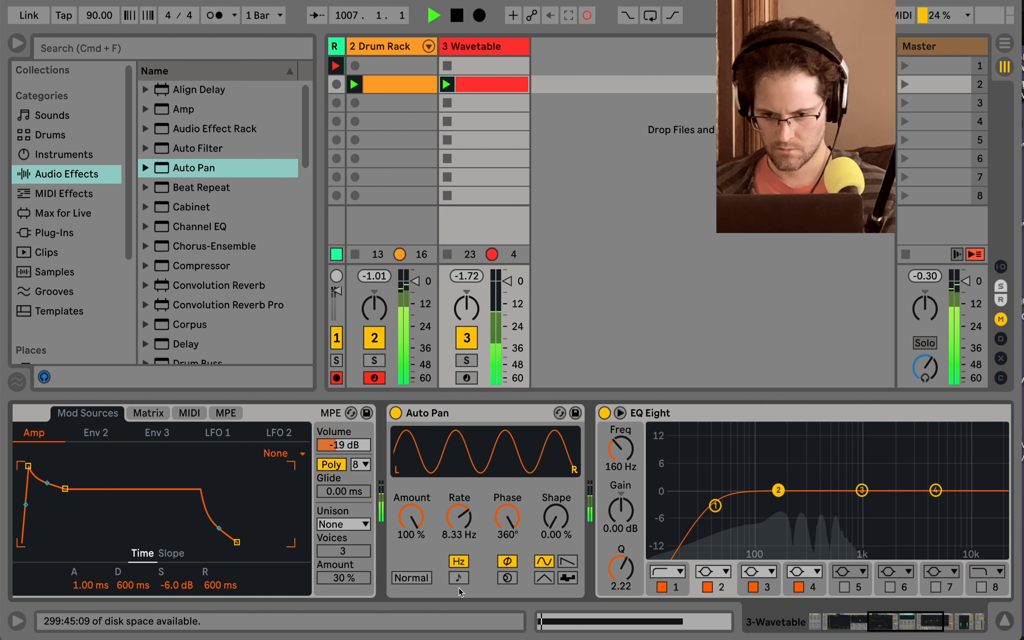
click(459, 578)
drag(460, 517, 412, 537)
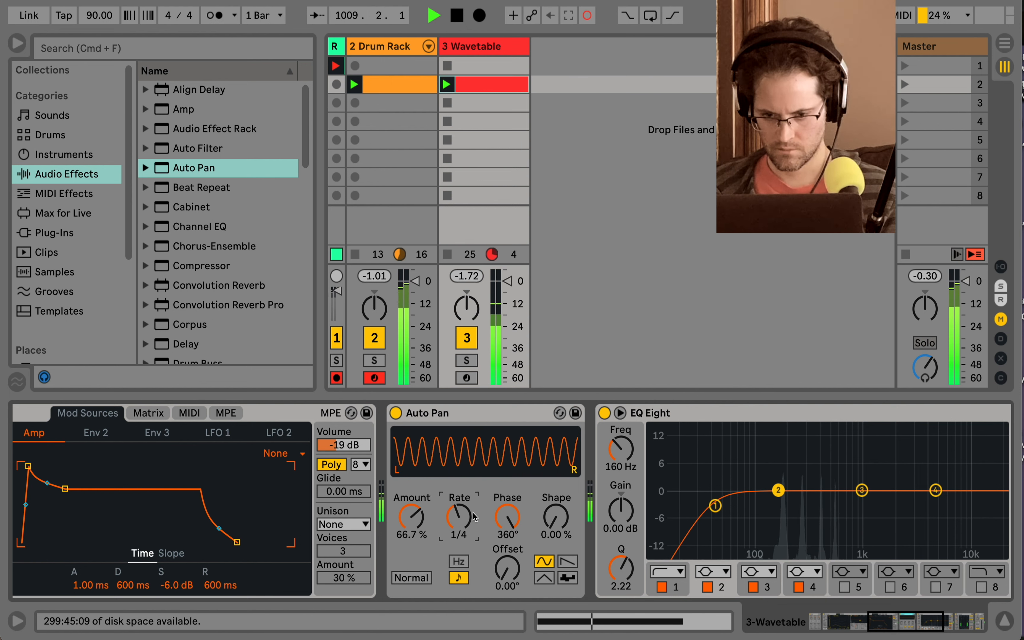
drag(474, 525, 473, 524)
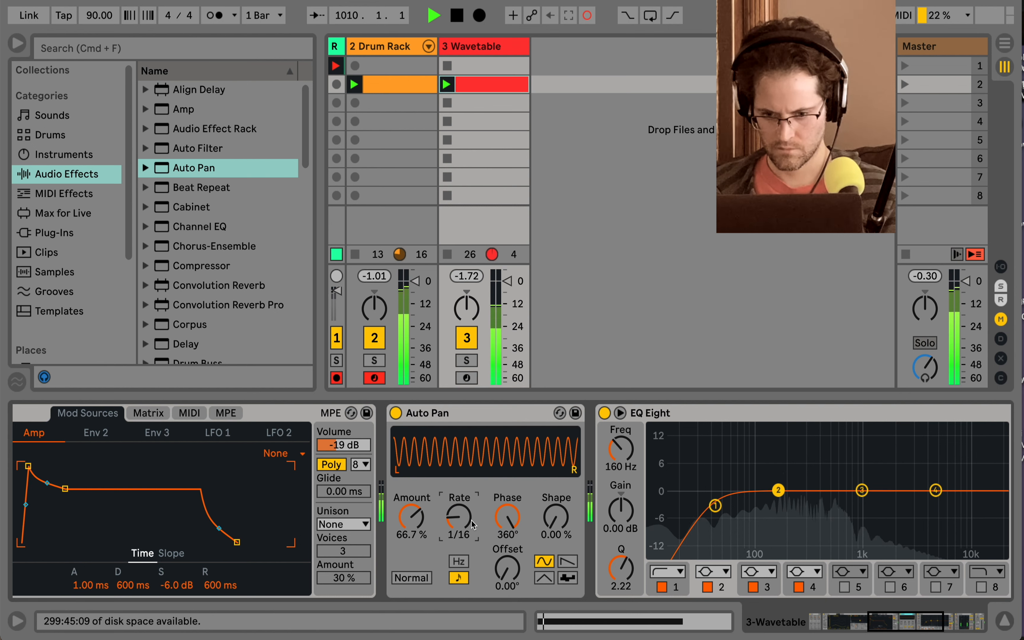
Insert Hybrid Reverb after Auto Pan with 19.1 s algorithm Decay, the Textures impulse response 3 Seasons LR and 40% Dry/Wet.
scroll(186, 216, down, 12)
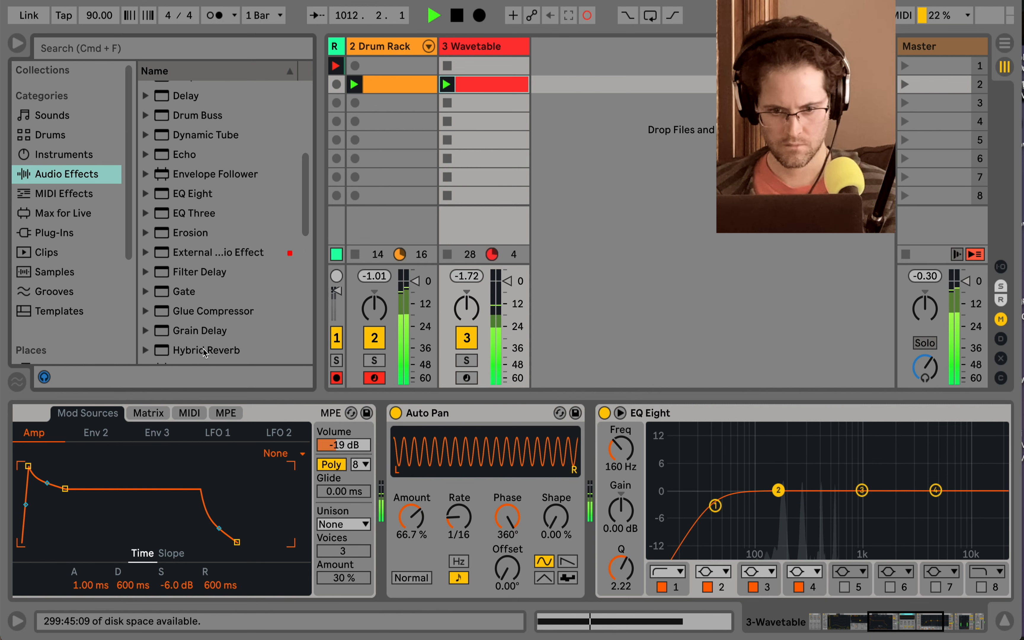
drag(203, 350, 568, 425)
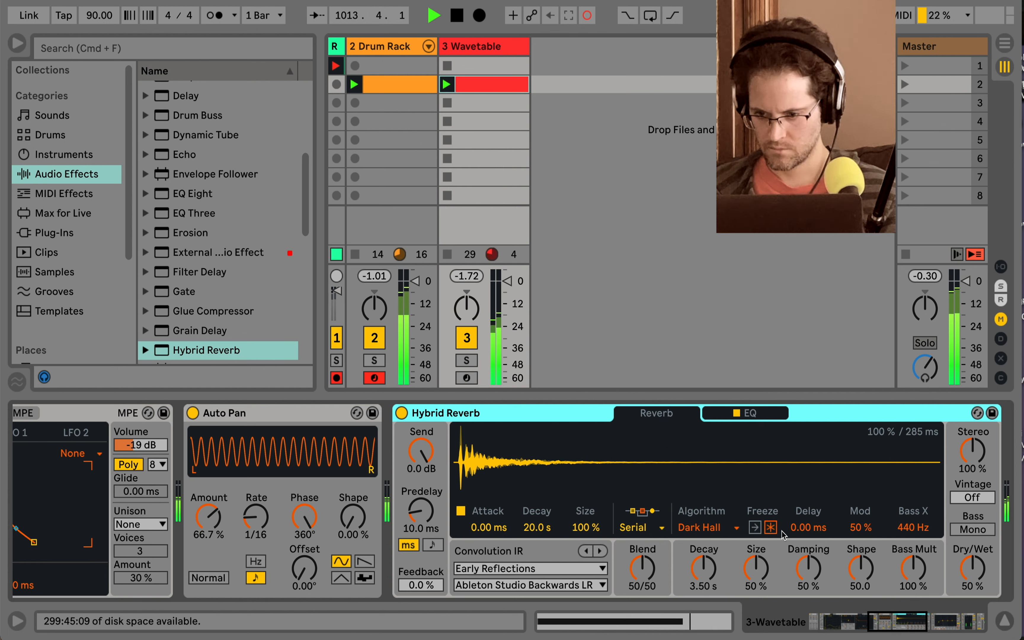
drag(696, 564, 697, 566)
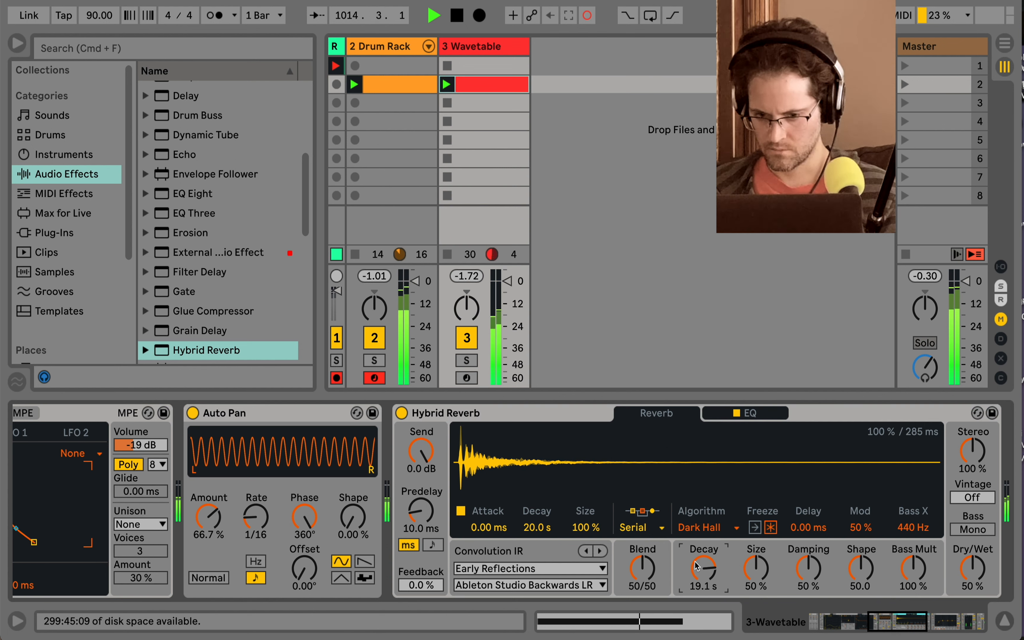
click(583, 569)
click(553, 537)
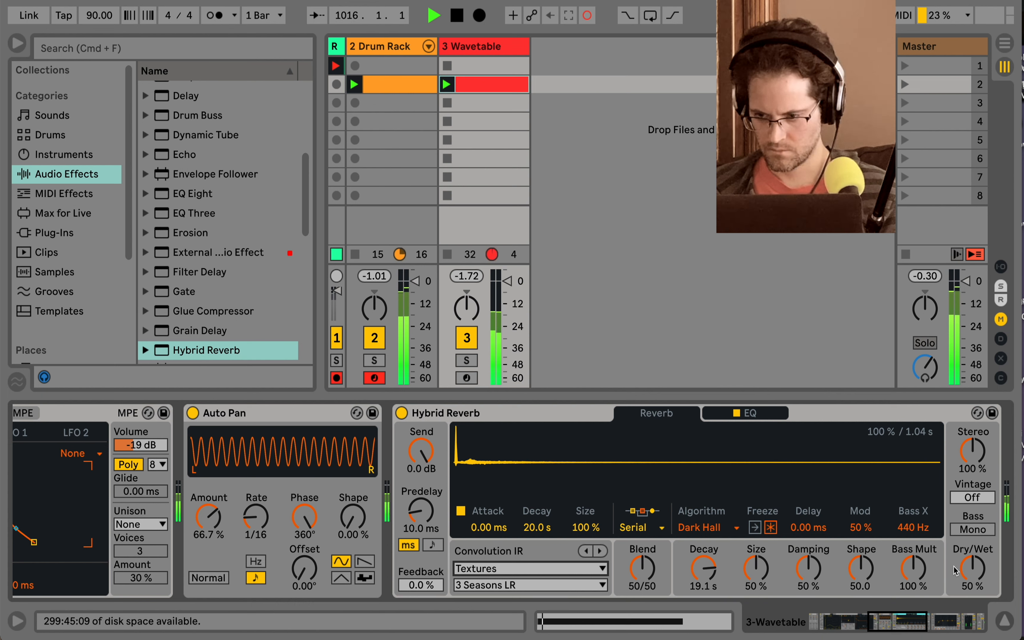
drag(971, 572, 971, 576)
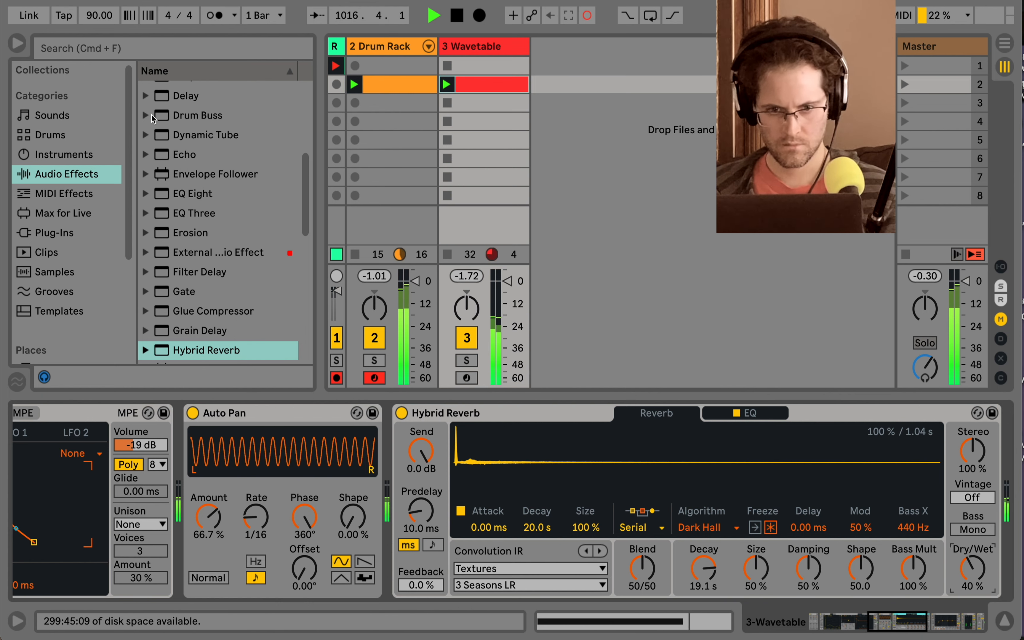
Insert a Delay between Auto Pan and Hybrid Reverb and narrow its filter width to 5.09.
scroll(221, 188, up, 5)
scroll(193, 247, down, 1)
drag(190, 301, 368, 449)
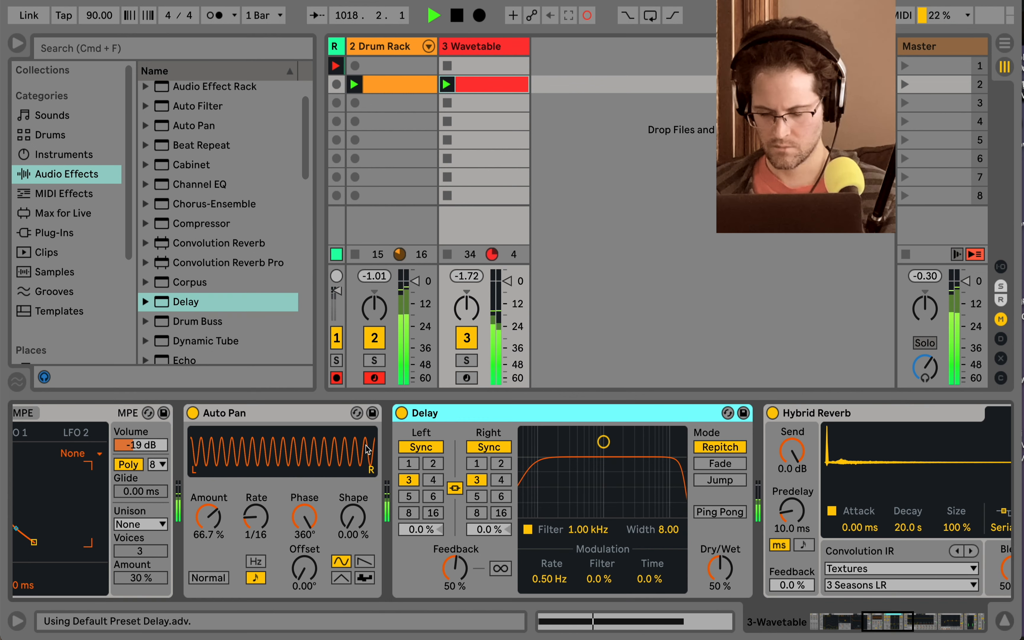
drag(603, 449, 602, 477)
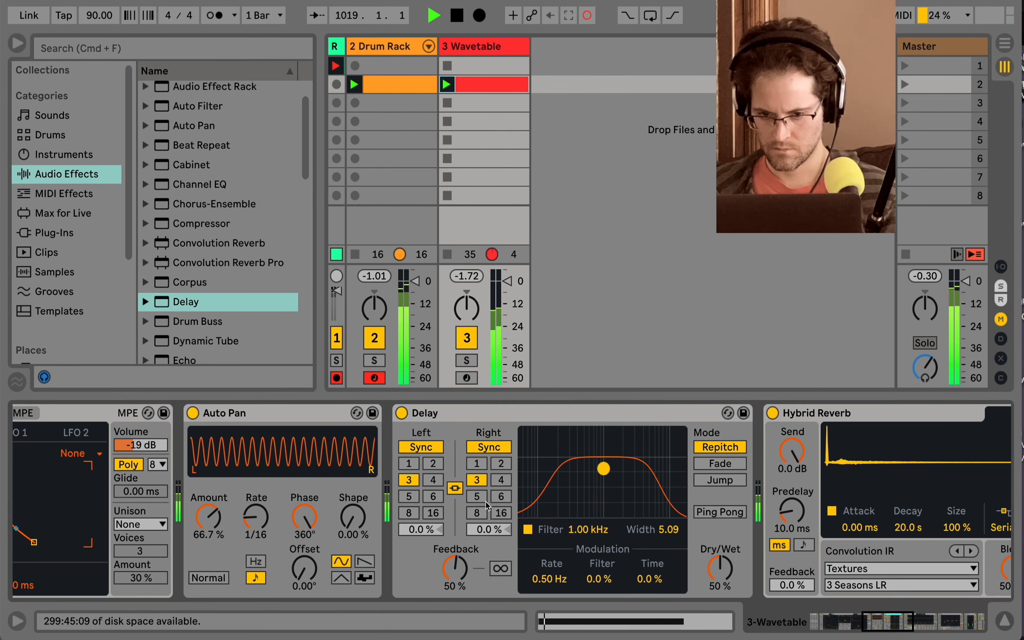
Unlink the Delay's channels and set the right time to 2, Feedback to 66%, filter modulation to 7.8% and time modulation to 4.7%.
click(461, 491)
click(499, 465)
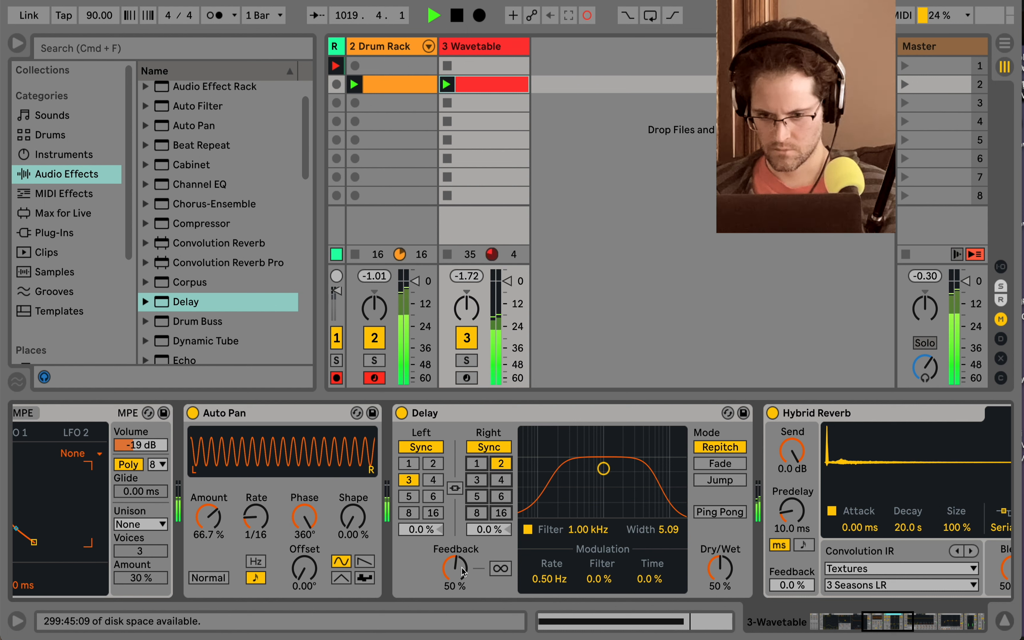
drag(463, 572, 464, 559)
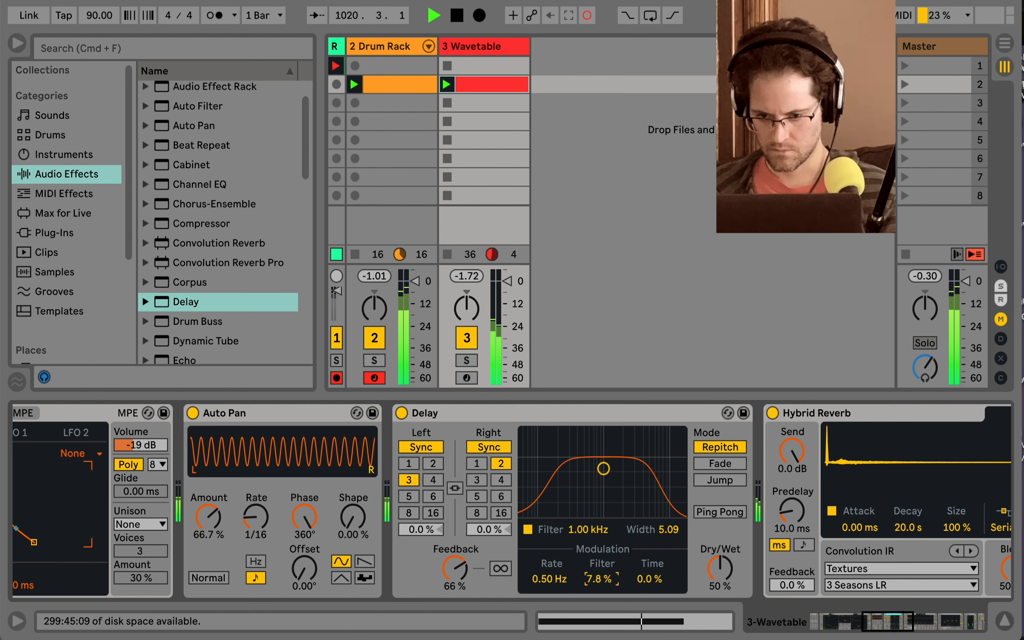
drag(652, 579, 652, 573)
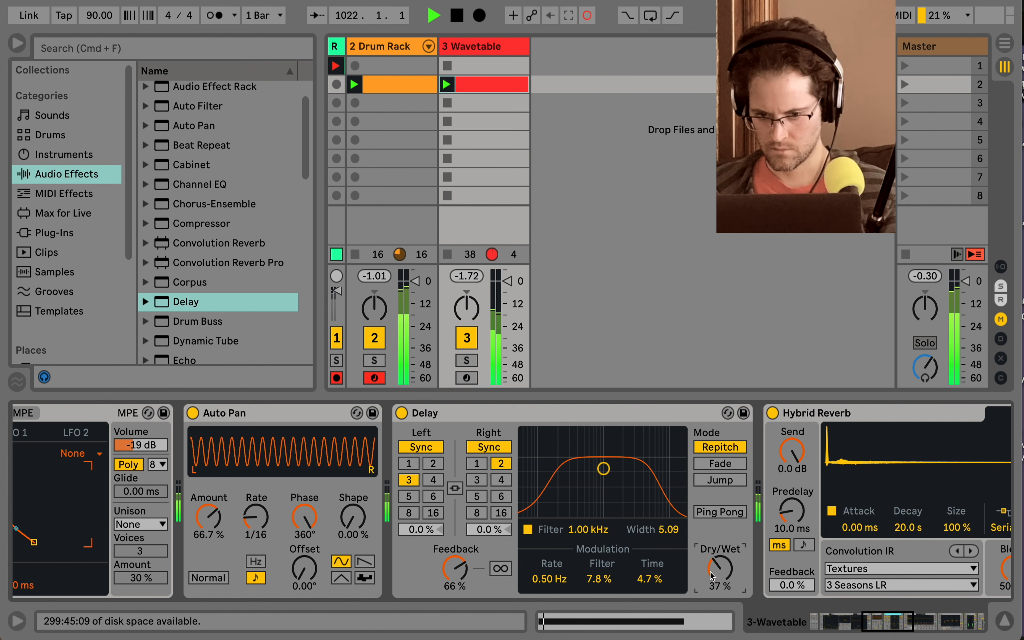
Briefly freeze and unfreeze the Delay's repeats, and raise its Feedback to 88%.
click(499, 570)
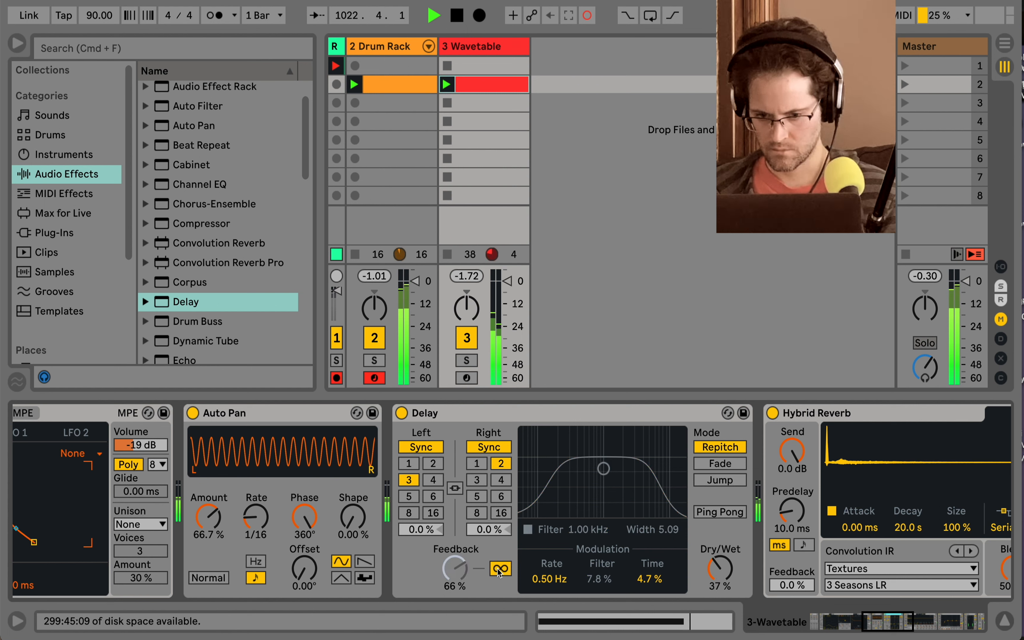
click(498, 569)
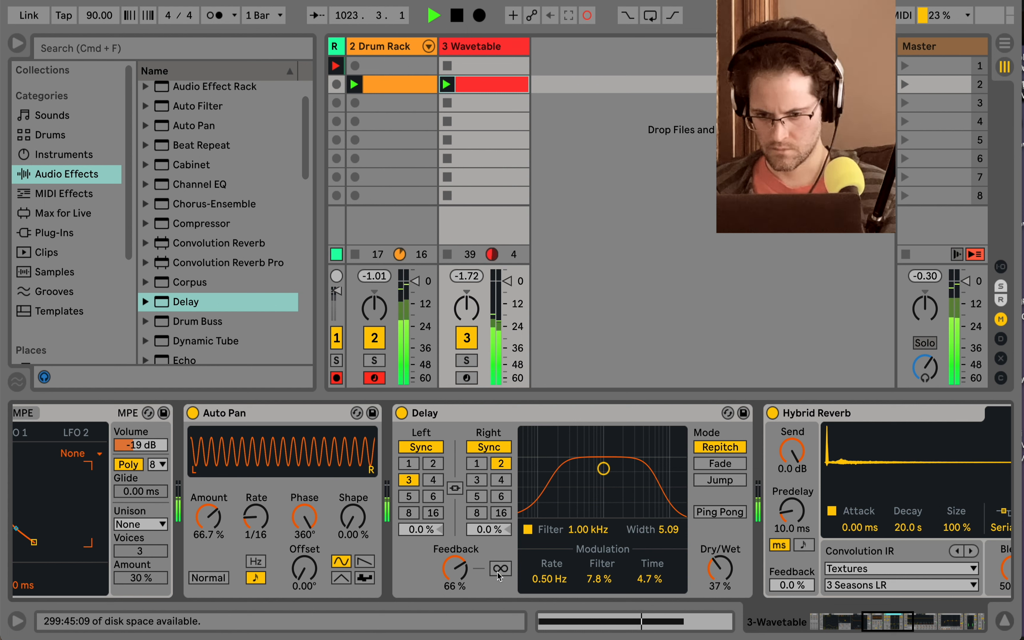
drag(465, 574, 464, 562)
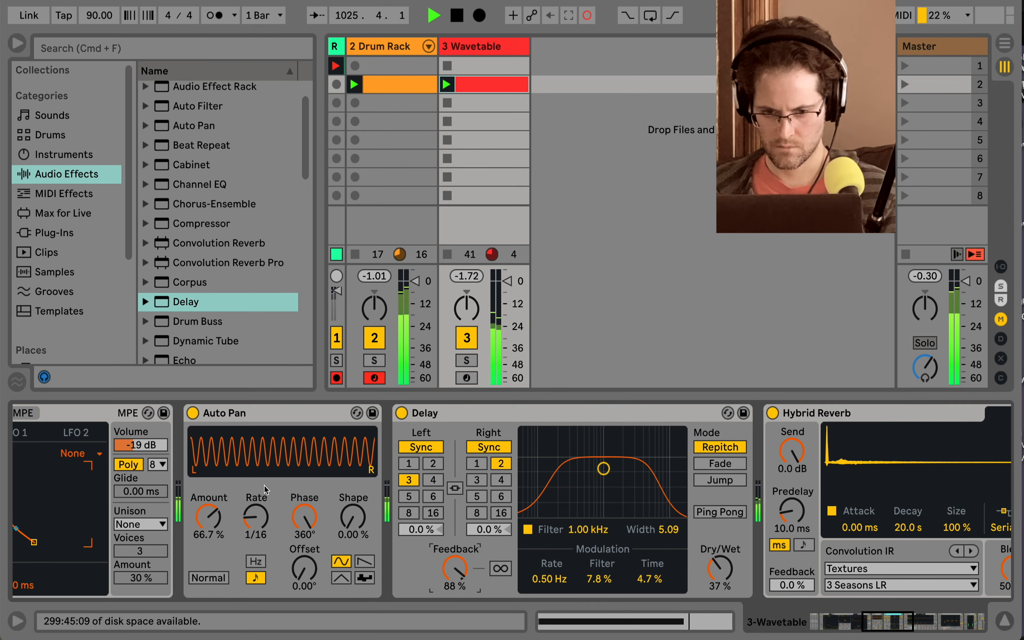
Set Wavetable's oscillator 1 wavetable position to 49% and LFO 1's Rate to 0.06 Hz.
scroll(263, 485, left, 10)
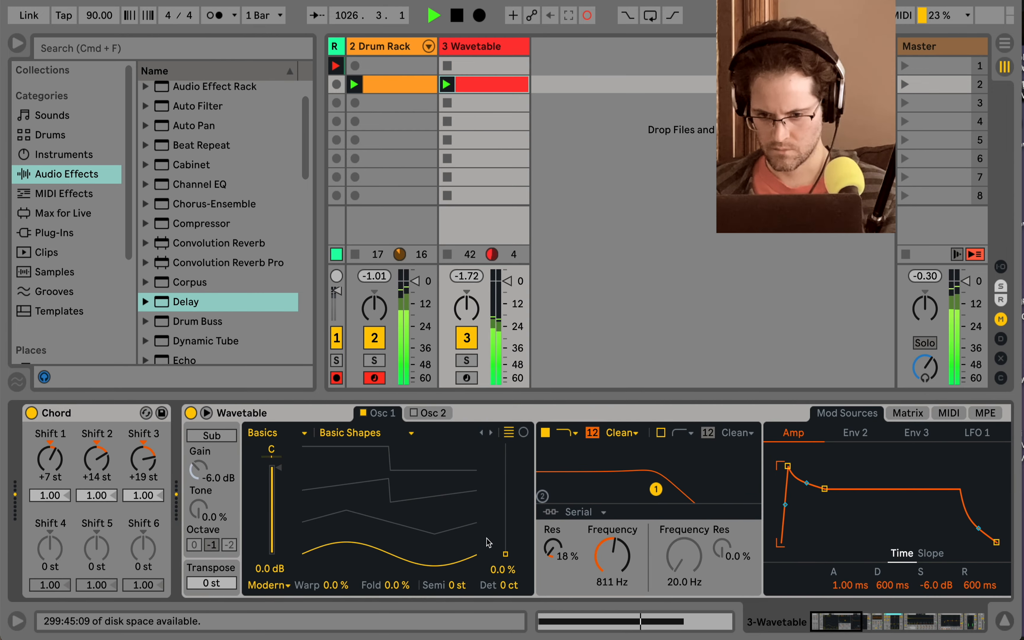
drag(505, 553, 505, 500)
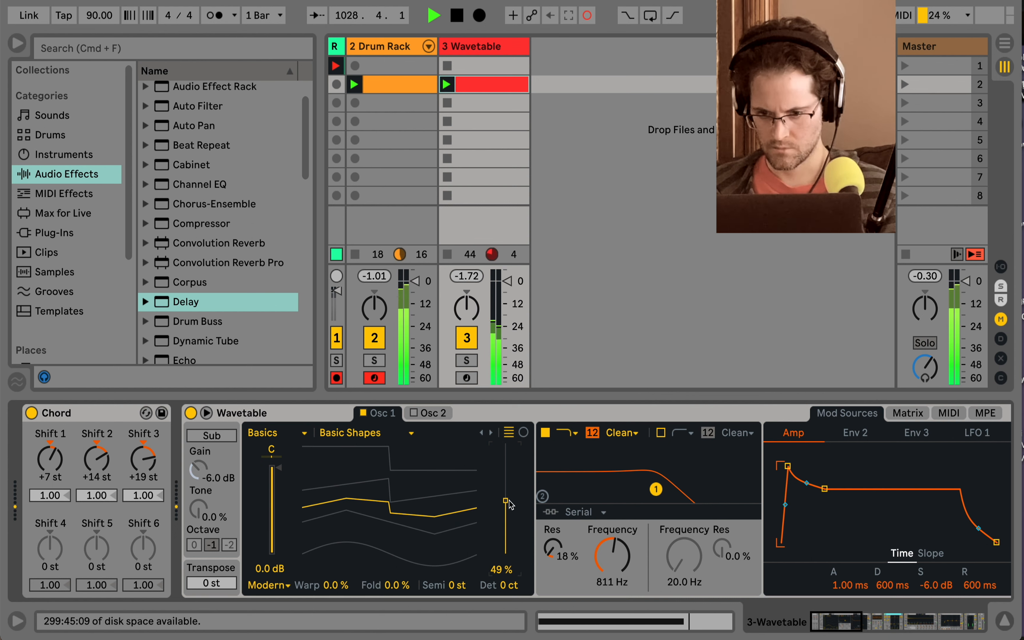
scroll(562, 503, right, 5)
click(784, 435)
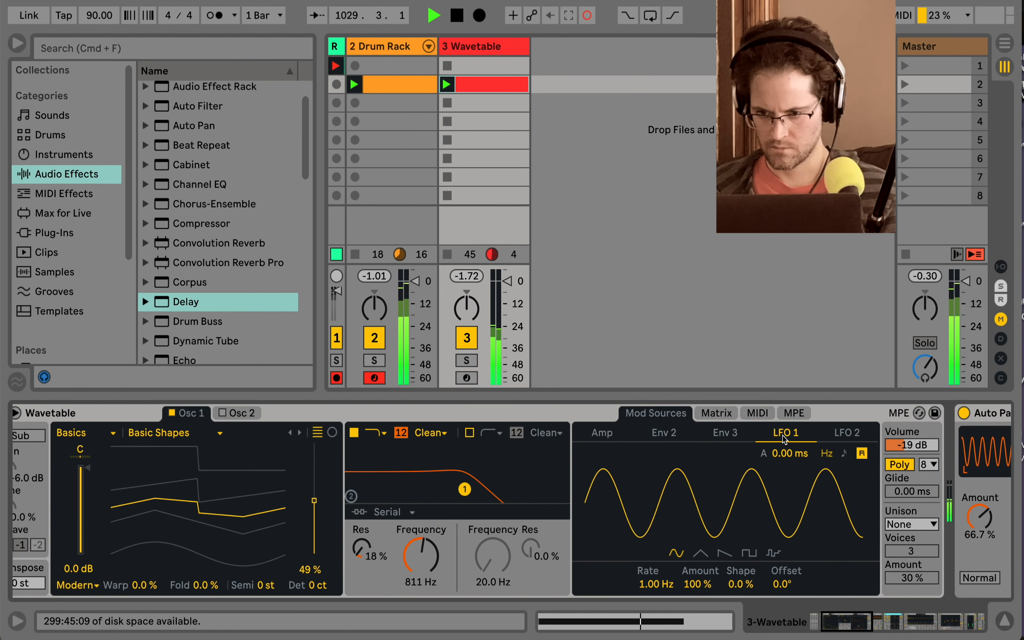
mouse_move(680, 587)
mouse_down()
mouse_move(679, 552)
mouse_move(680, 605)
mouse_up()
Modulate Osc 1 Pos from LFO 1 by 14 in the modulation matrix and turn off LFO 1's retrigger.
click(733, 406)
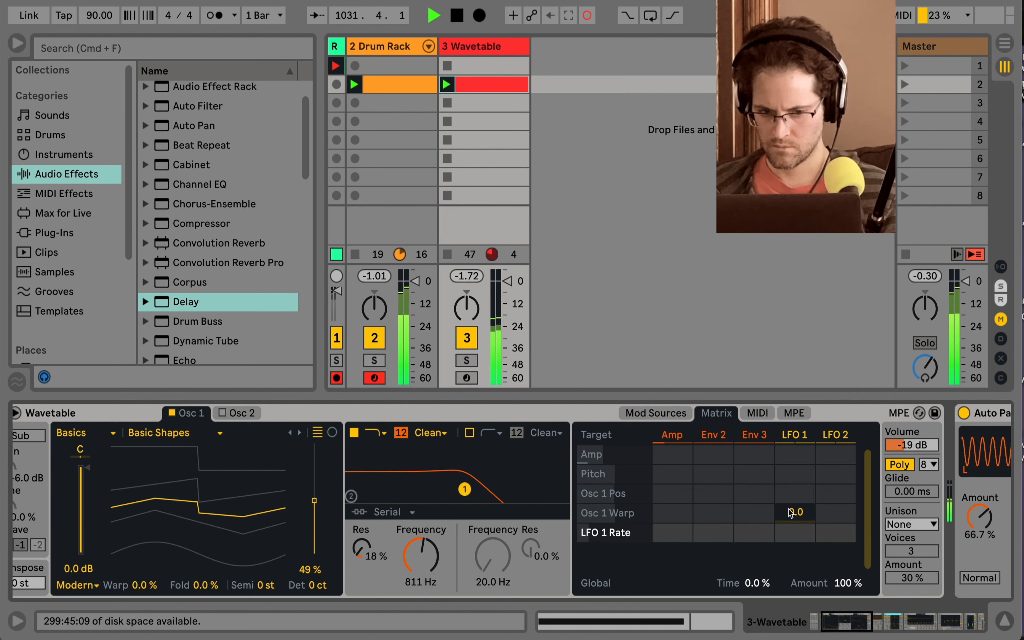
drag(794, 493, 794, 487)
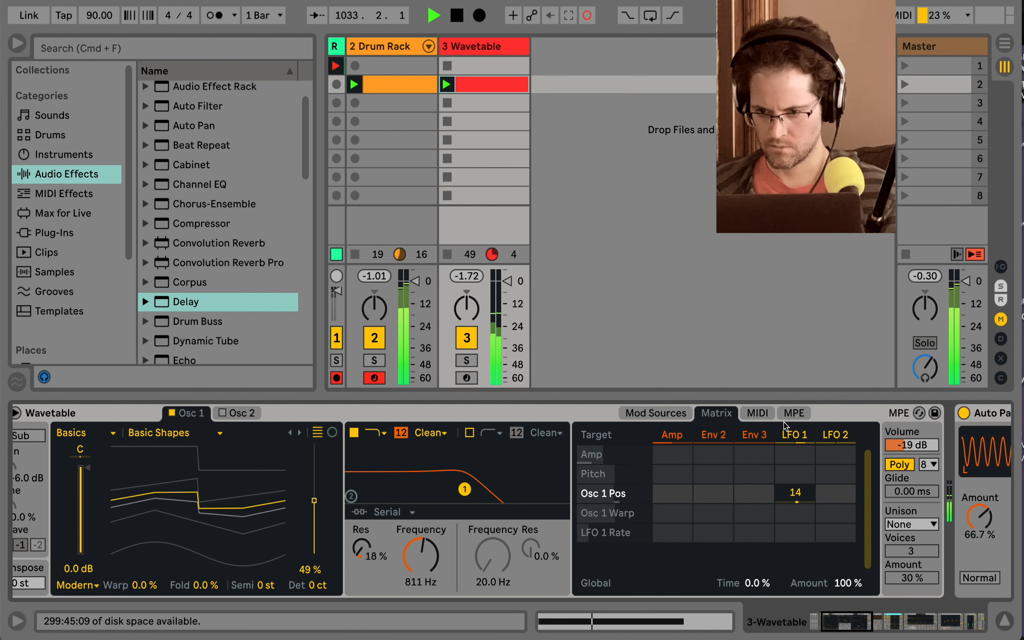
click(791, 433)
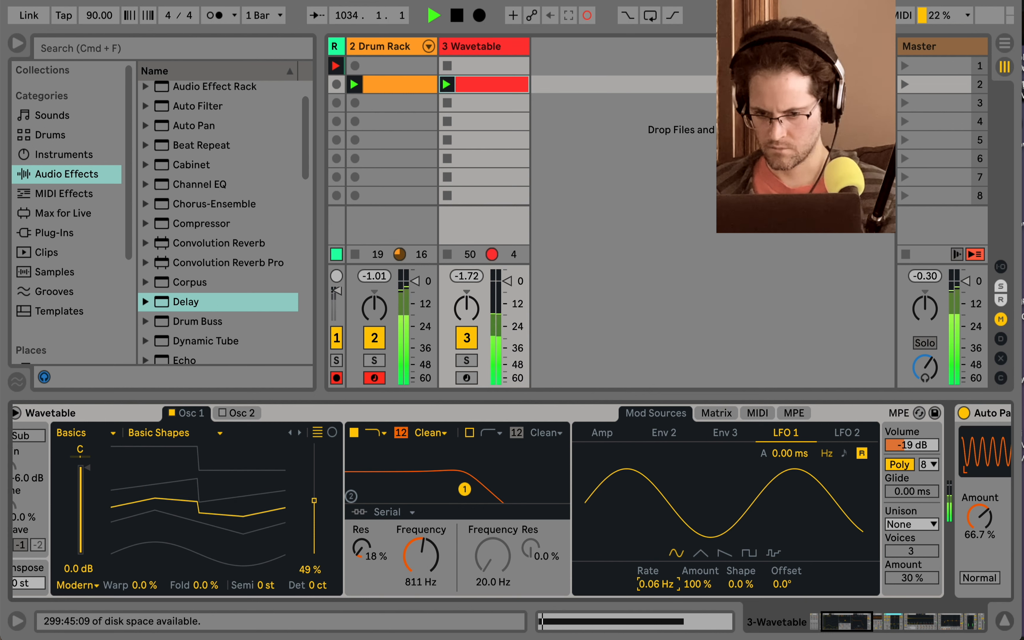
click(861, 453)
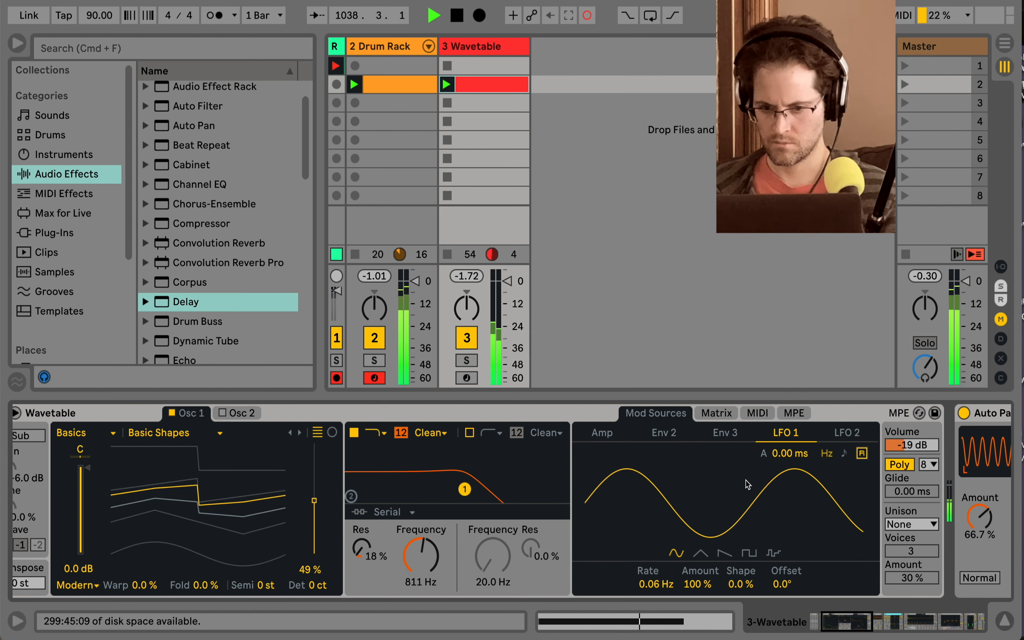
Switch Wavetable's first filter to the MS2 circuit with 2.25 dB of Drive.
click(430, 433)
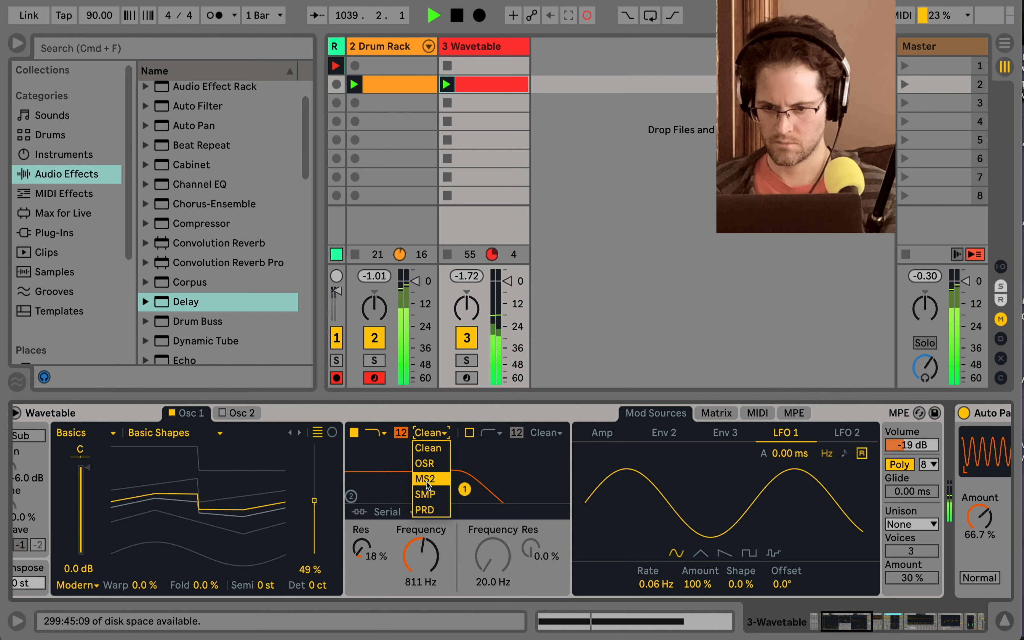
click(427, 474)
drag(364, 583, 363, 560)
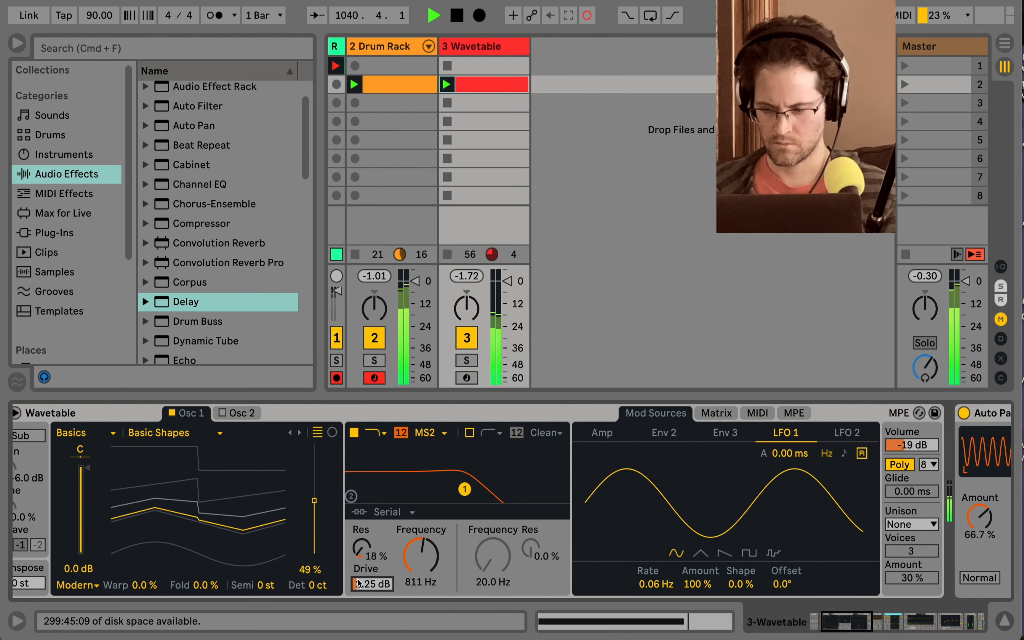
Try a left Delay time of 1 while muting and unmuting the drum track, and restore it to 3.
scroll(462, 498, right, 10)
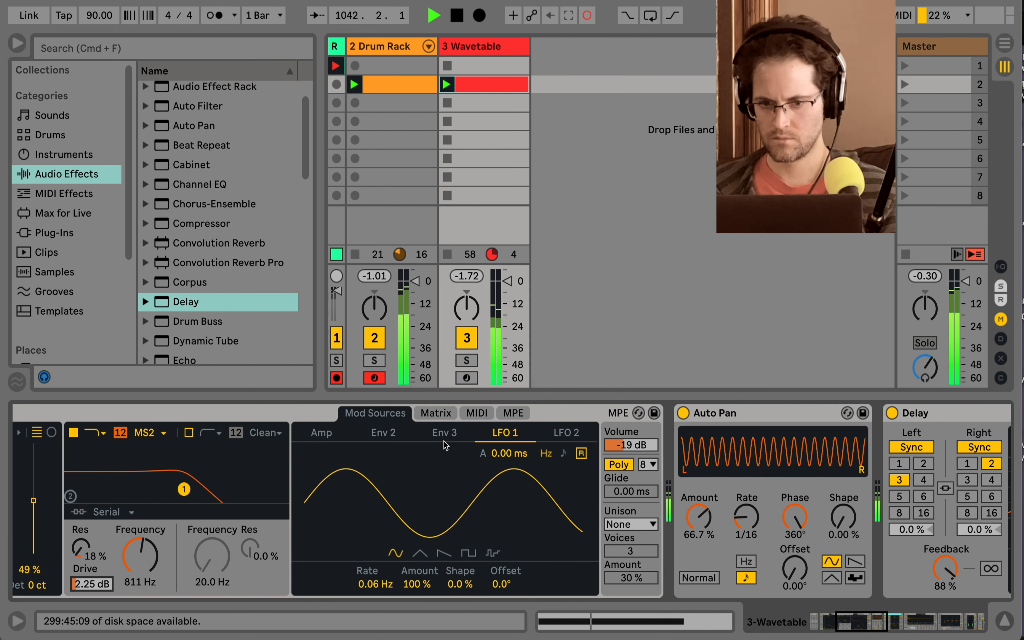
click(377, 344)
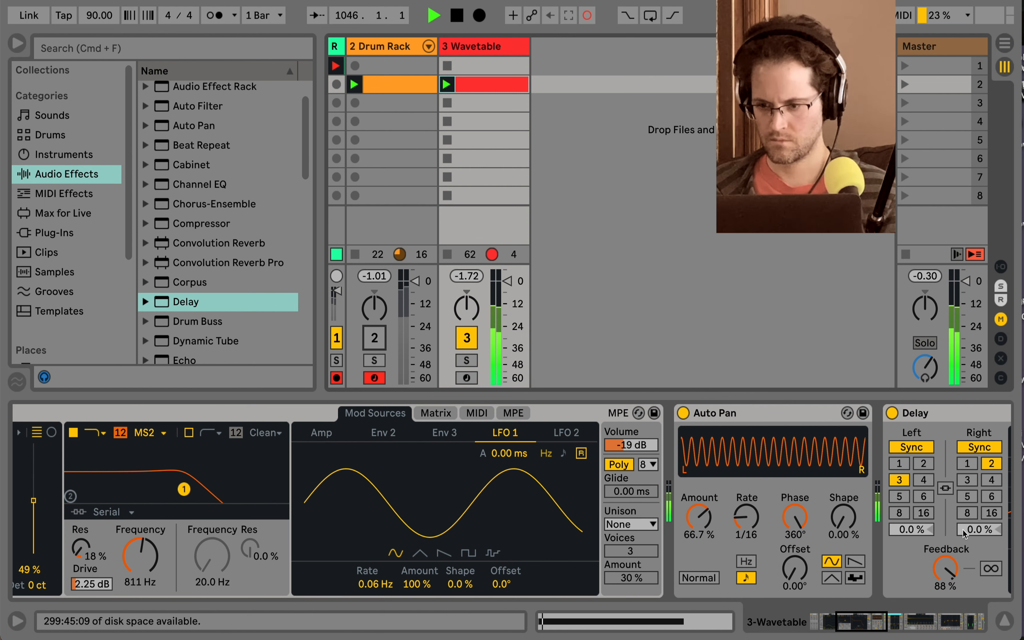
click(905, 464)
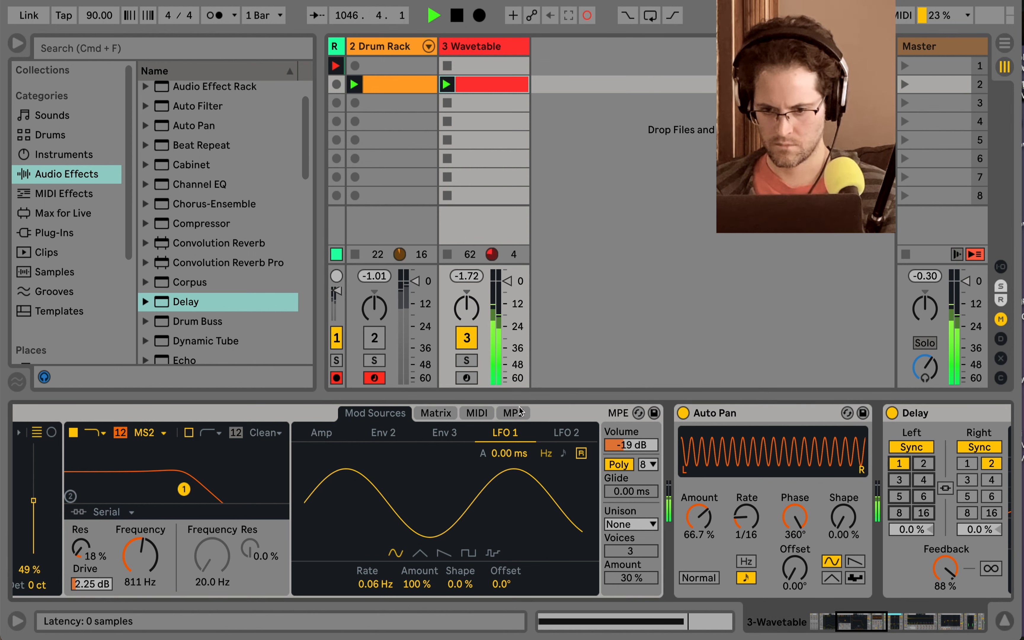
click(373, 338)
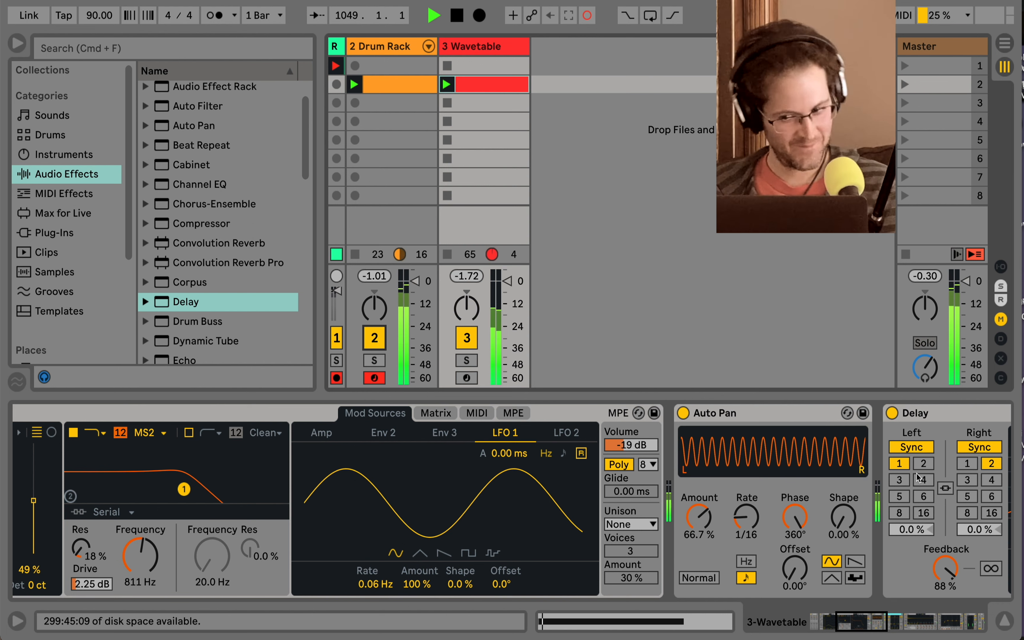
click(906, 480)
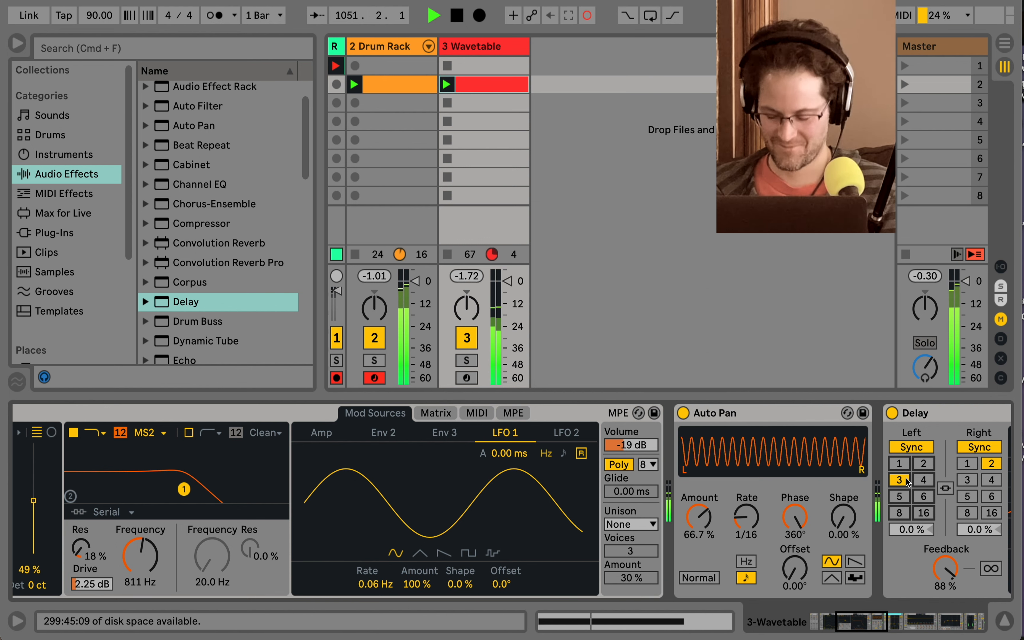
Set the Delay's Feedback to 95%, modulation Rate to 0.27 Hz and Dry/Wet to 47%.
scroll(802, 536, right, 10)
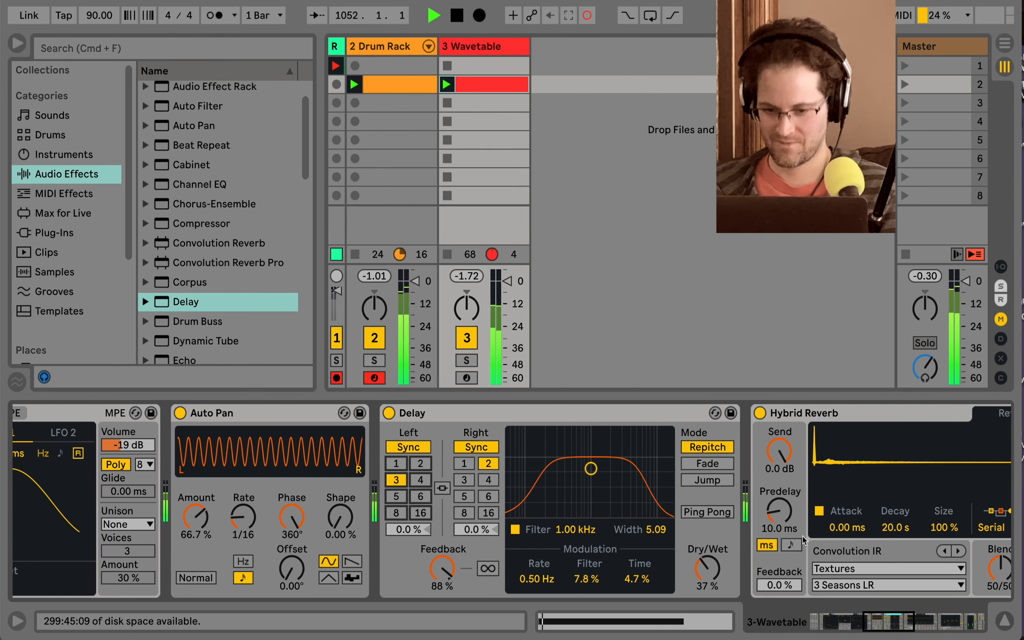
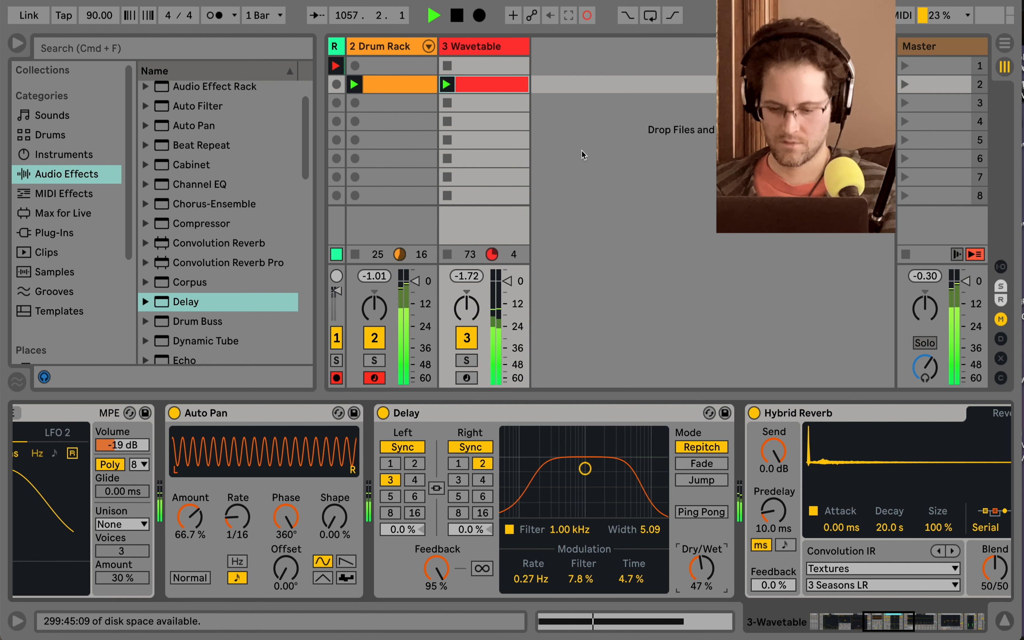
Add an audio track with Resampling as its input, arm it, and record a new clip in scene 2 with its waveform open.
key(super+t)
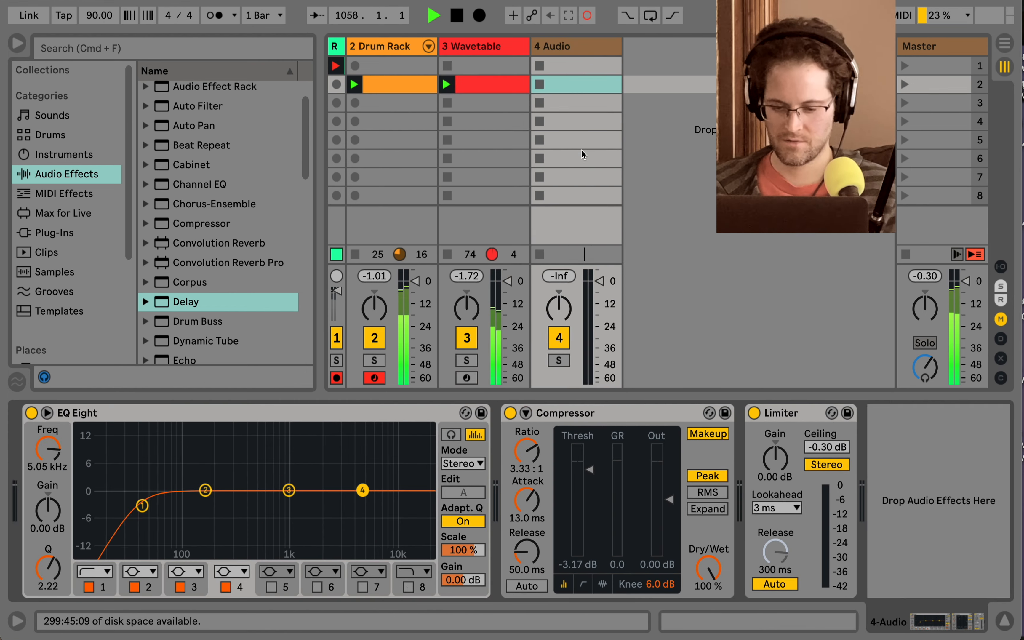
key(super+alt+i)
click(584, 168)
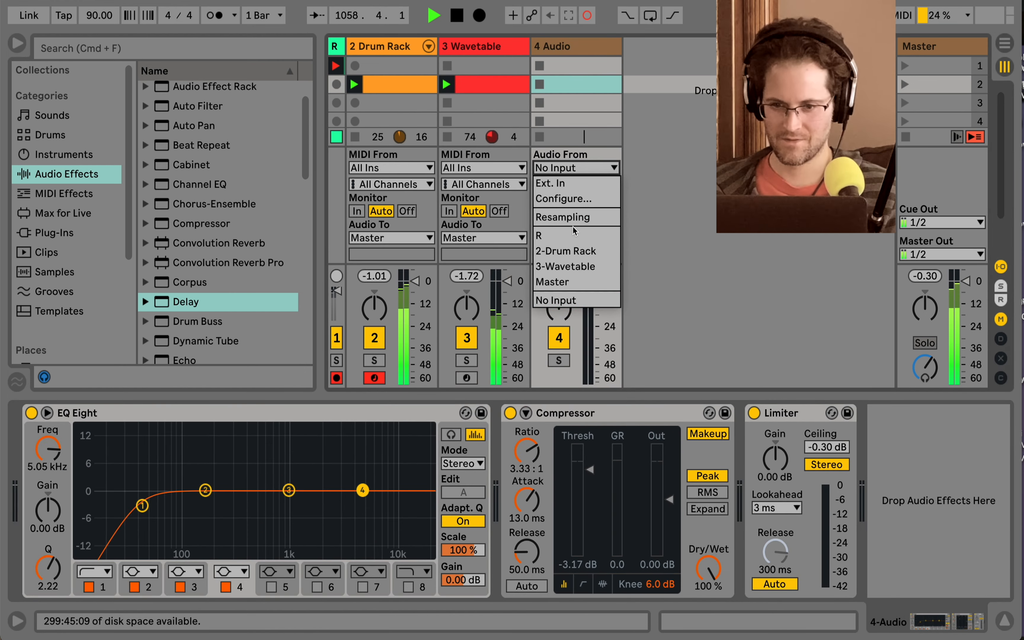
click(578, 217)
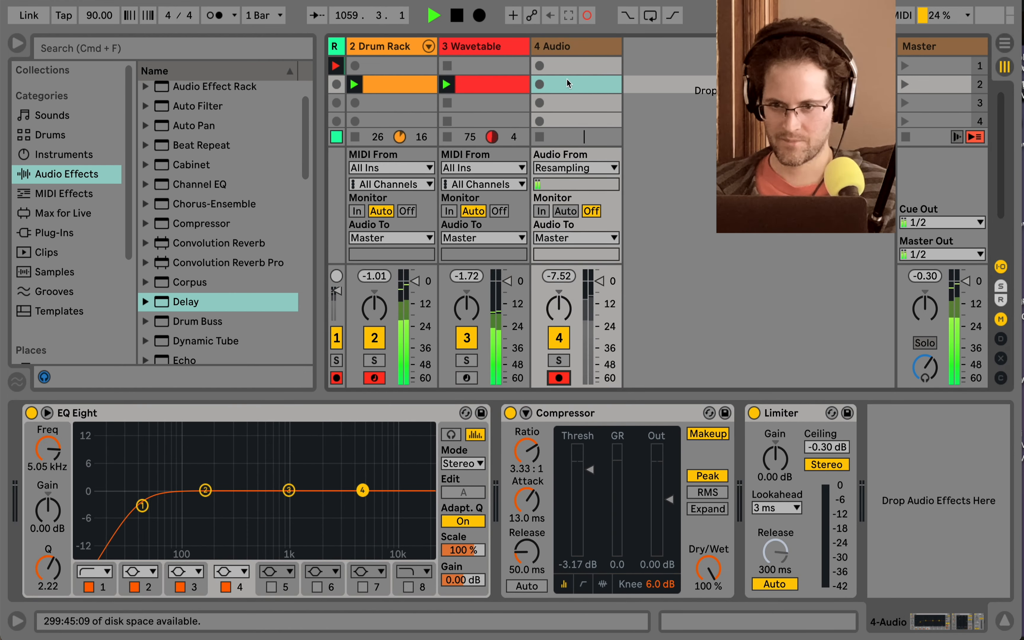
click(538, 87)
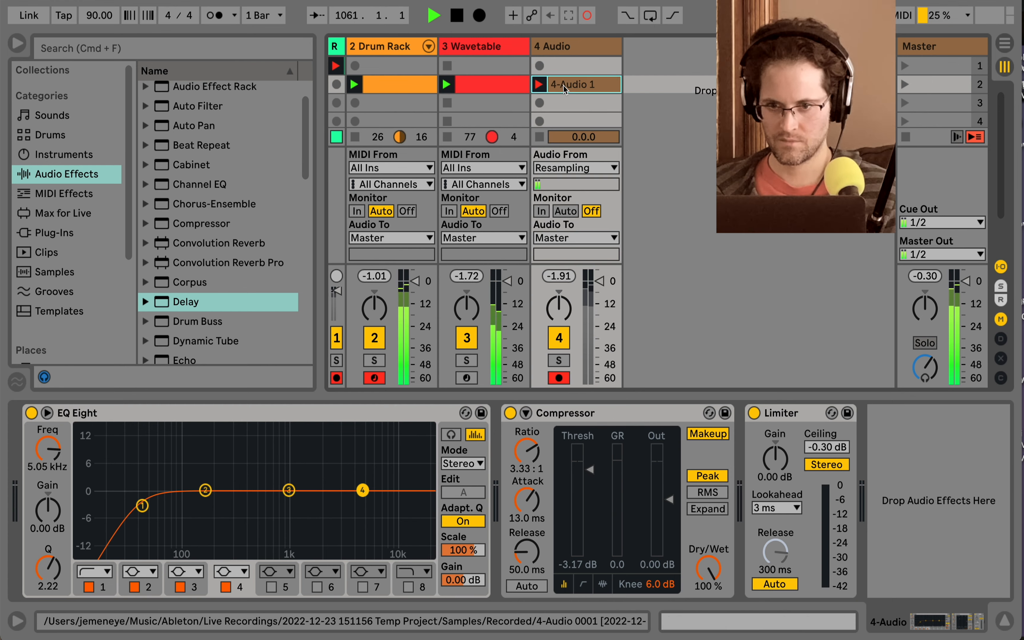
double_click(564, 86)
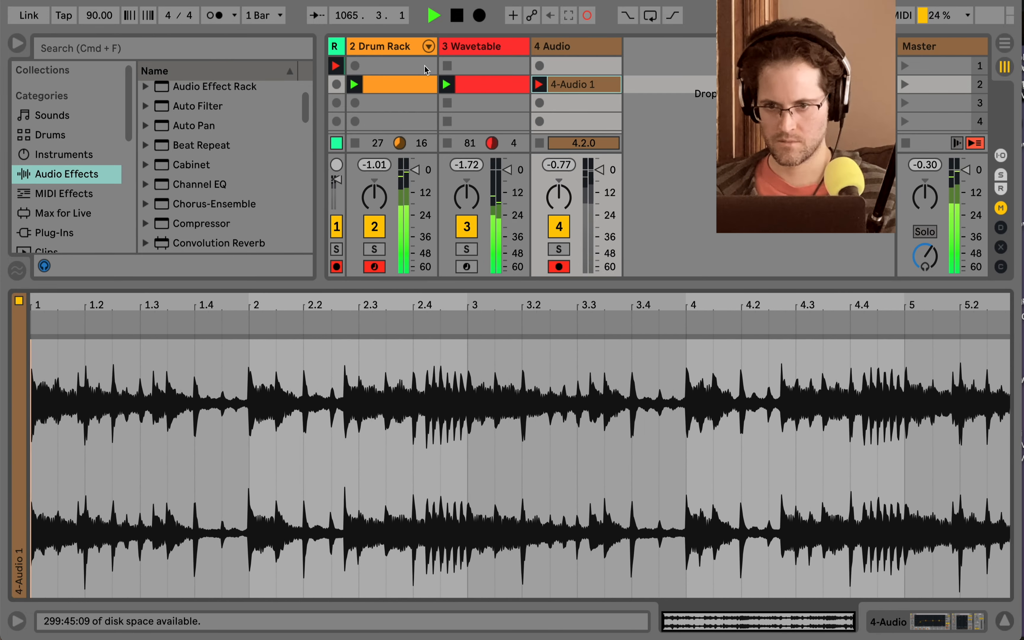
While the resampling records, switch the Wavetable track's right Delay time to 4 and back to 2.
click(443, 80)
click(482, 48)
key(super+alt+i)
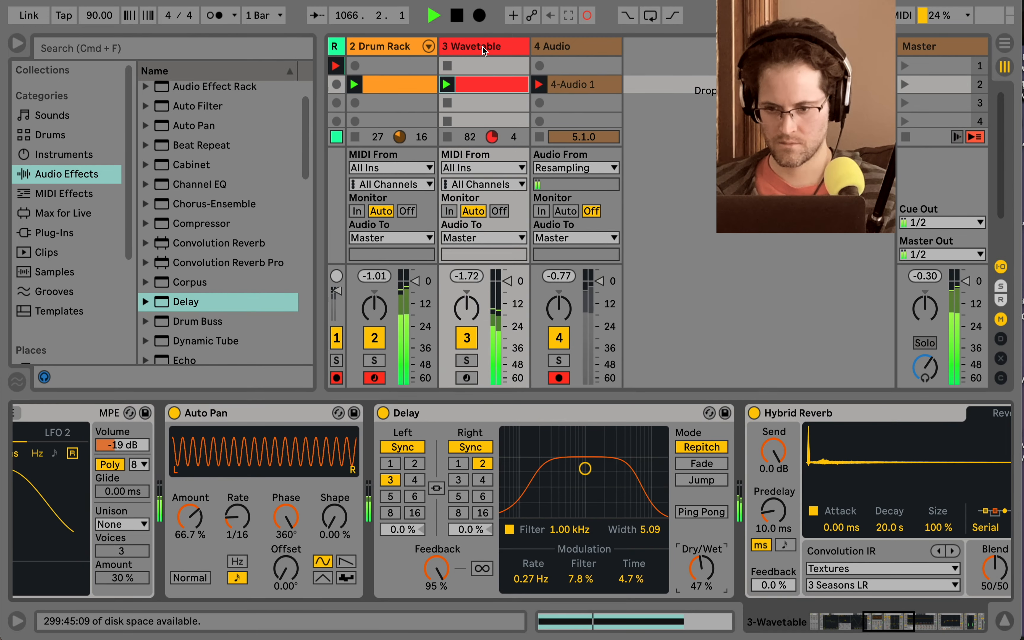
click(483, 480)
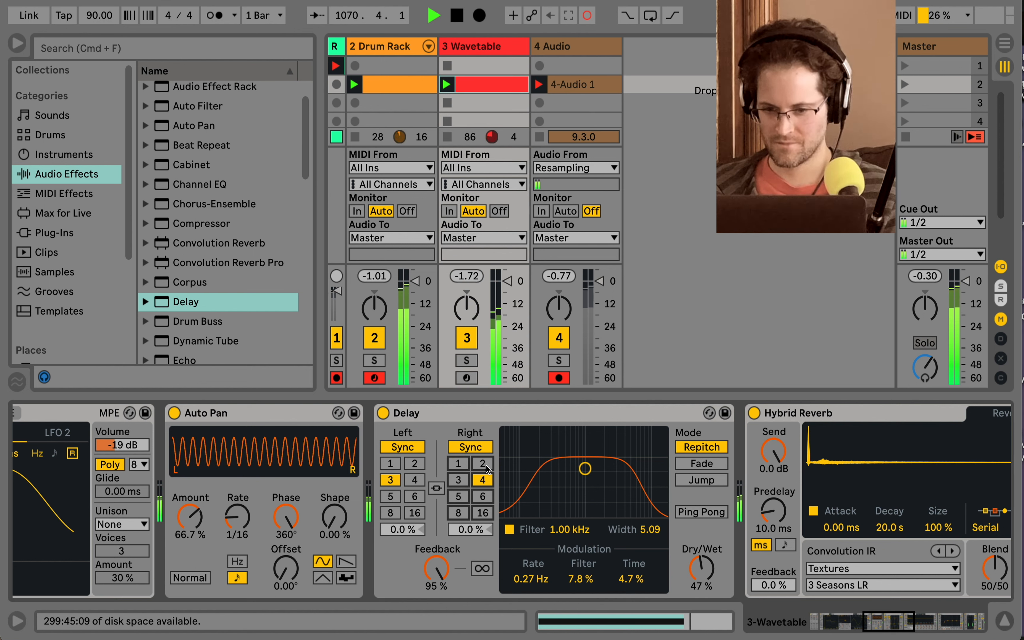
click(482, 464)
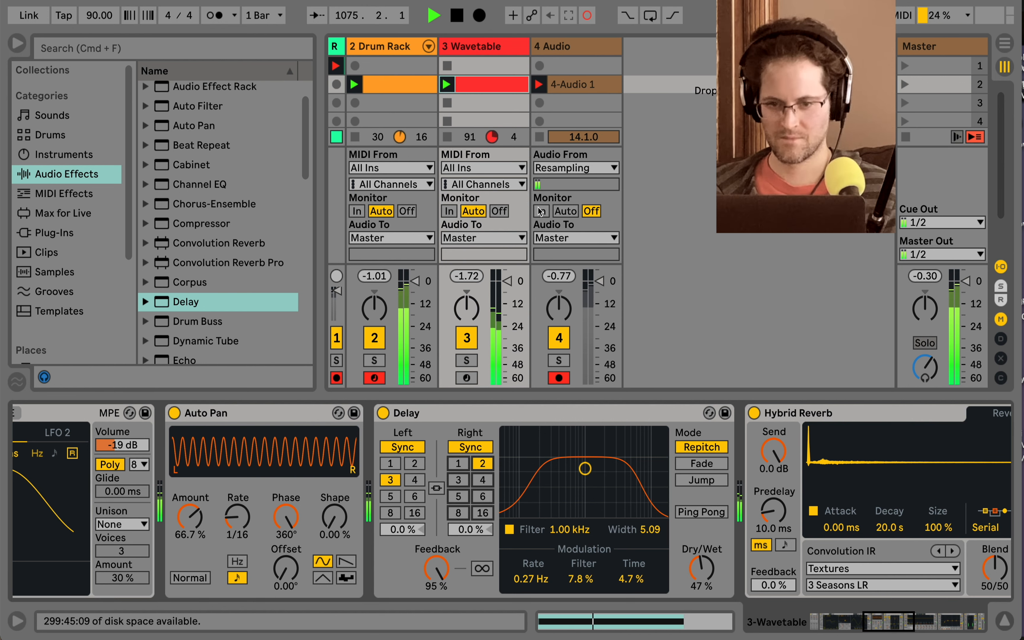
Stop the drum and Wavetable clips, let the effect tail ring out into the recorded clip, and end the recording.
click(356, 137)
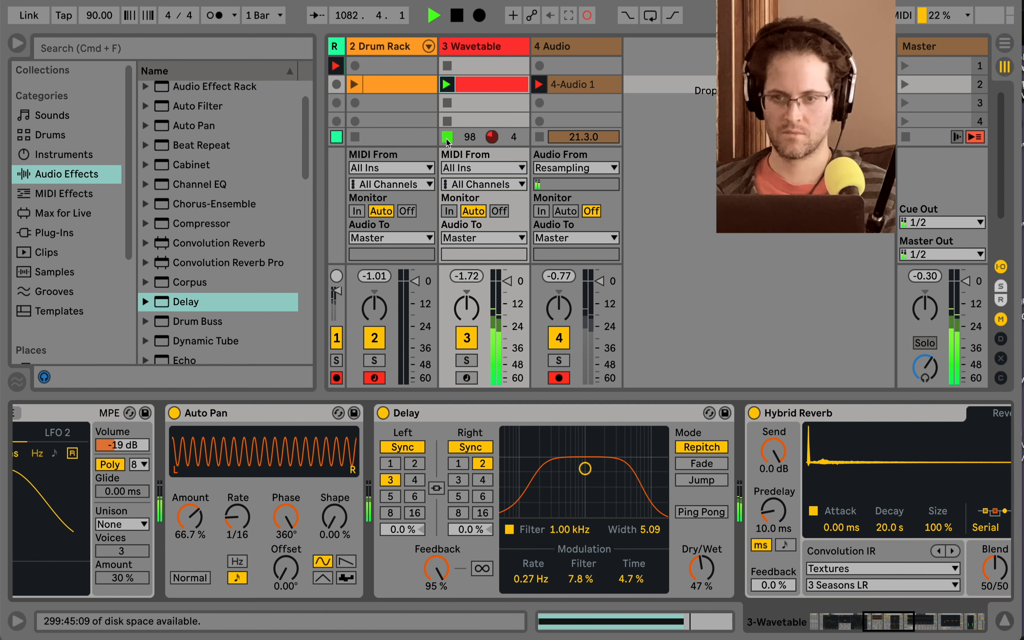
click(586, 88)
drag(453, 322, 452, 302)
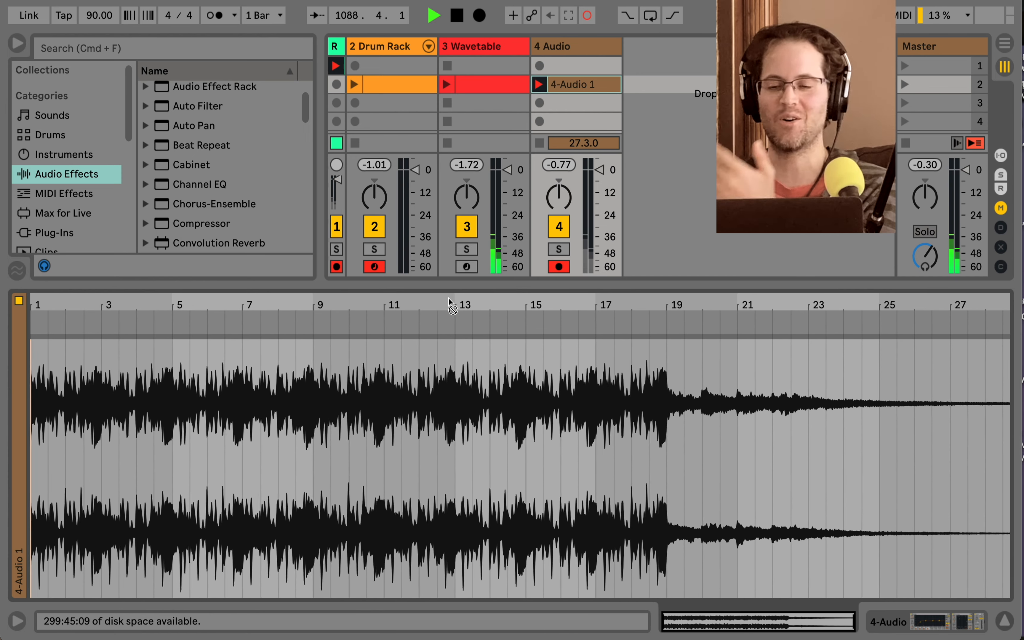
drag(452, 302, 452, 301)
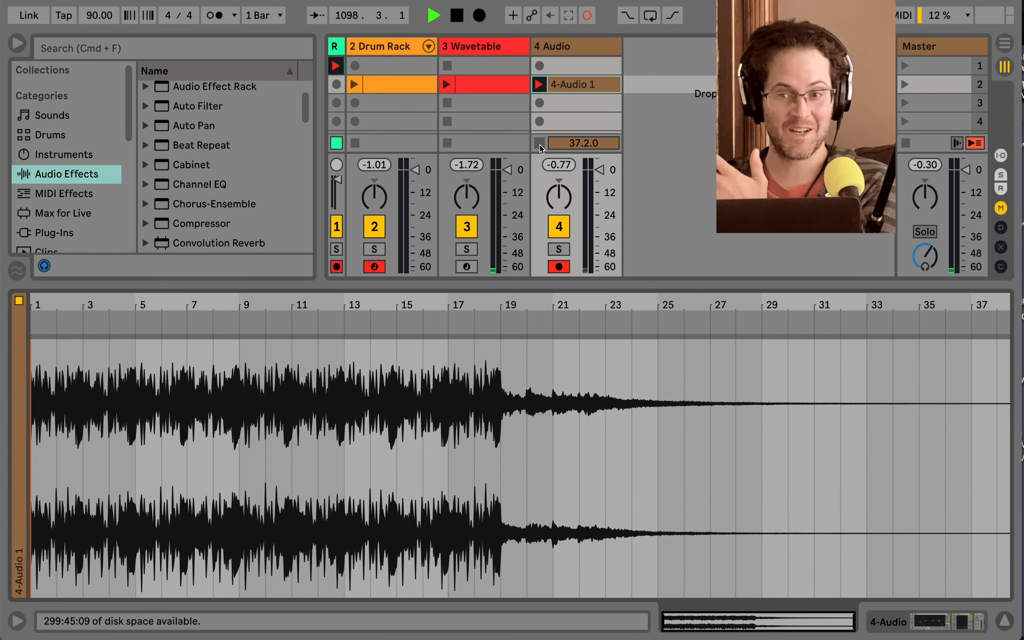
click(539, 144)
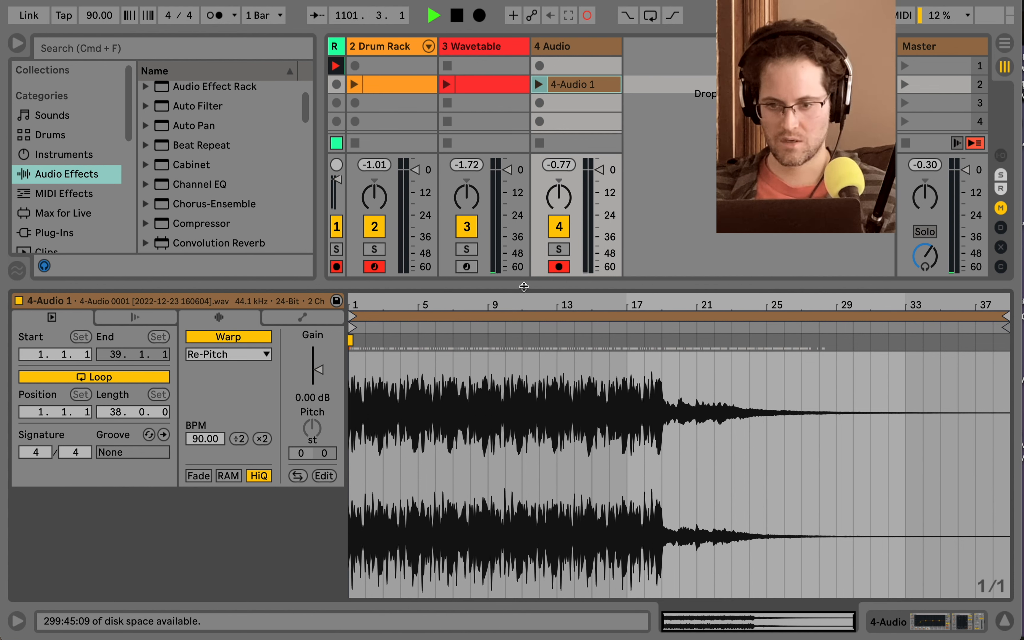
Set the audio track's monitoring to Auto and play back the resampled clip.
drag(523, 286, 523, 348)
key(super+alt+i)
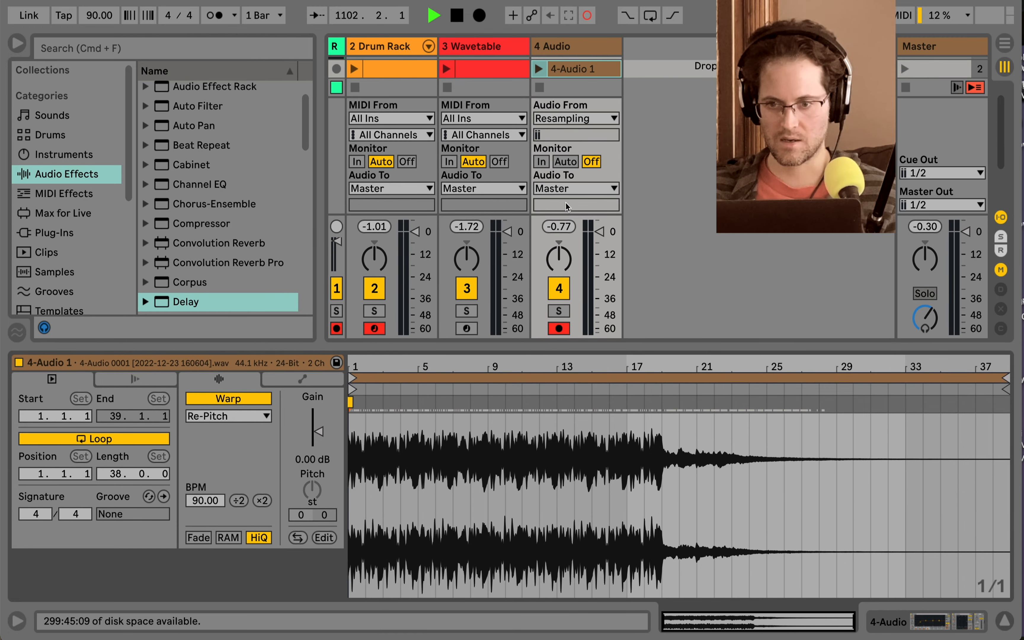
click(572, 163)
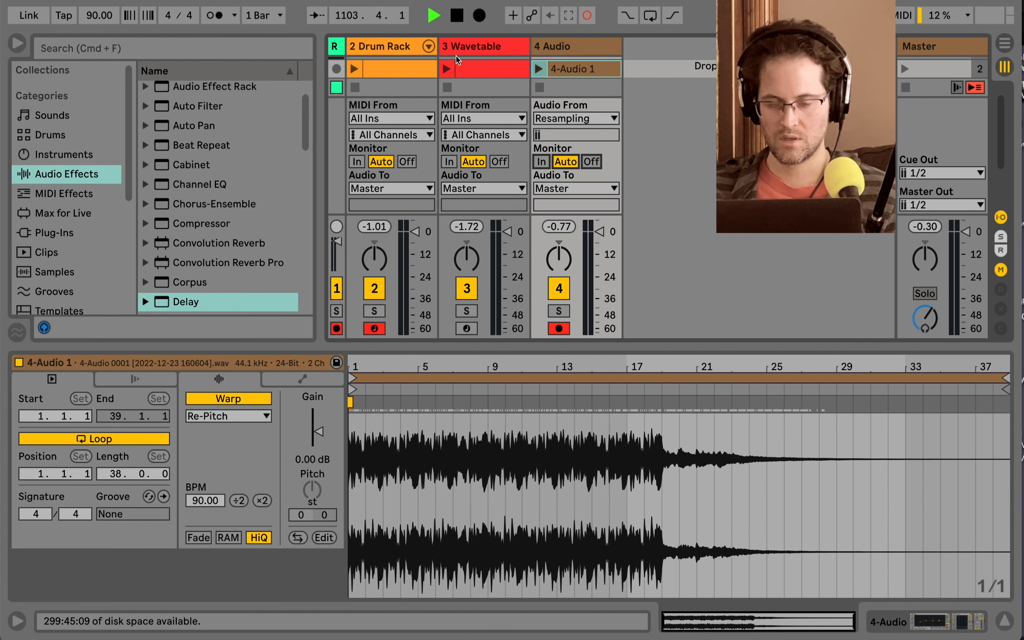
scroll(456, 59, down, 1)
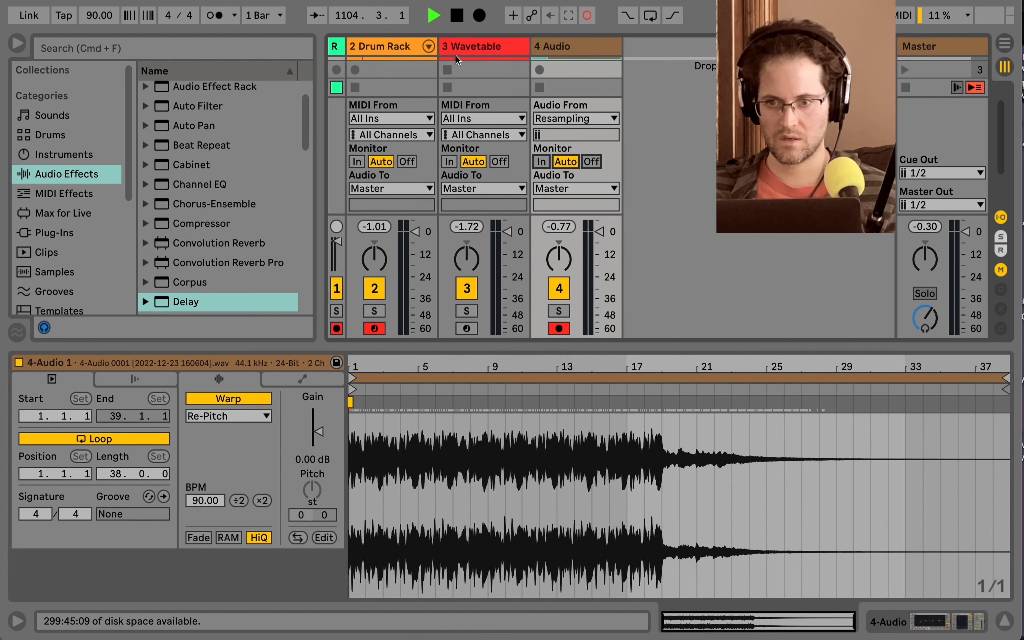
scroll(456, 56, up, 1)
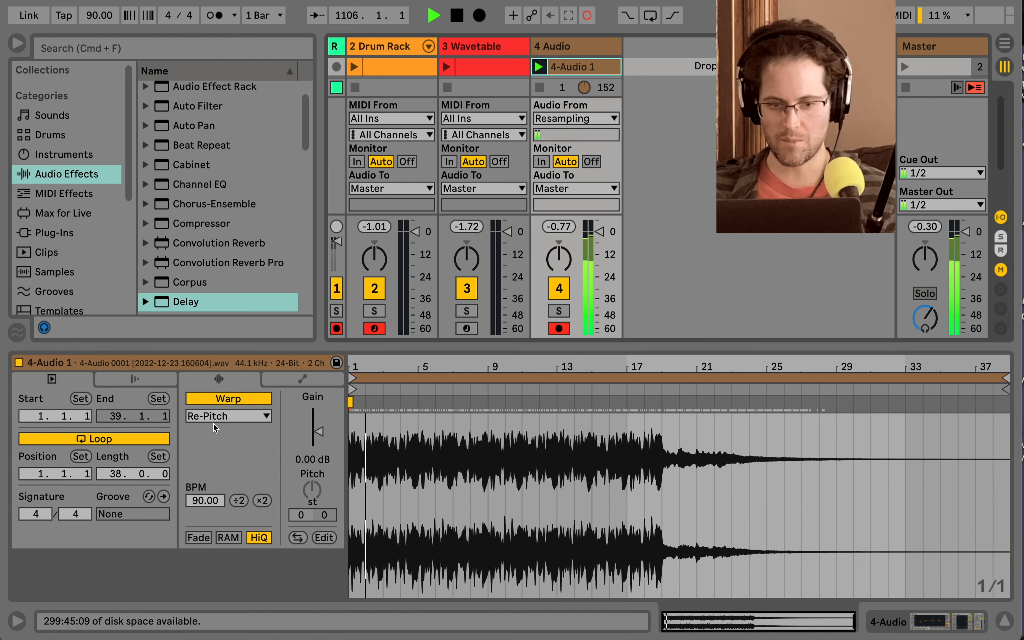
Slow the playing Re-Pitch clip by setting its segment BPM to 160.00, and hide the track input/output section.
drag(205, 502, 204, 502)
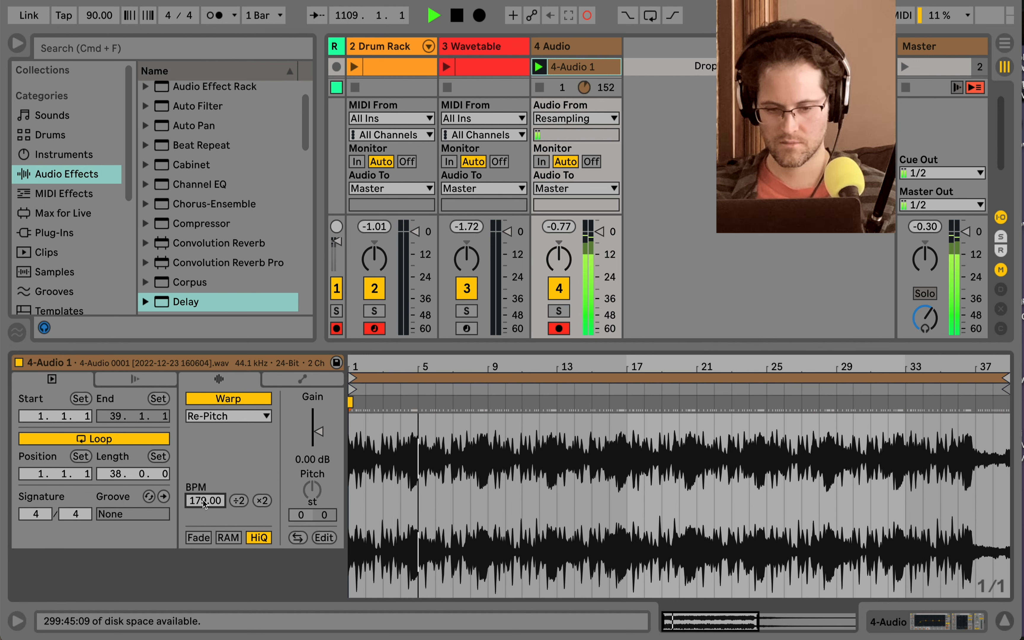
drag(204, 502, 204, 502)
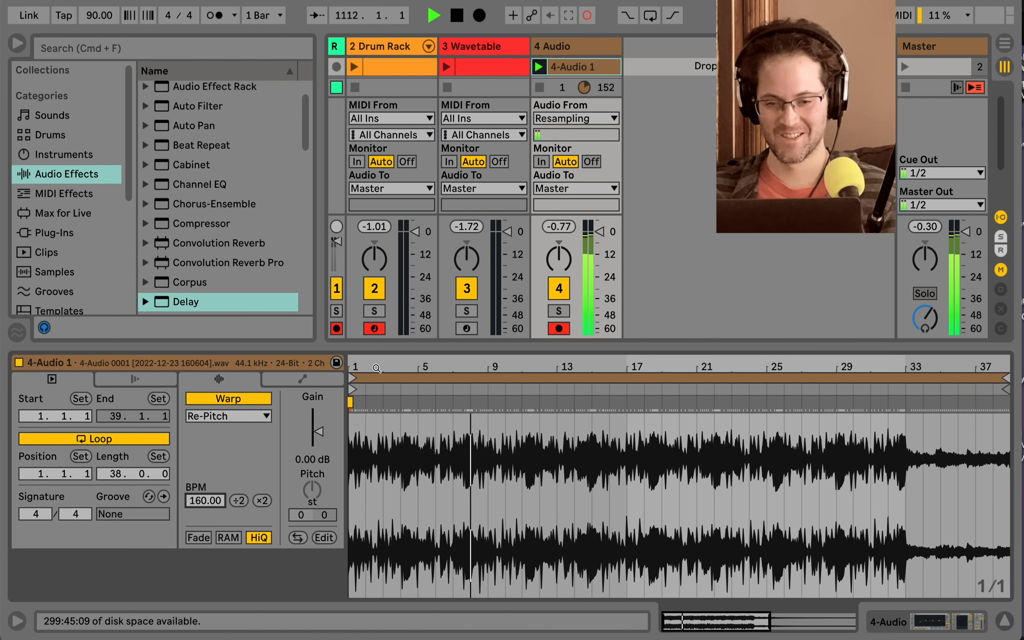
drag(377, 368, 371, 367)
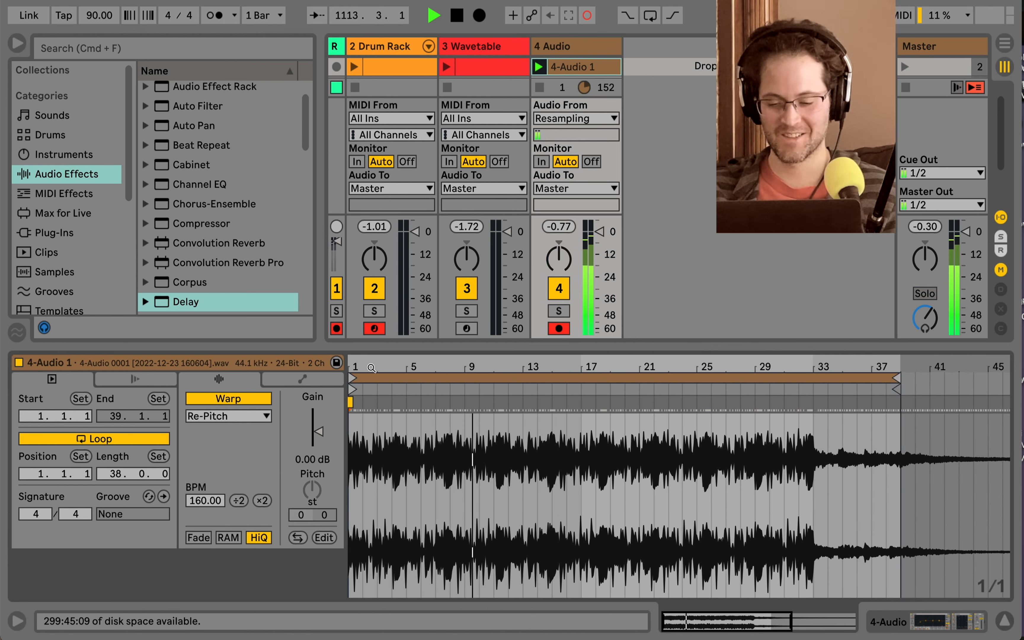
key(super+alt+i)
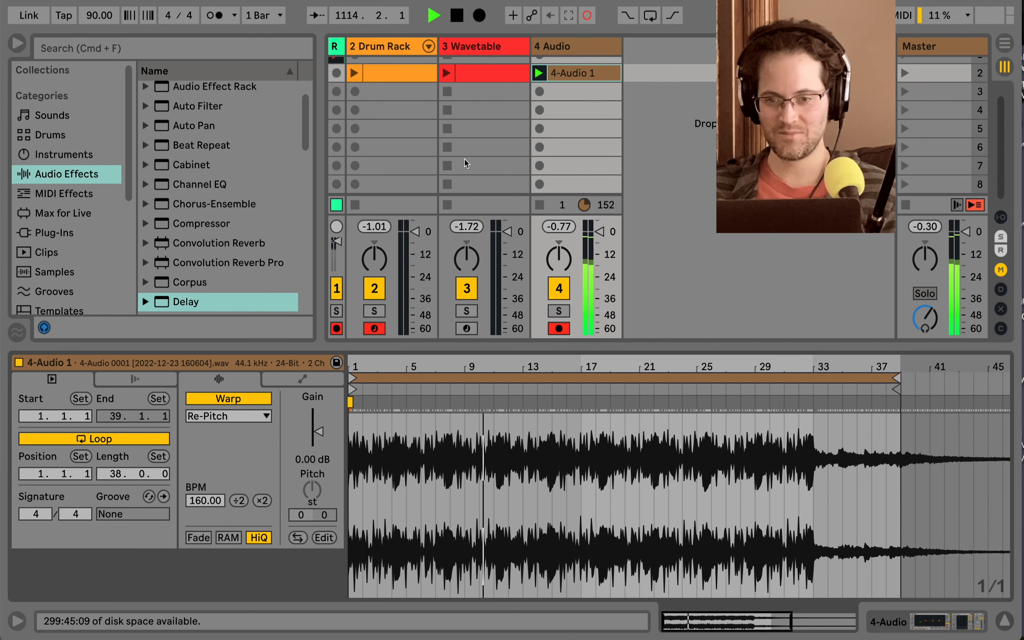
scroll(464, 159, up, 1)
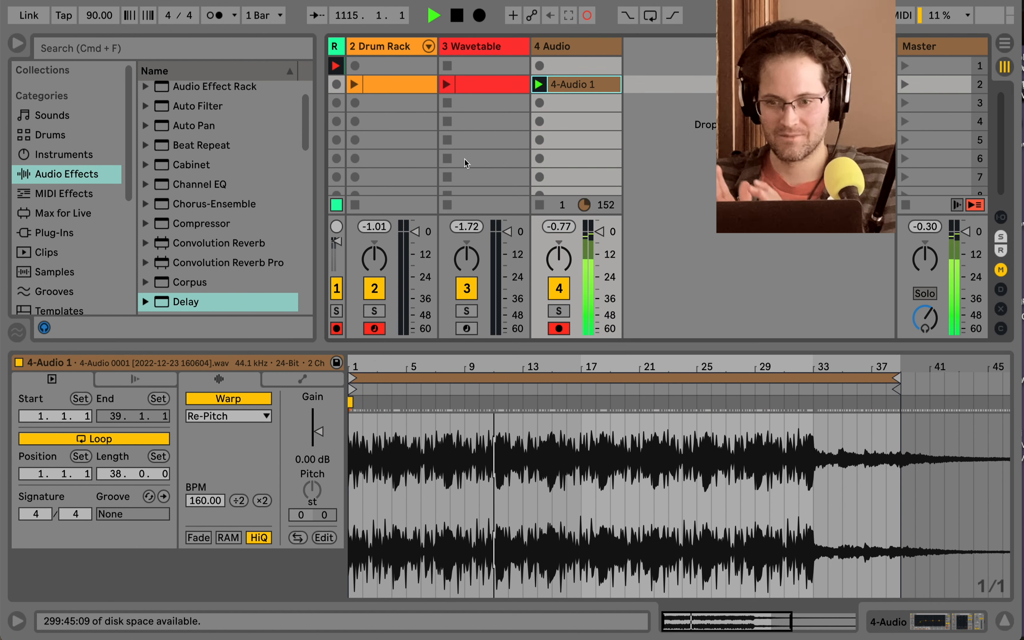